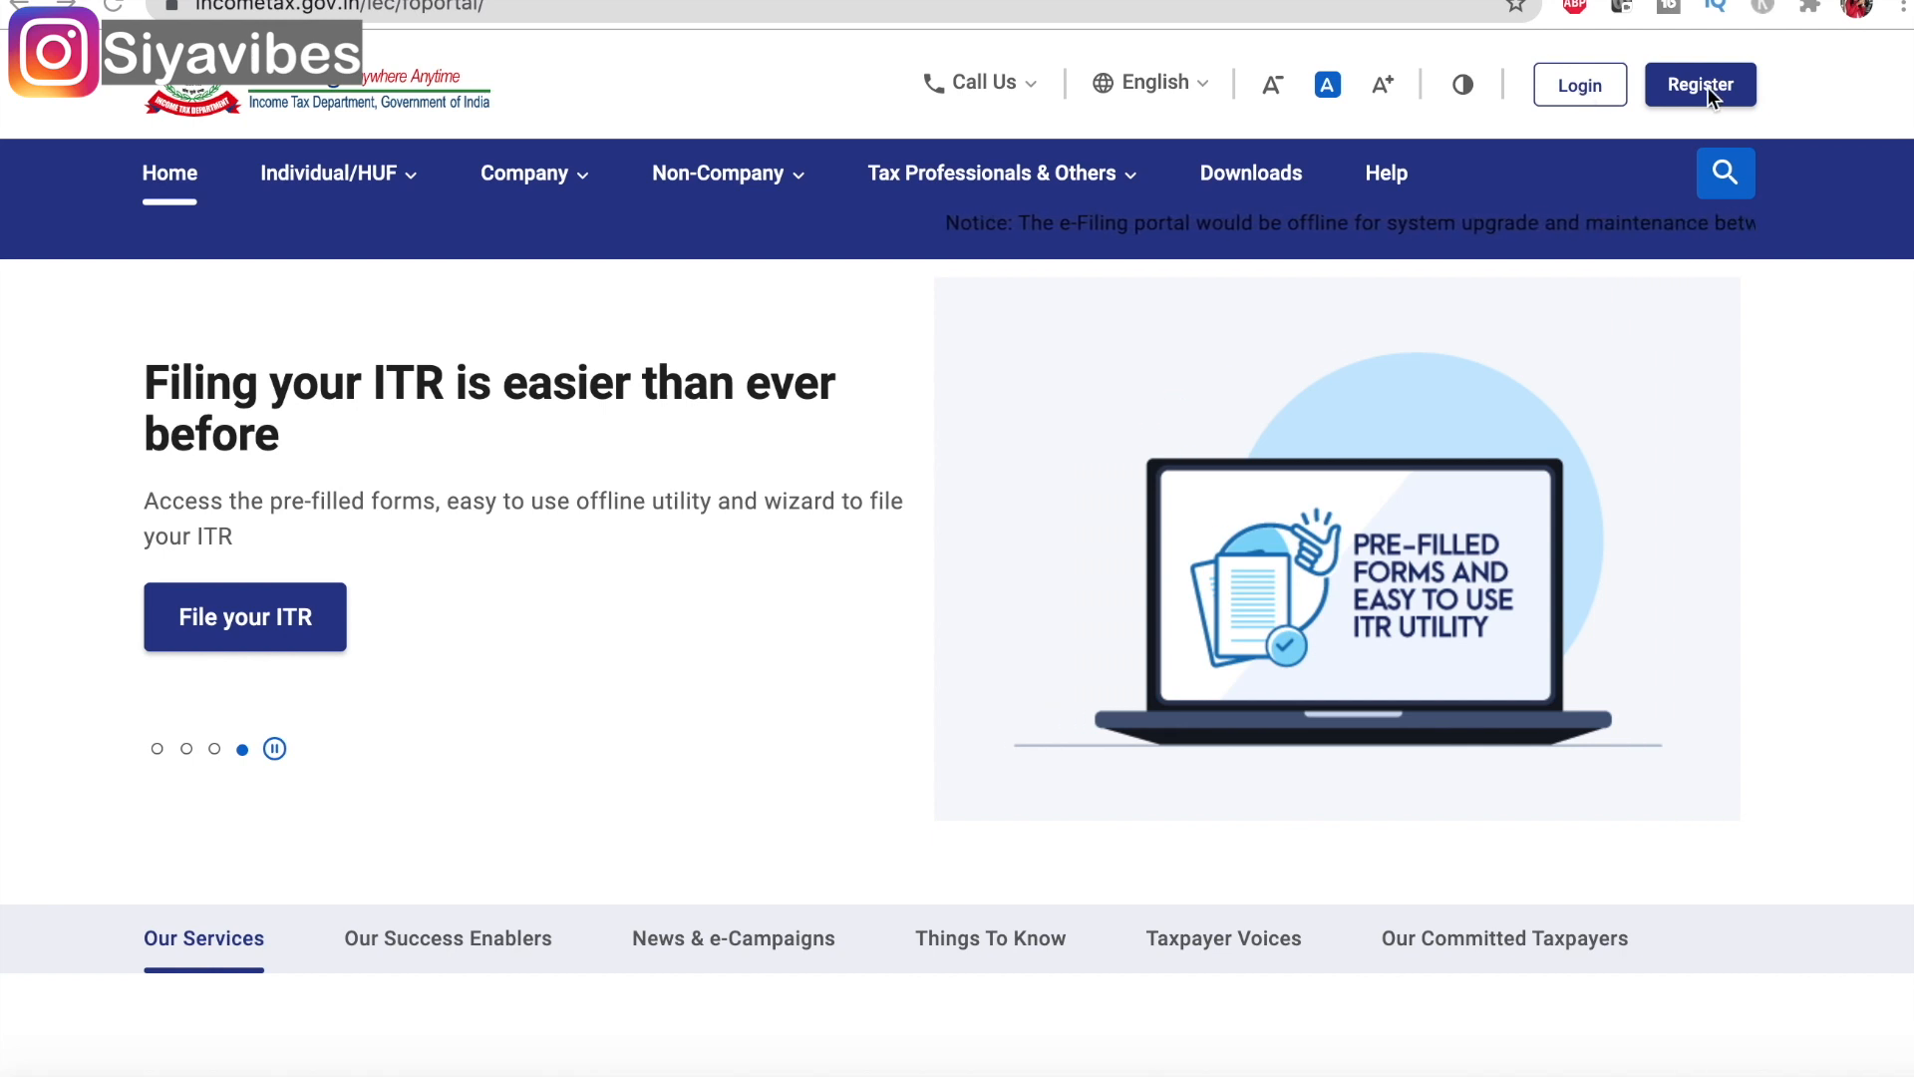
- Log in to the e-Filing account with the PAN user ID and the account password, confirming the secure access message
click(1562, 82)
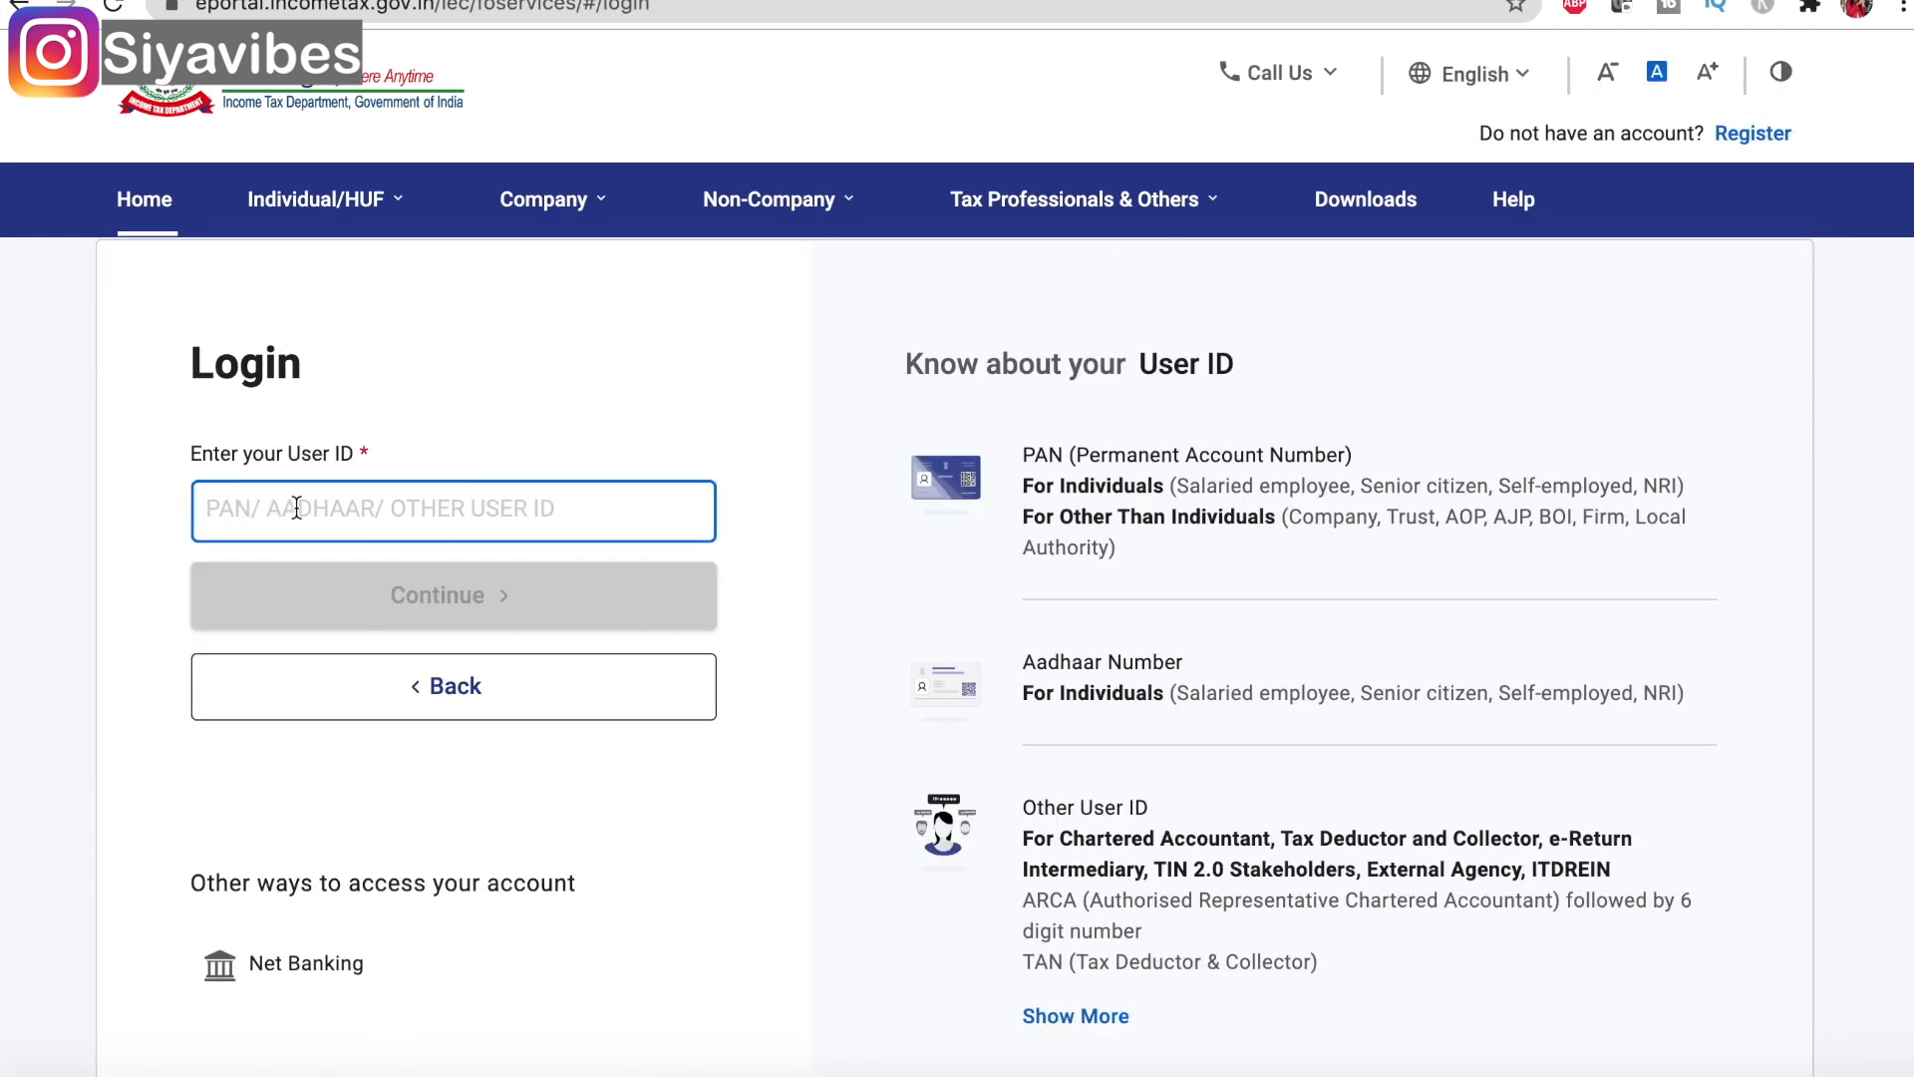
text(AR)
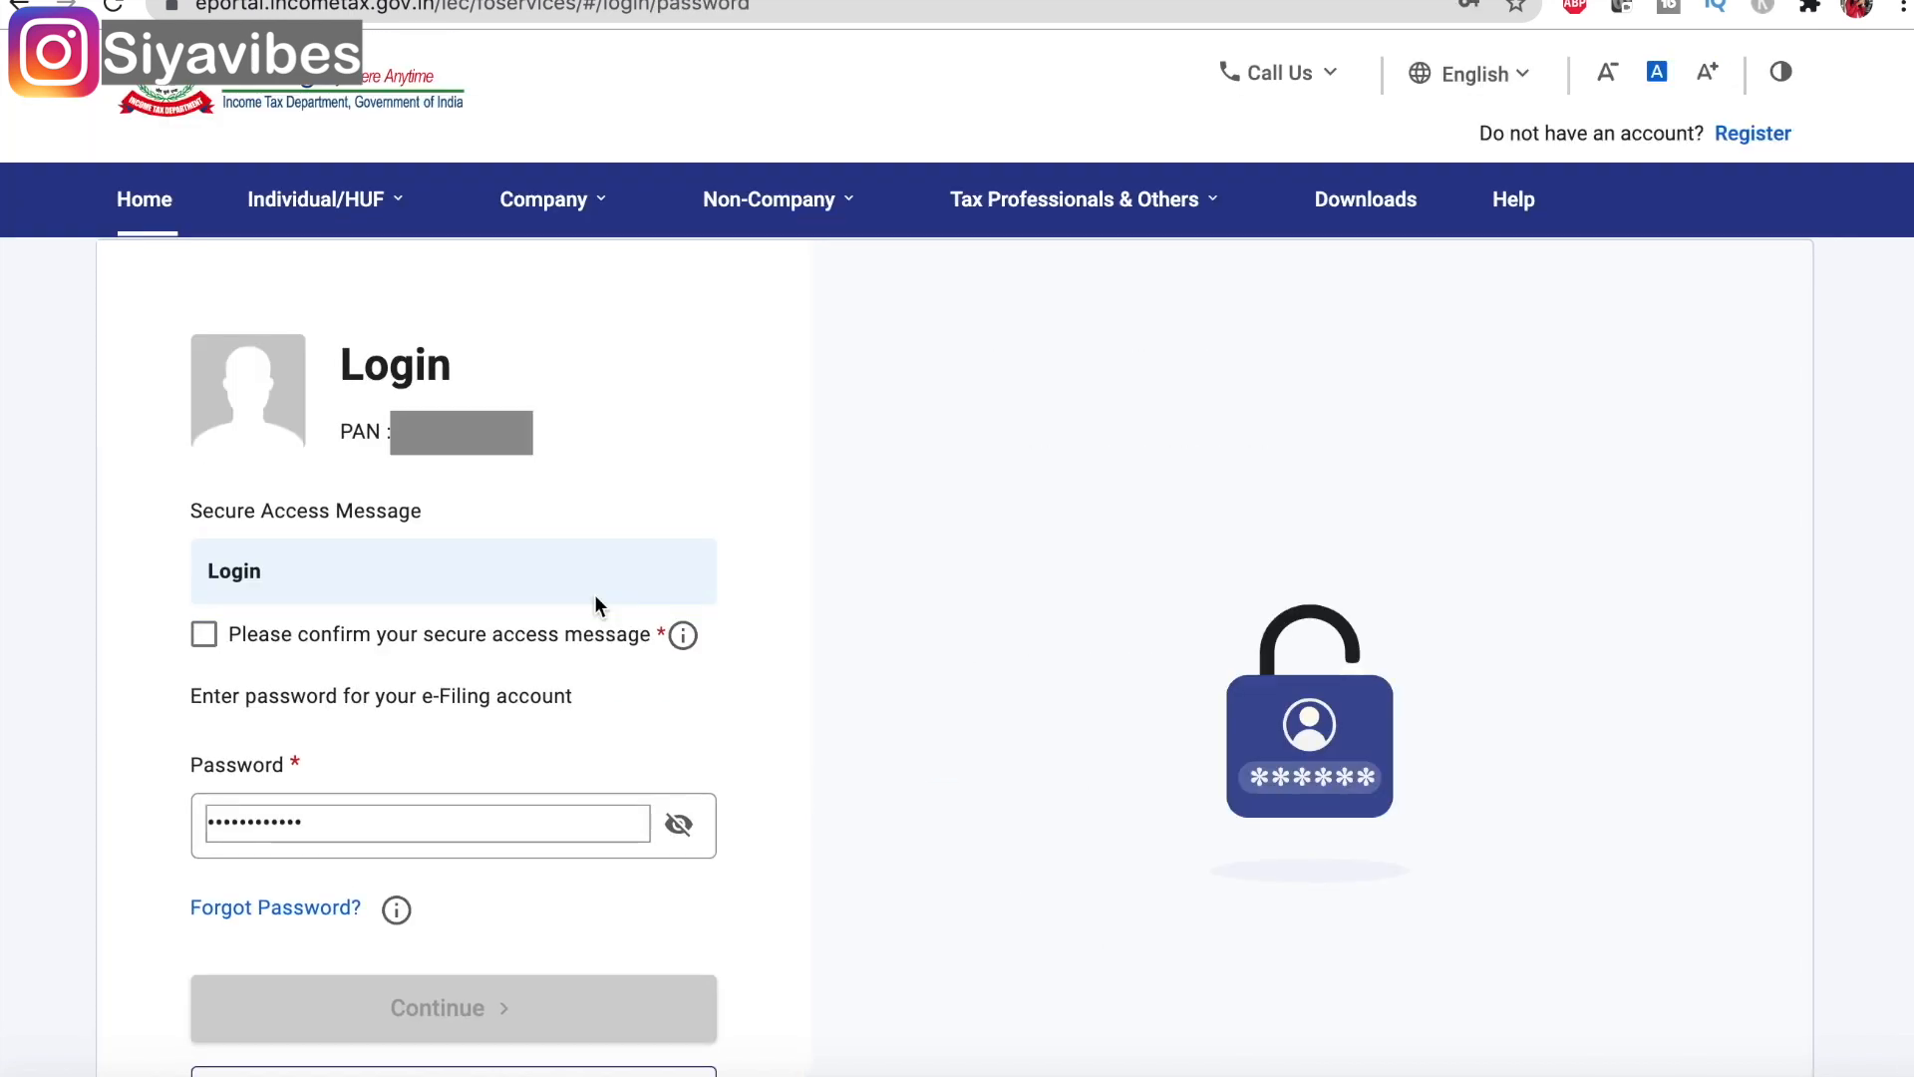
scroll(598, 606, down, 2)
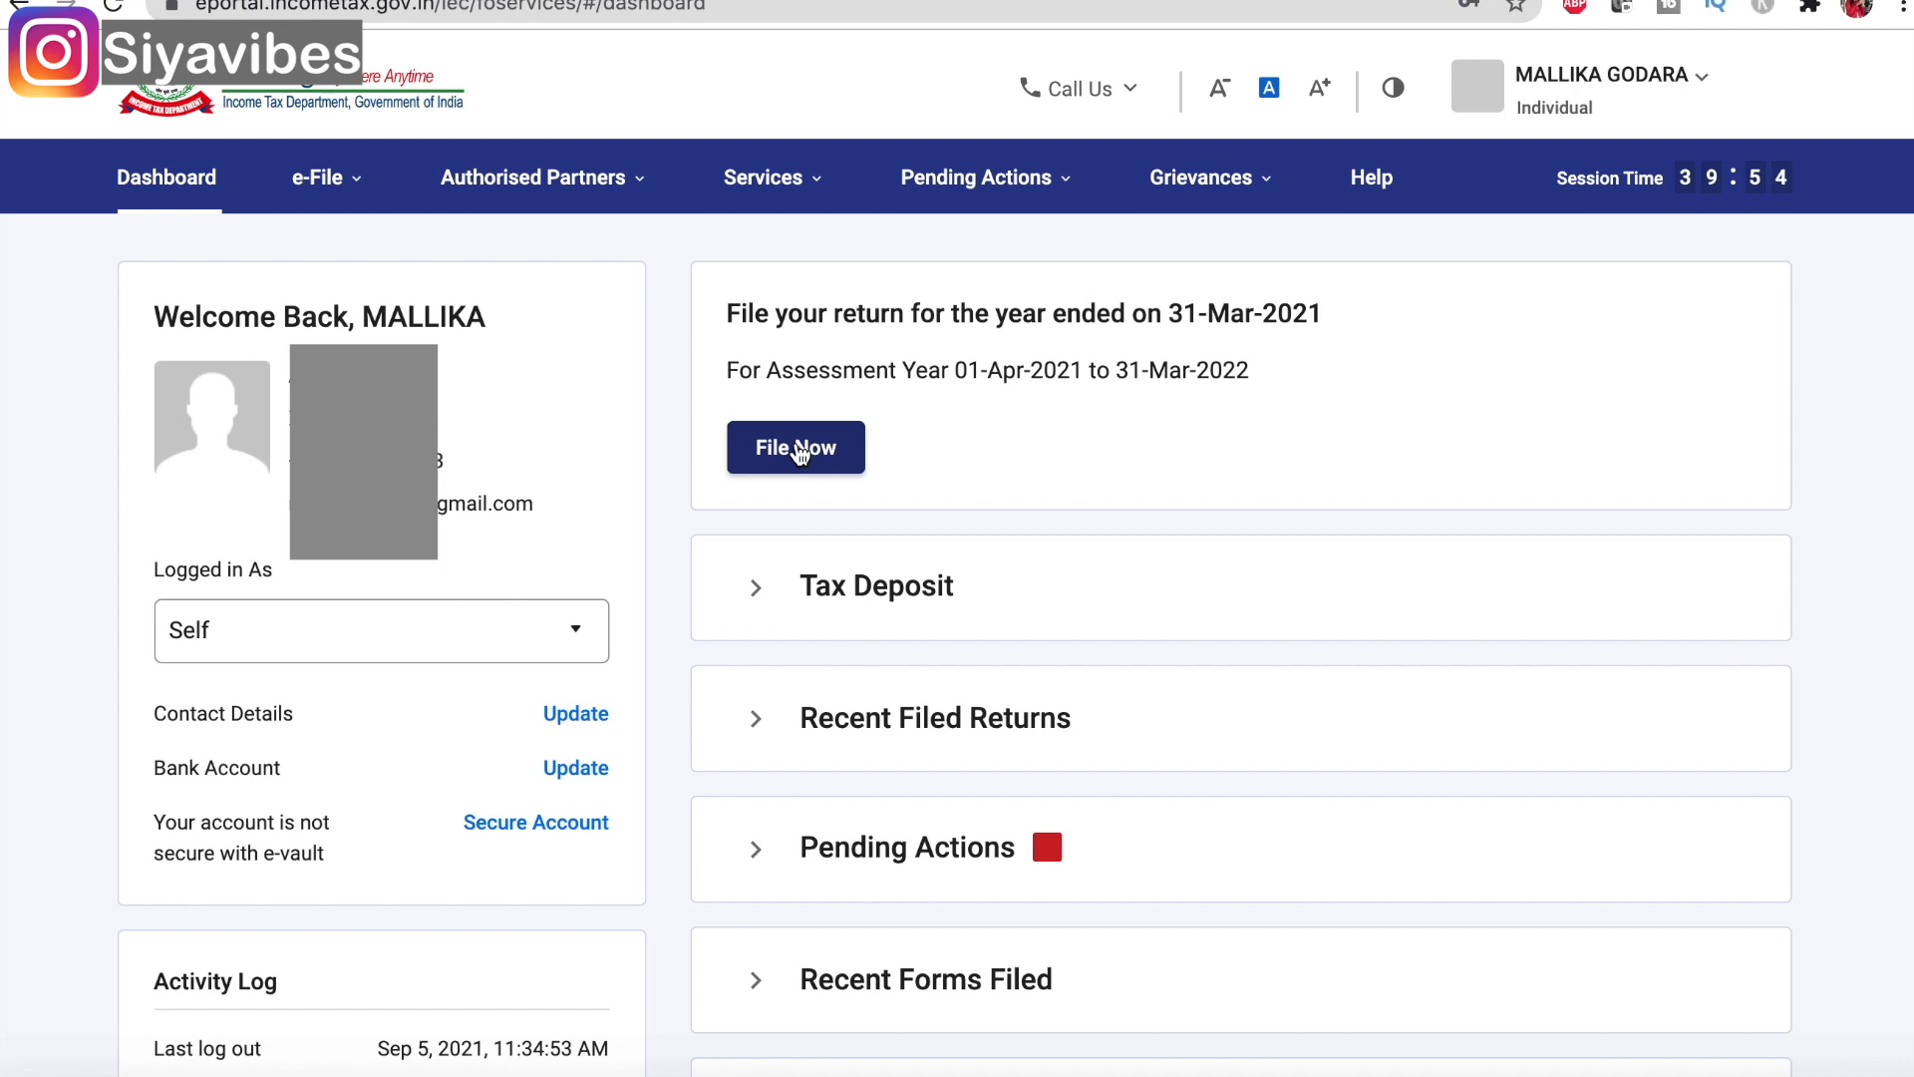
- Begin filing an income tax return for assessment year 2021-22 (Current A.Y.) in Online mode
mouse_move(339, 258)
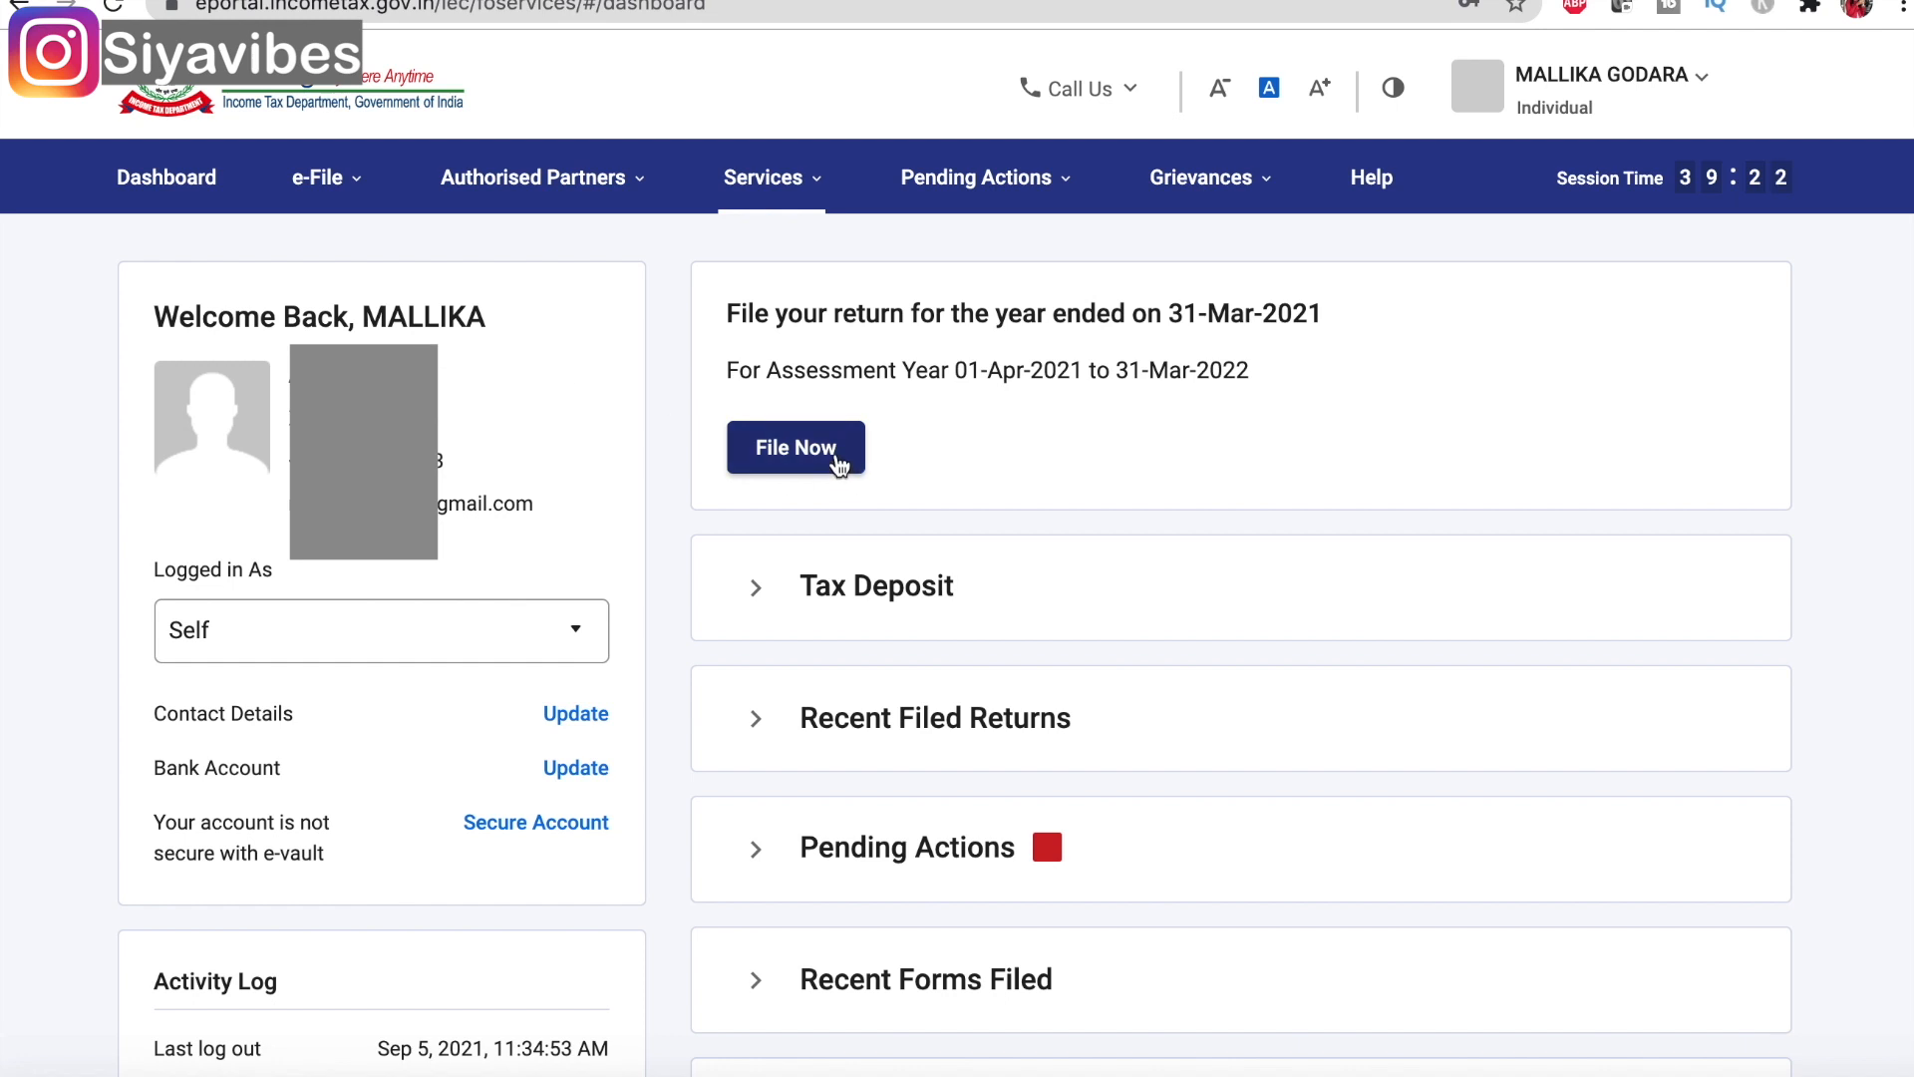
click(837, 465)
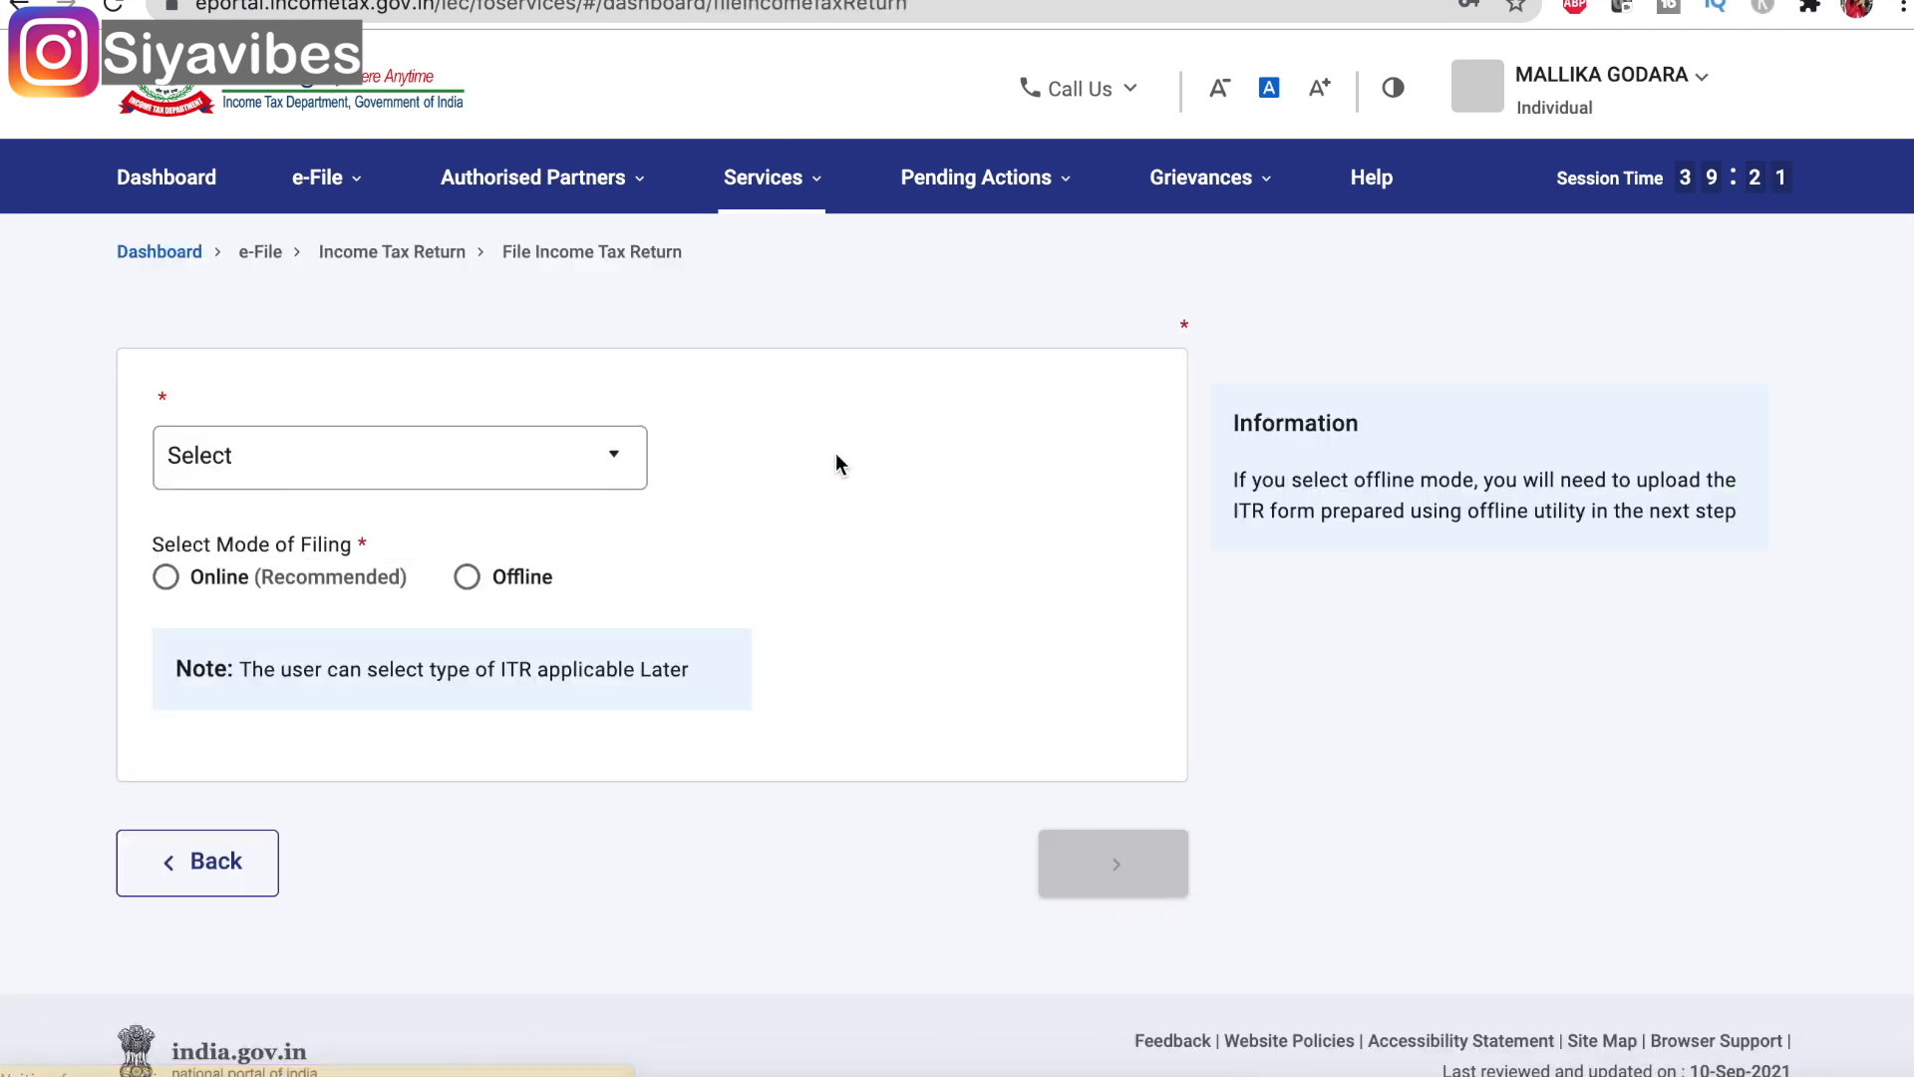
click(500, 514)
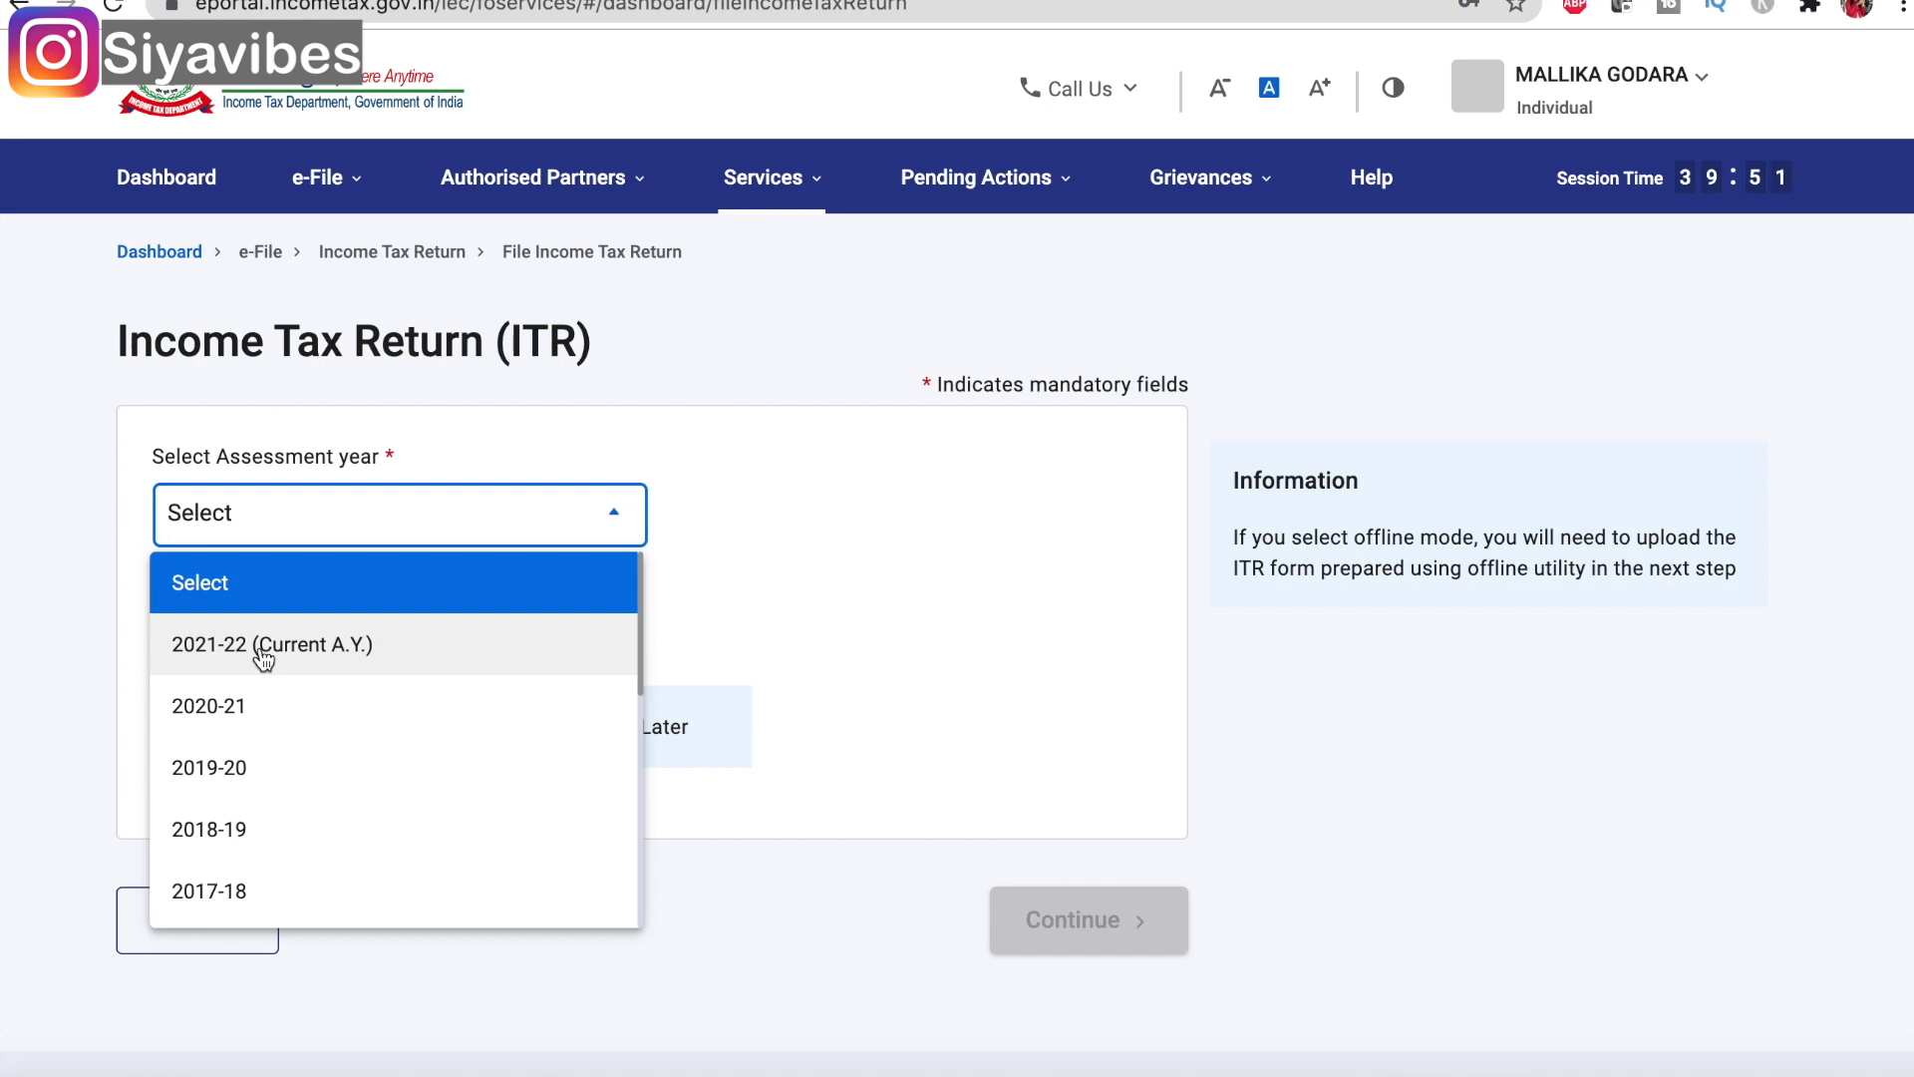
click(329, 662)
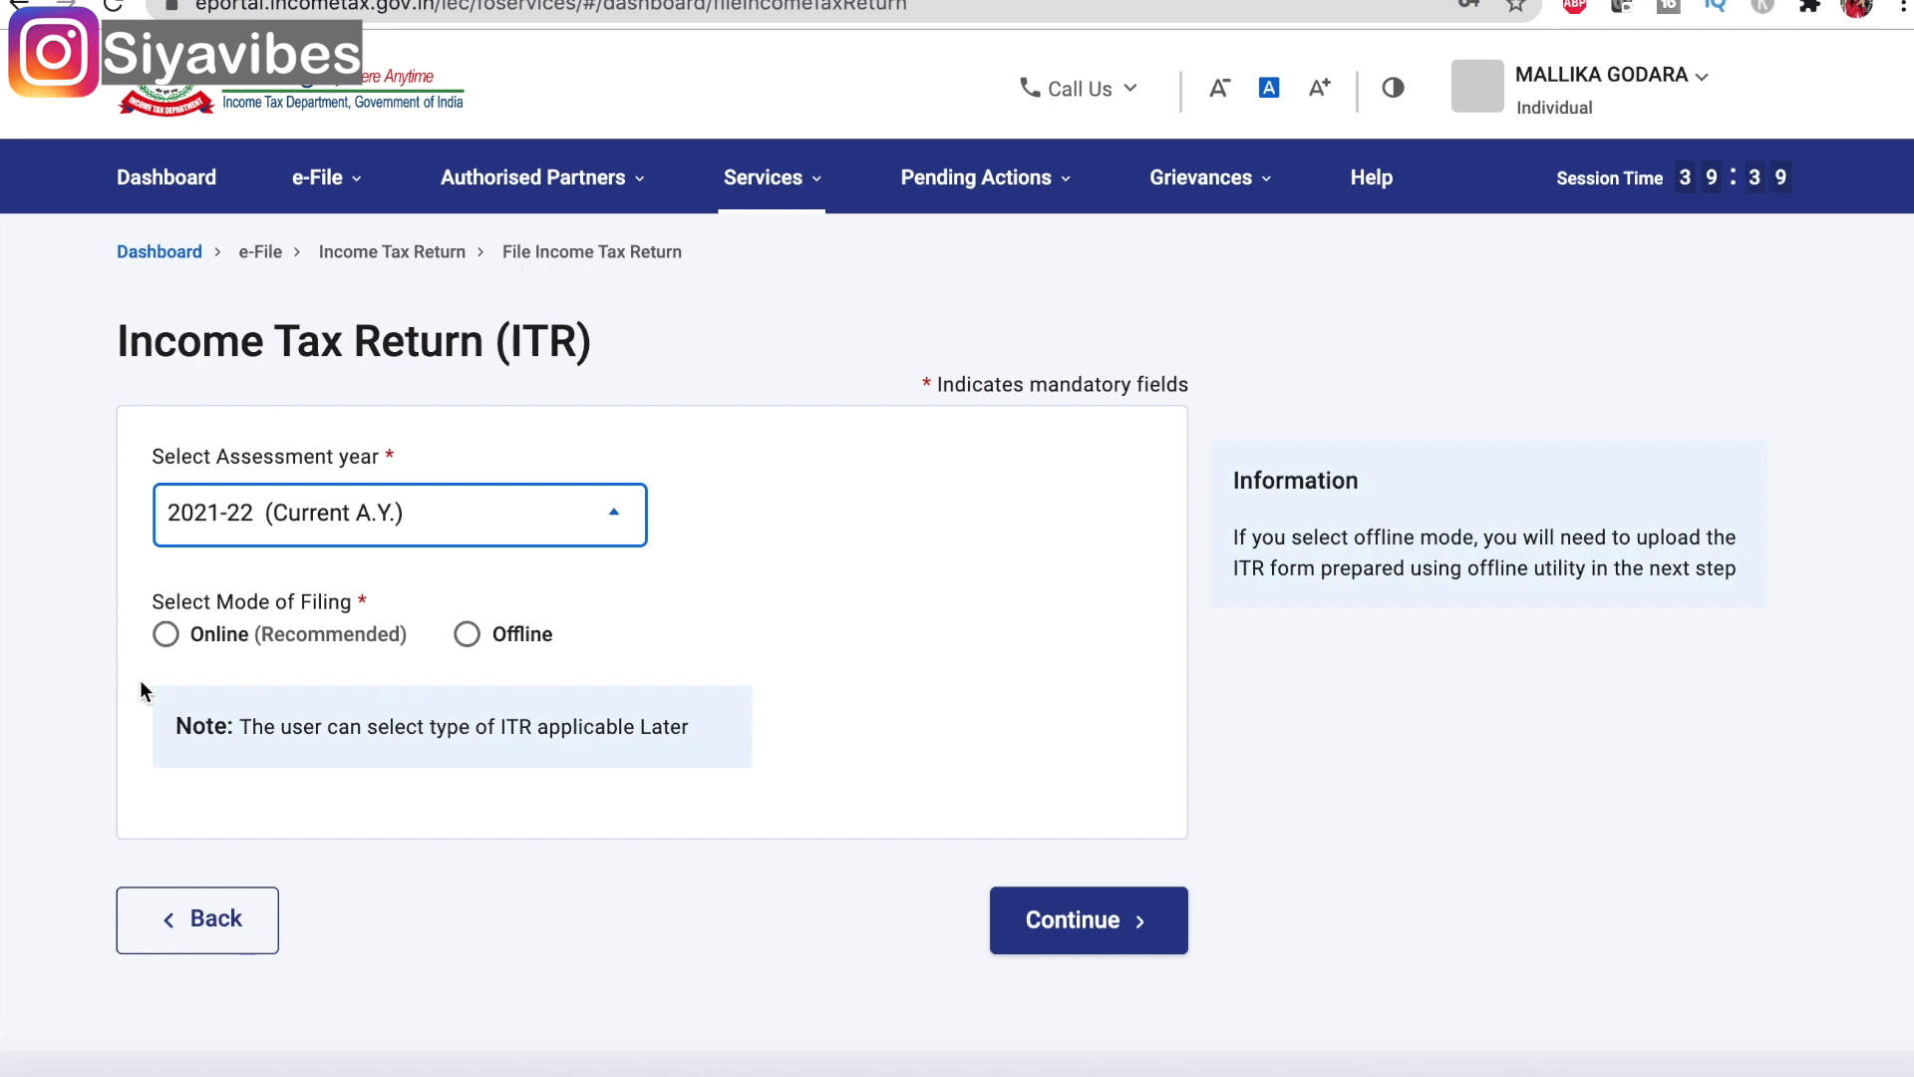
click(165, 636)
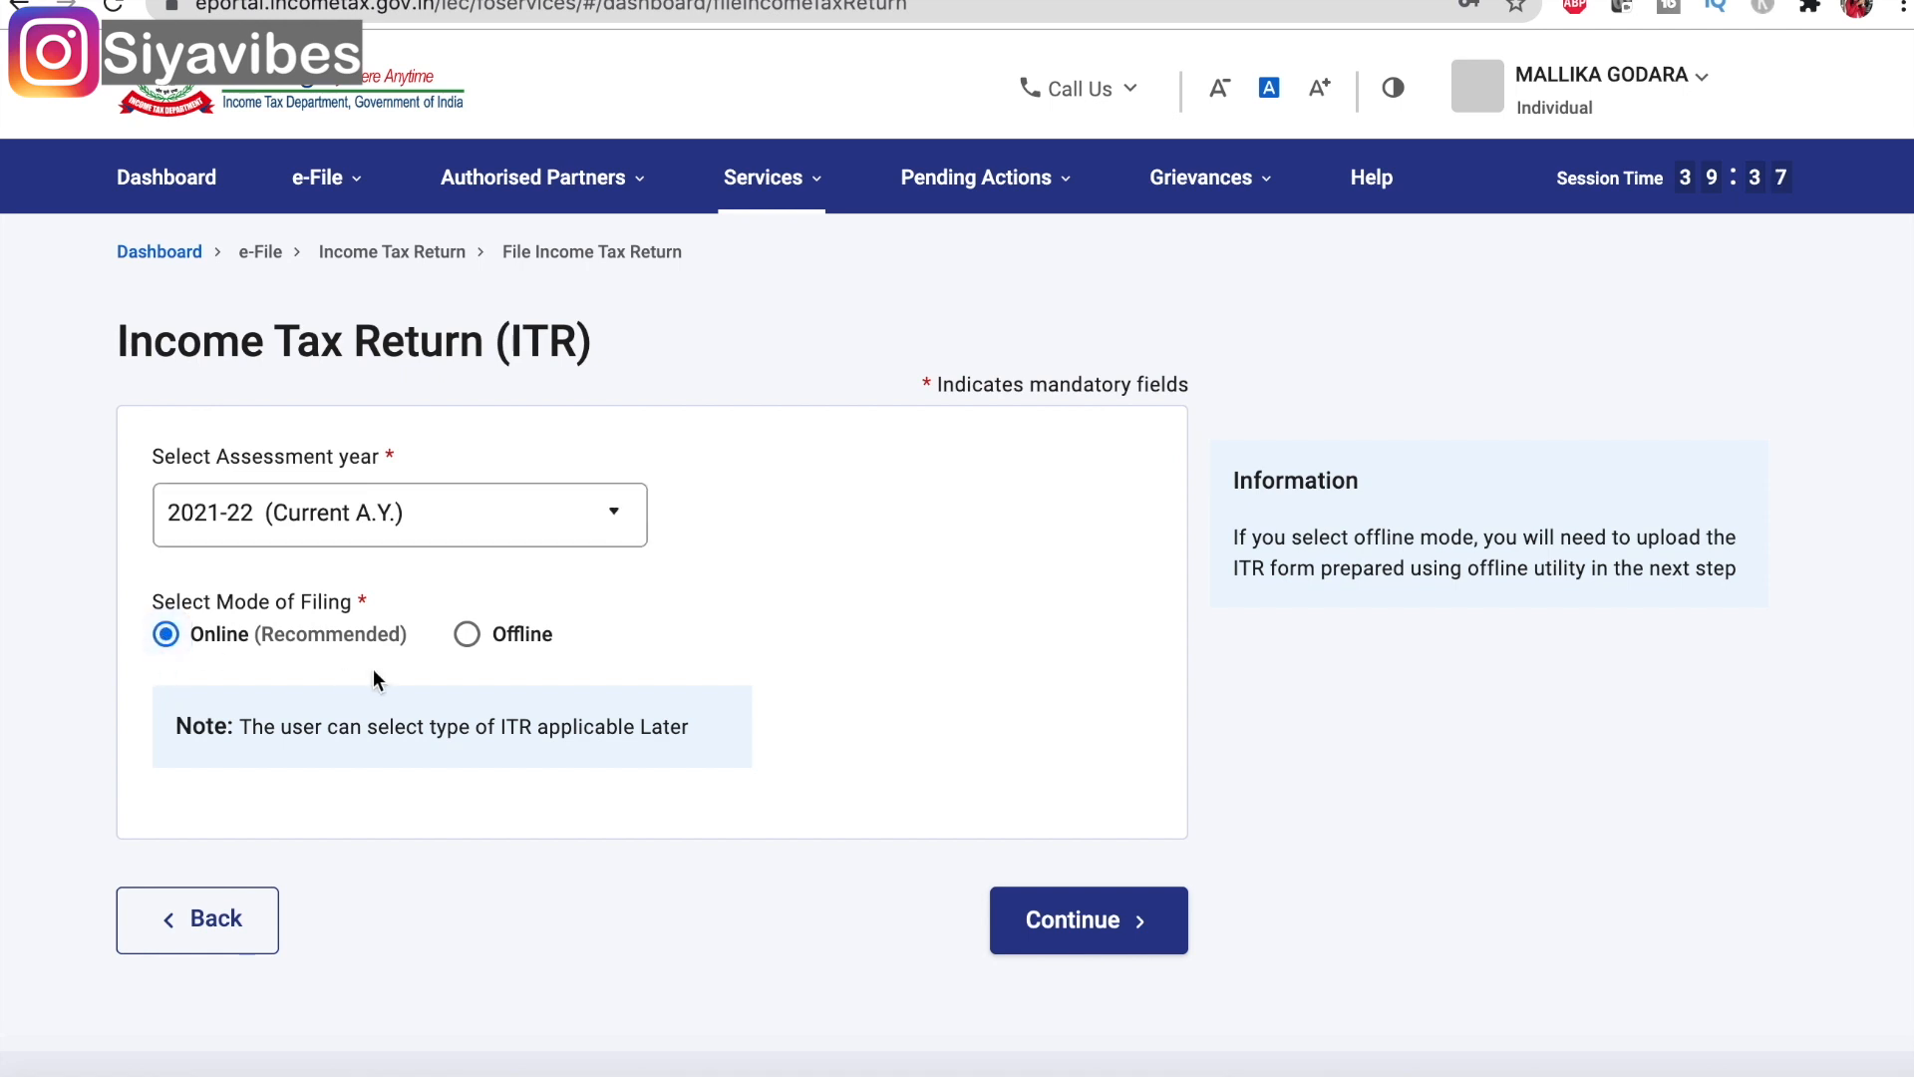
click(1124, 927)
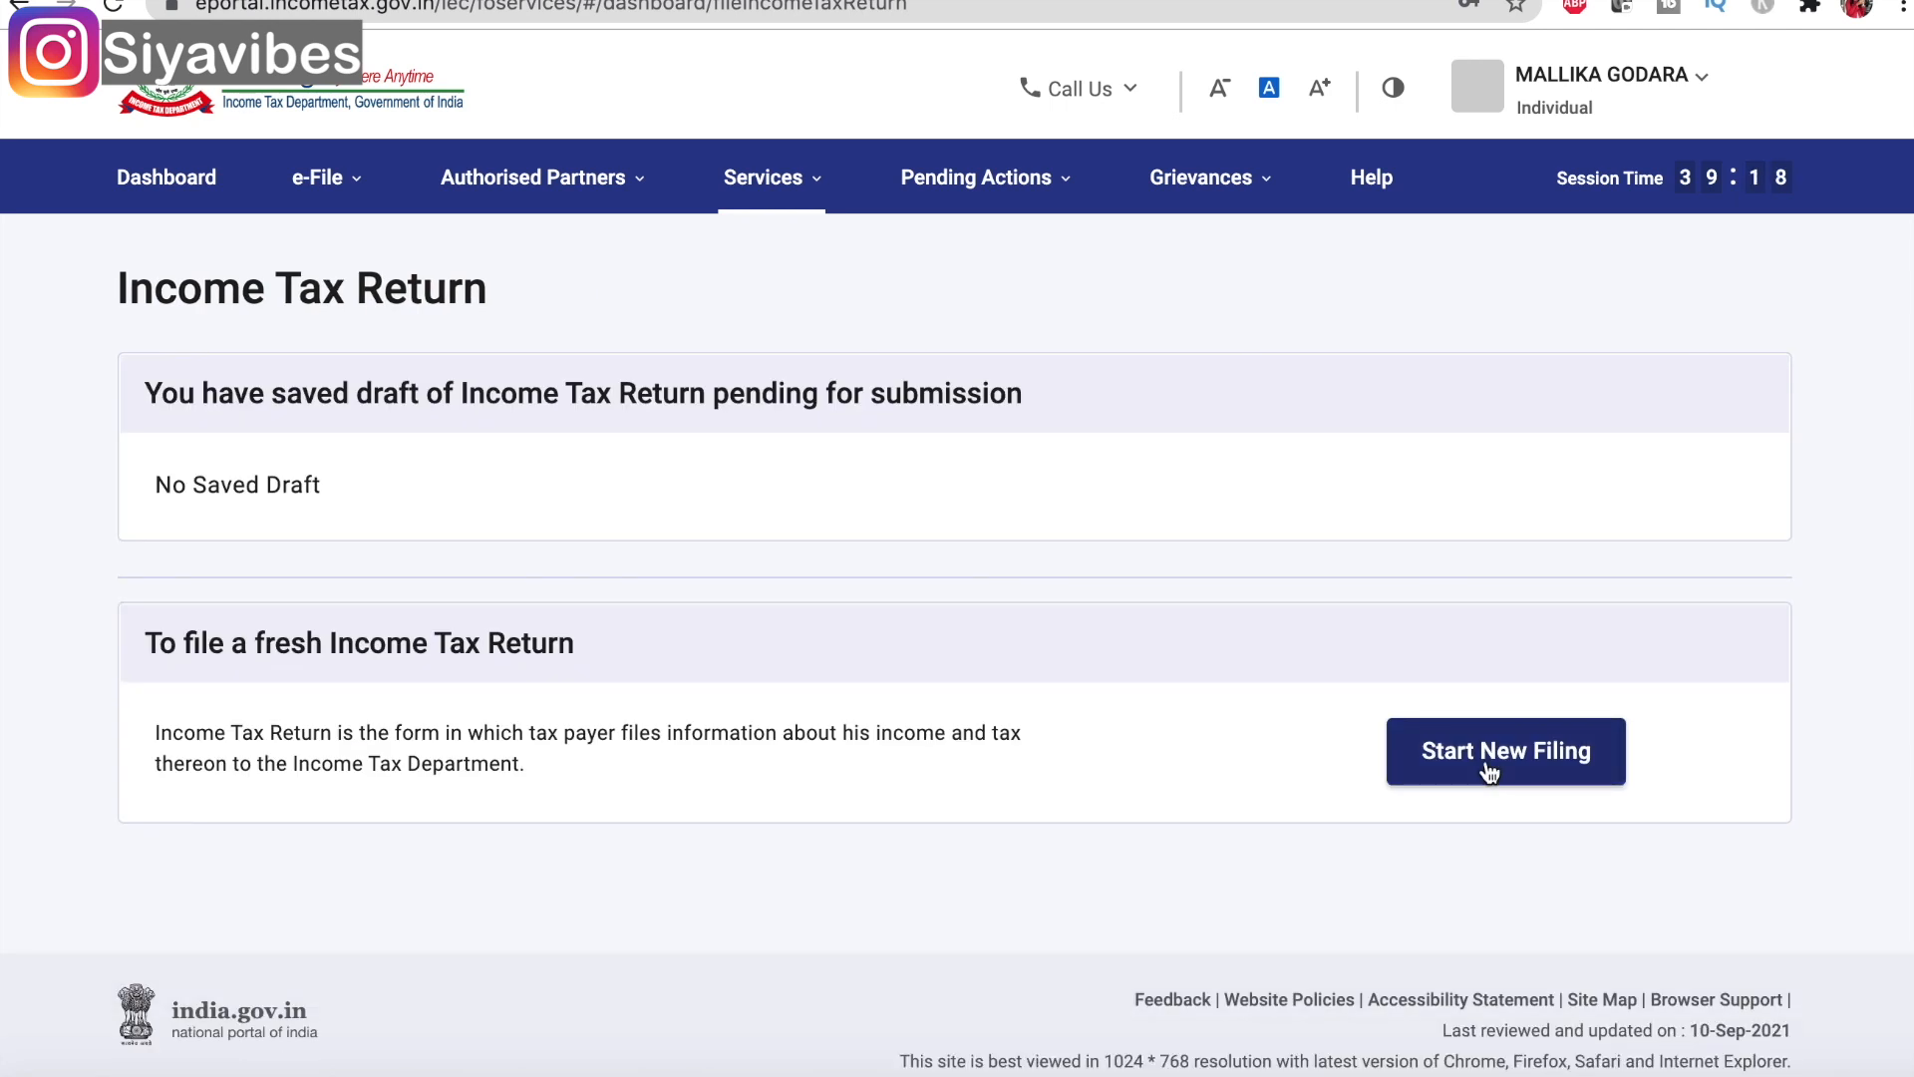
- Start a new filing and confirm Individual as the applicable status
click(1487, 765)
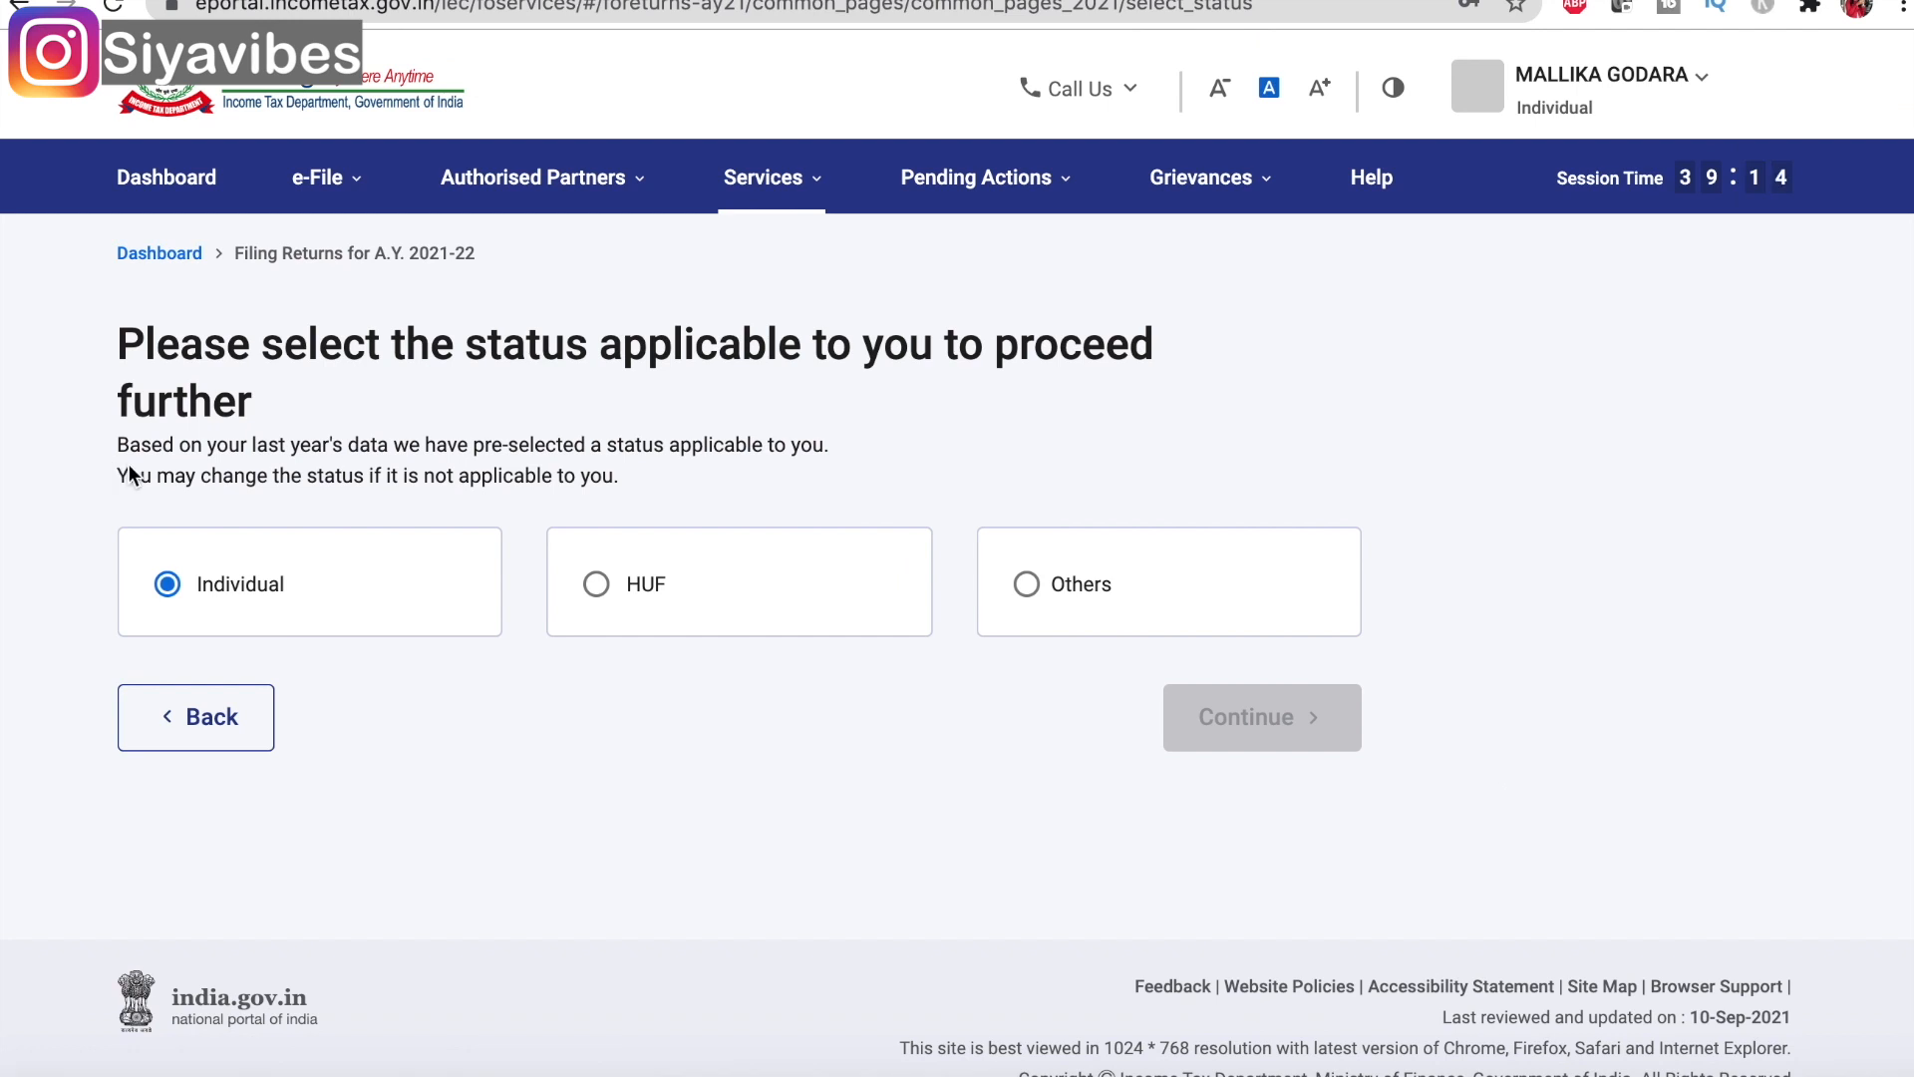
click(168, 589)
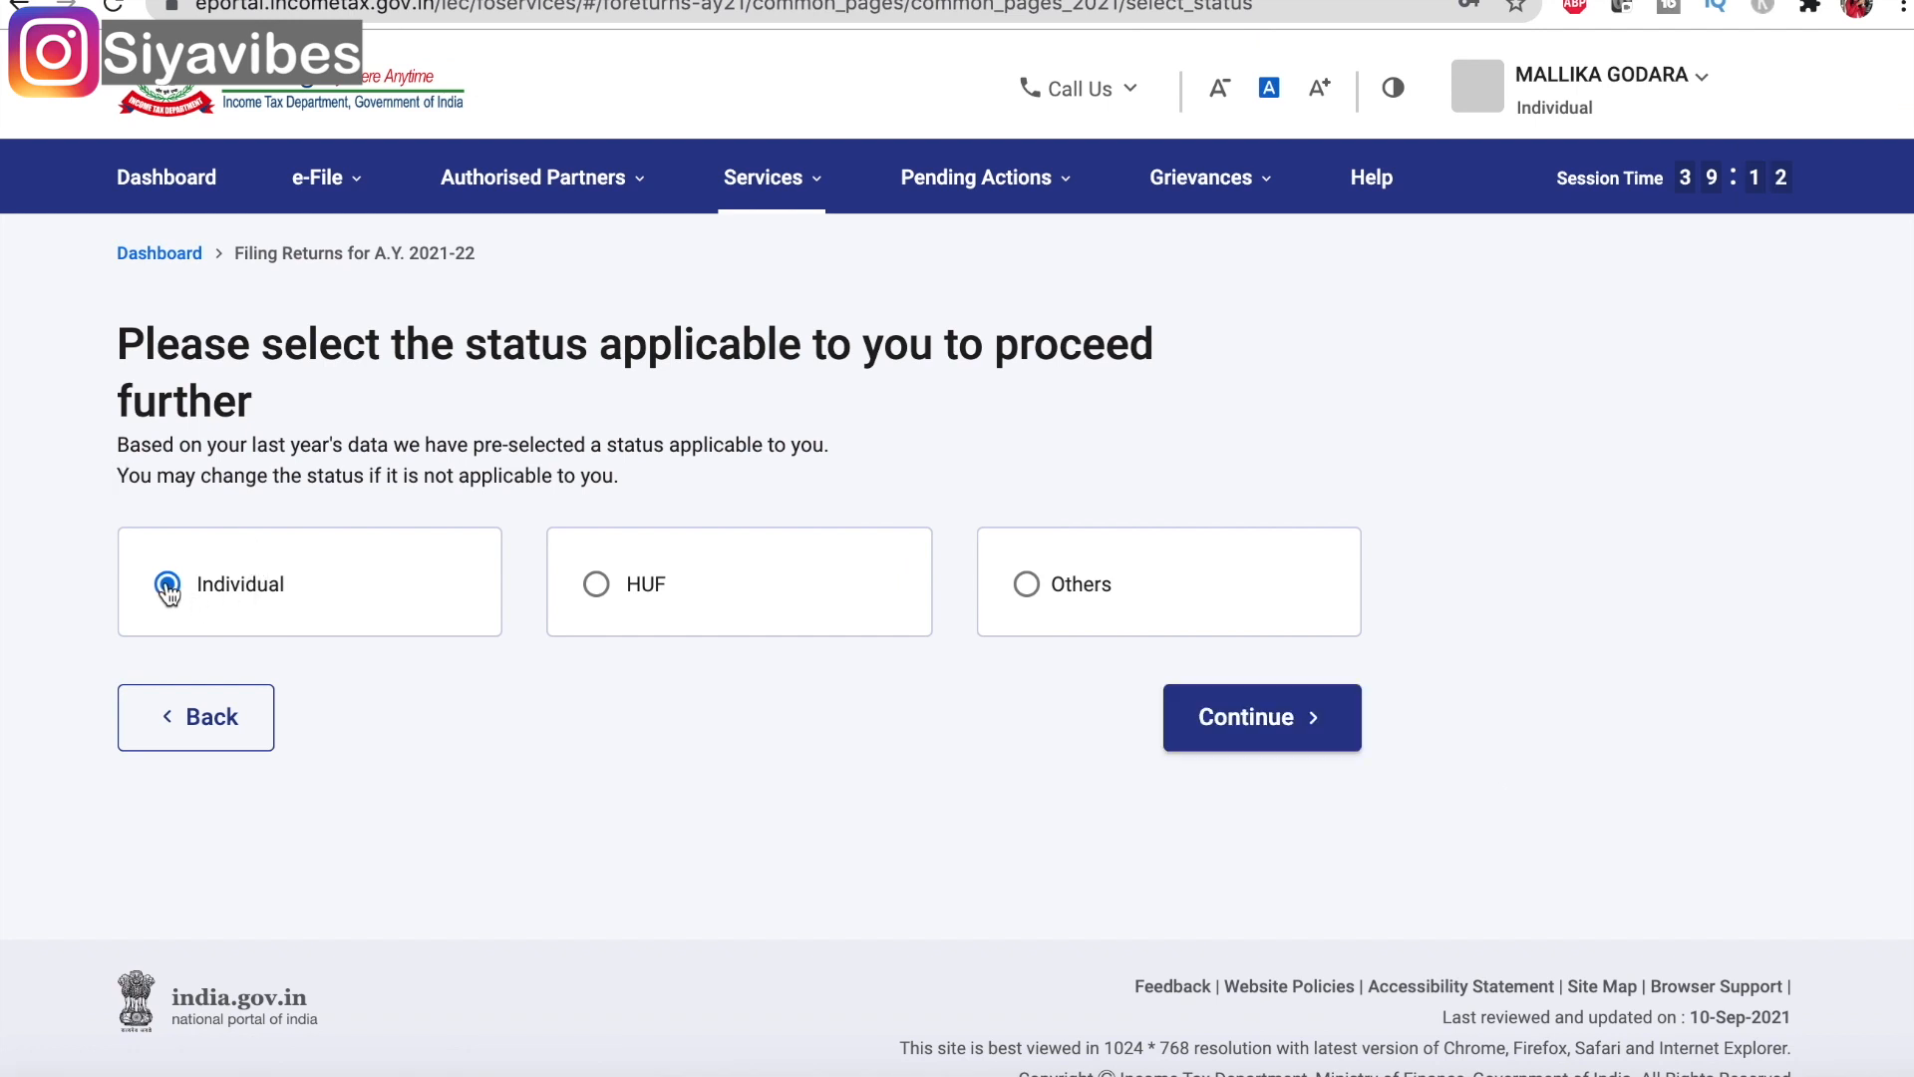
click(1277, 718)
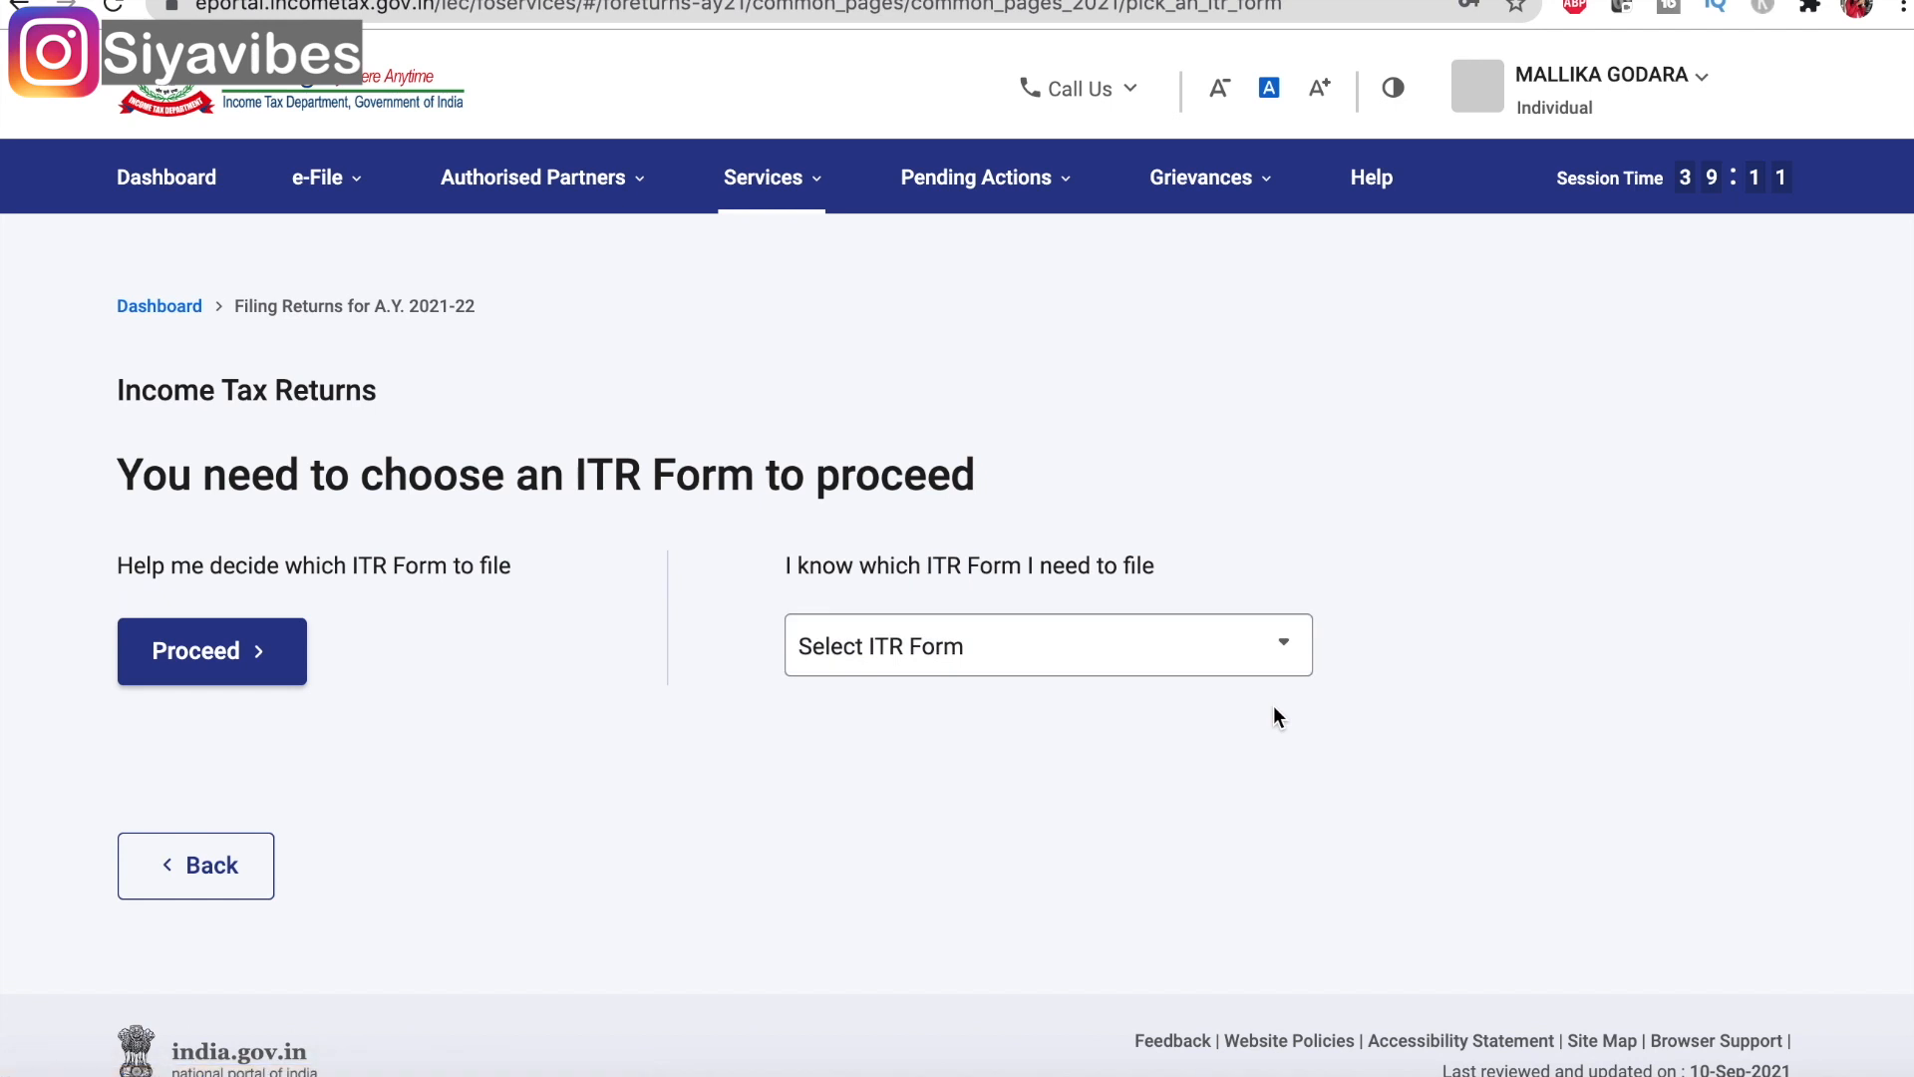
- Compare the ITR form descriptions by selecting ITR-1 and ITR-4 in turn
click(1149, 668)
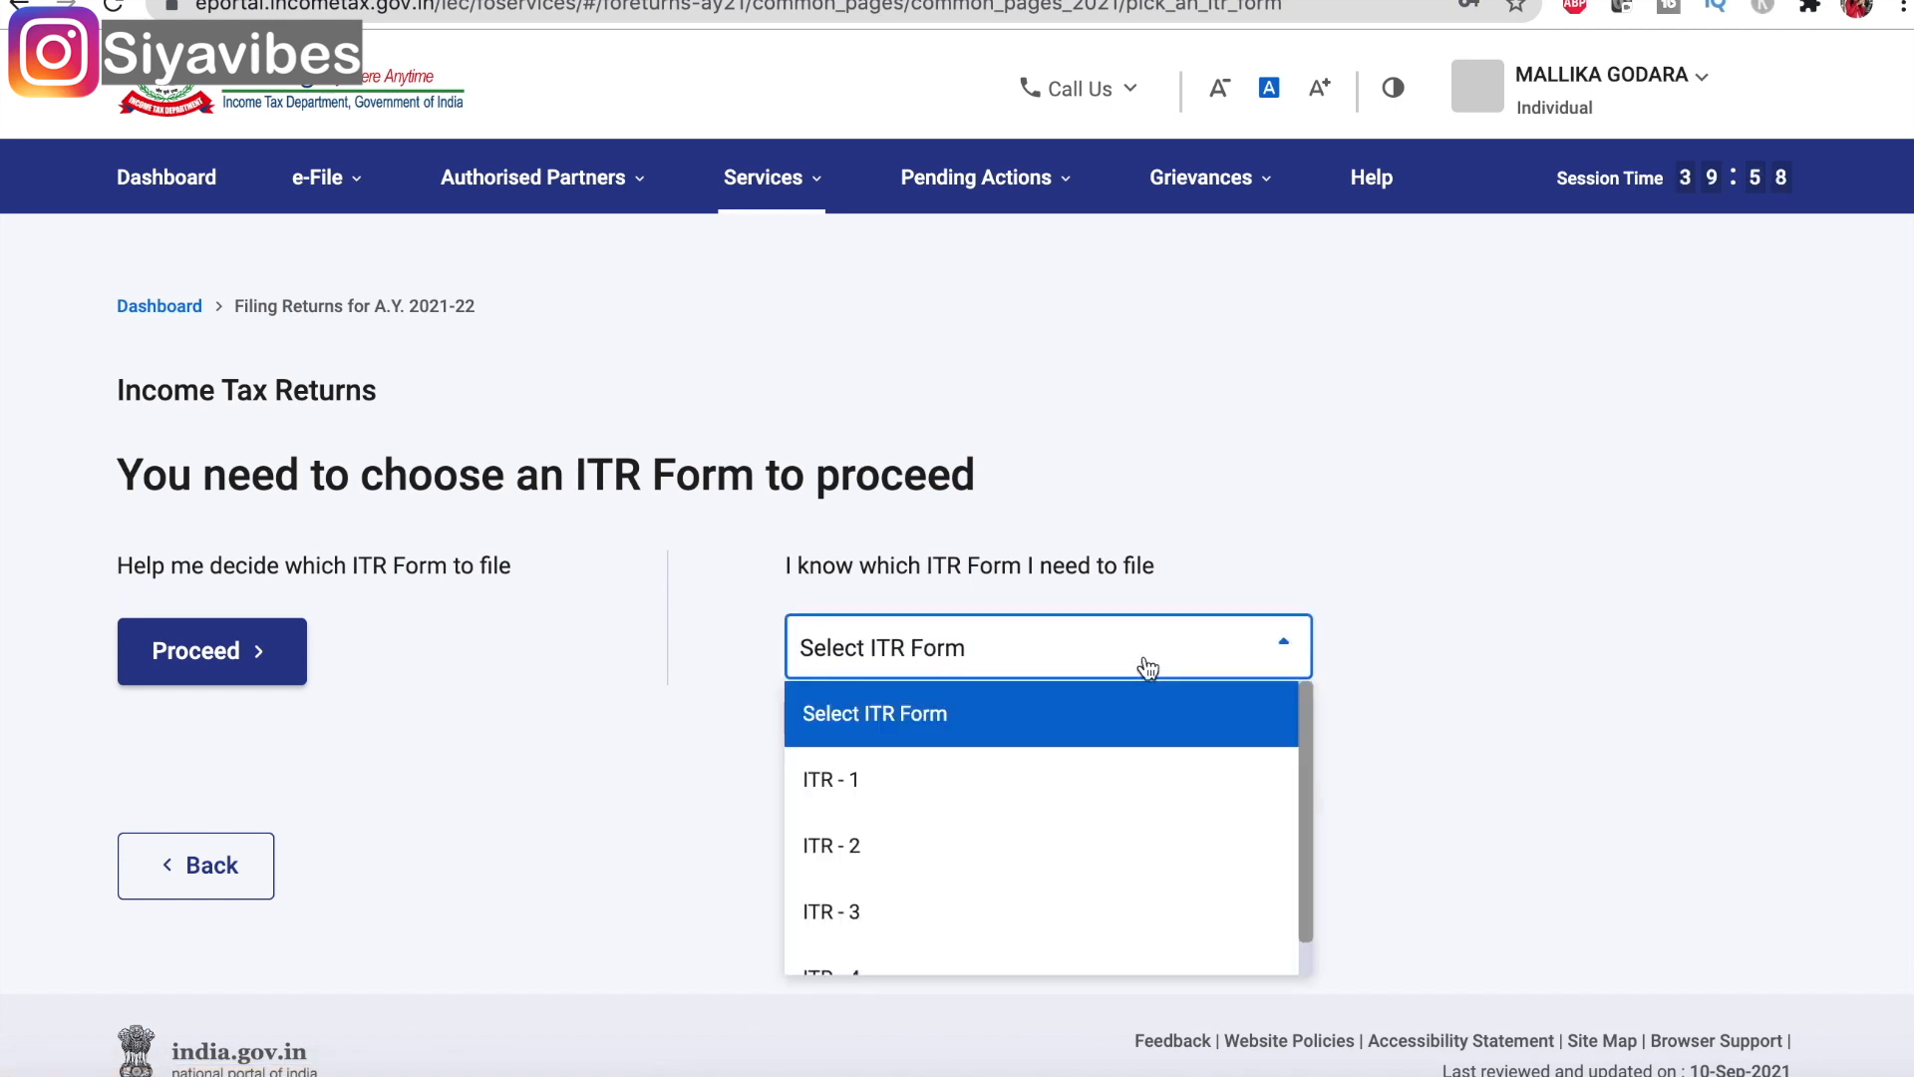
click(870, 791)
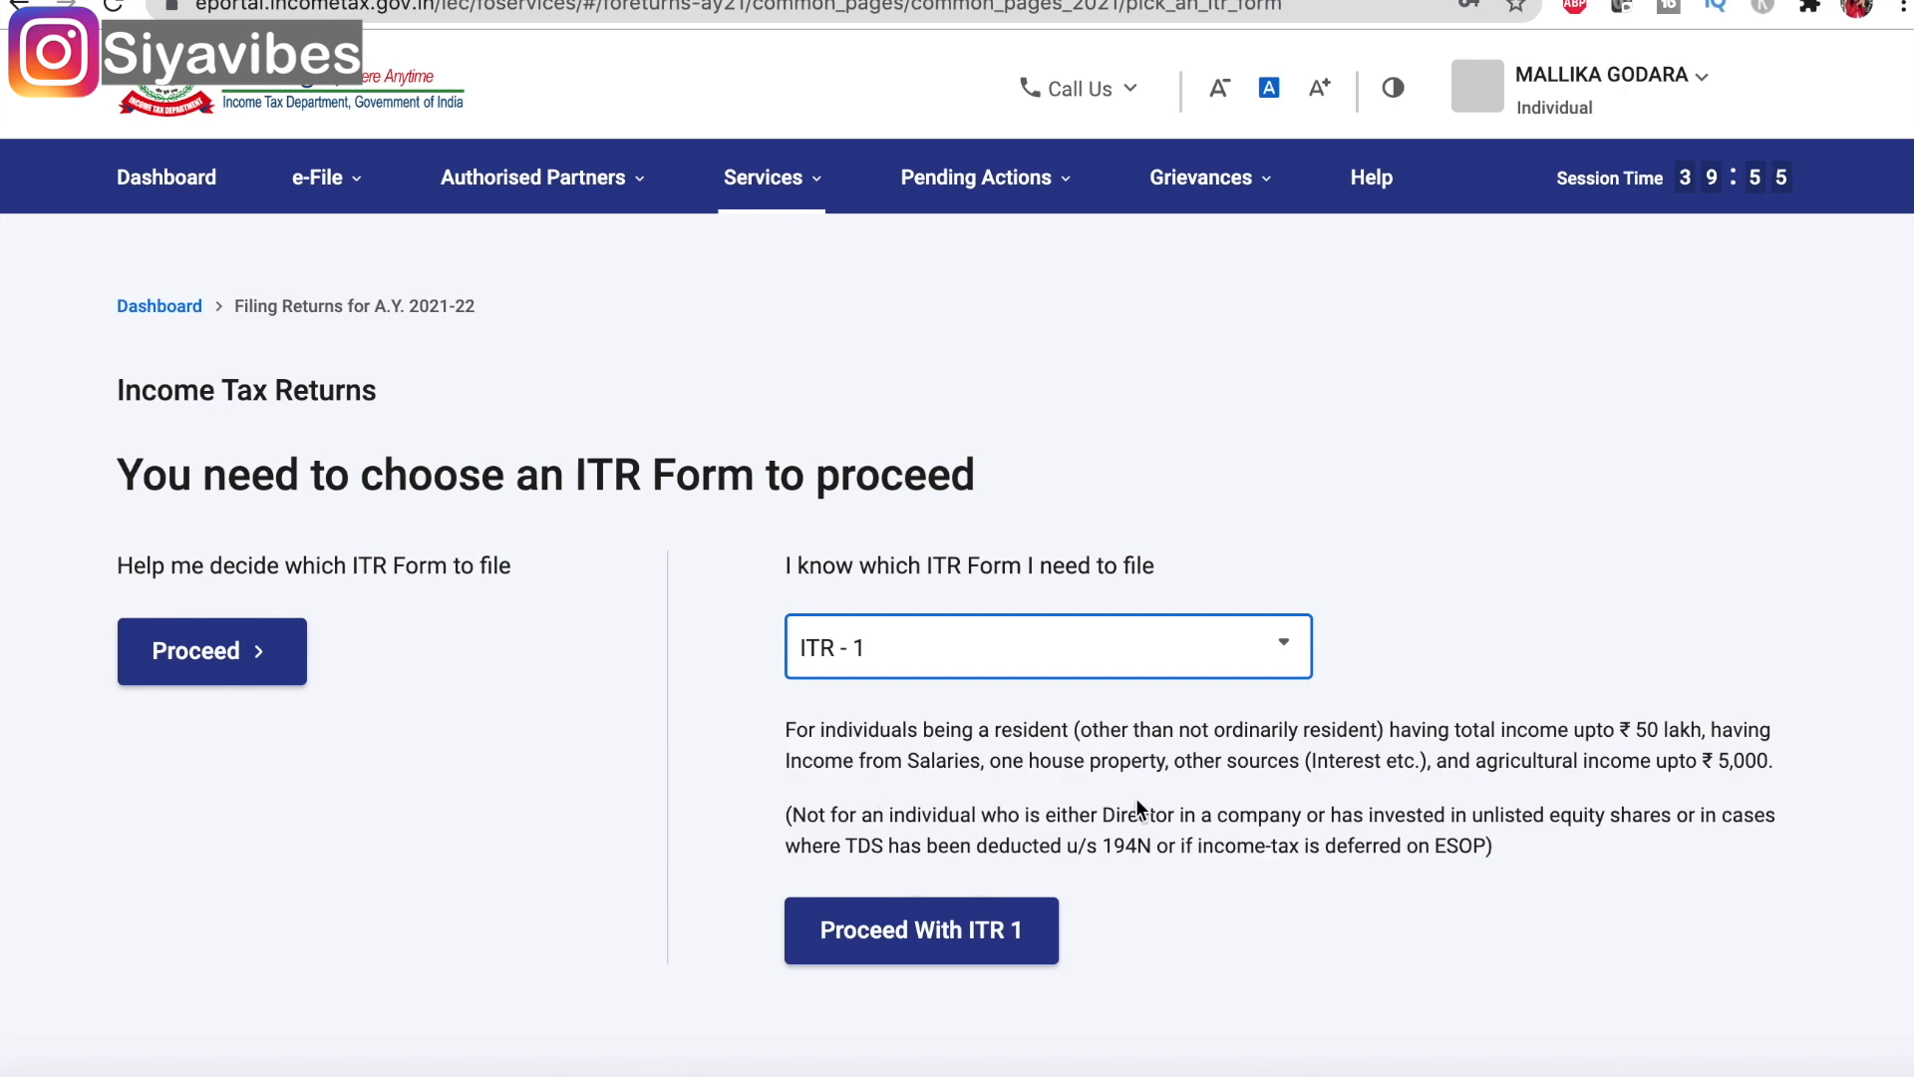
scroll(1135, 798, down, 1)
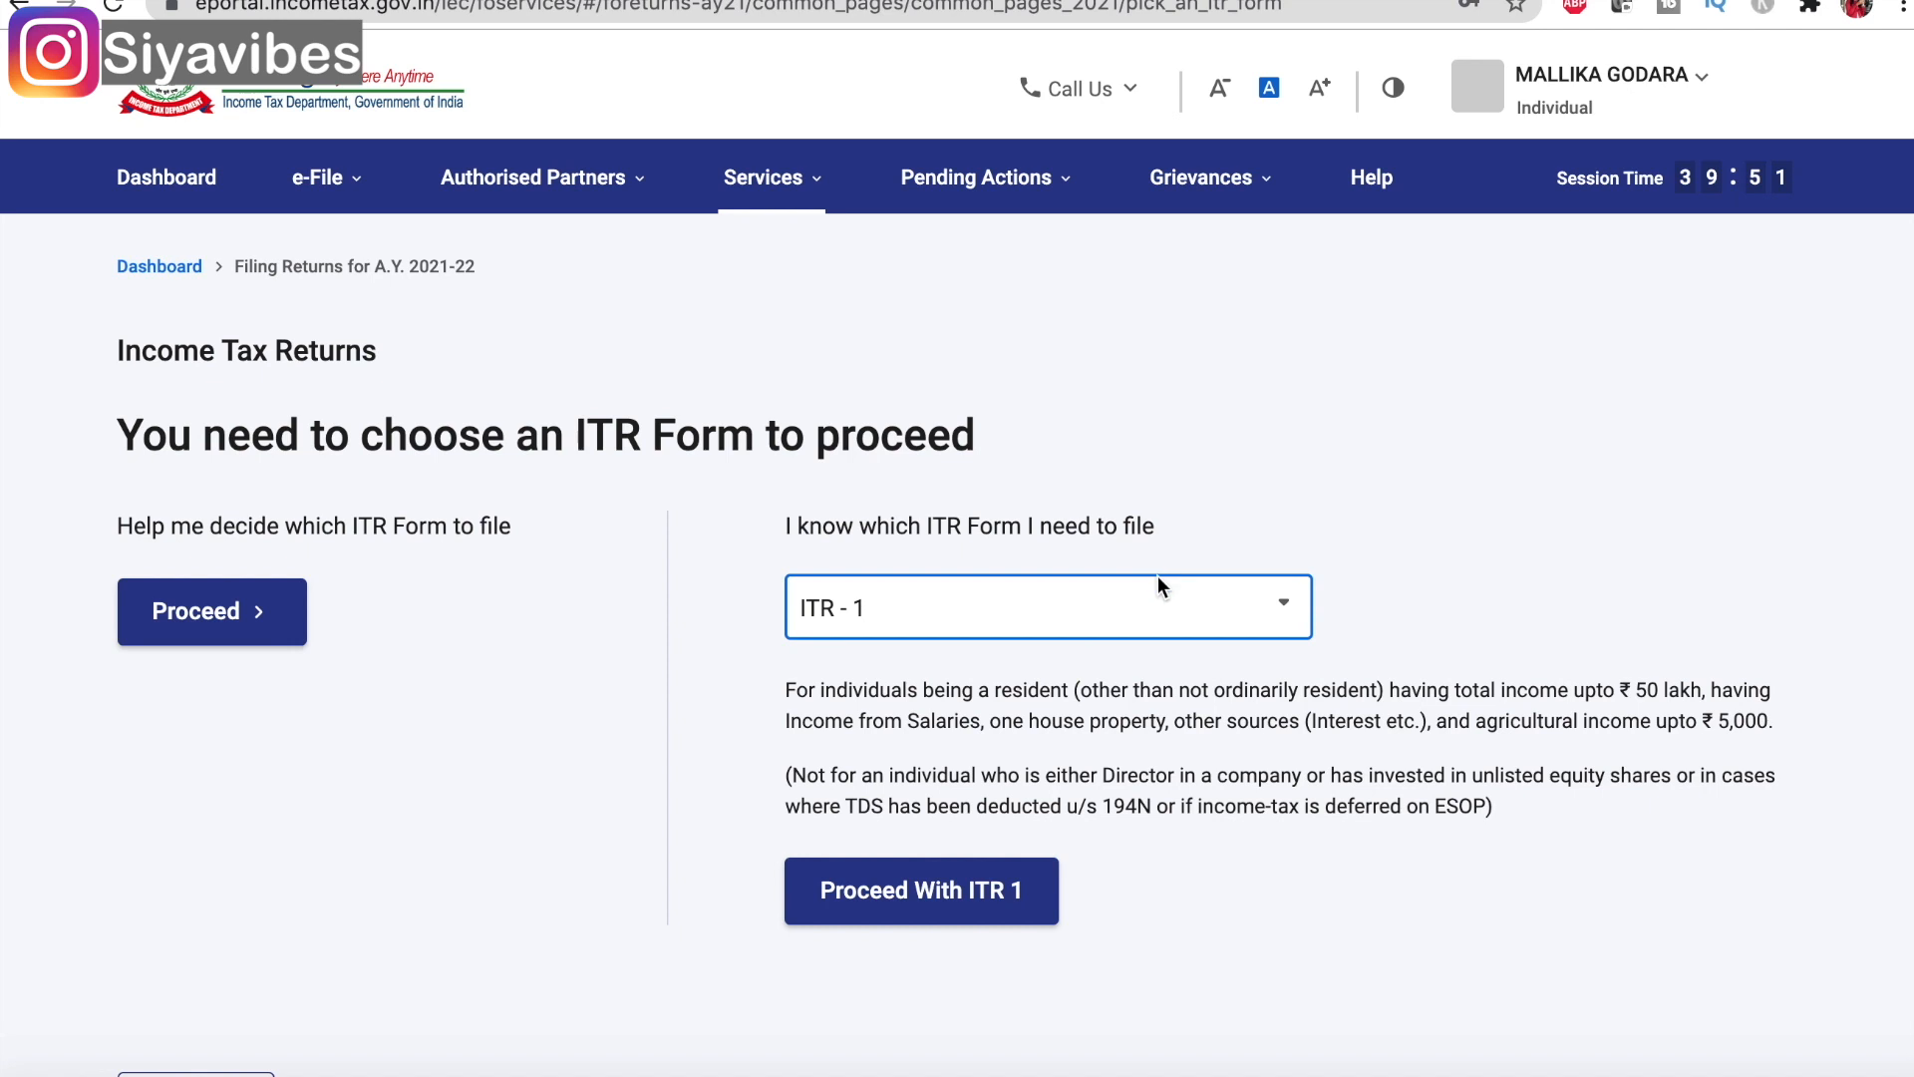
click(1157, 620)
scroll(936, 790, down, 1)
click(1055, 902)
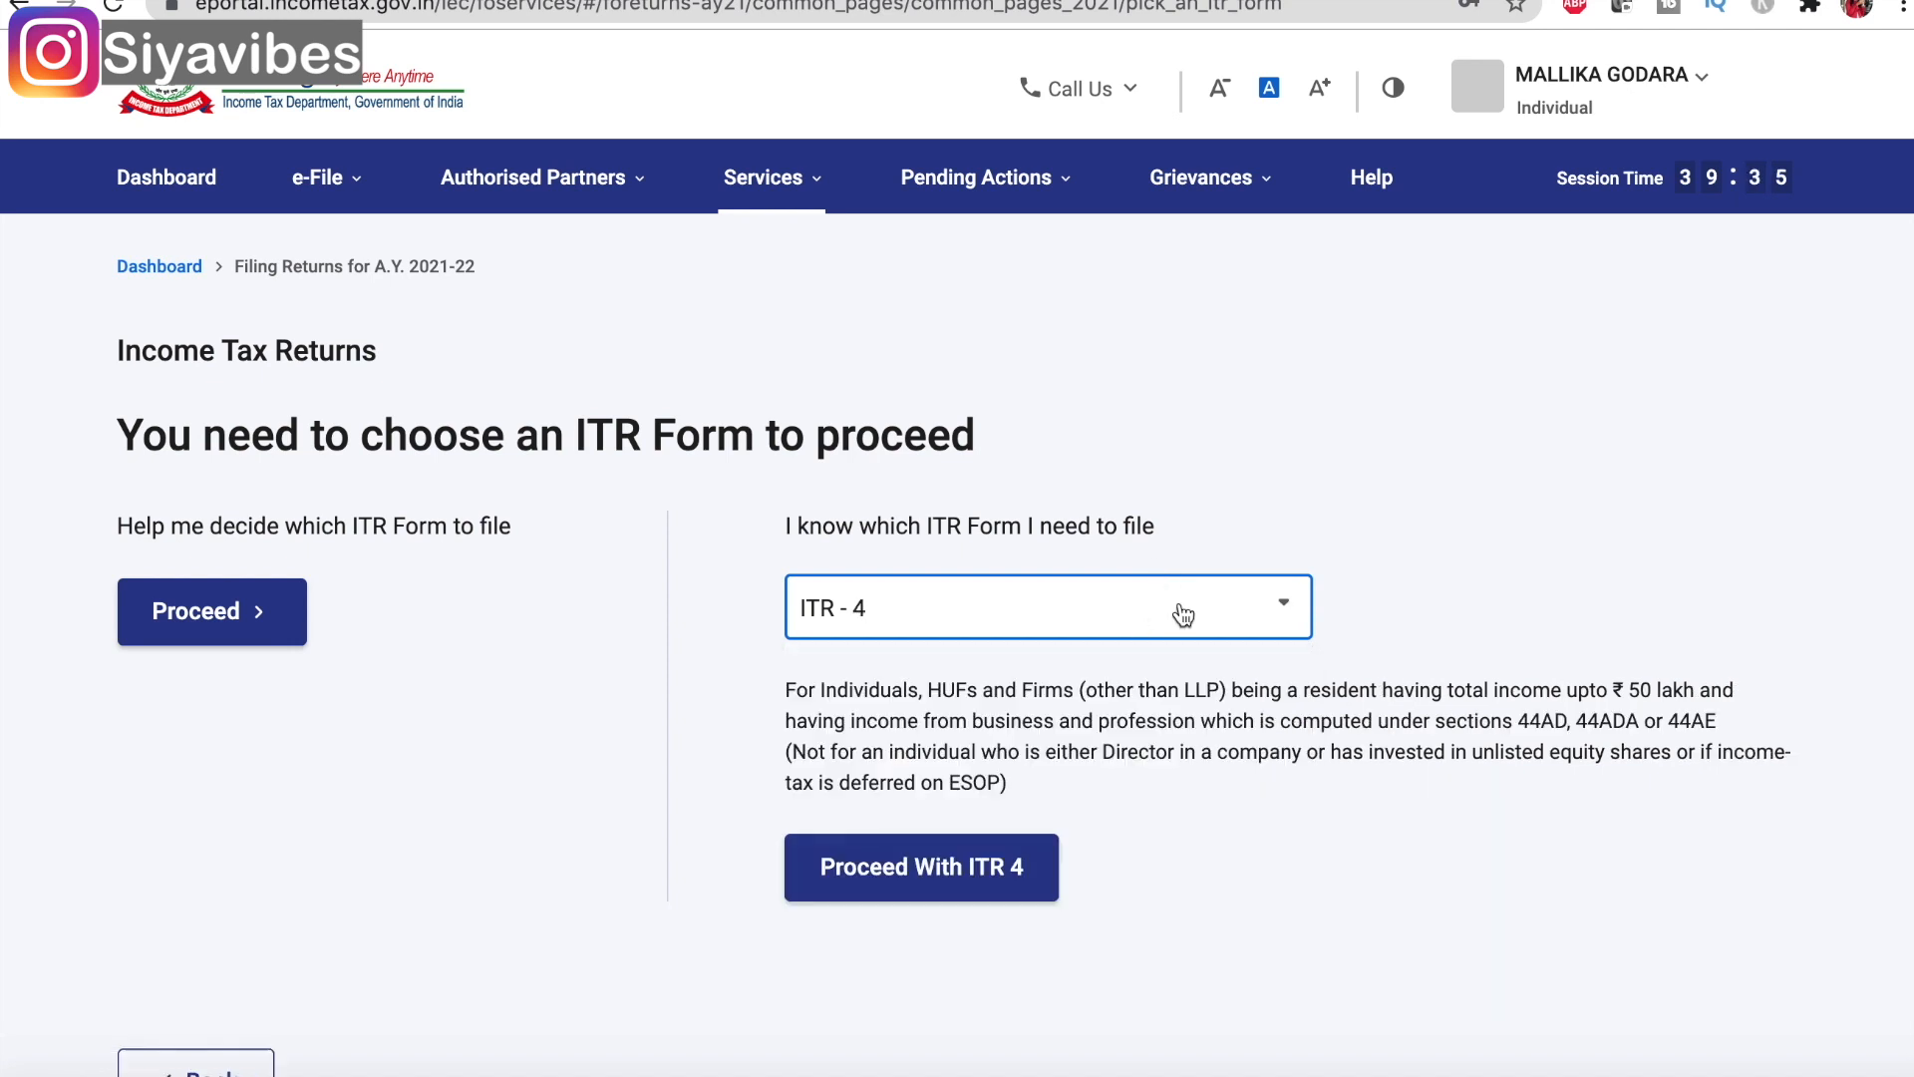
- Choose the ITR-1 form, proceed with it and get the return started
click(1183, 615)
click(949, 737)
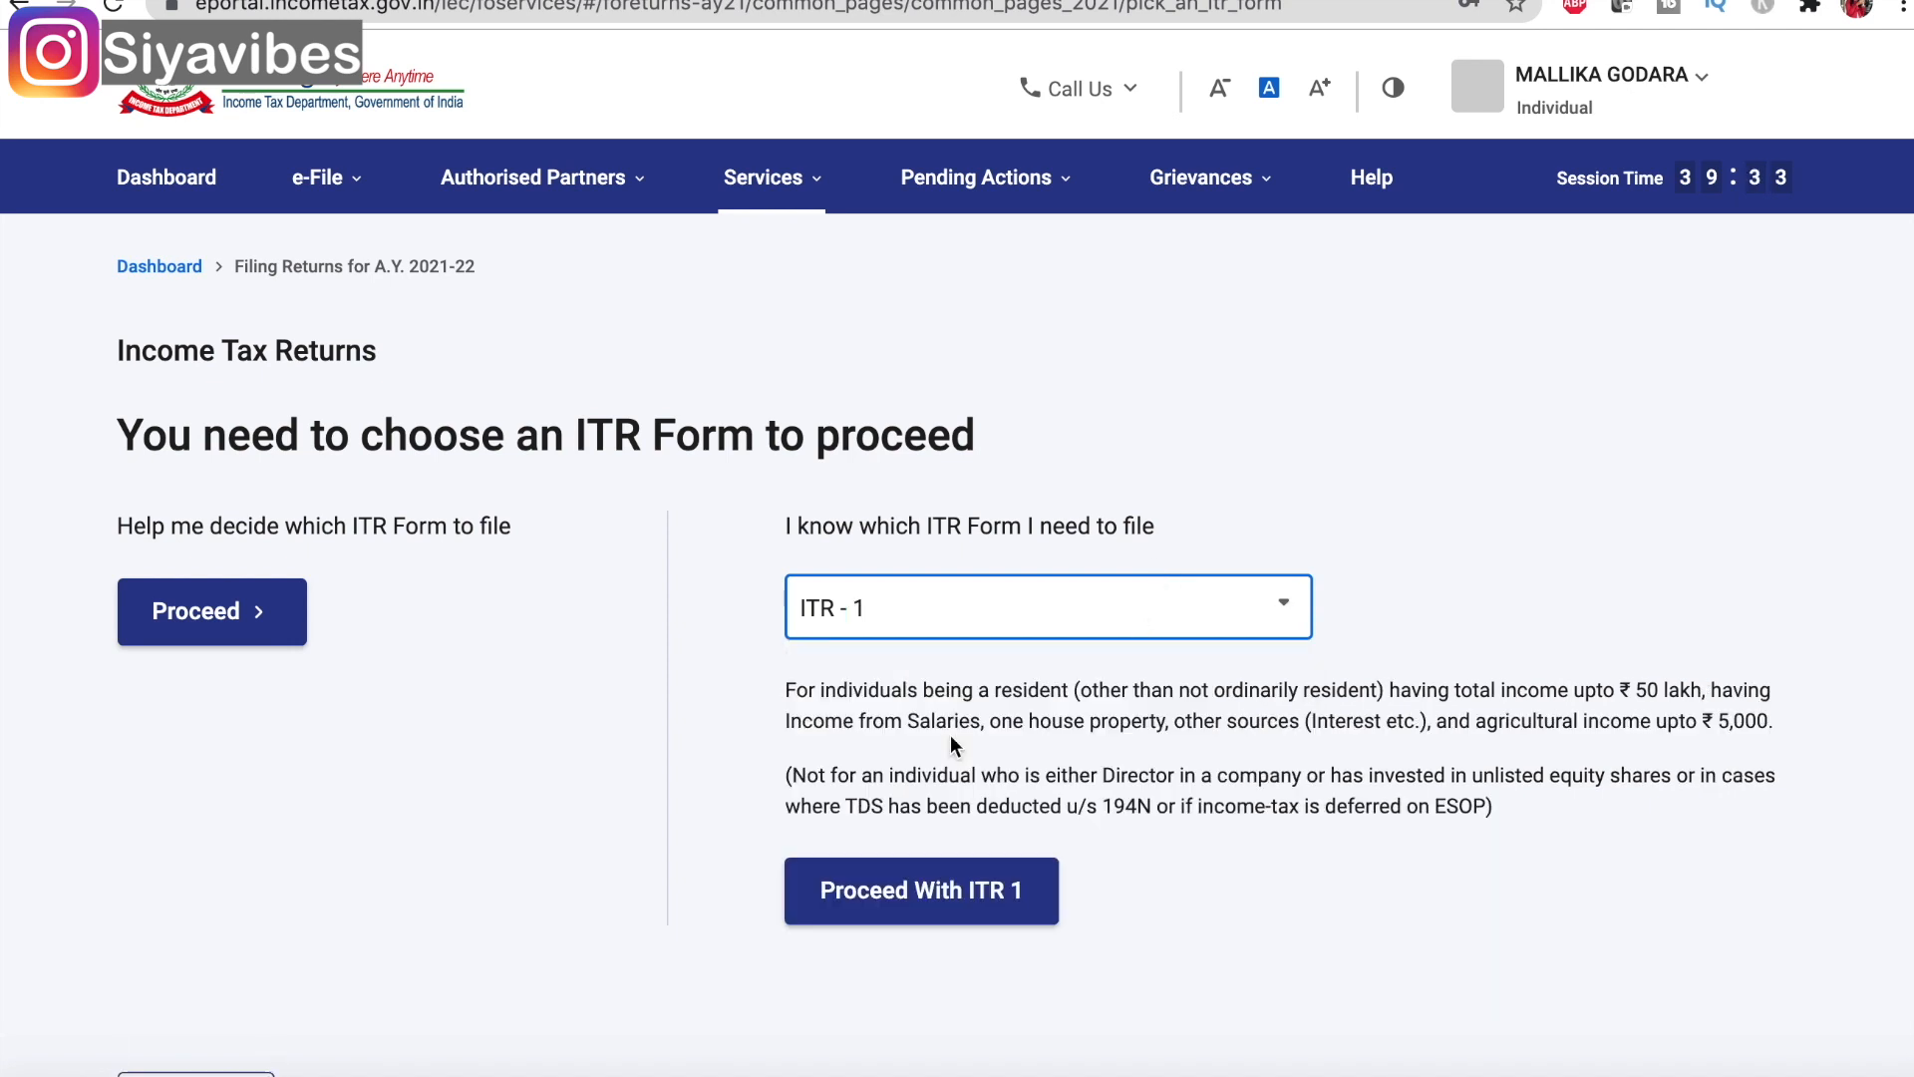
click(909, 909)
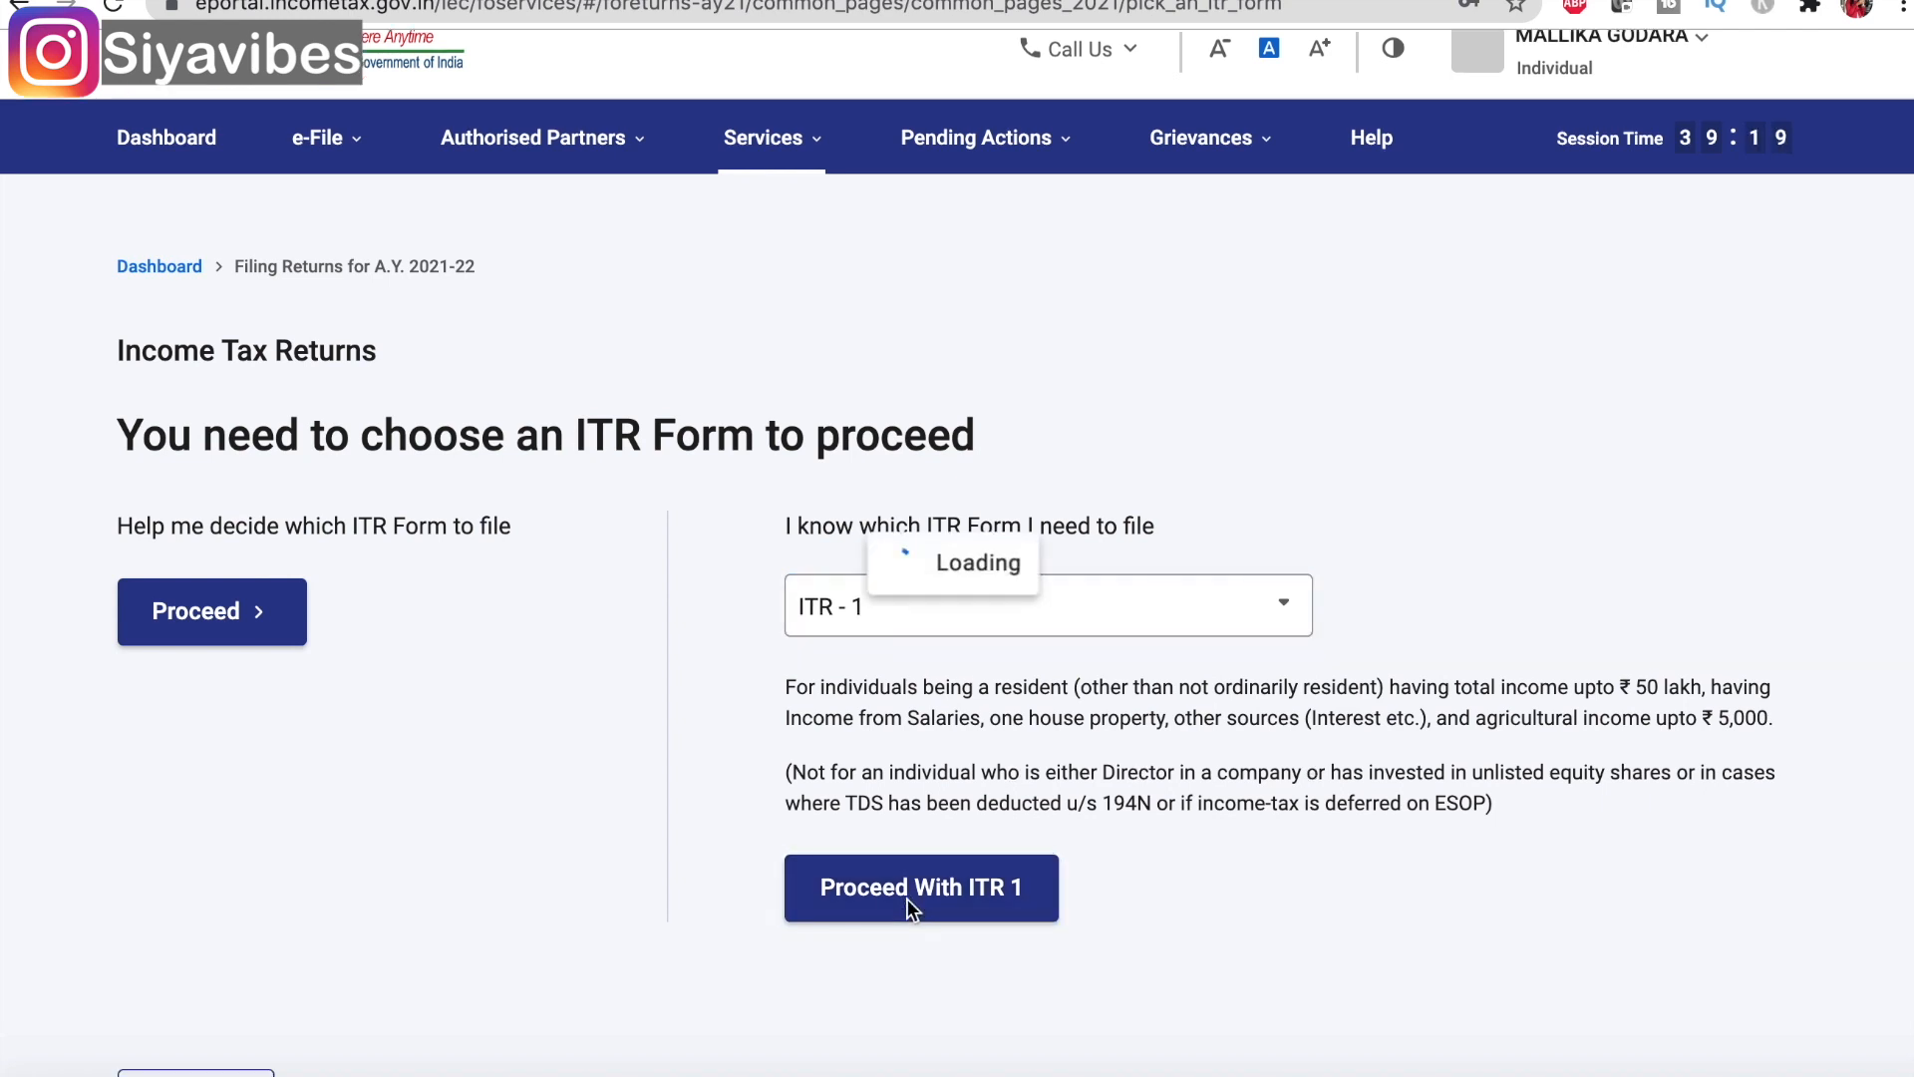
scroll(906, 899, down, 3)
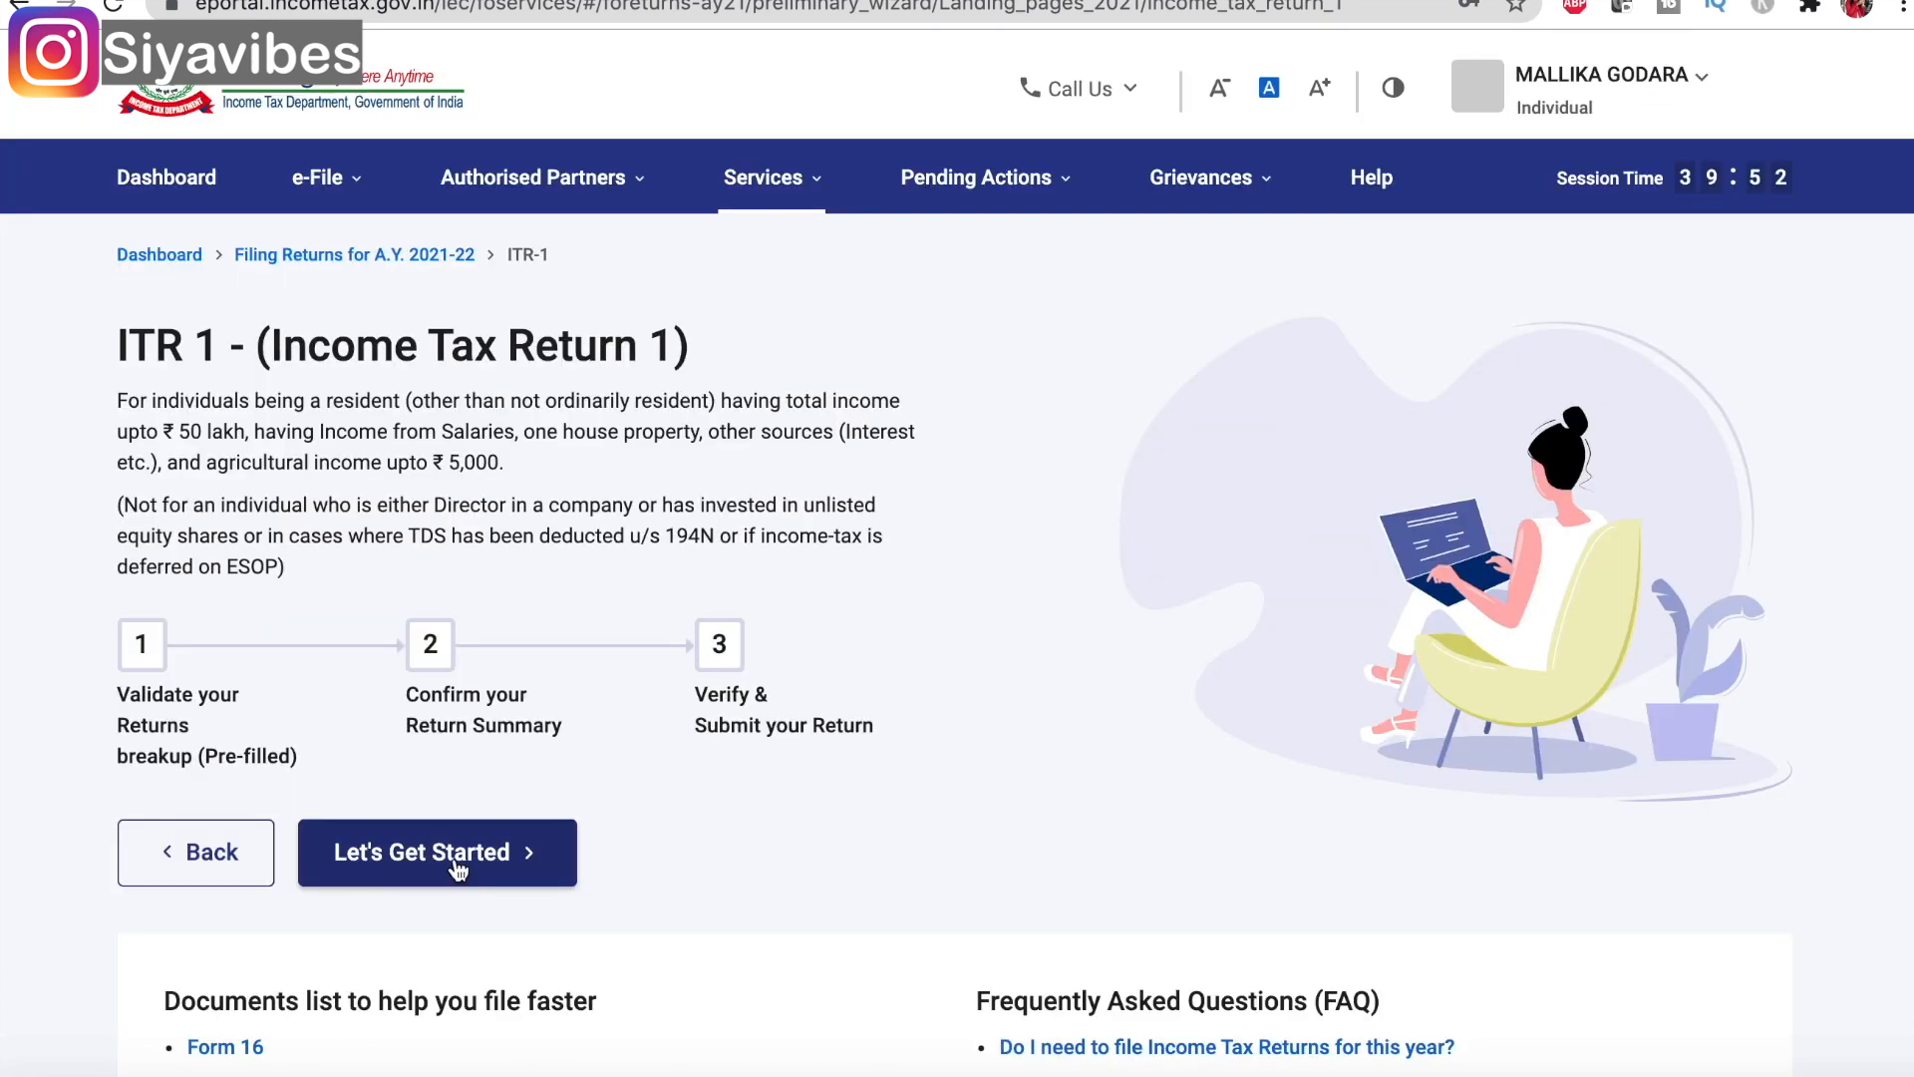
scroll(759, 827, down, 2)
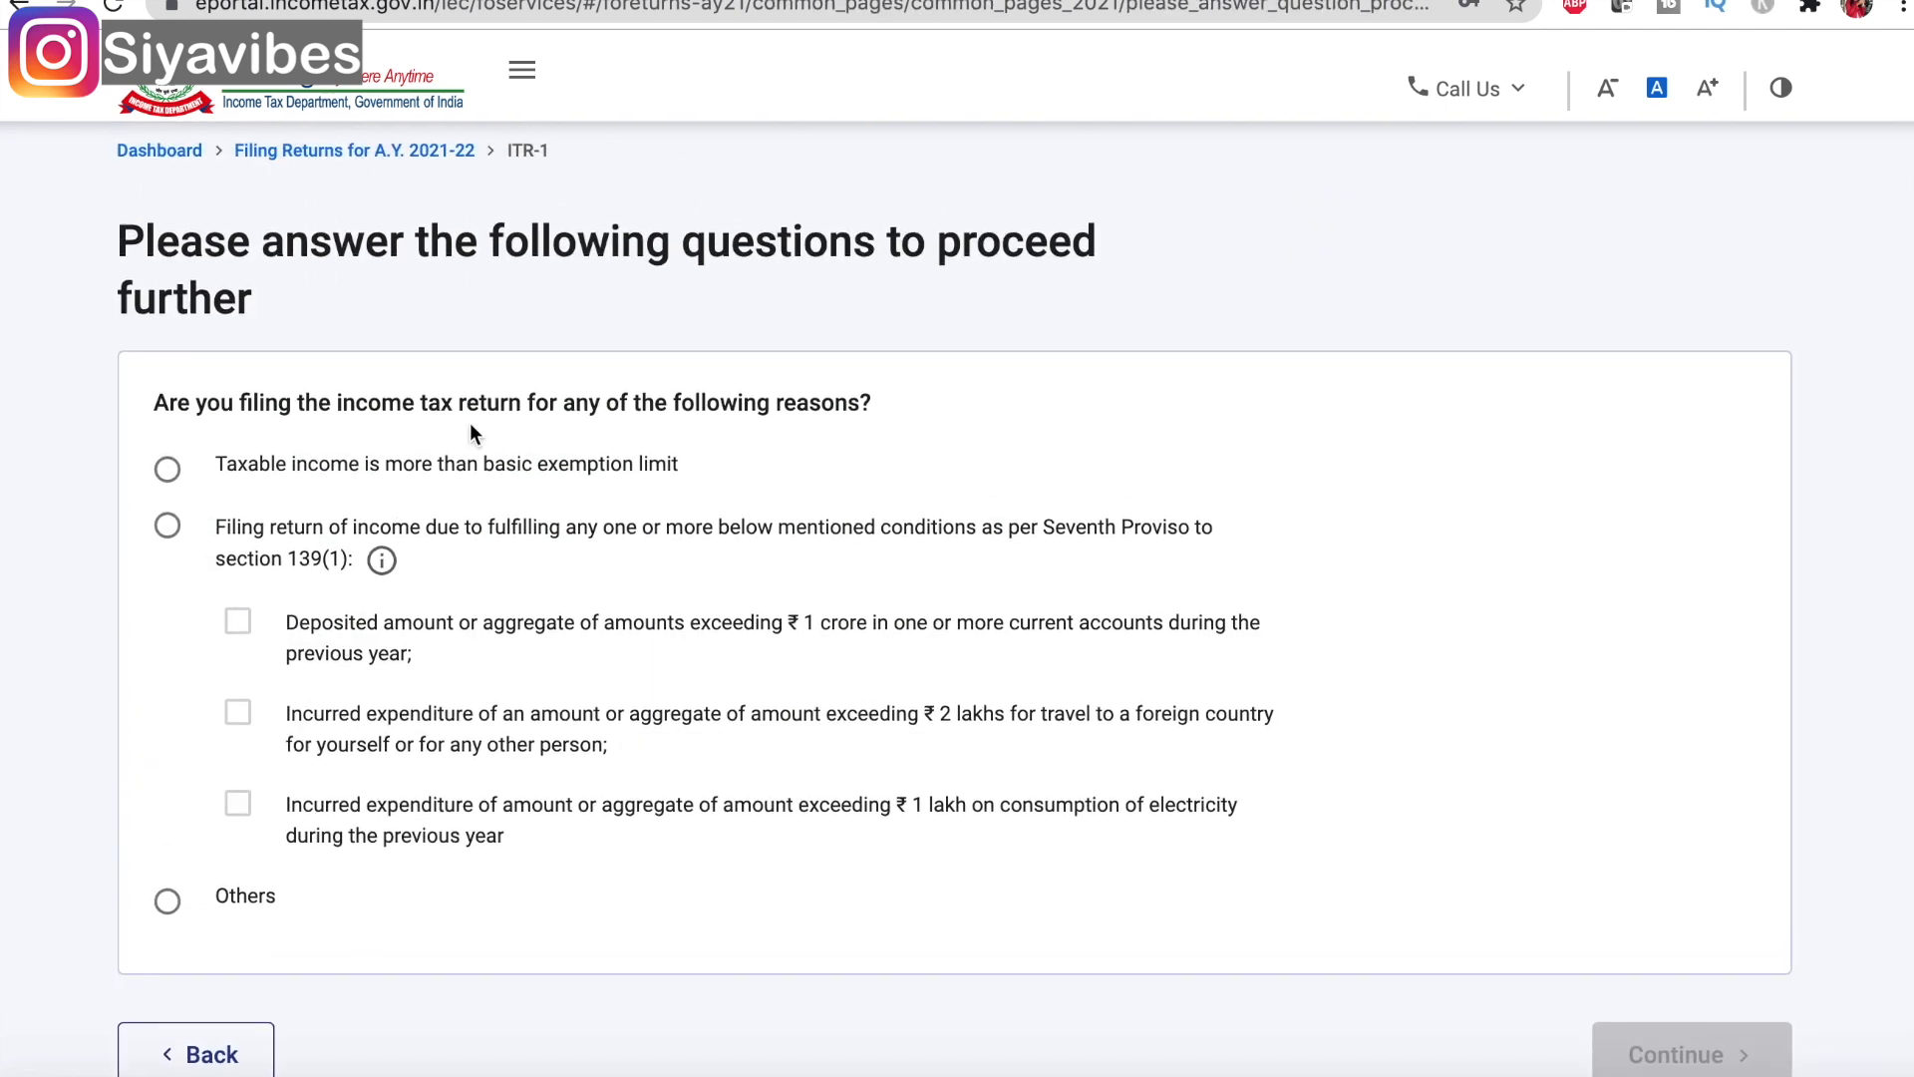
- Give Others as the reason for filing, continue, and acknowledge the notice about the pre-filled return
scroll(698, 429, down, 1)
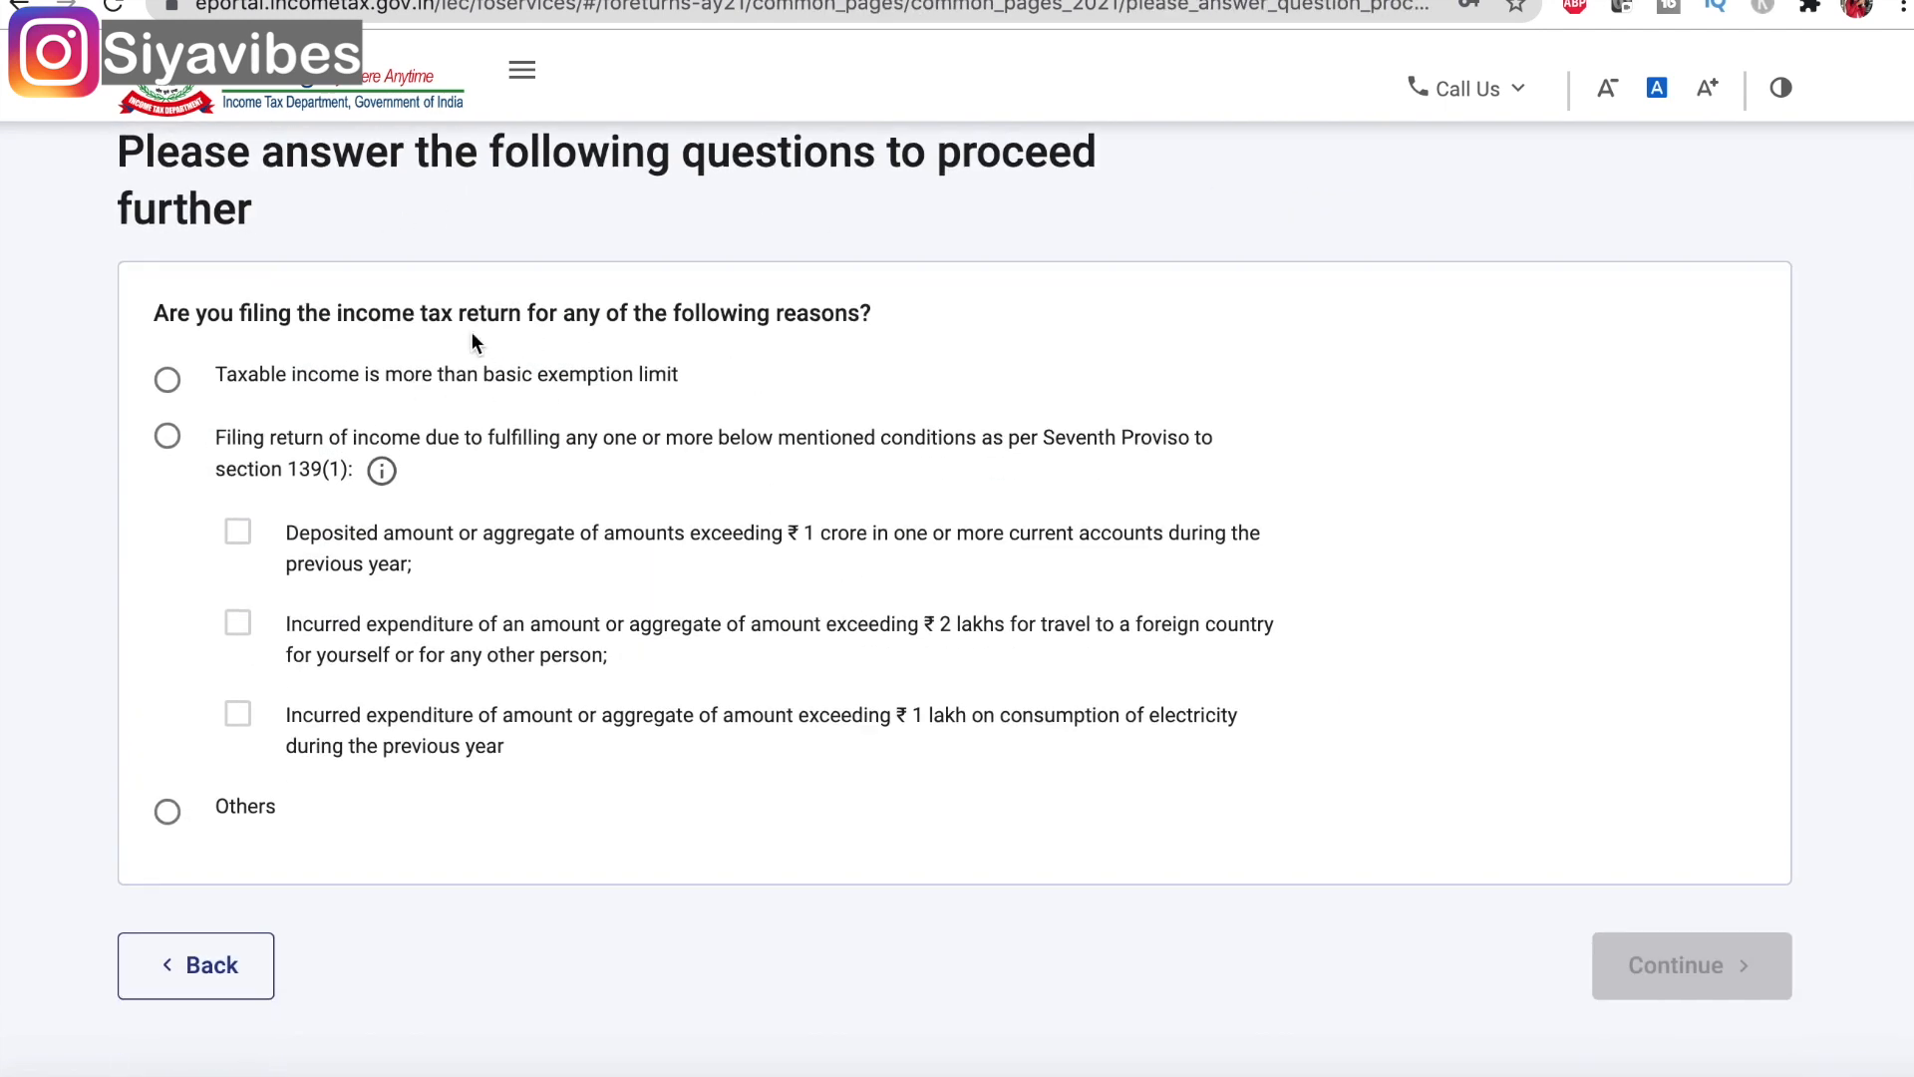
click(166, 812)
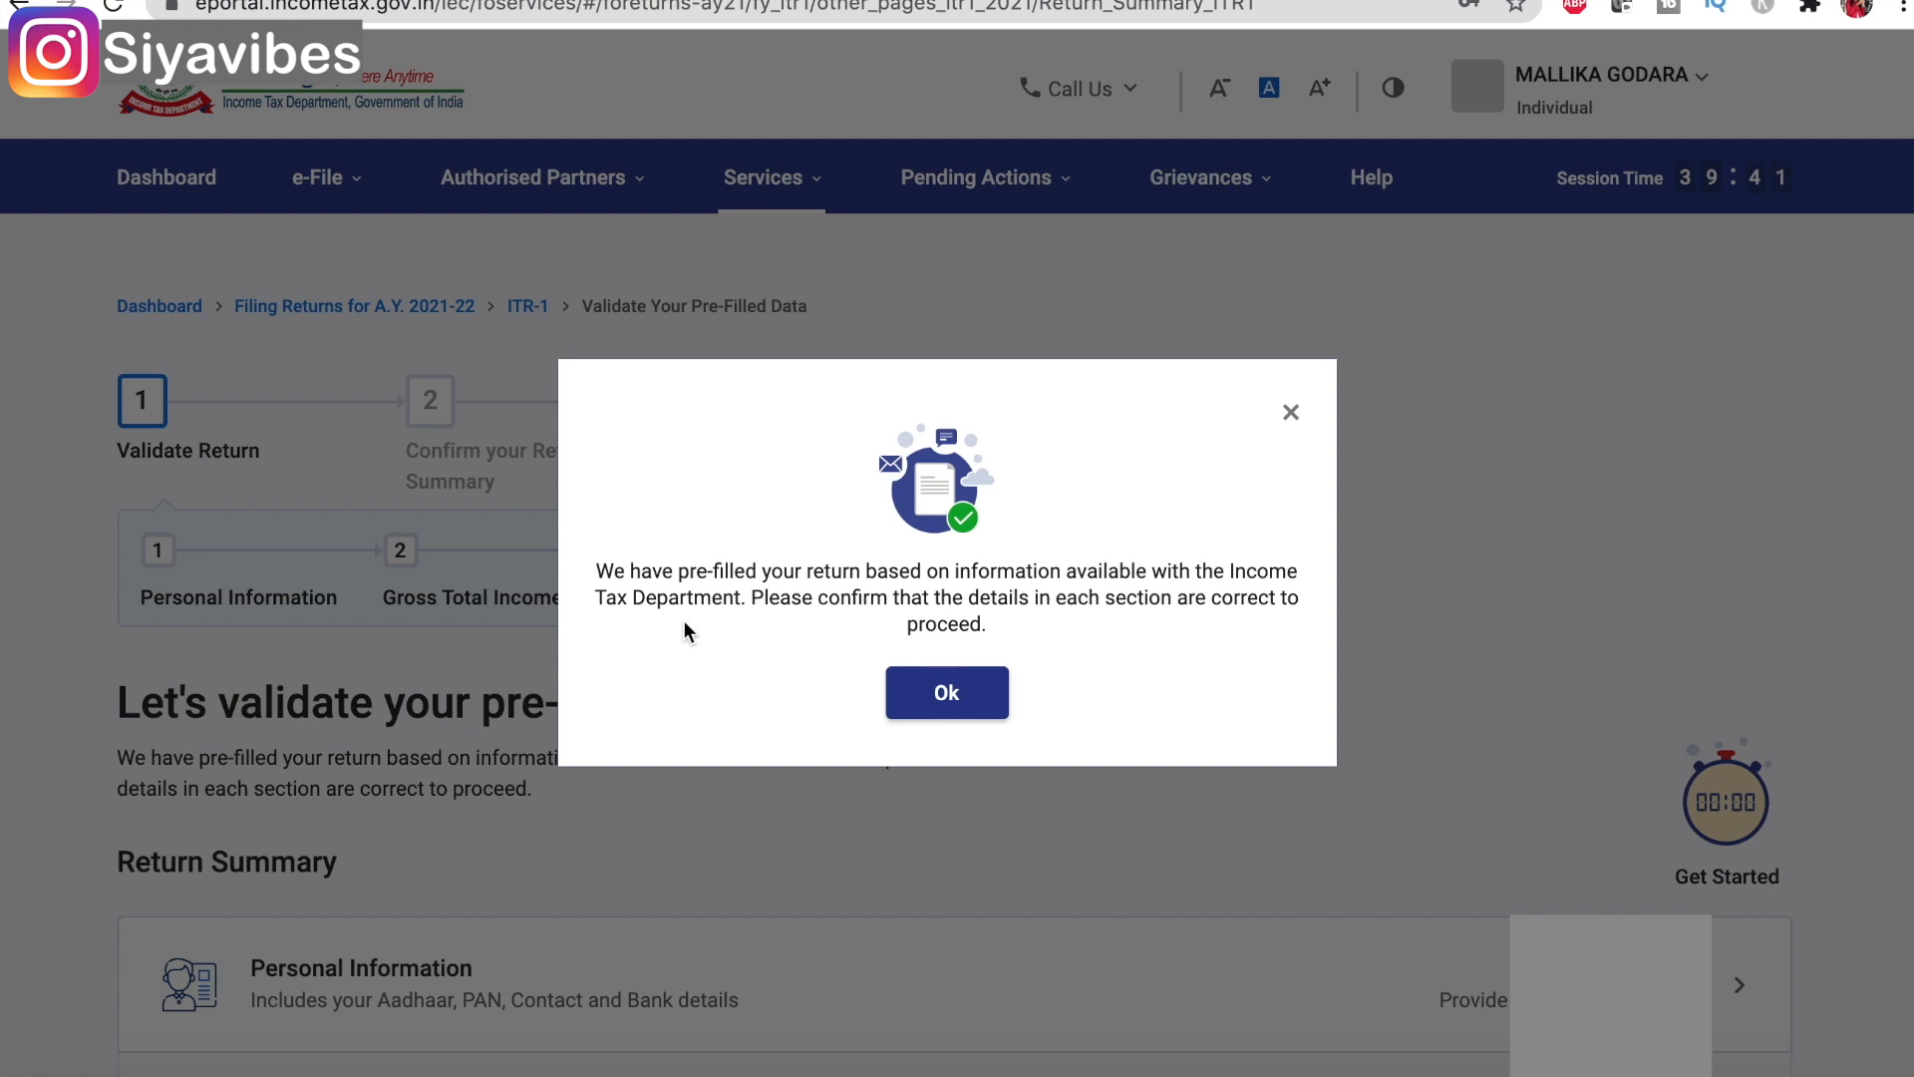
click(941, 695)
- Open the Personal Information section of the return summary and review the profile details
scroll(941, 695, down, 5)
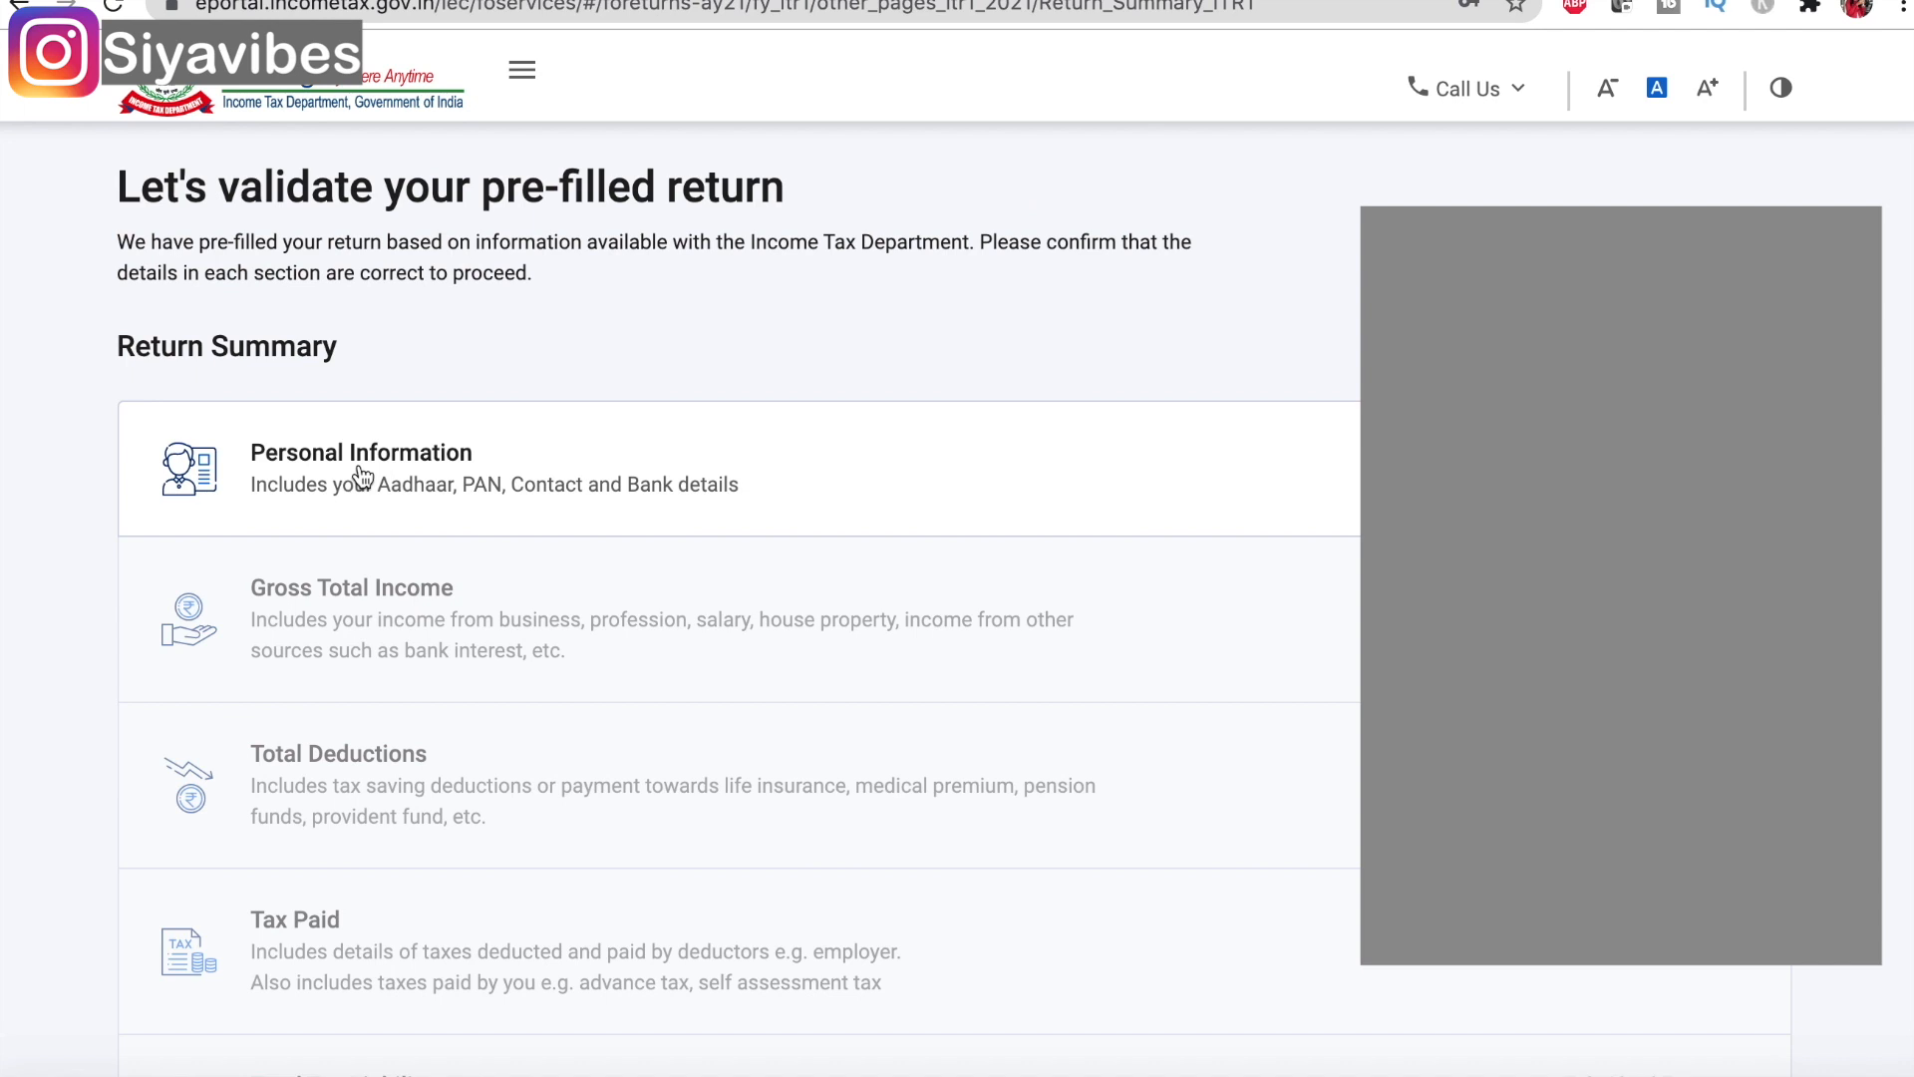
scroll(360, 477, down, 2)
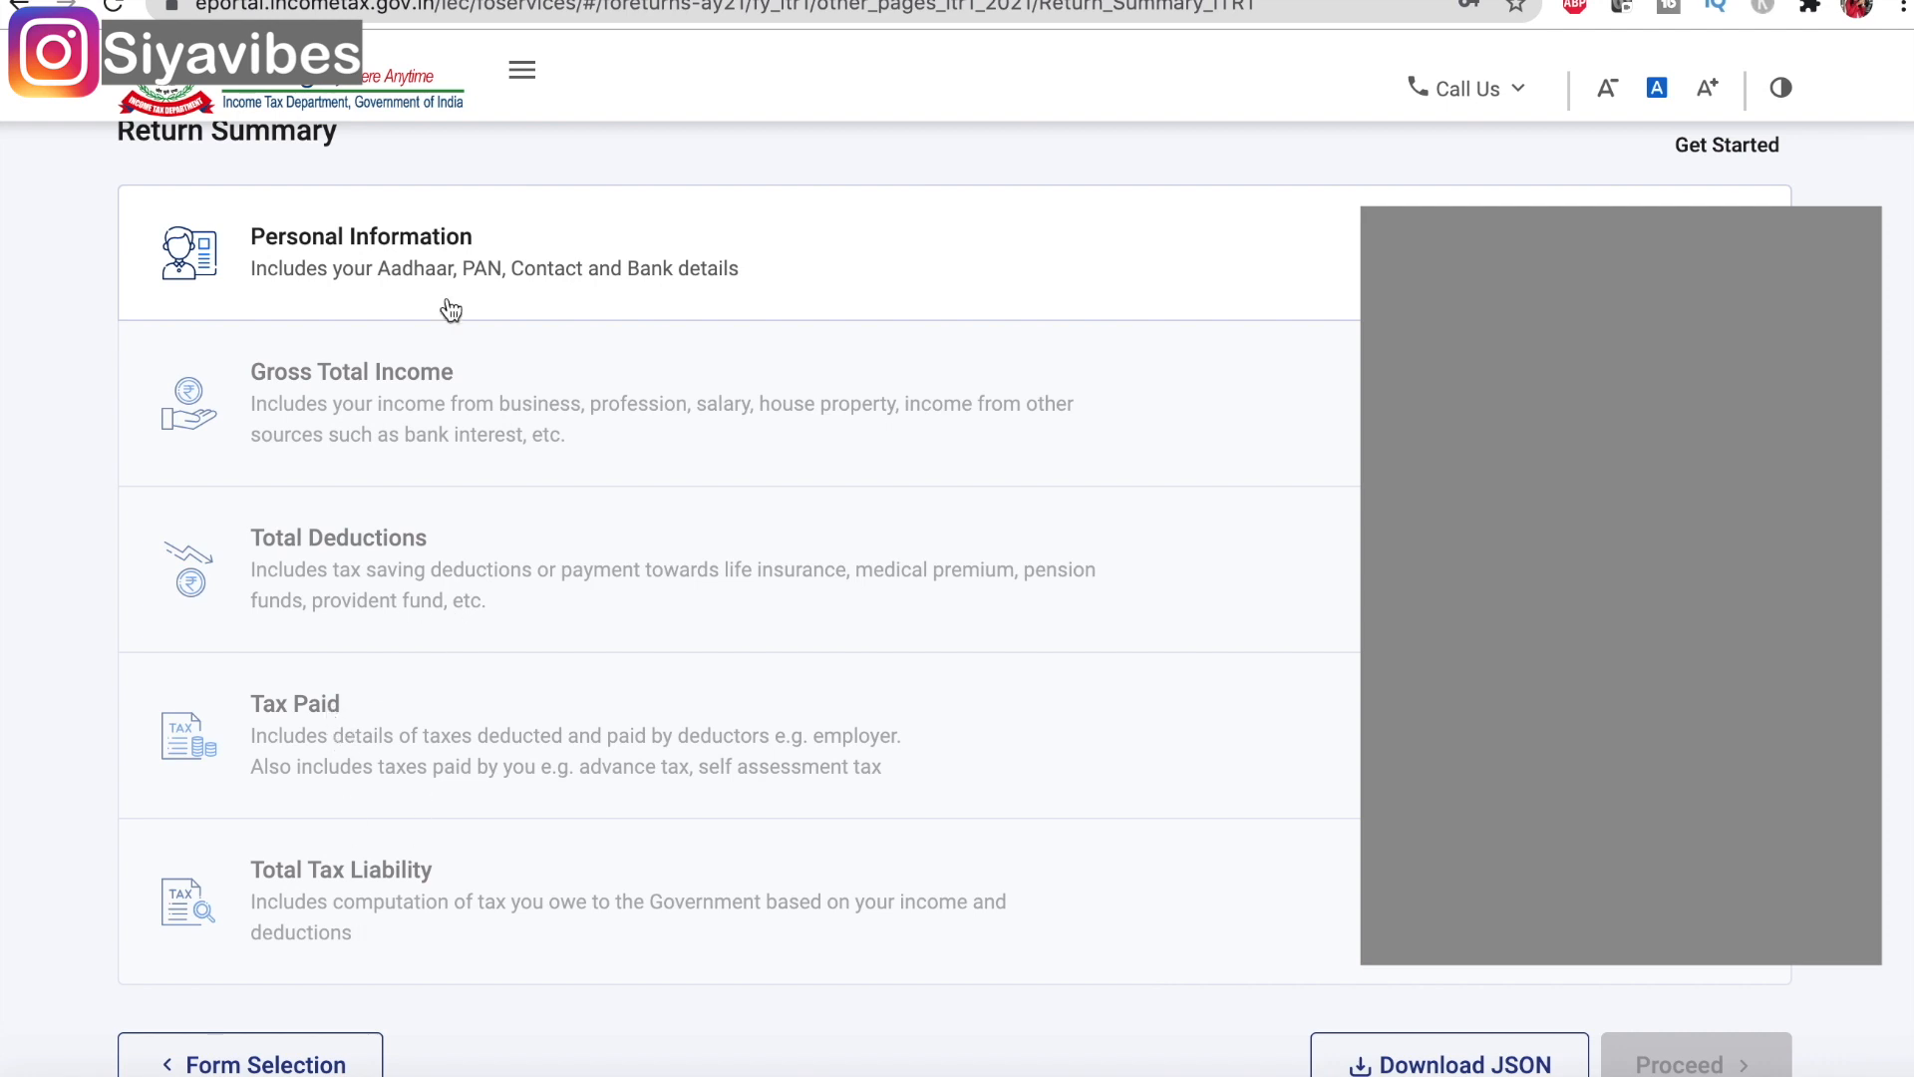
click(388, 246)
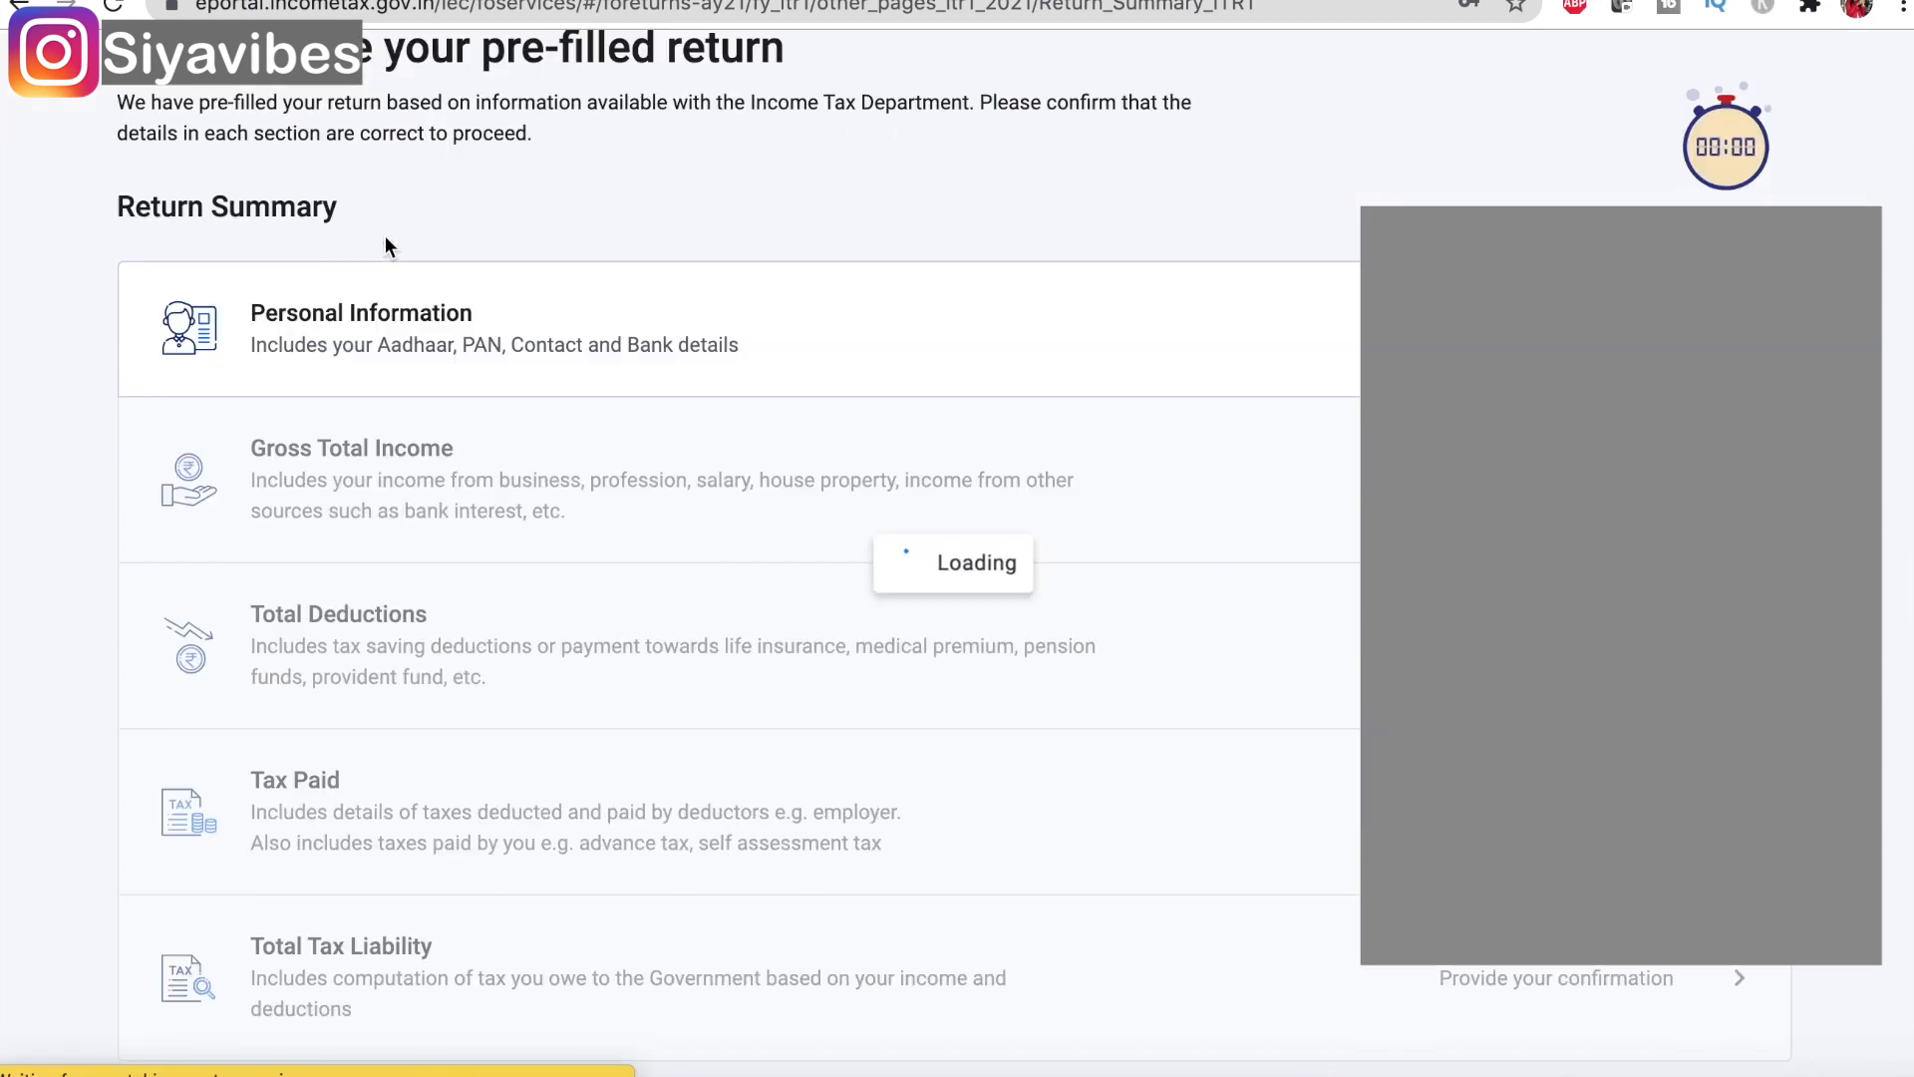
scroll(855, 619, down, 5)
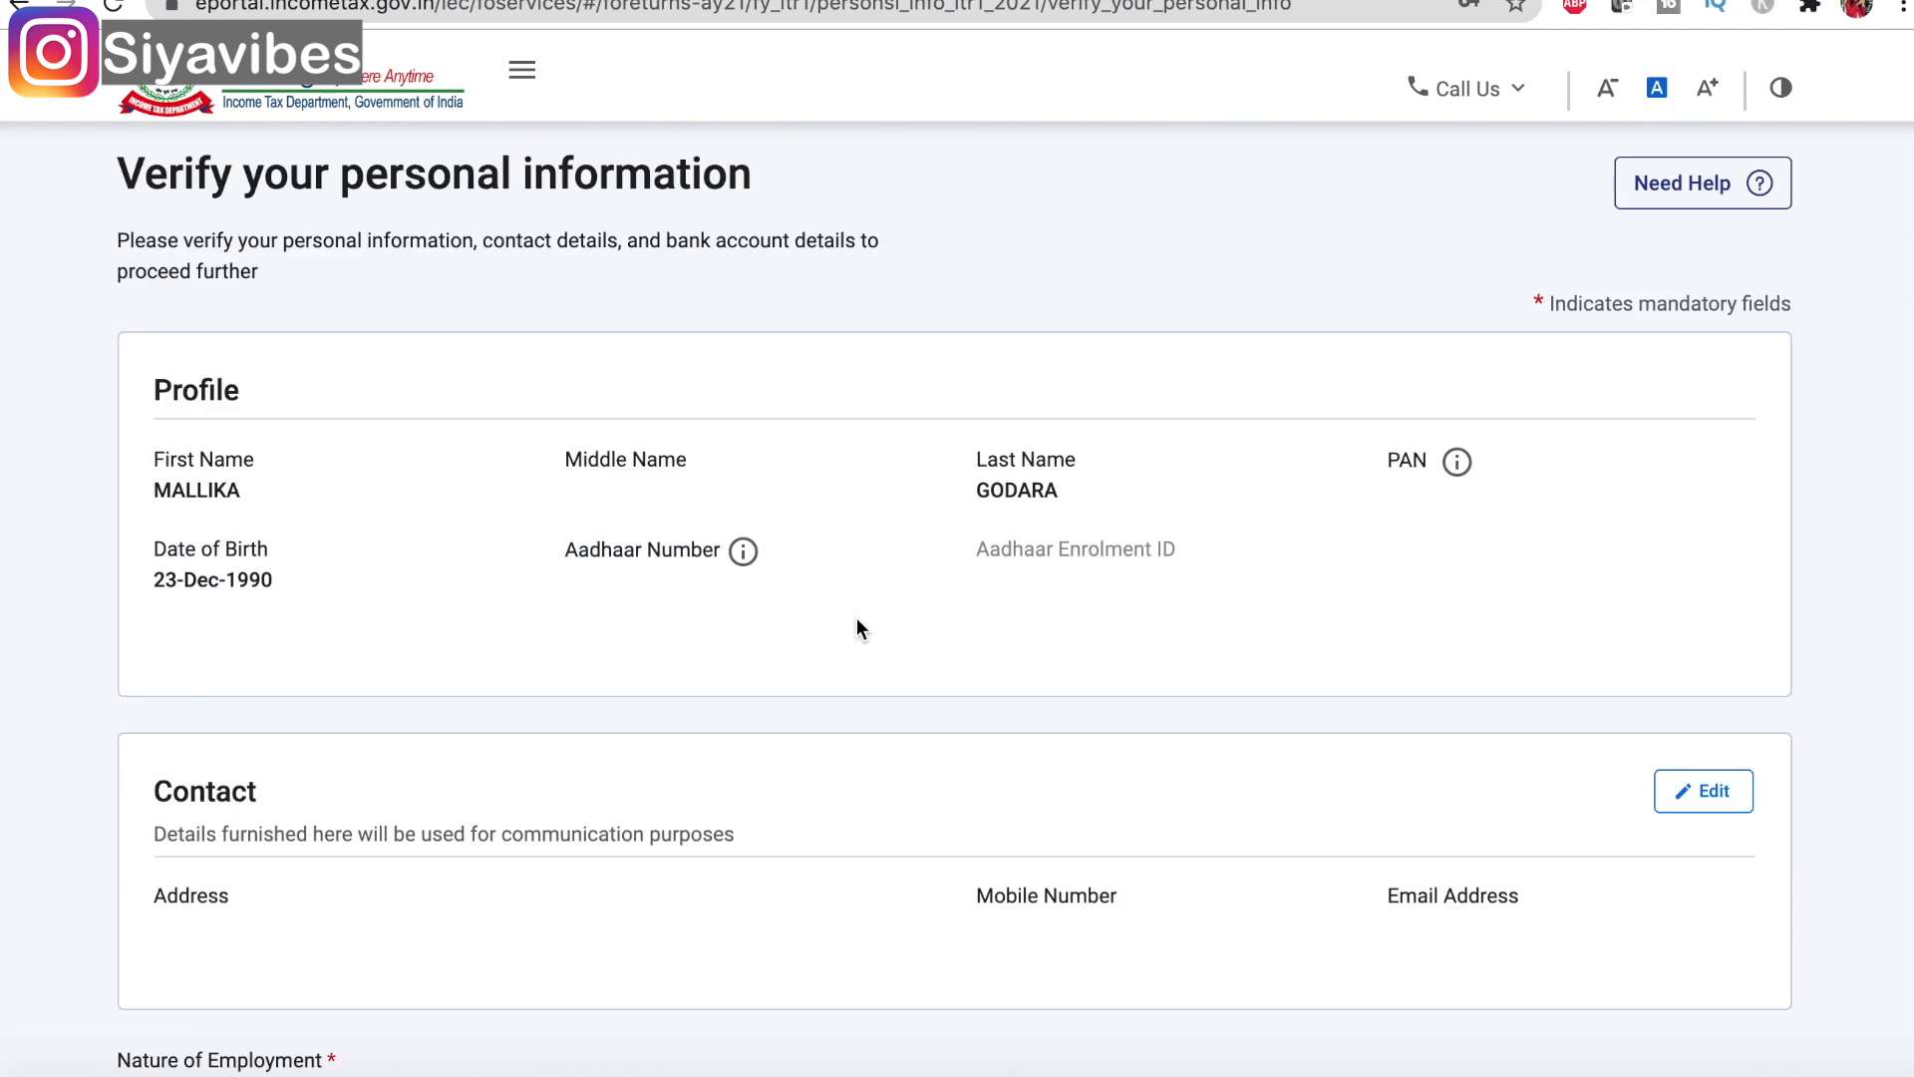
scroll(858, 628, down, 1)
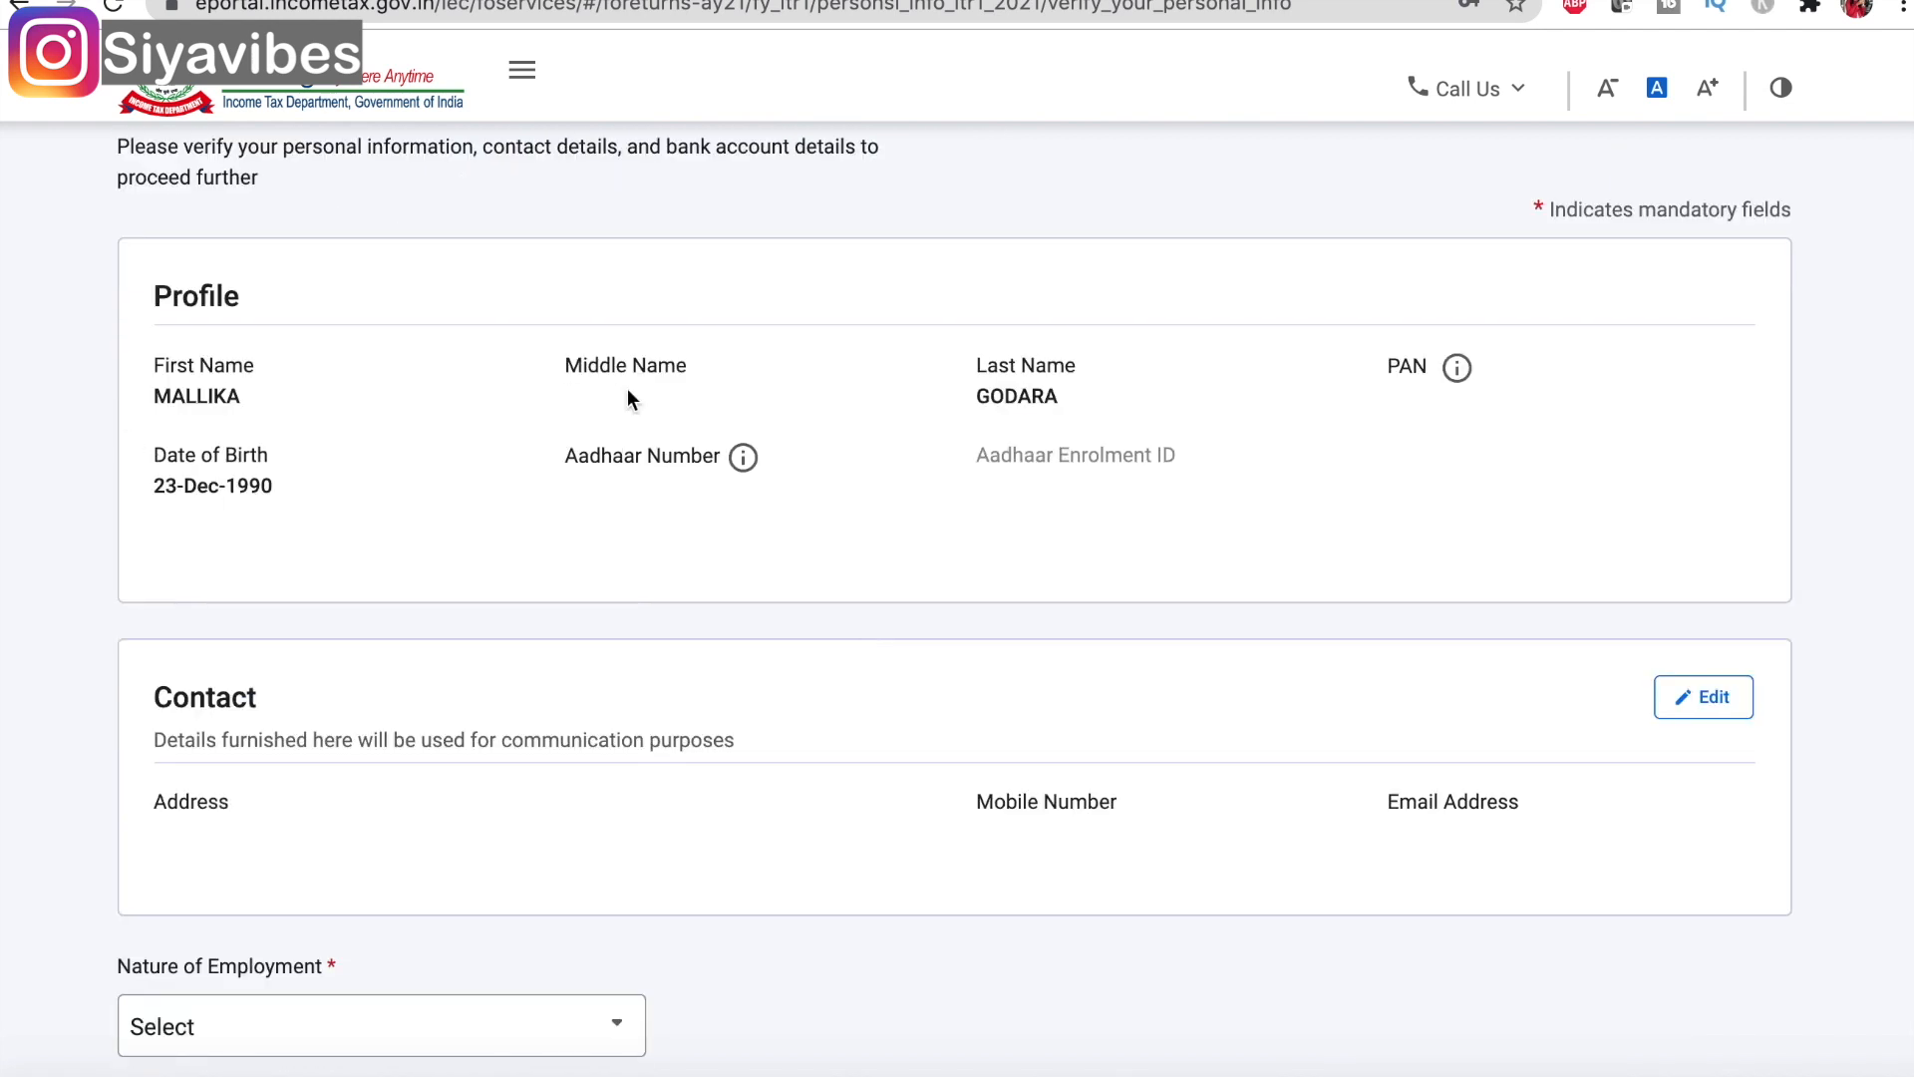
- Open the contact details for editing, review the address fields and save them
scroll(815, 628, down, 4)
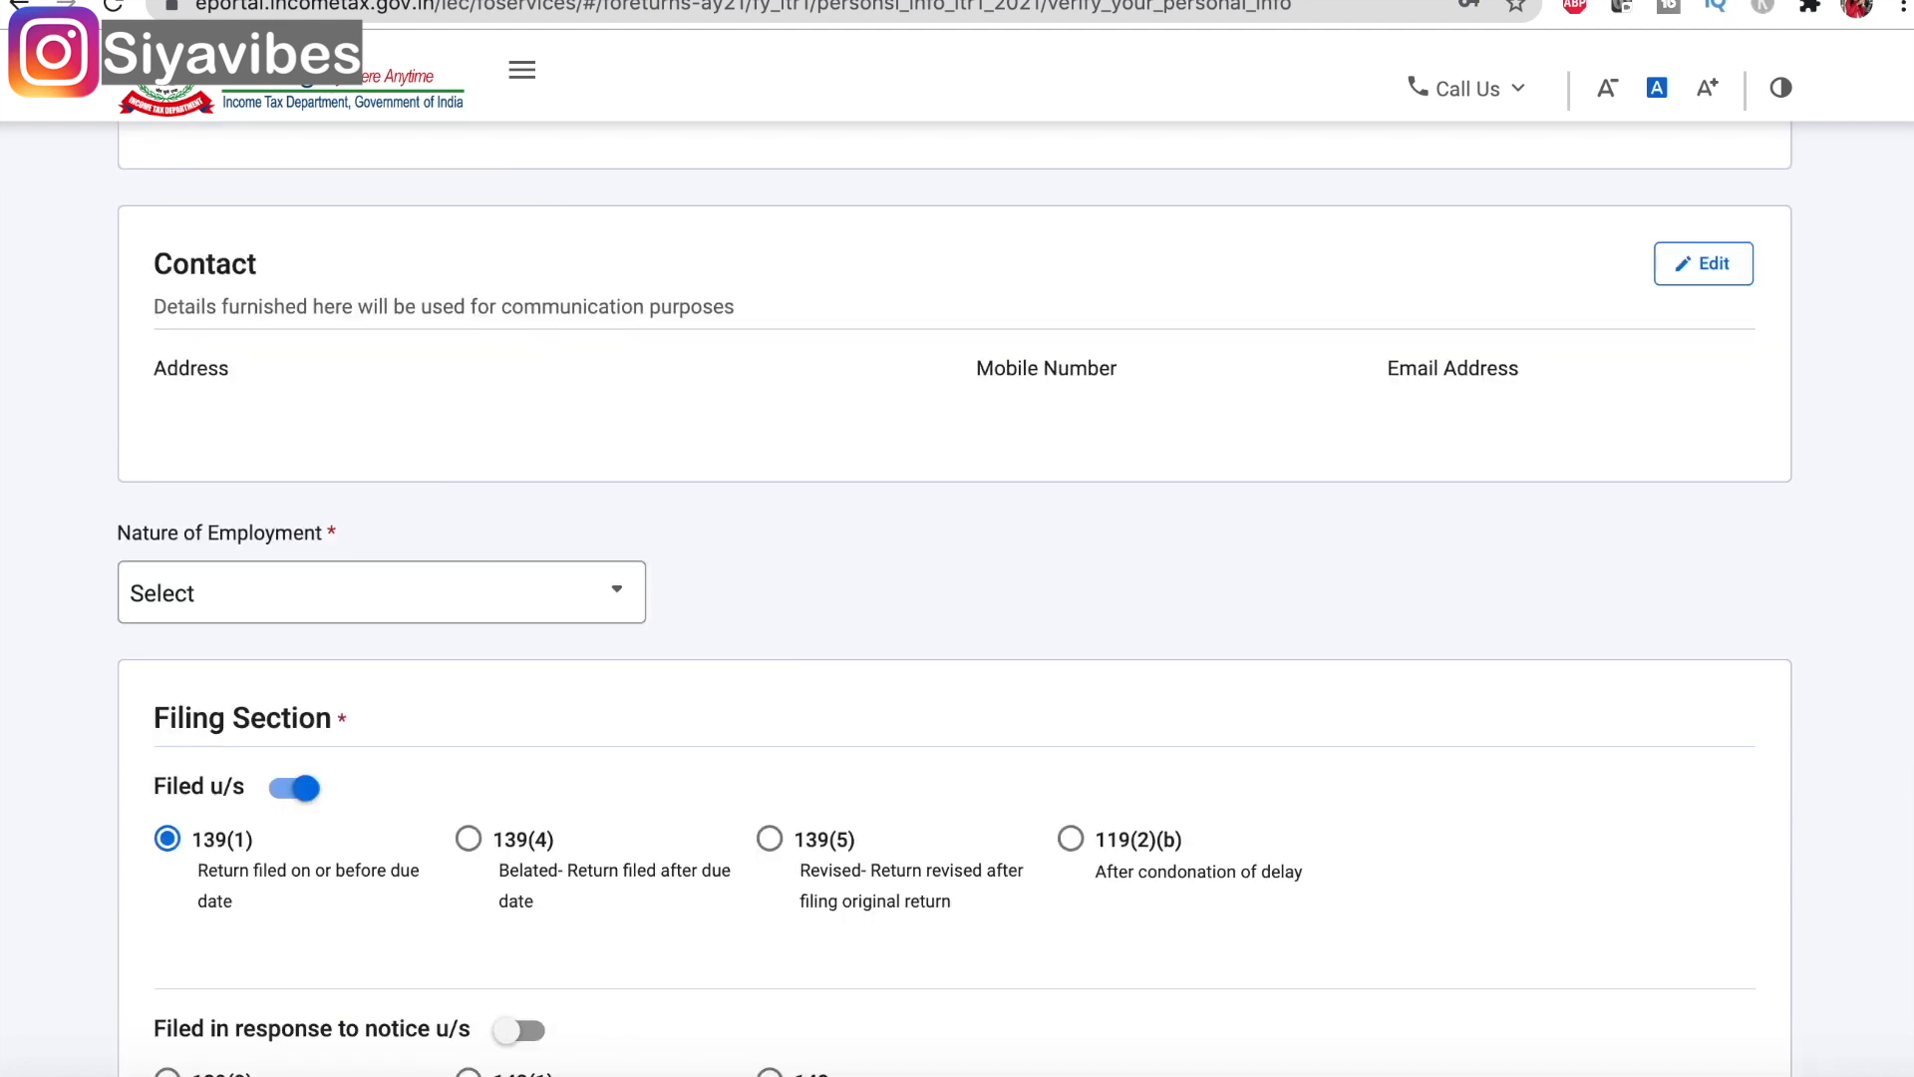
click(1715, 266)
scroll(1032, 838, down, 8)
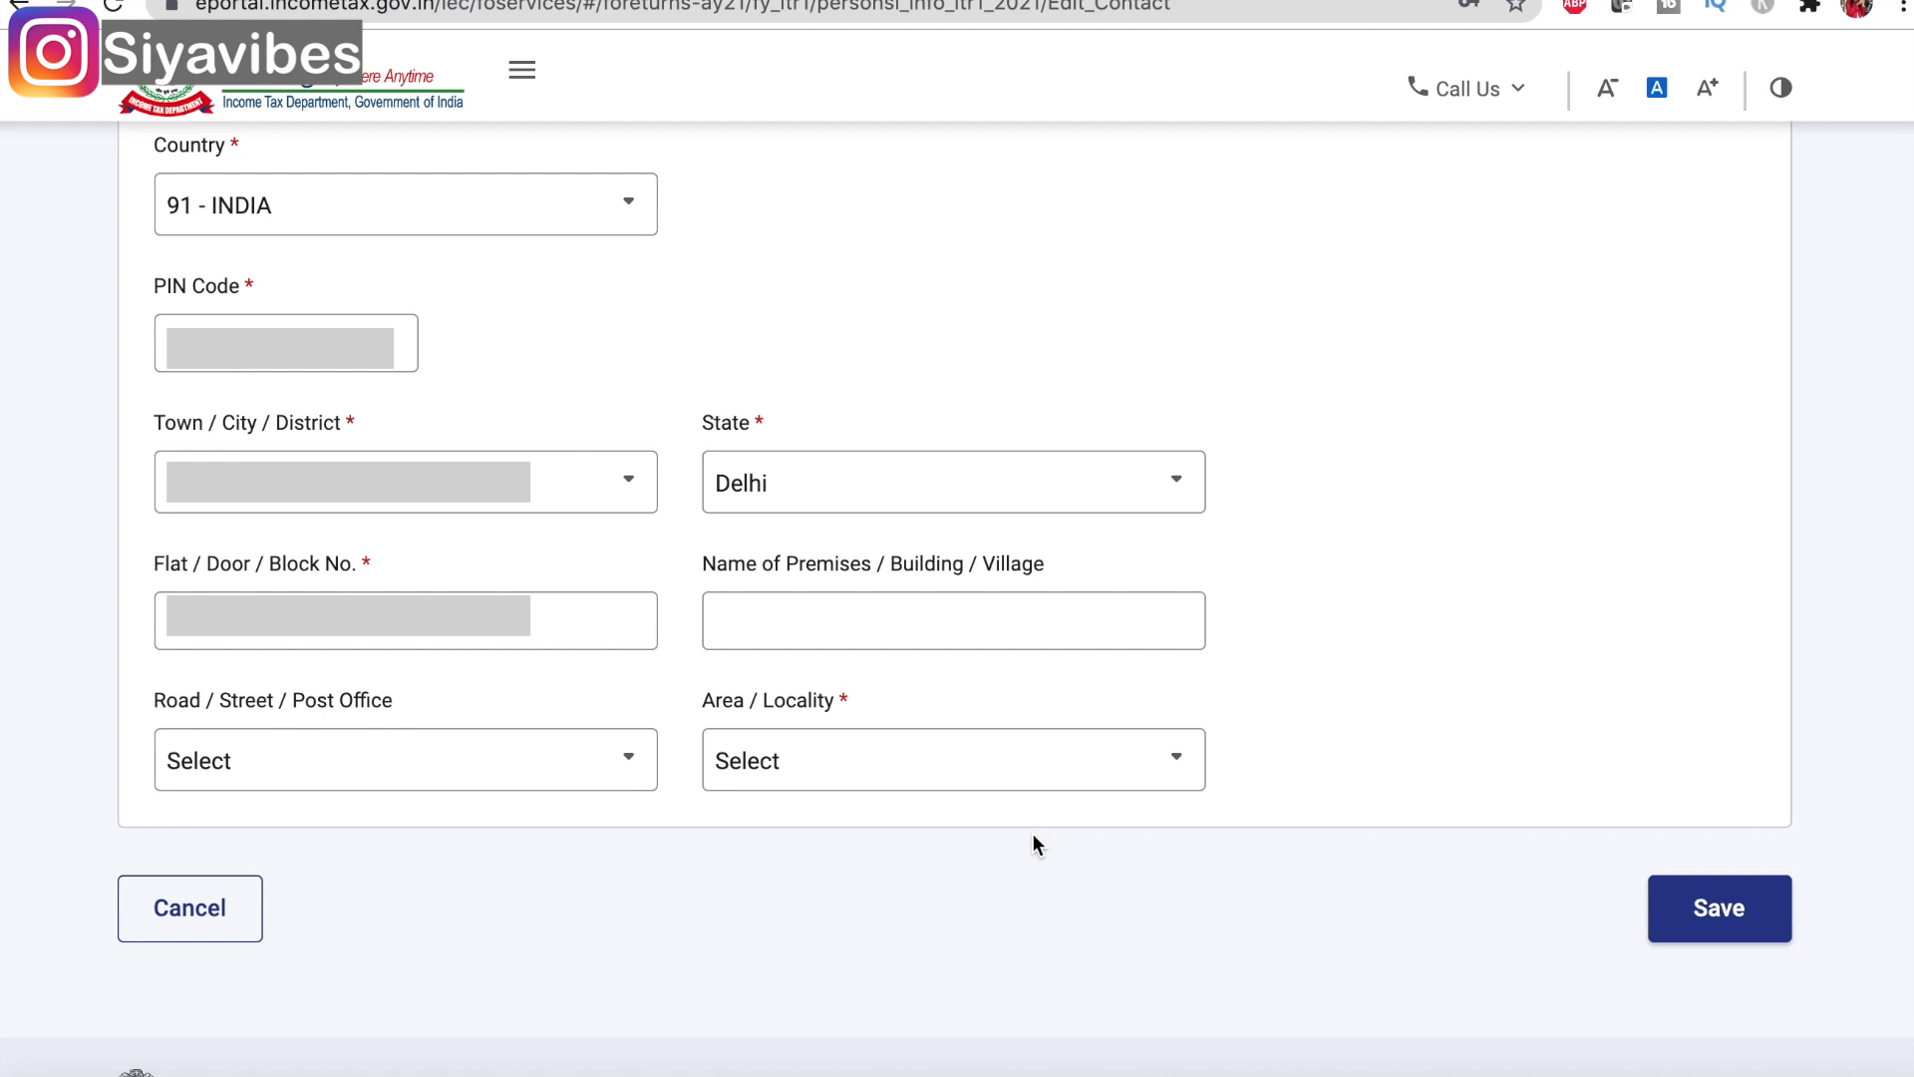
scroll(1032, 833, down, 1)
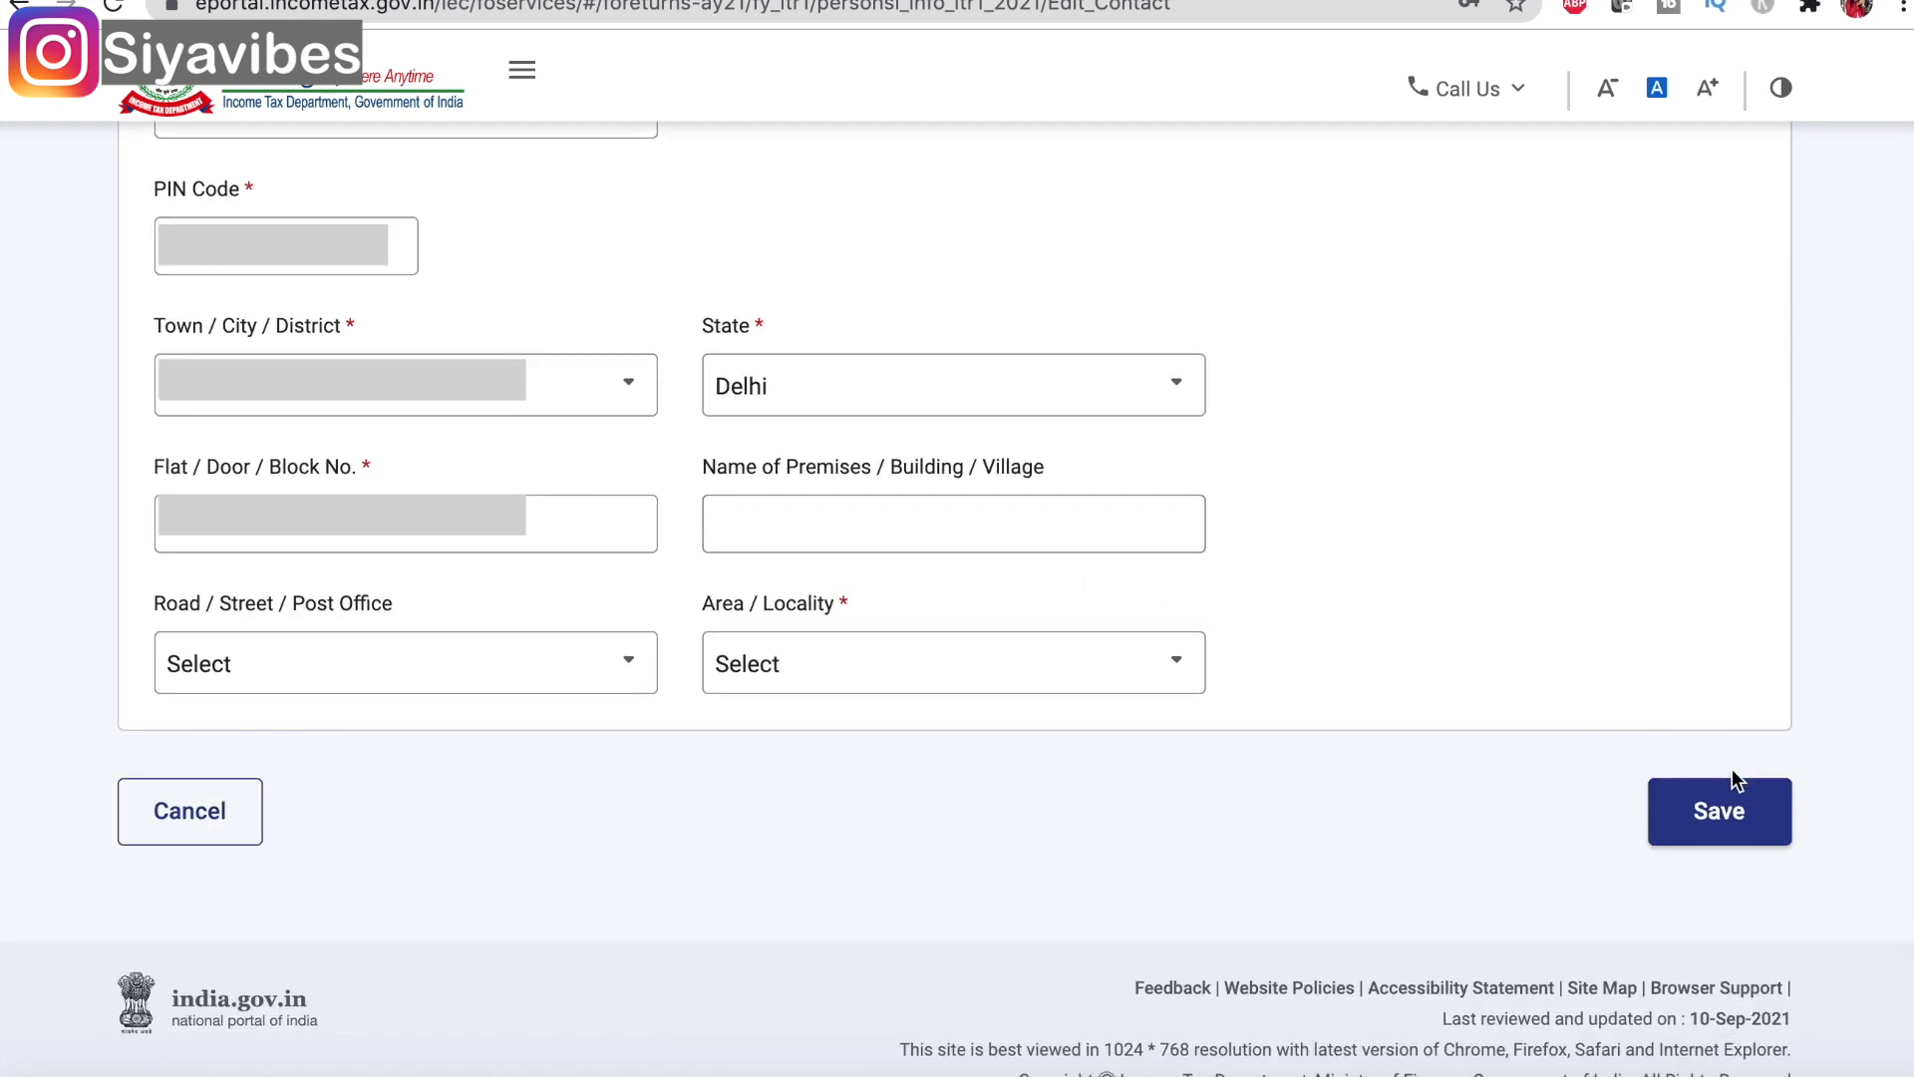
click(1709, 828)
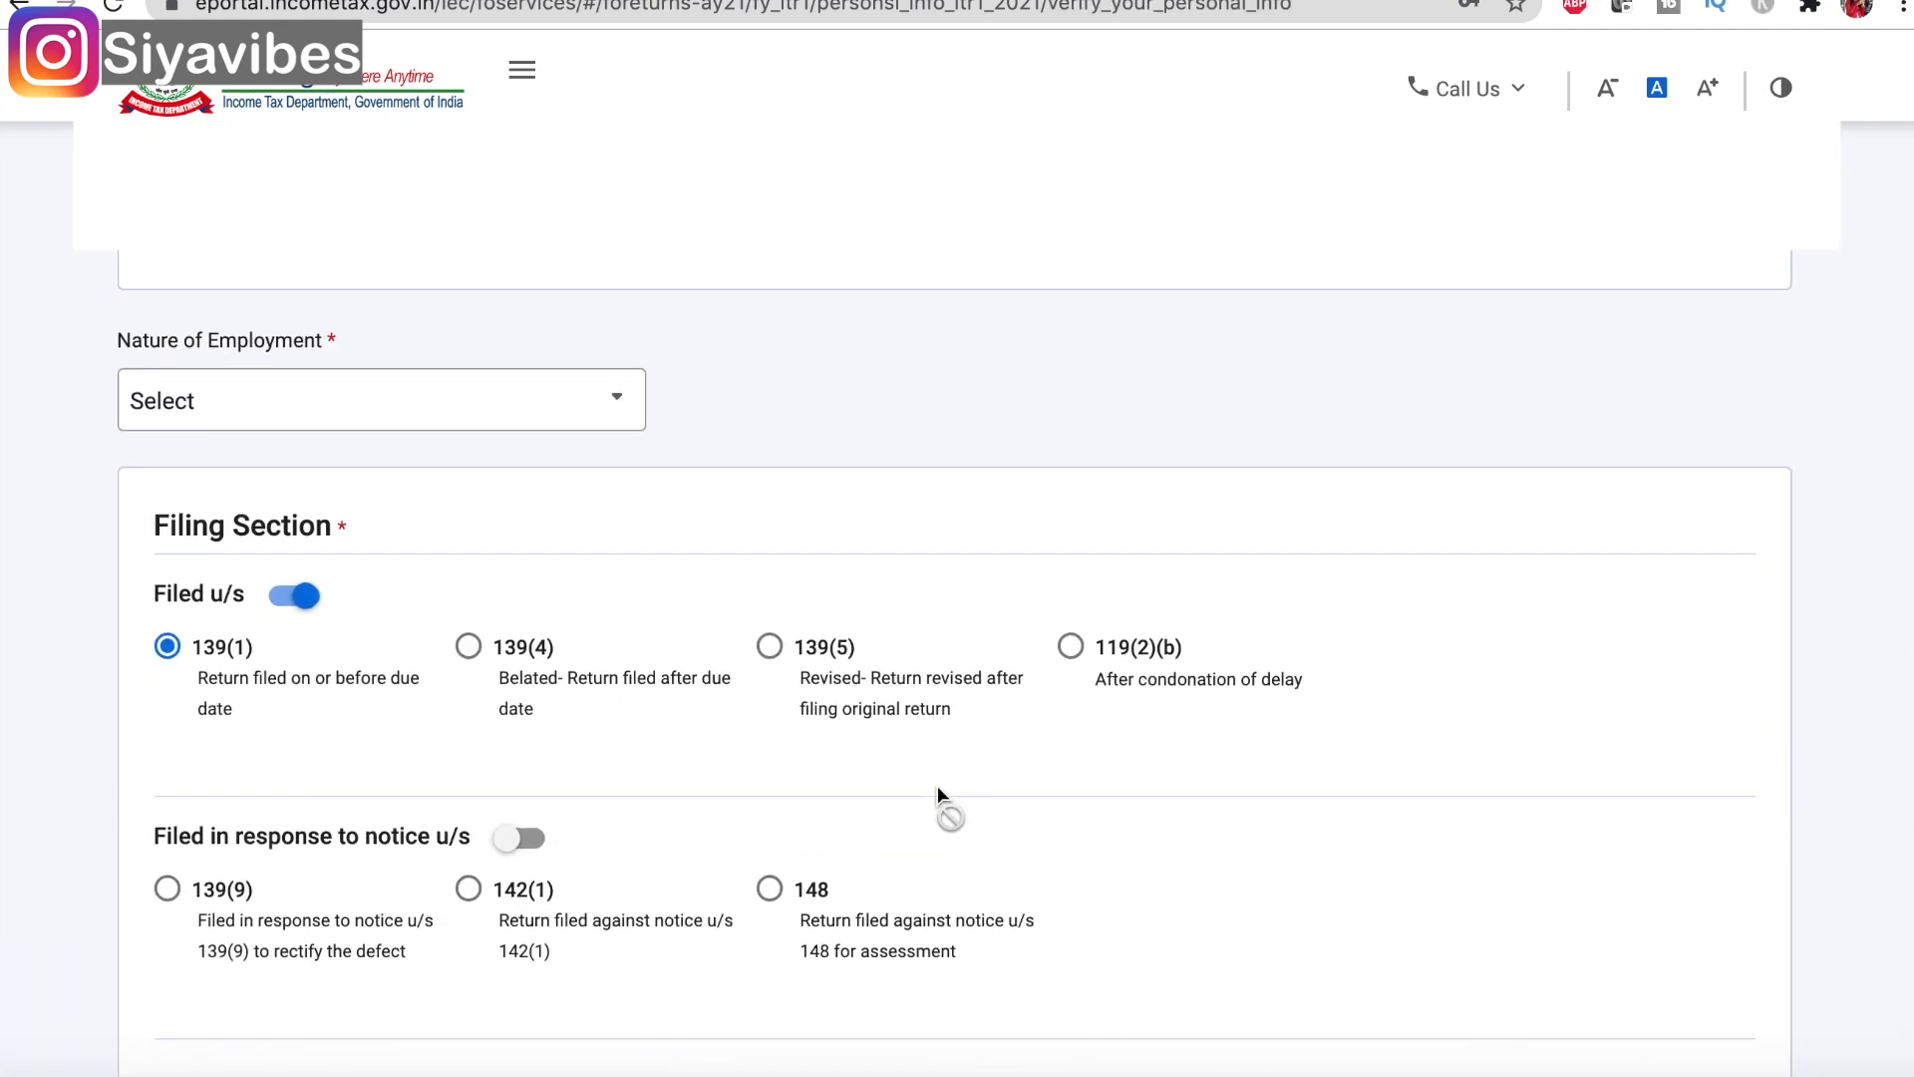
- Set the nature of employment to Others
click(507, 327)
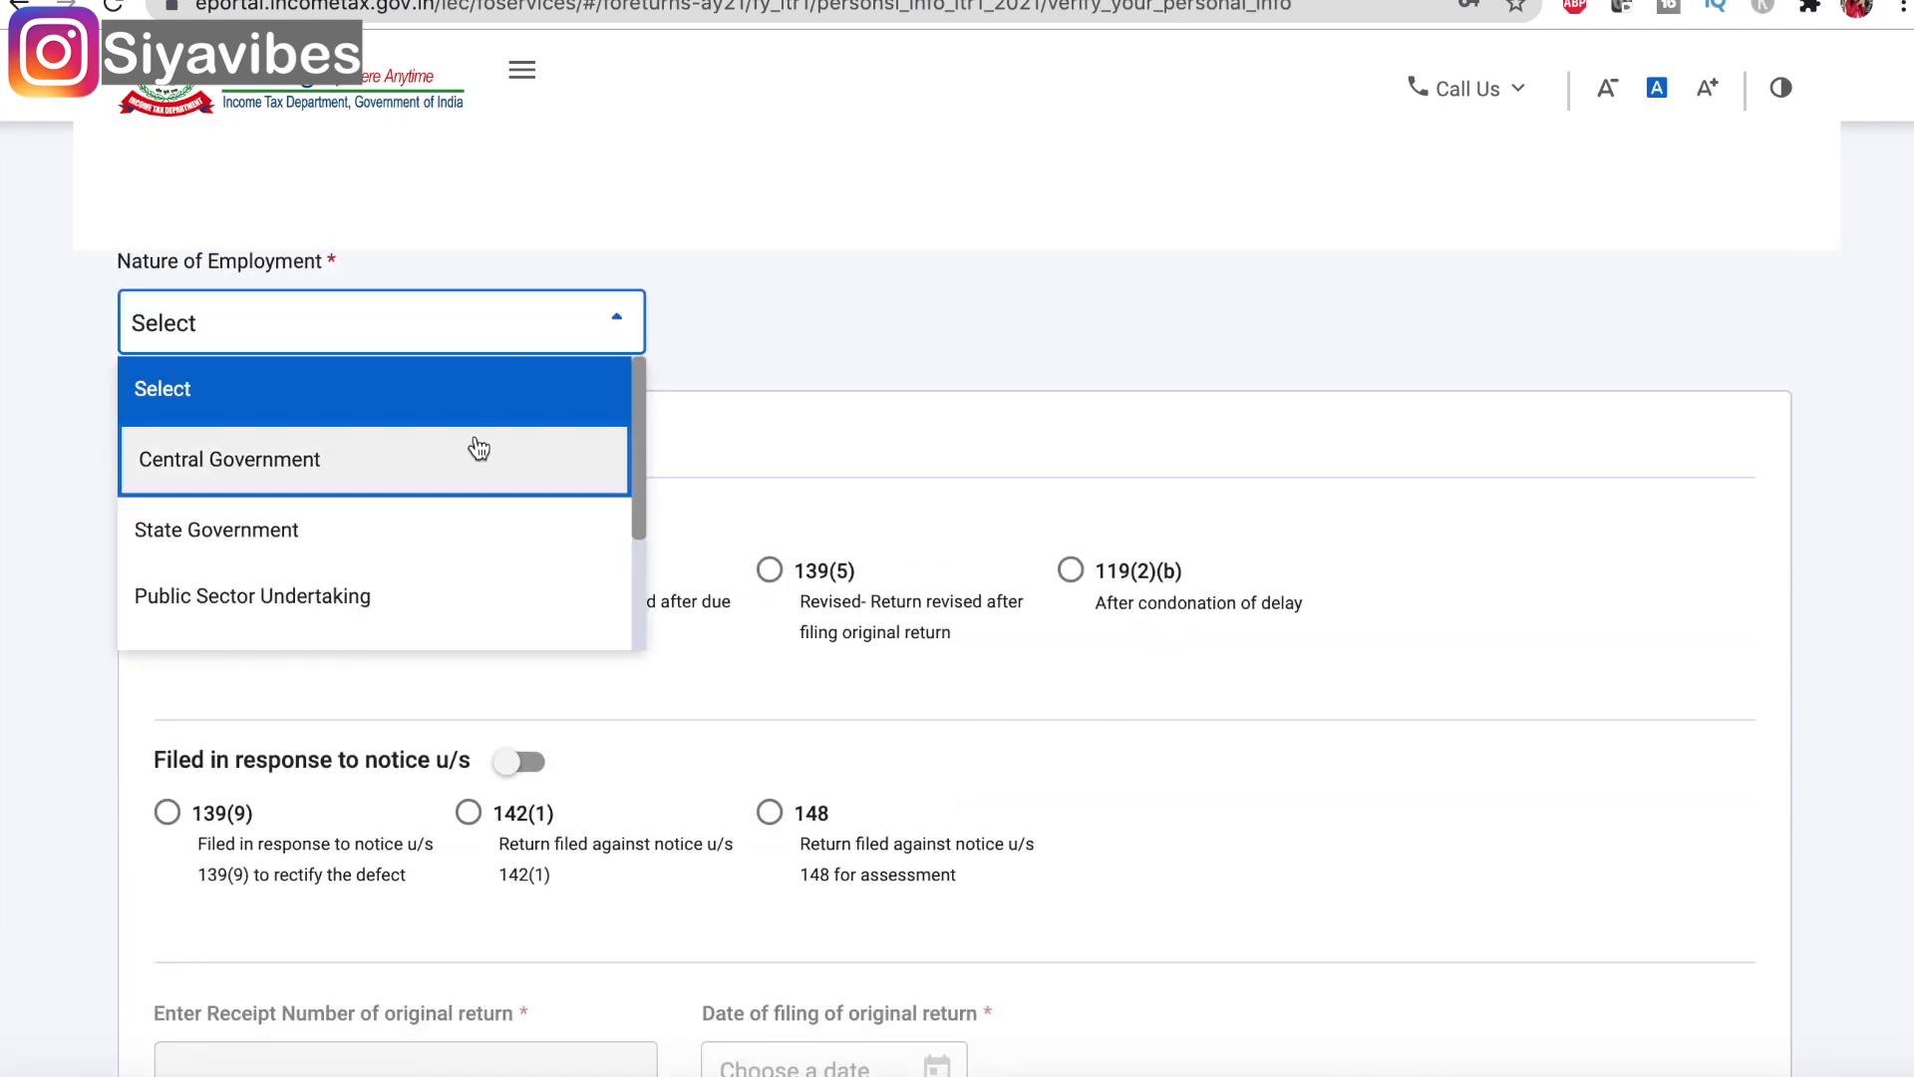
scroll(436, 389, down, 1)
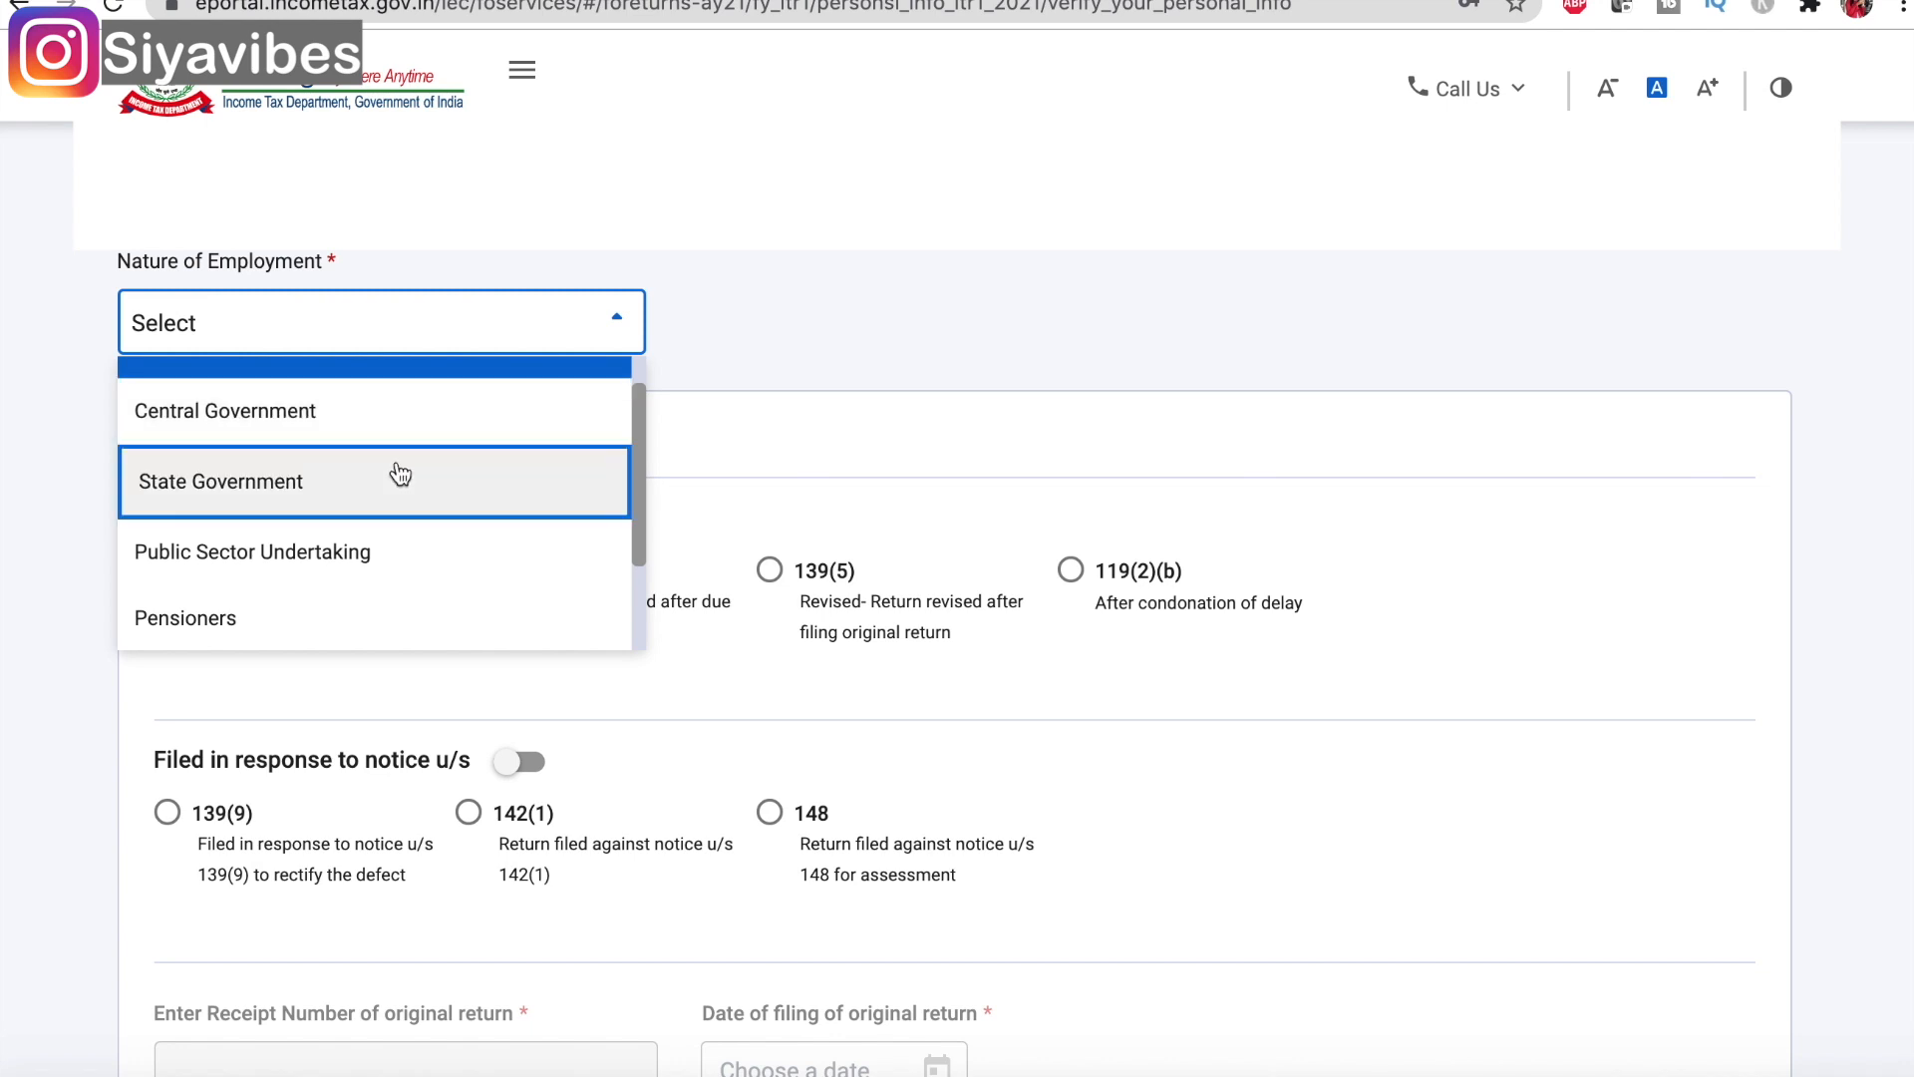
scroll(387, 570, down, 3)
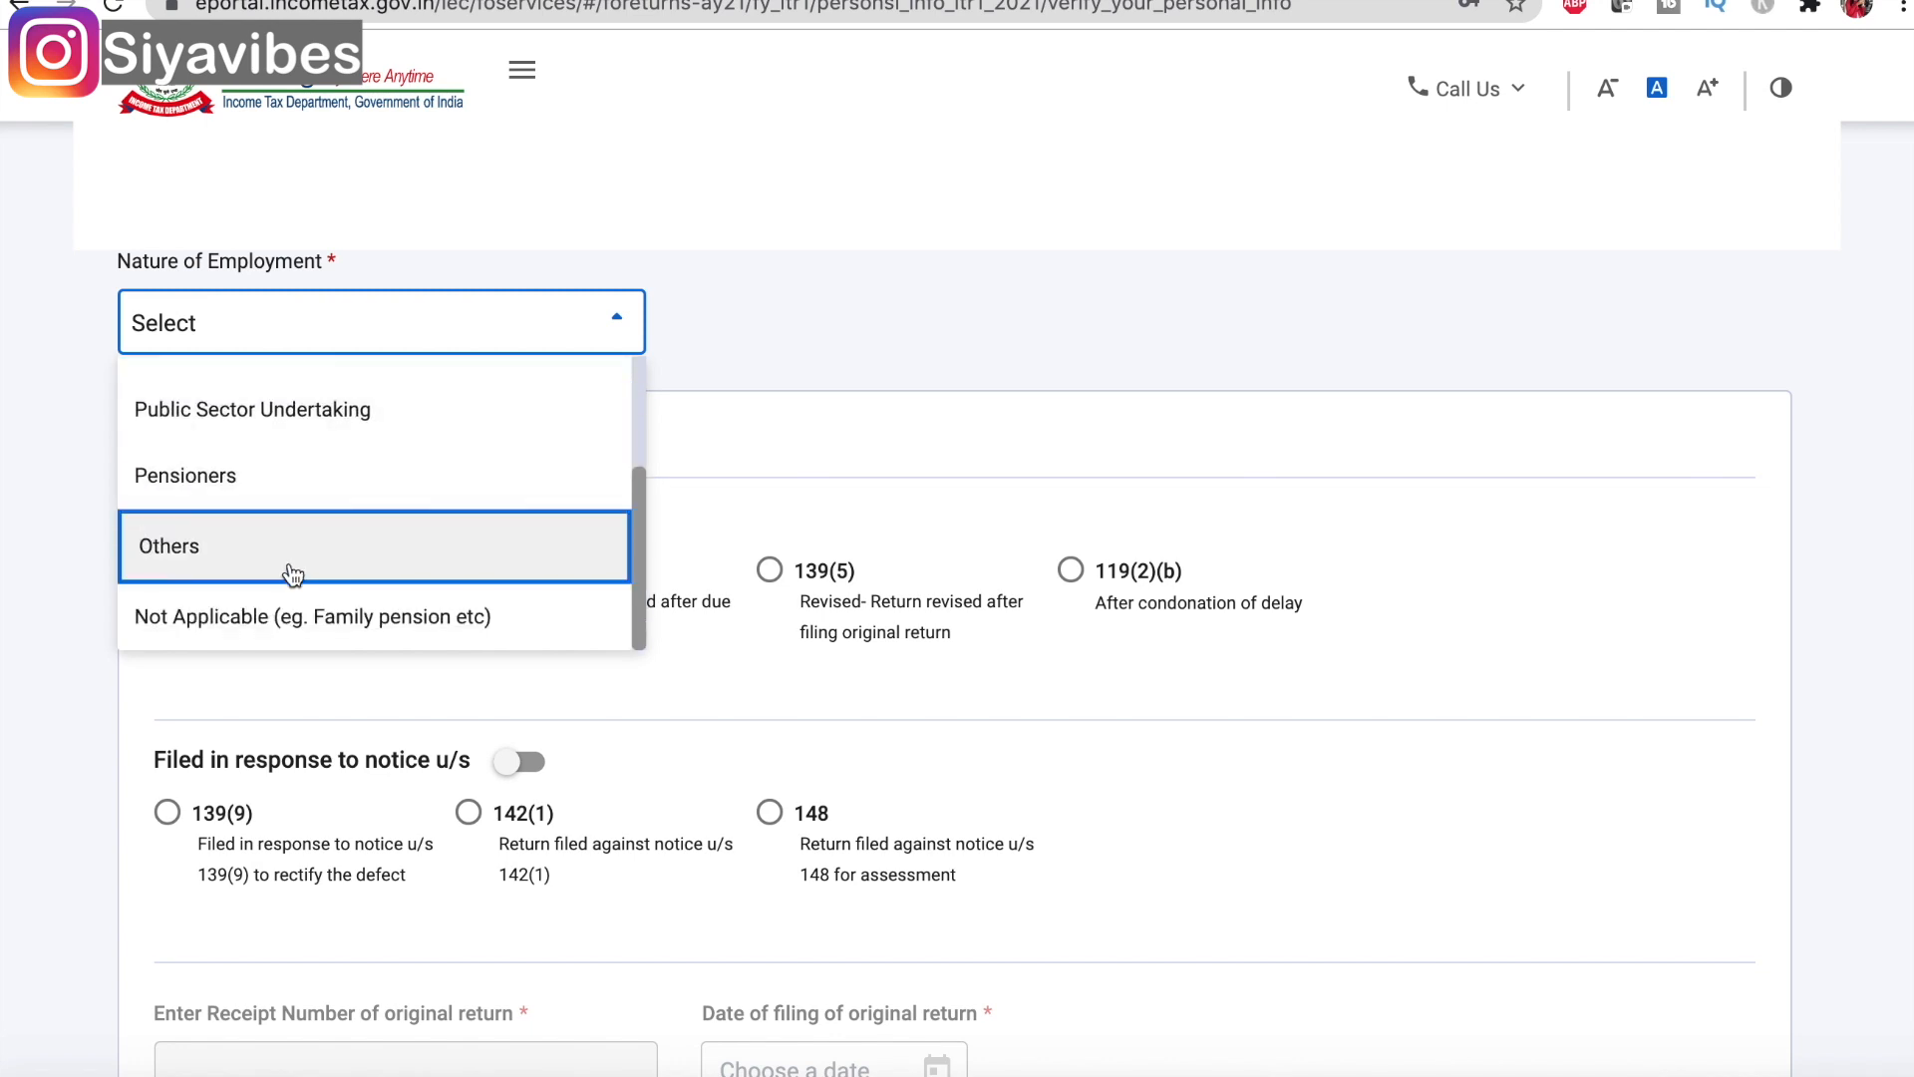
click(234, 538)
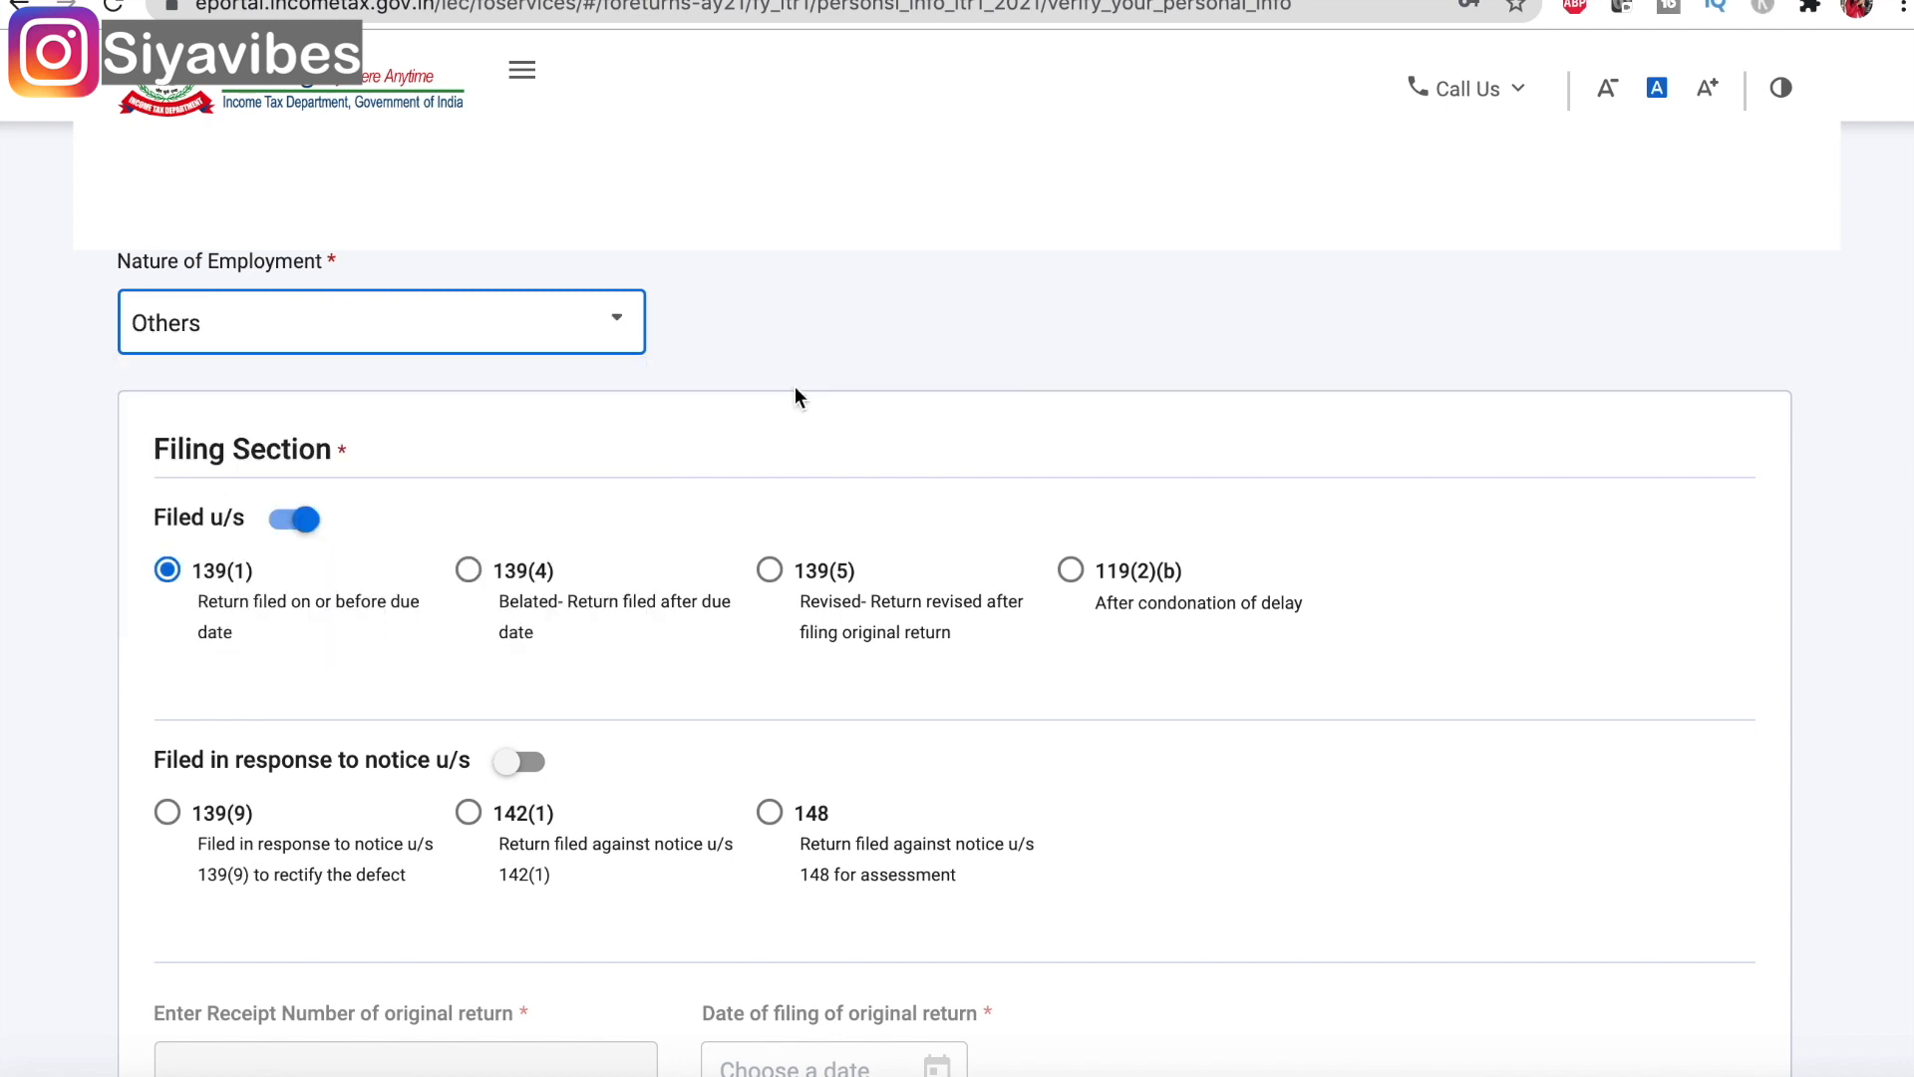
- Review the filing section details under 139(1) and answer No to opting for the new tax regime u/s 115BAC
scroll(794, 396, down, 5)
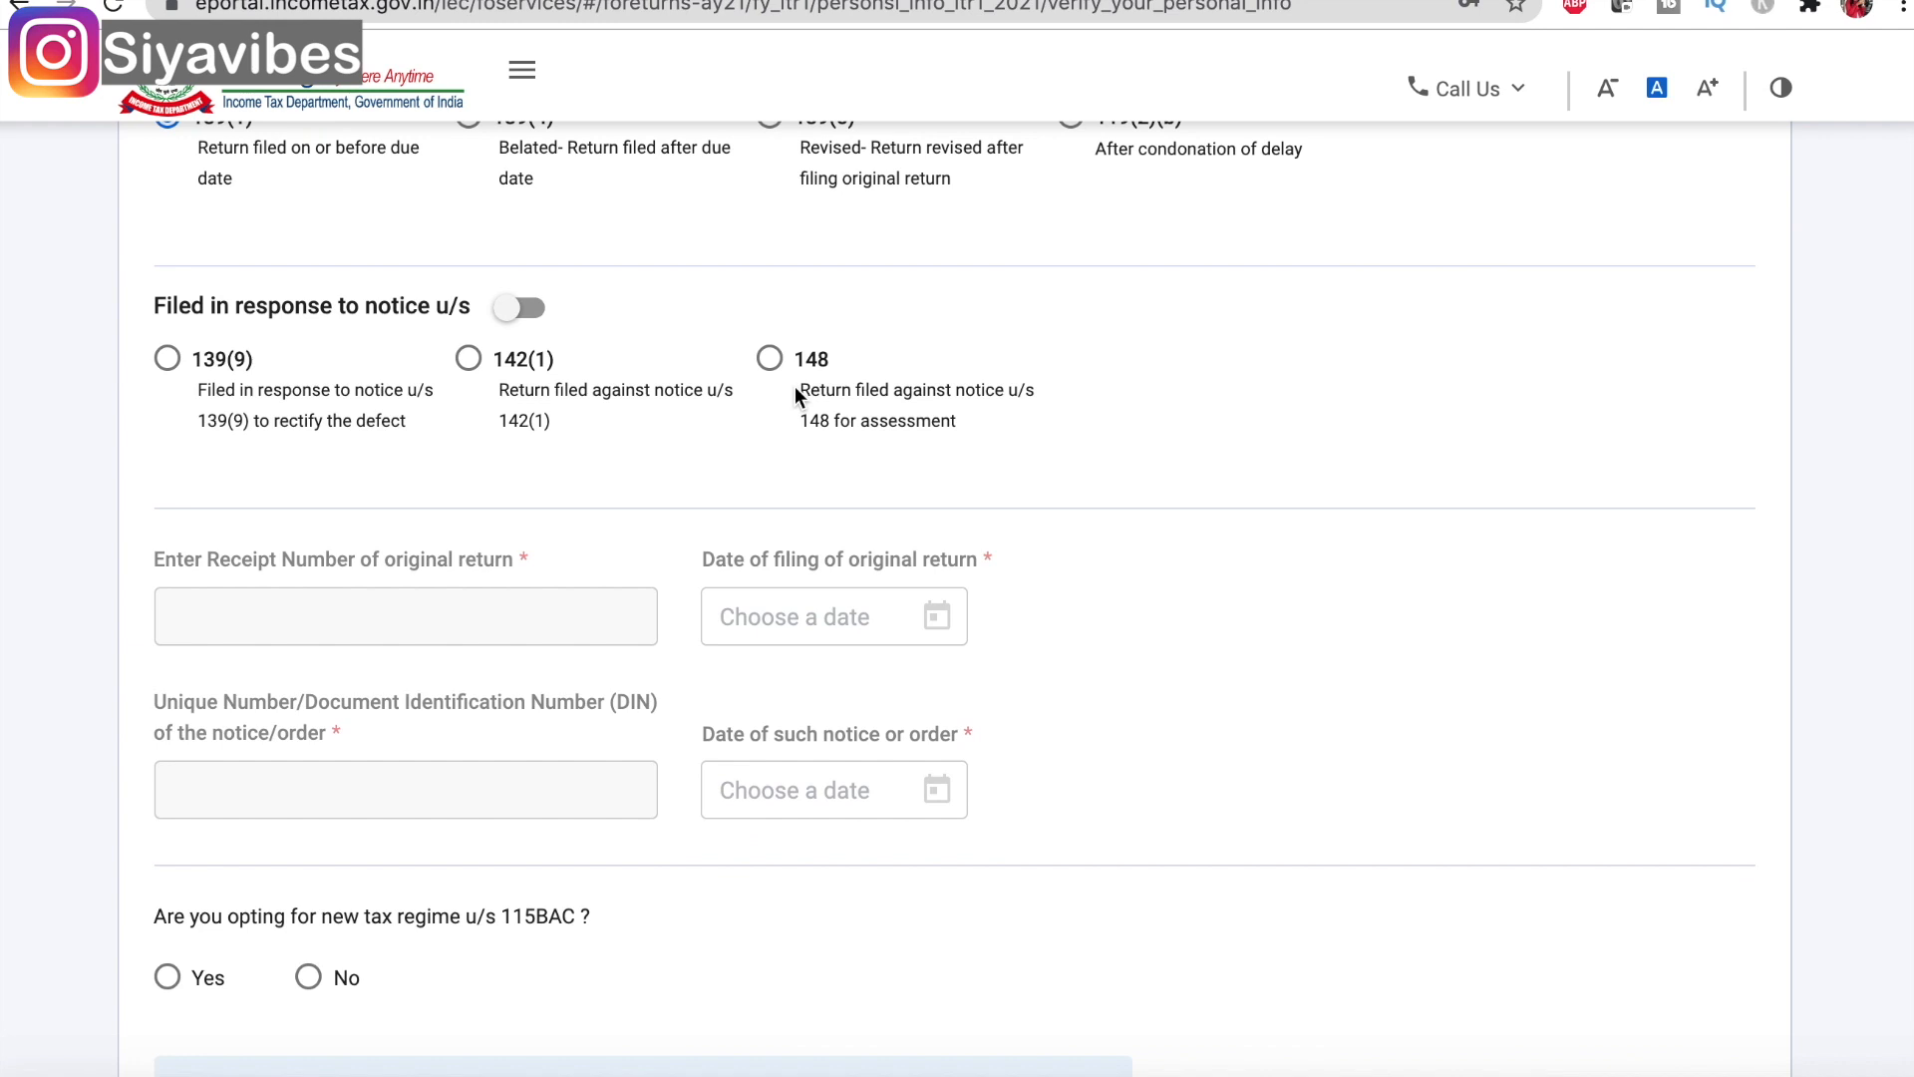
scroll(795, 393, down, 4)
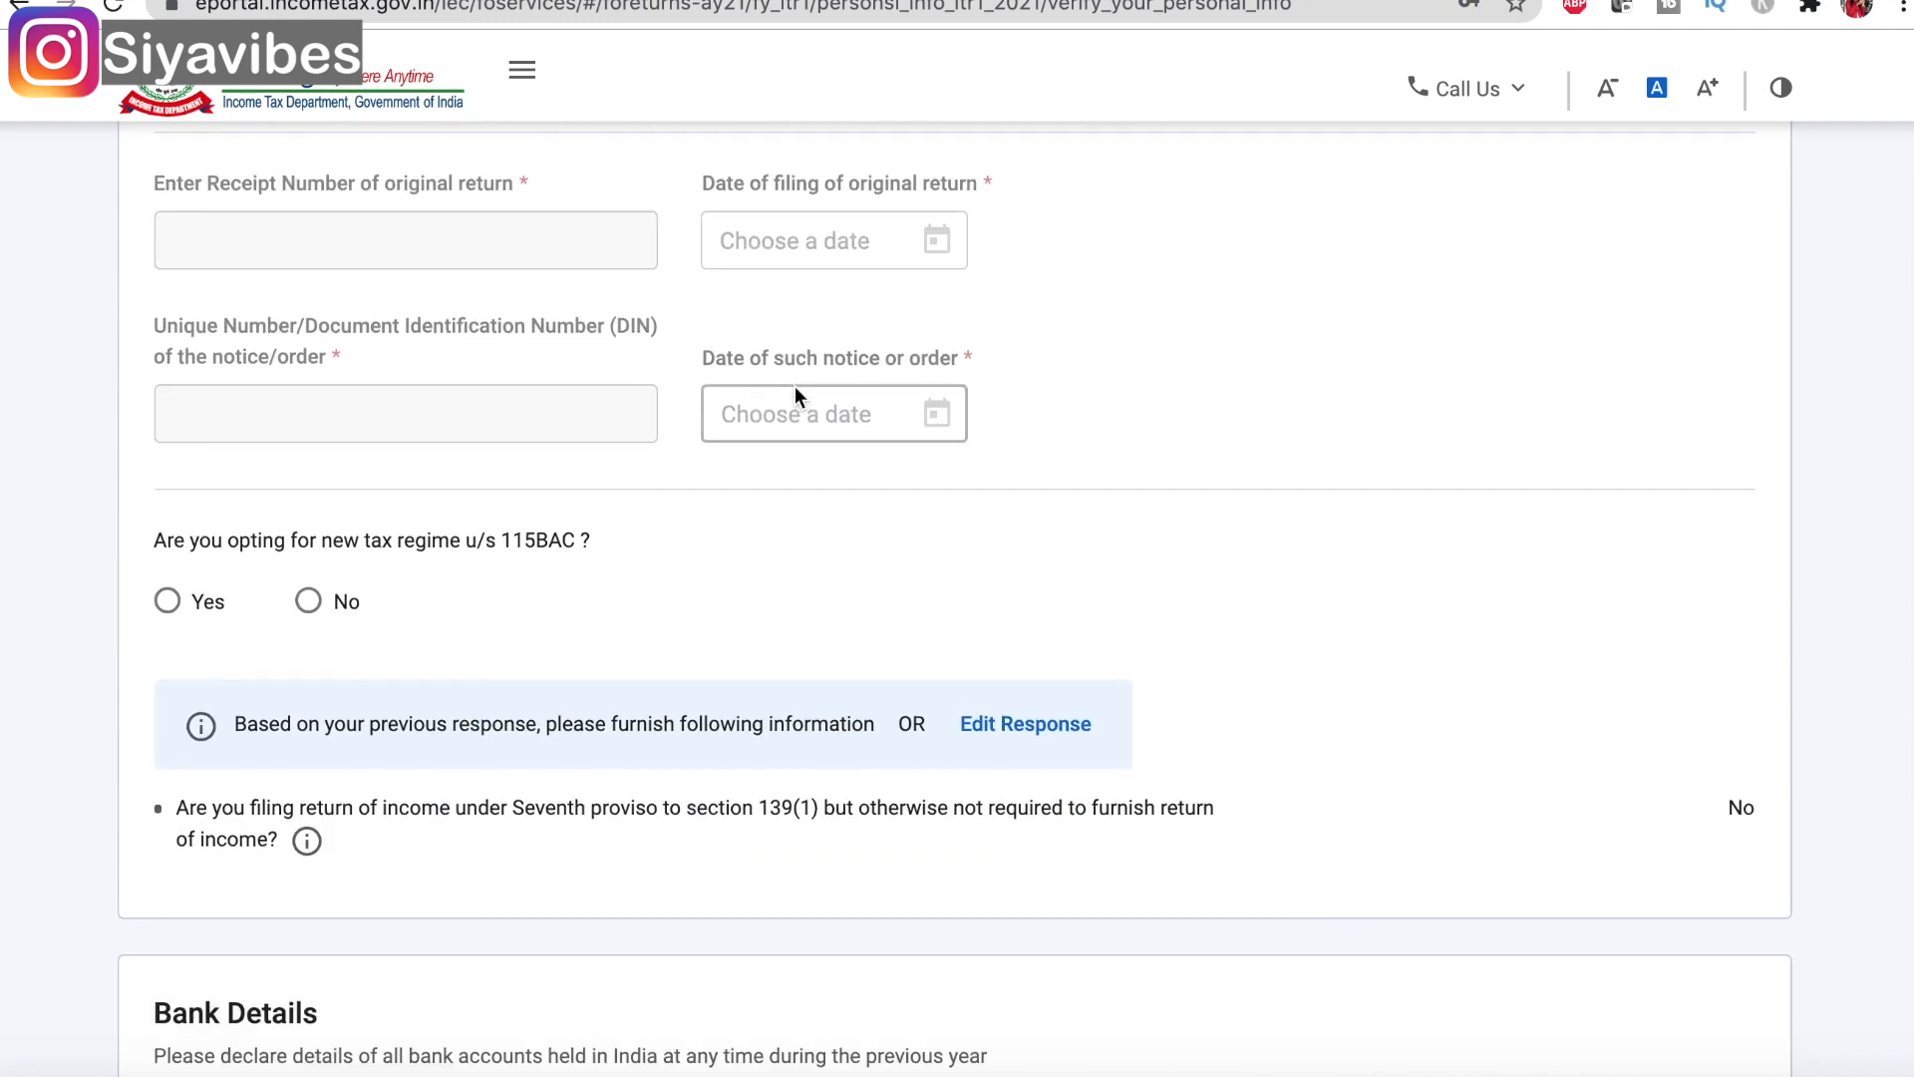
scroll(795, 389, up, 6)
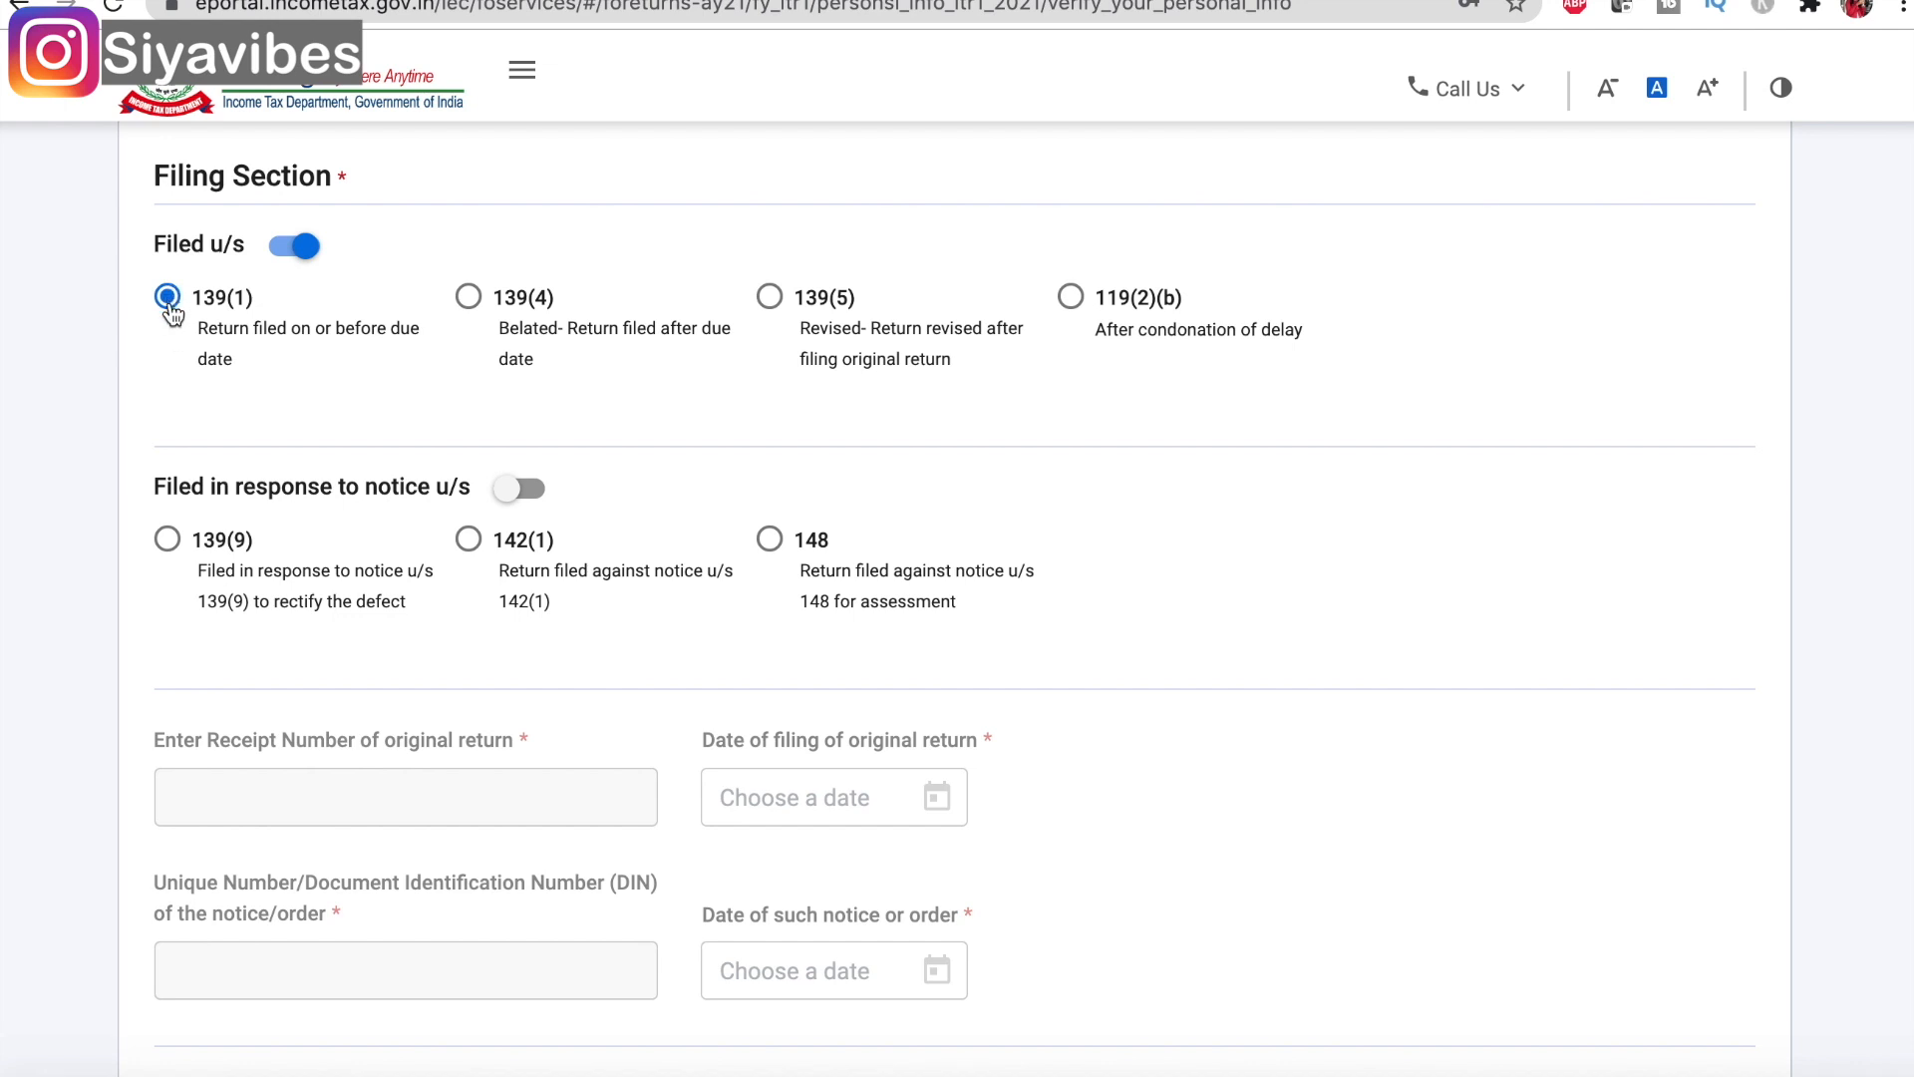
scroll(369, 452, down, 1)
scroll(369, 452, down, 8)
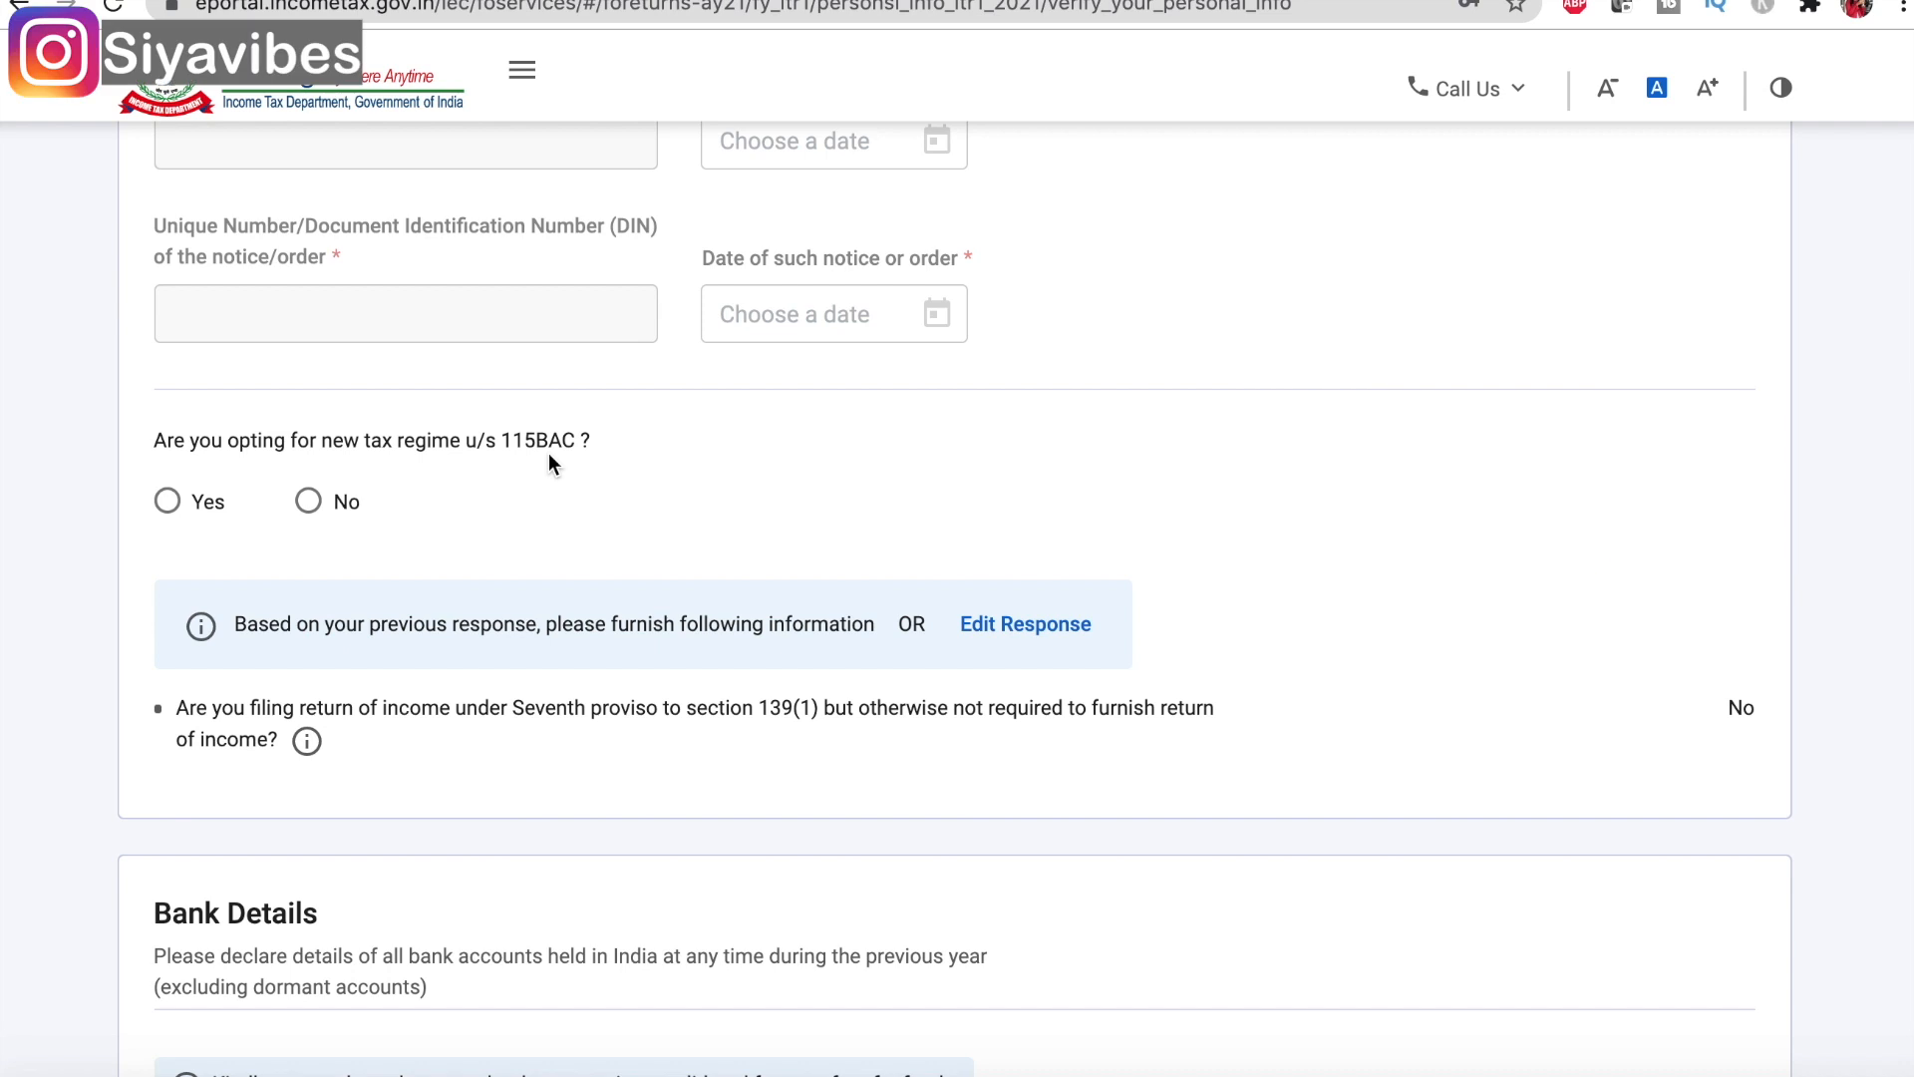
click(308, 500)
- Review the bank details and the account selected for refund, and confirm the Personal Information section
scroll(511, 740, down, 1)
scroll(510, 740, down, 2)
scroll(803, 608, down, 4)
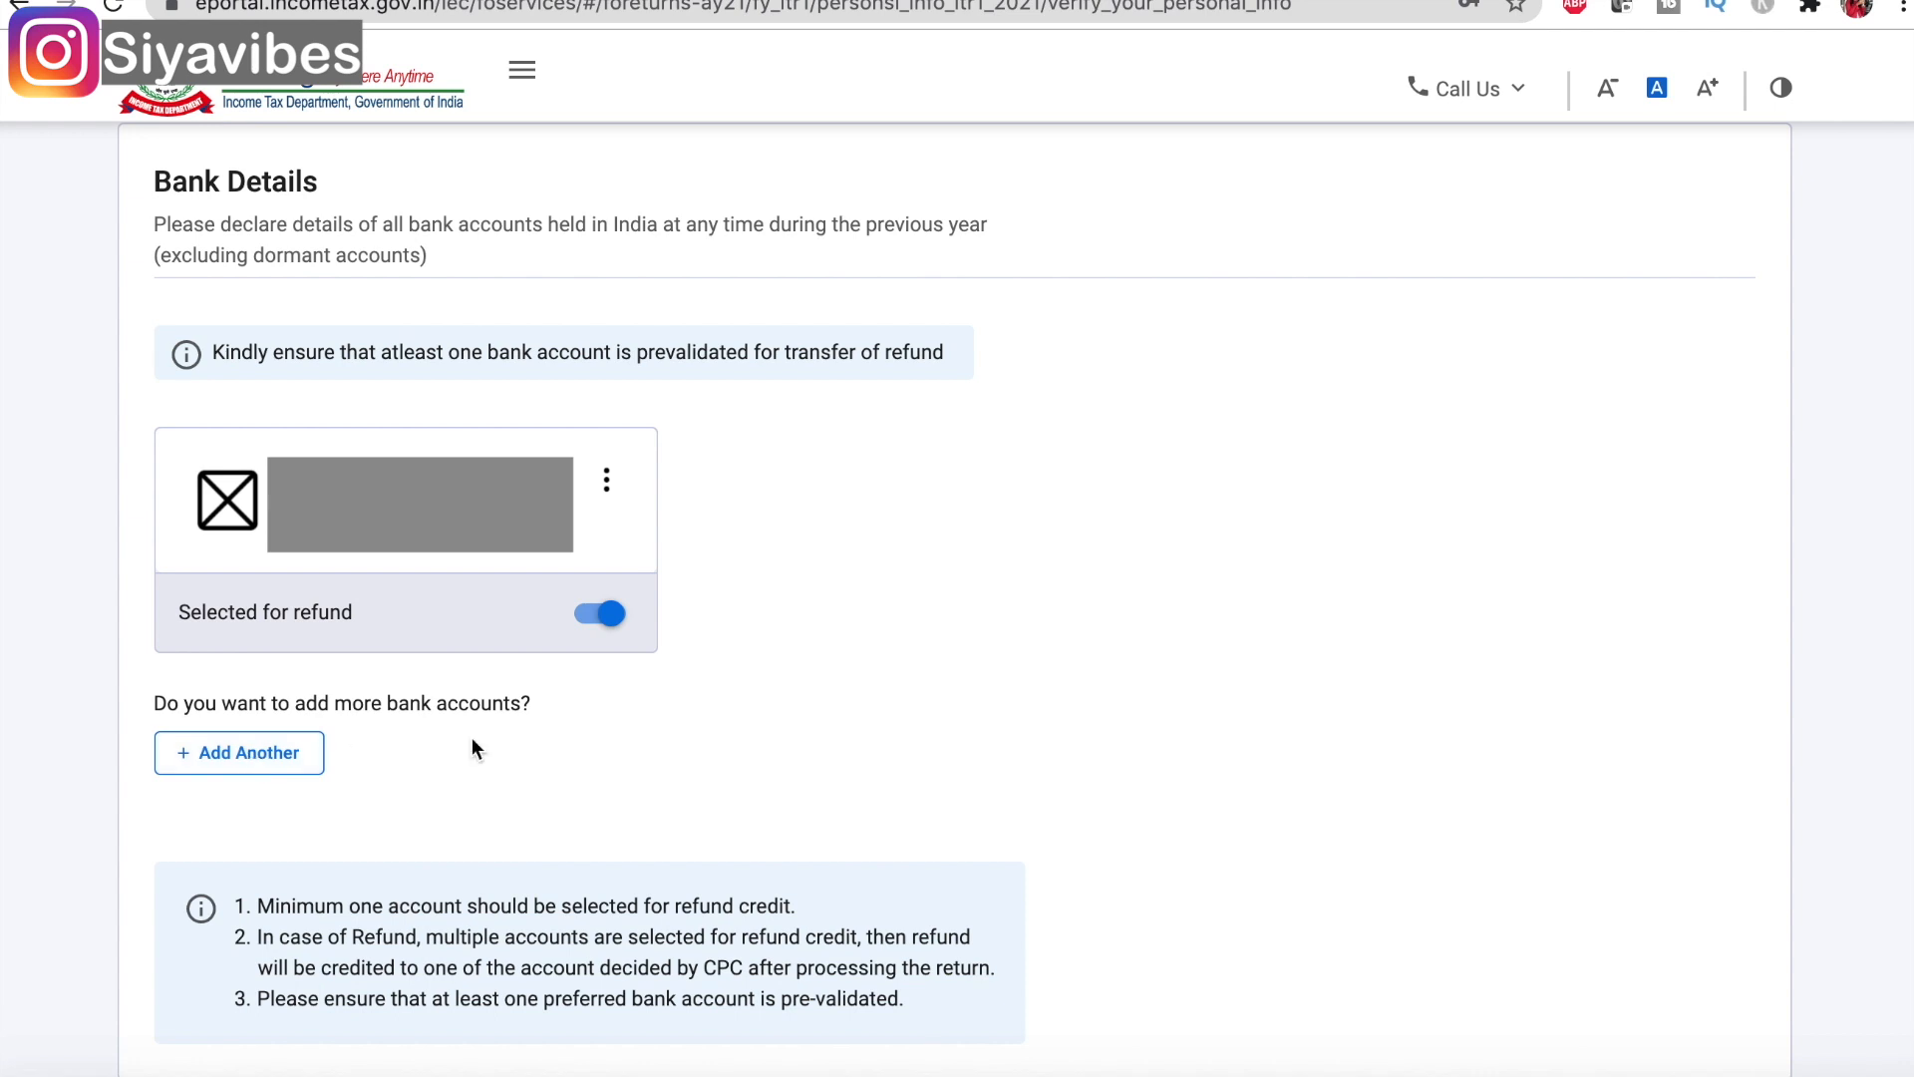
scroll(410, 726, down, 1)
click(249, 720)
click(1101, 687)
scroll(1101, 684, down, 4)
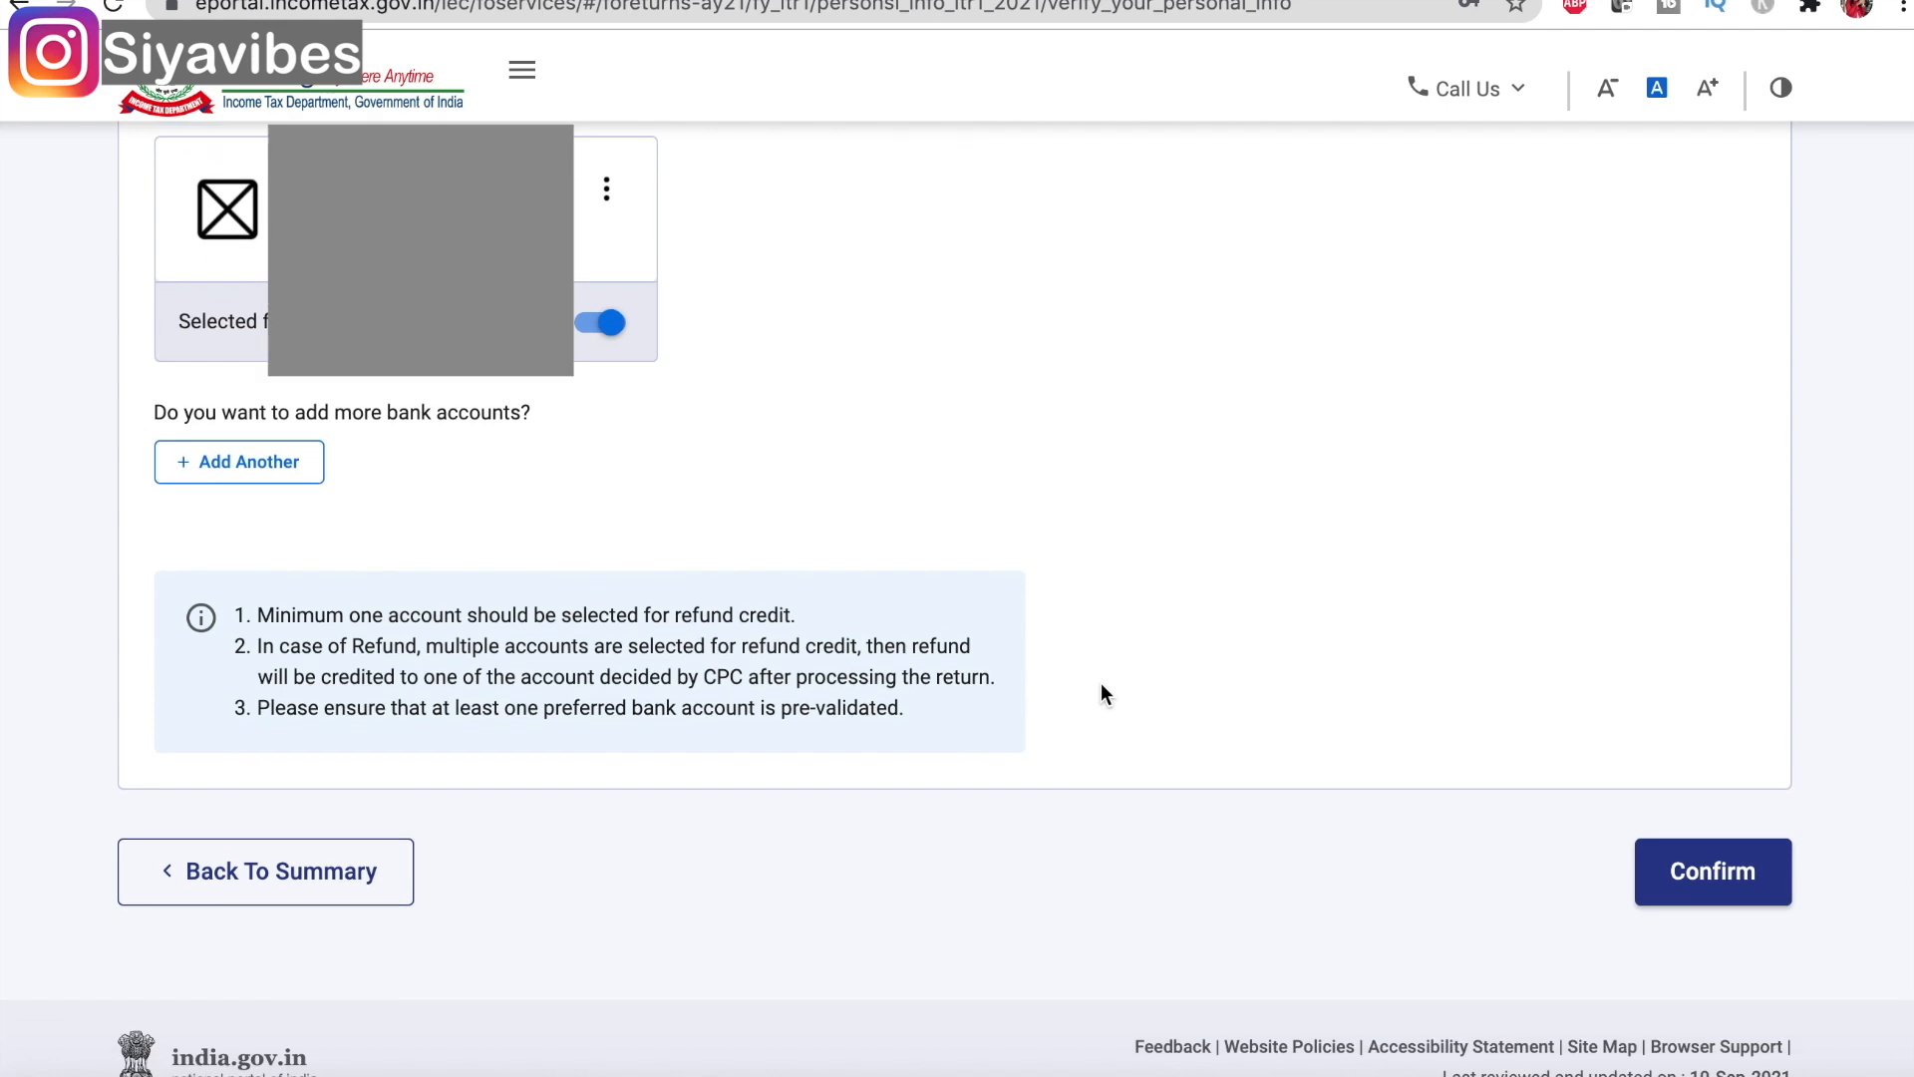
click(1713, 785)
- Open the Gross Total Income section from the return summary and review the salary exemption questions
scroll(1108, 703, down, 6)
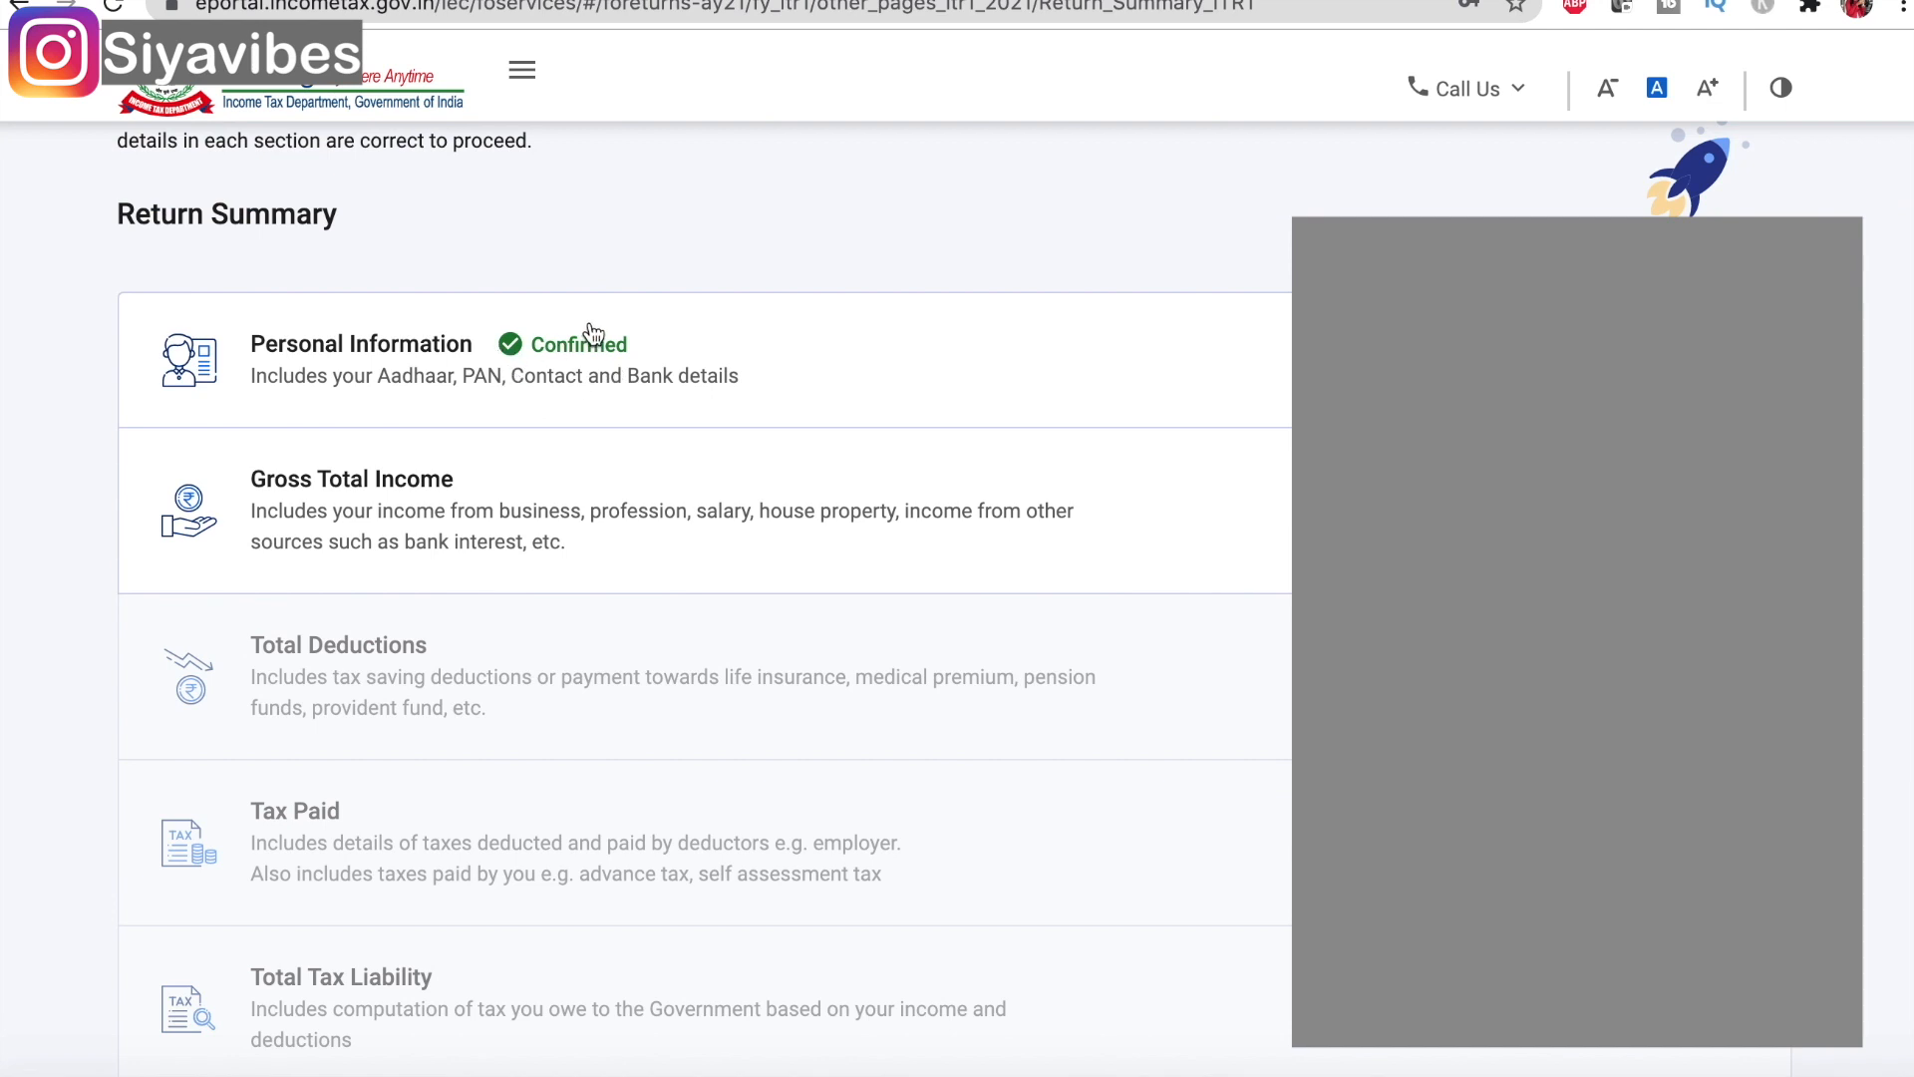
click(386, 496)
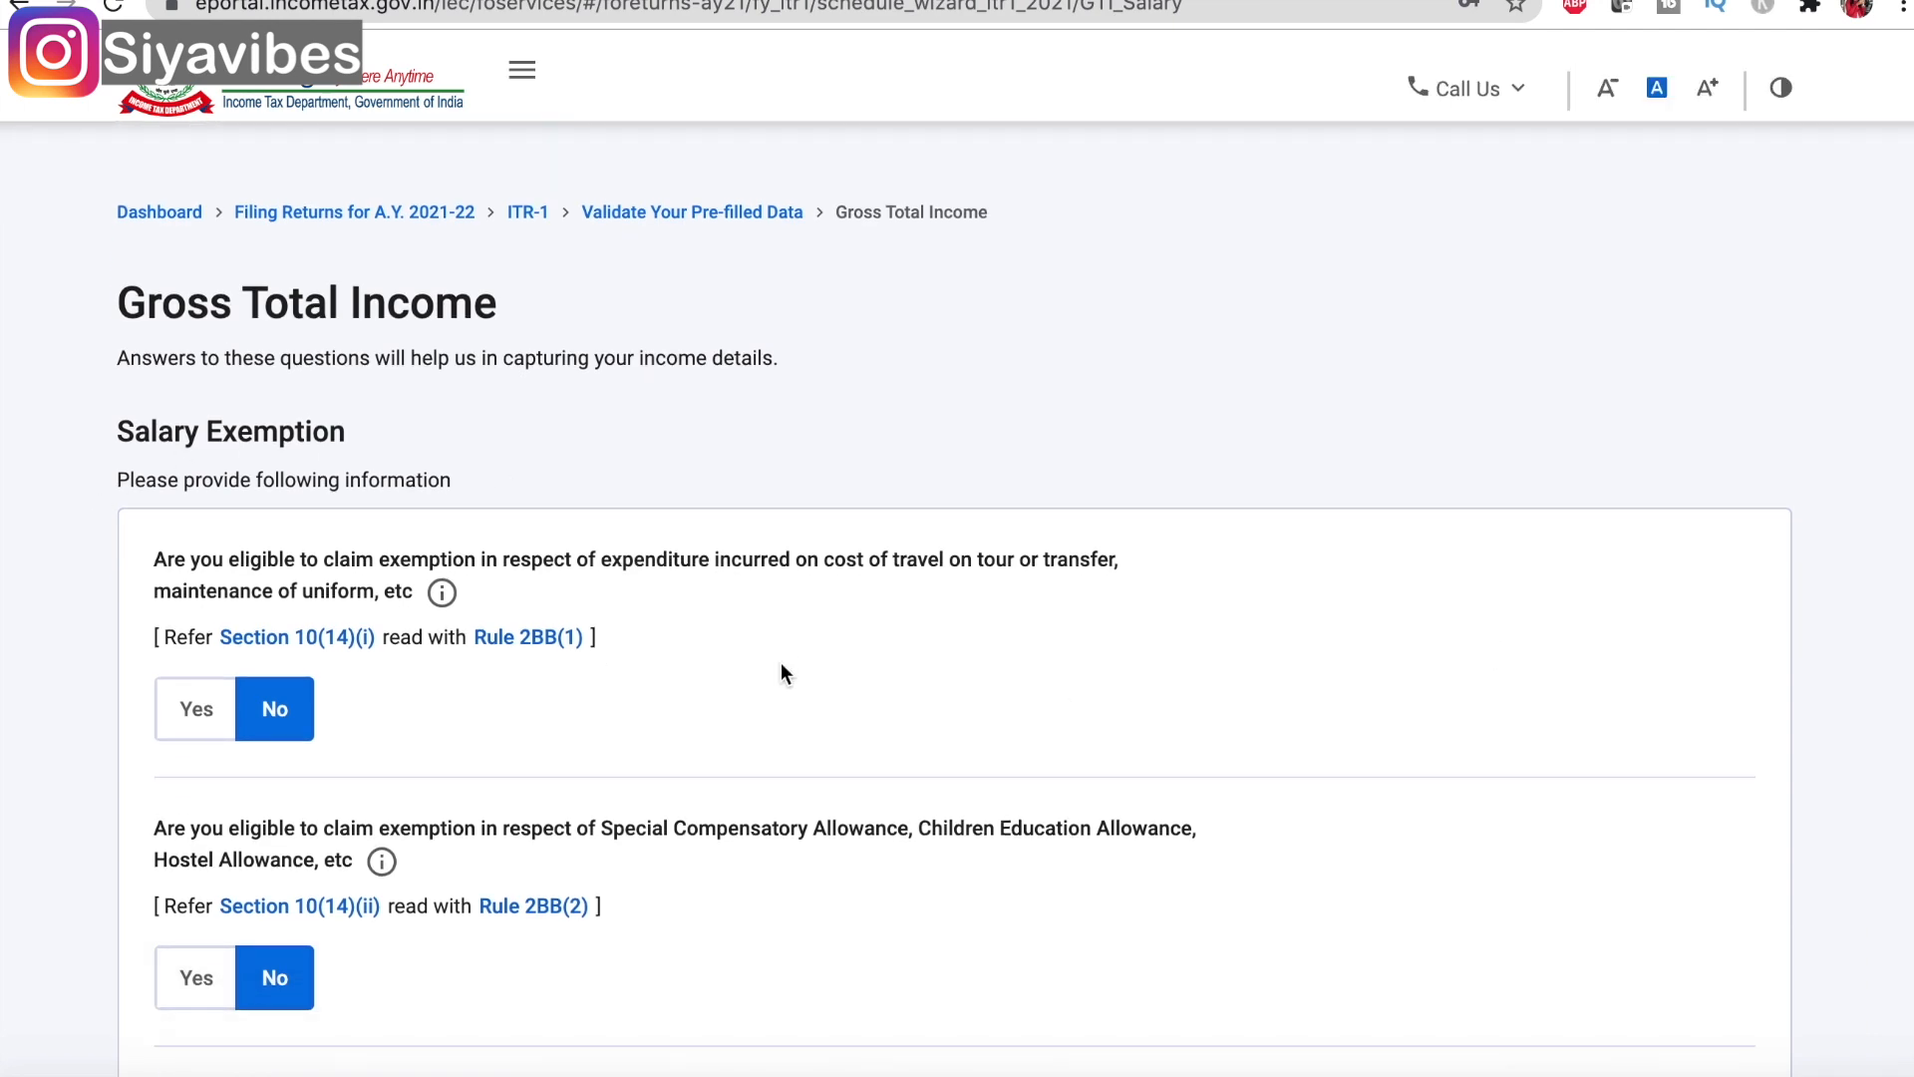
scroll(783, 670, down, 3)
scroll(781, 720, down, 5)
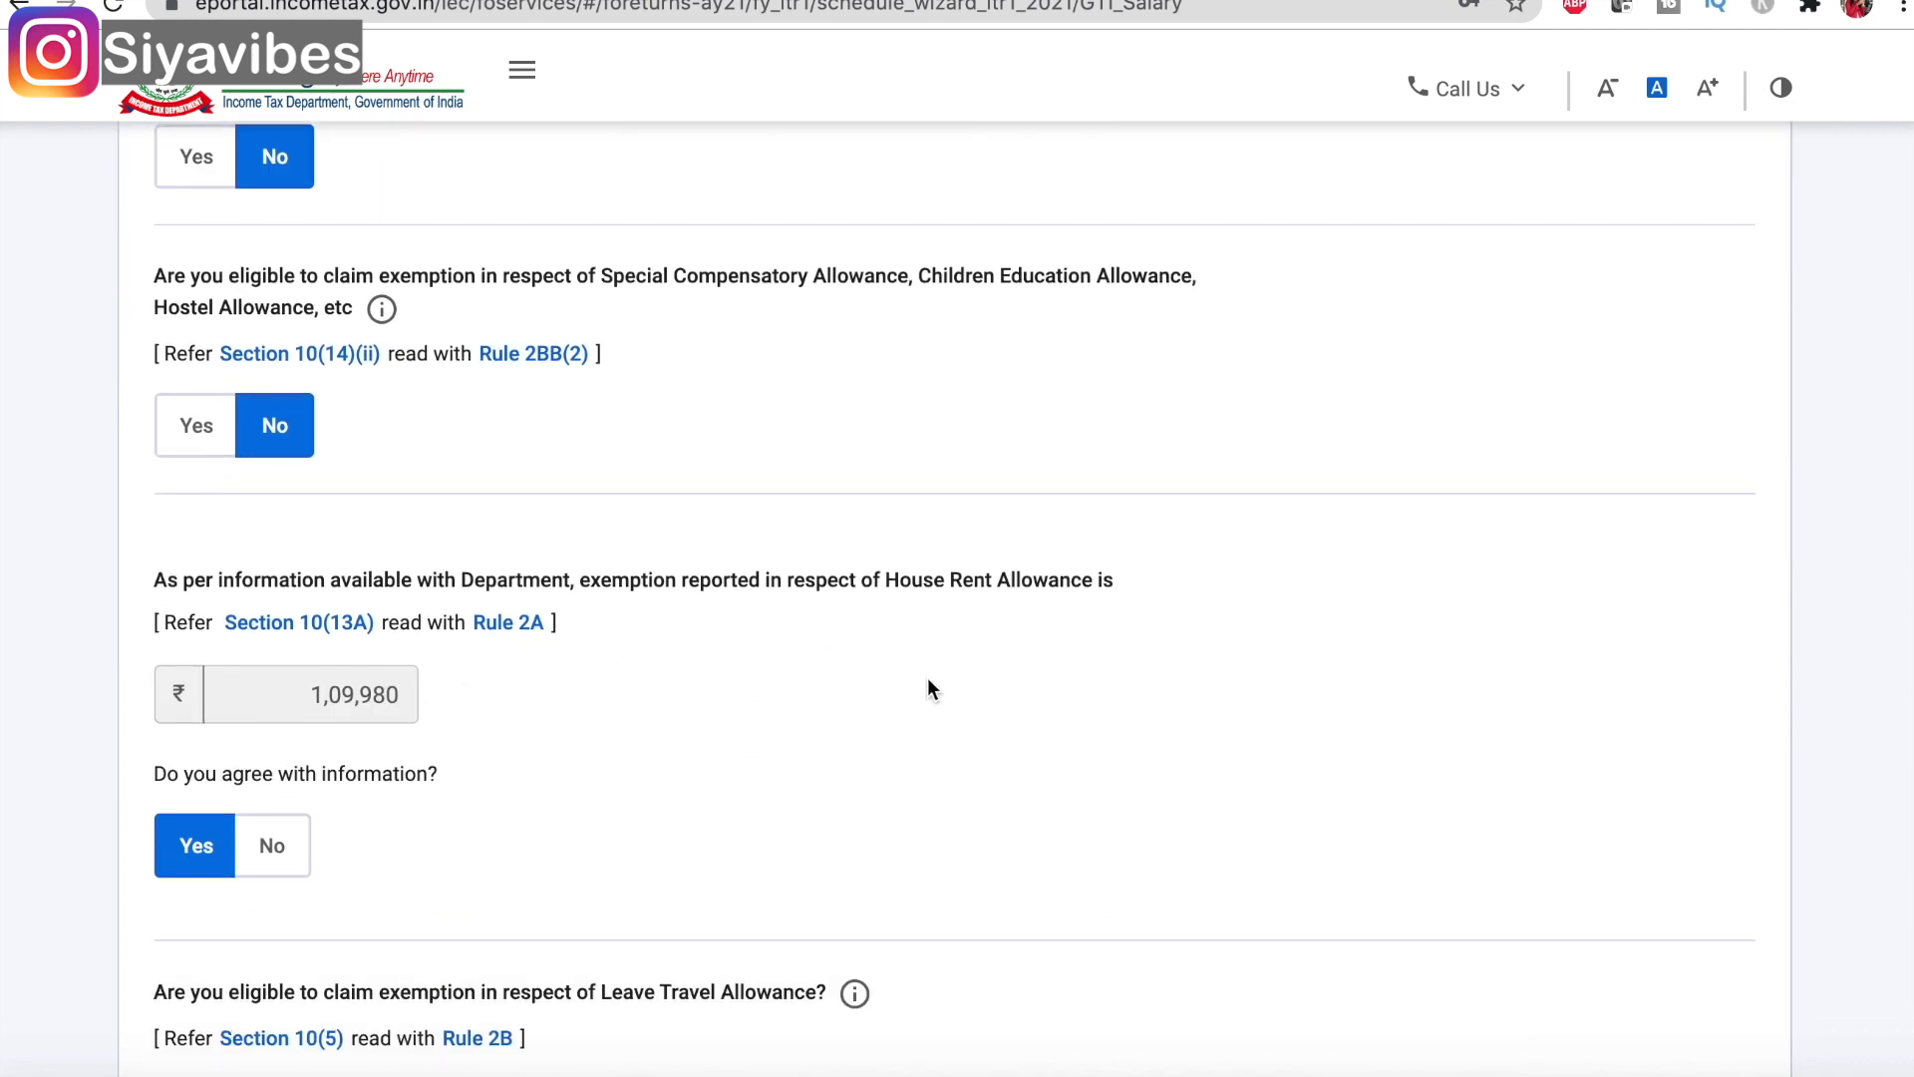
scroll(927, 688, up, 4)
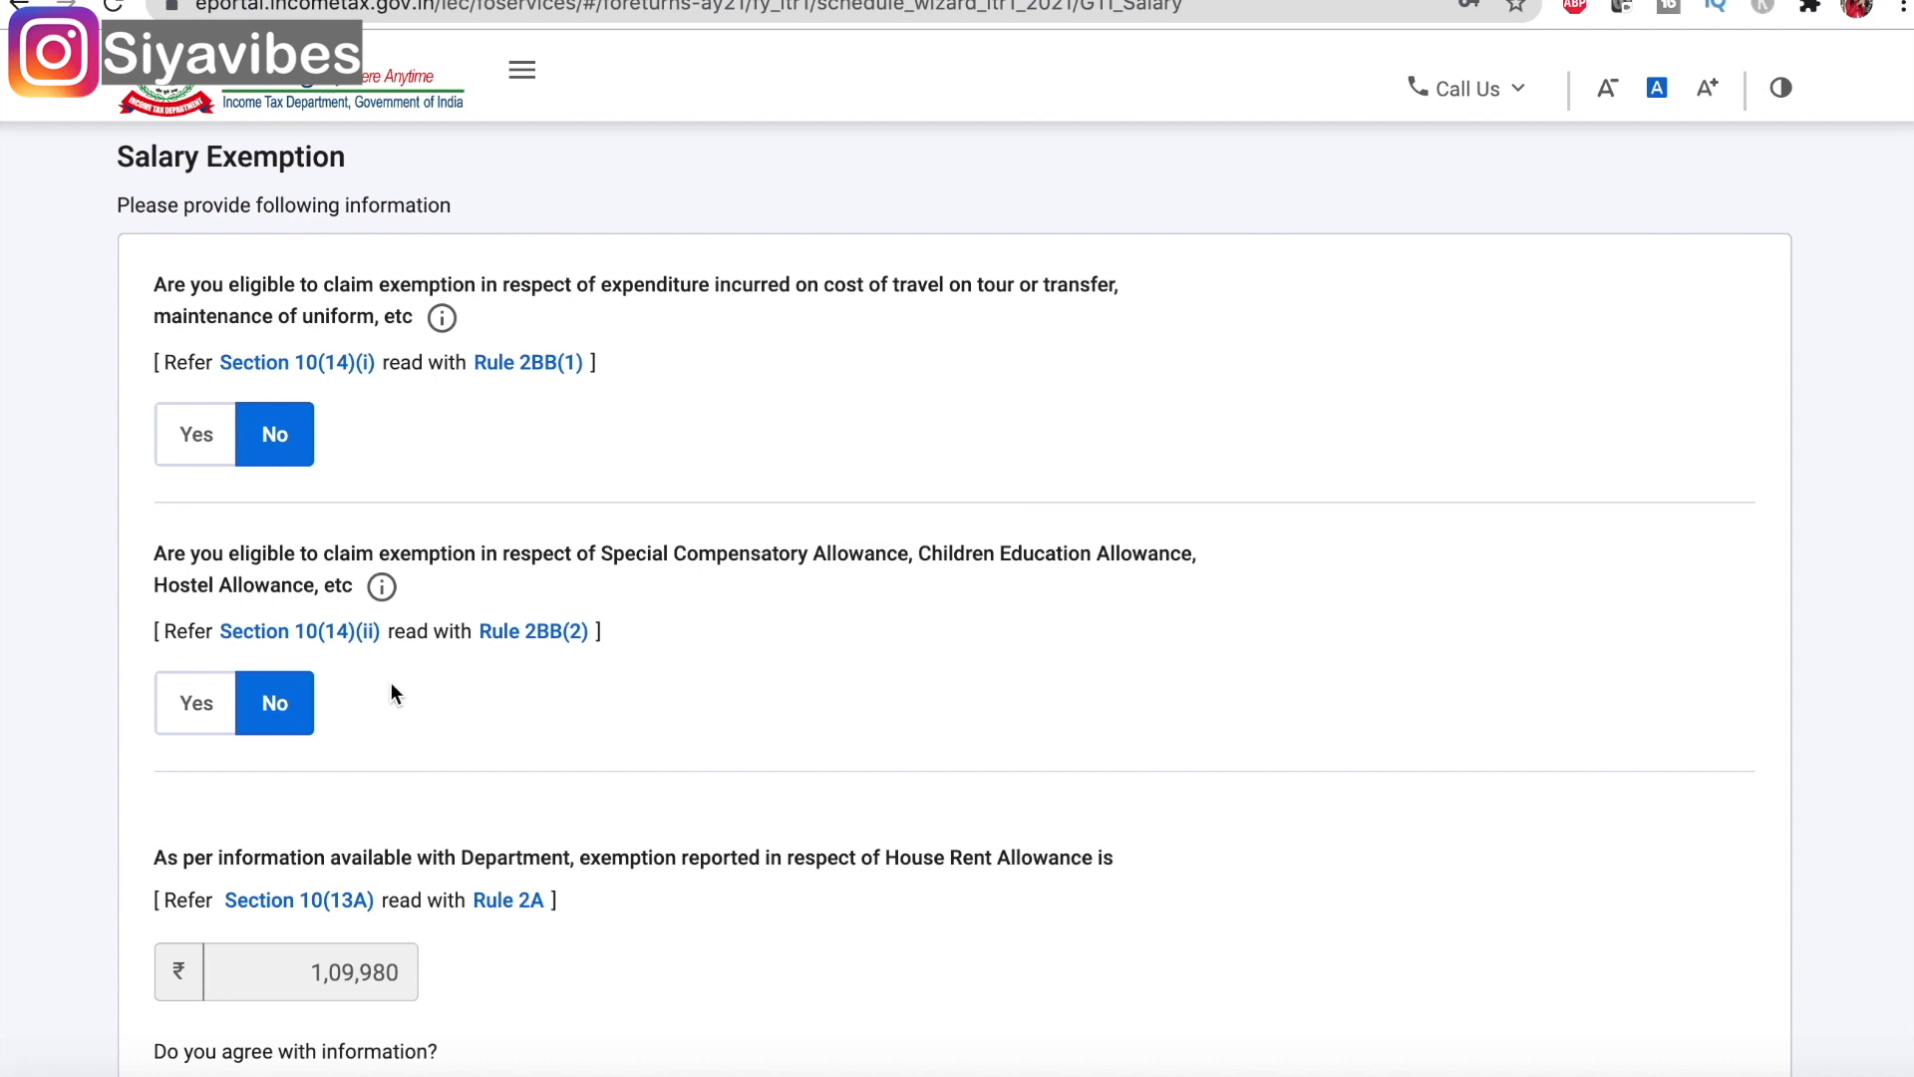
click(192, 436)
click(284, 584)
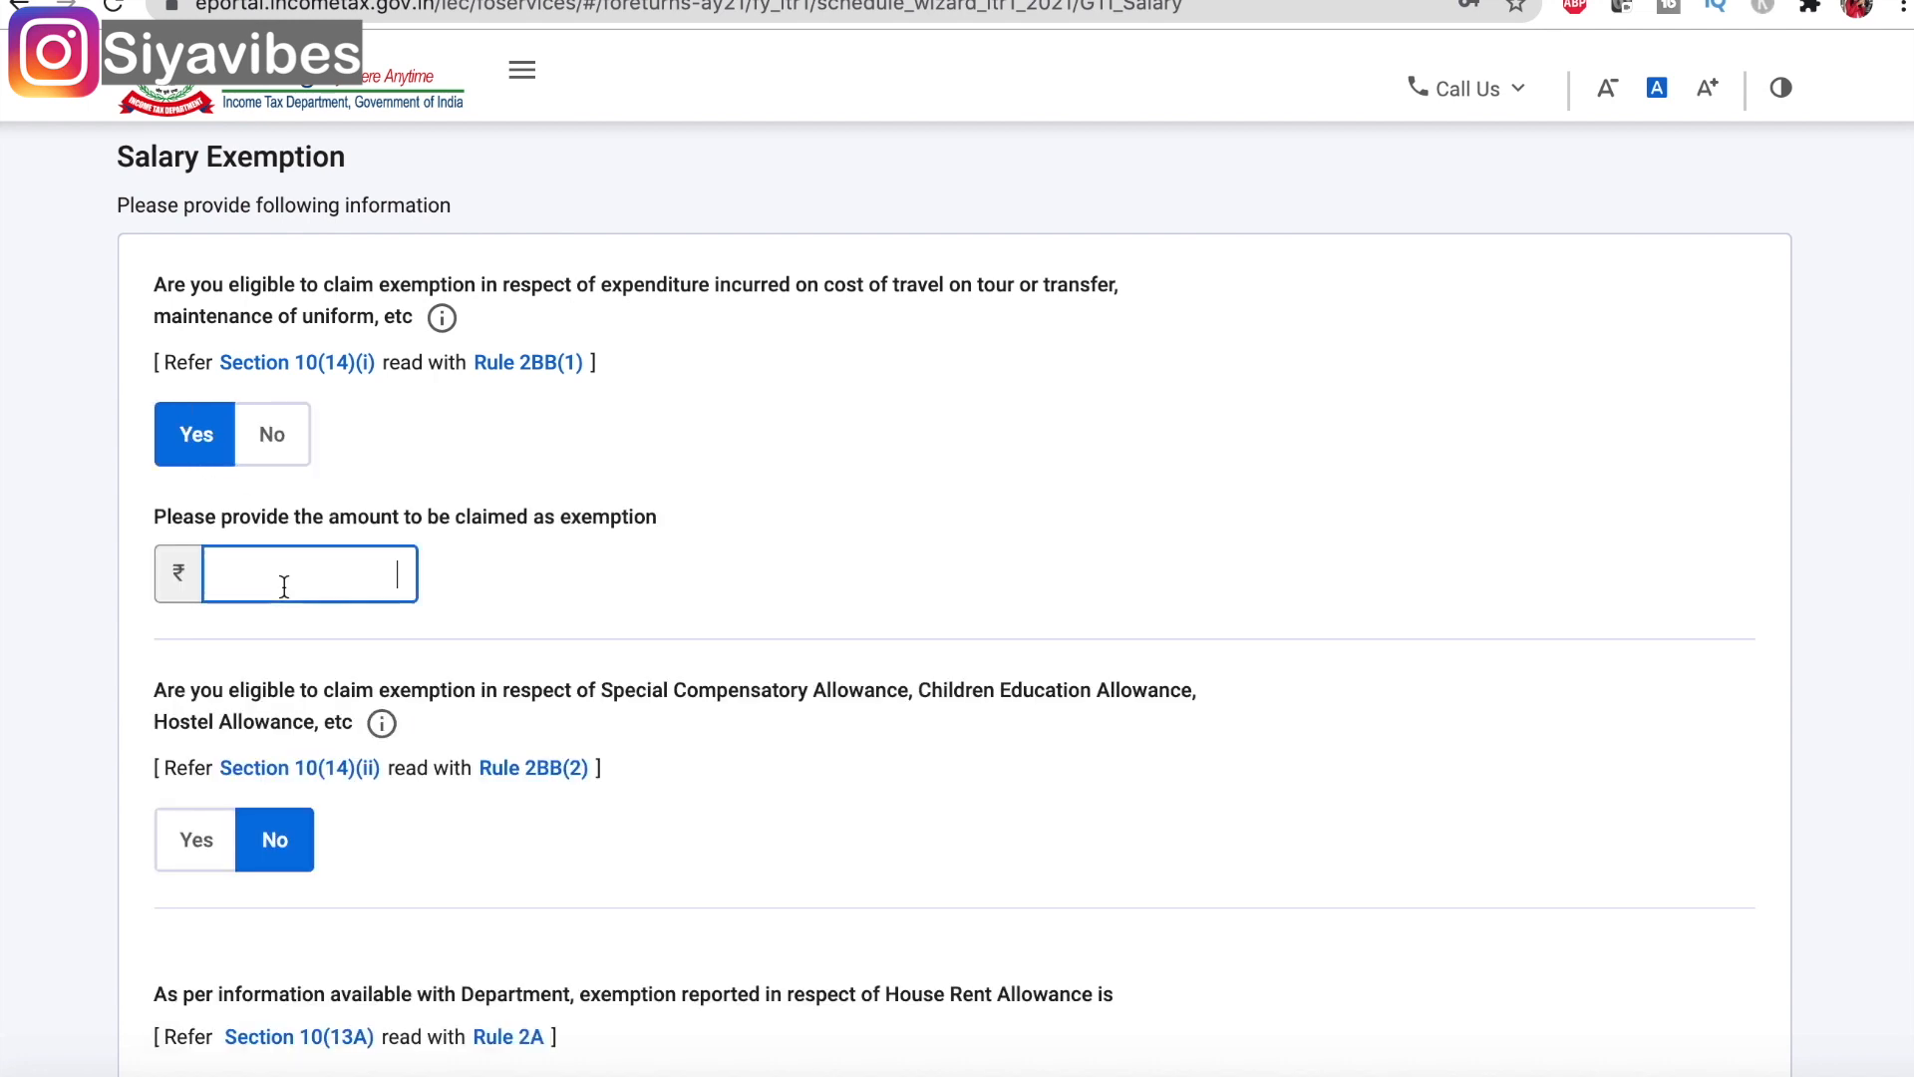
click(277, 439)
- Review the House Rent Allowance and Leave Travel Allowance exemption questions, including the amount field for the travel exemption
scroll(782, 618, down, 3)
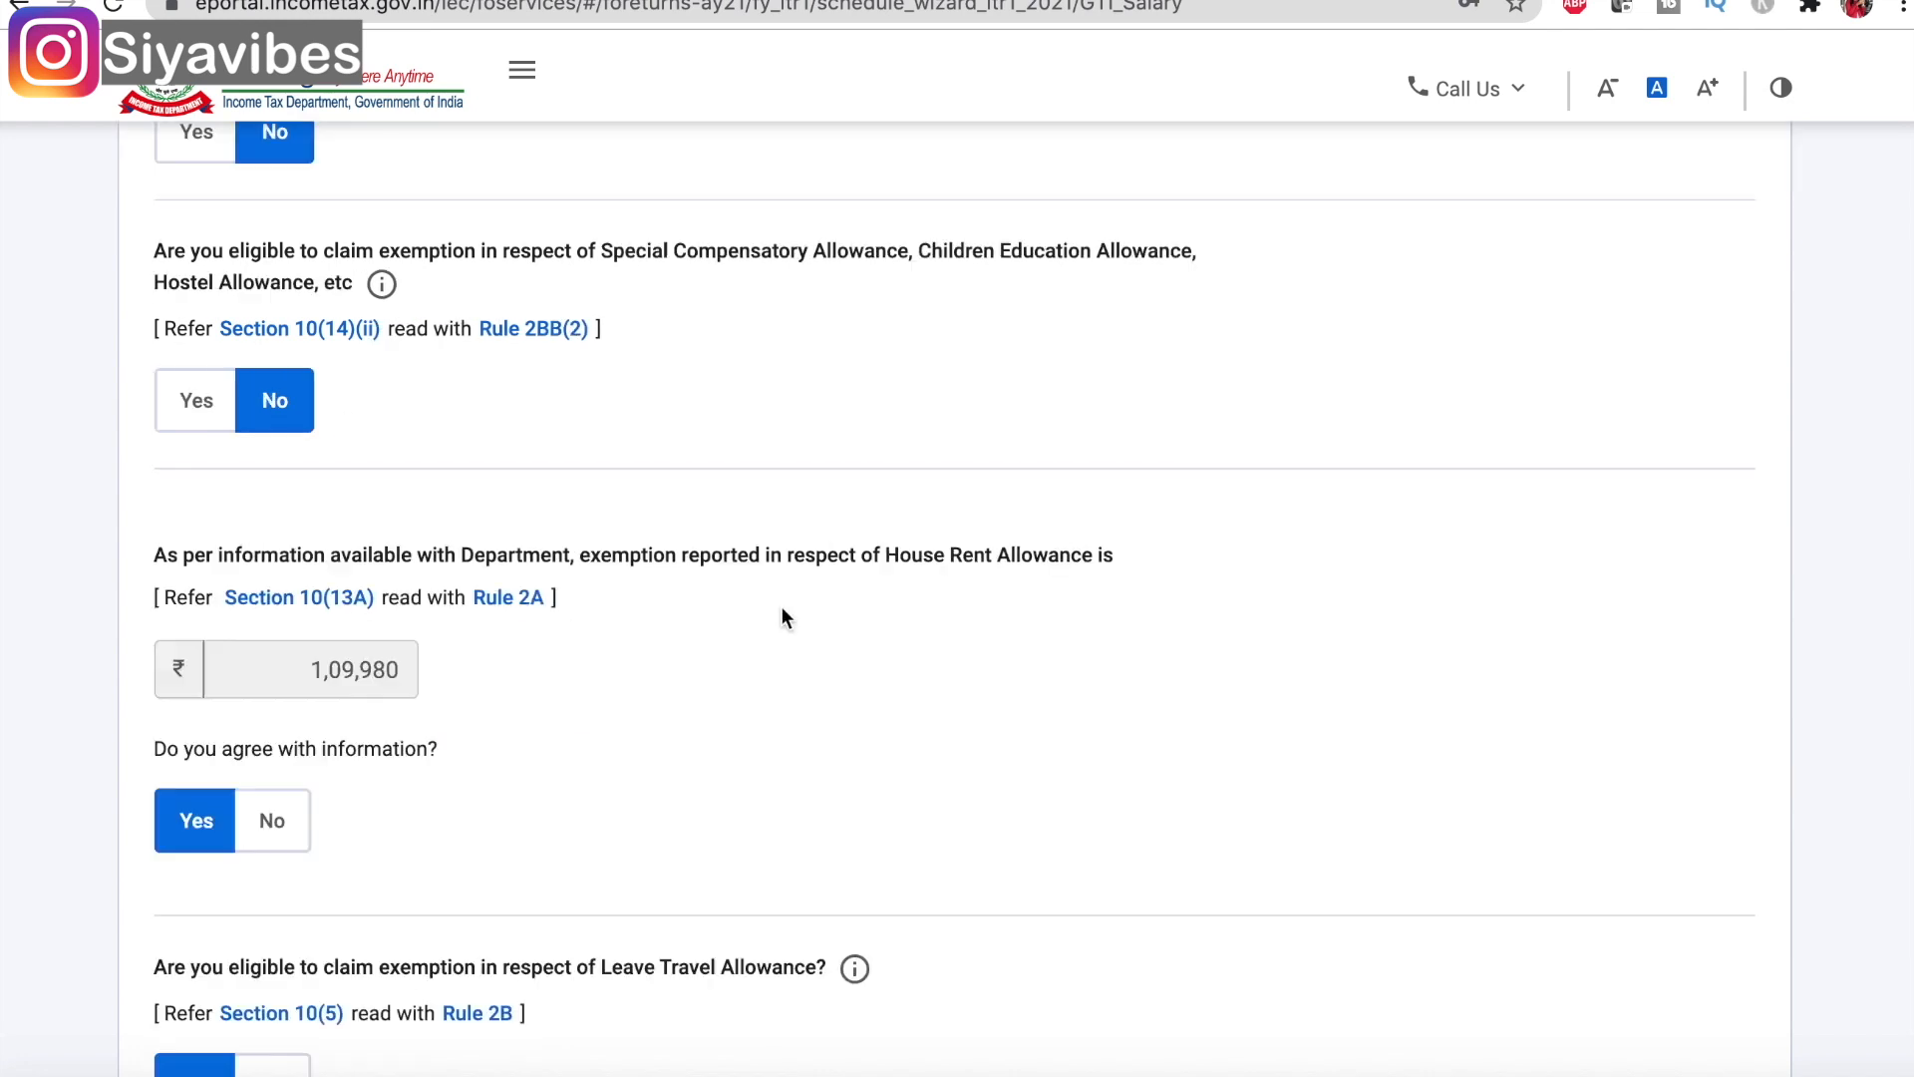
scroll(782, 618, down, 8)
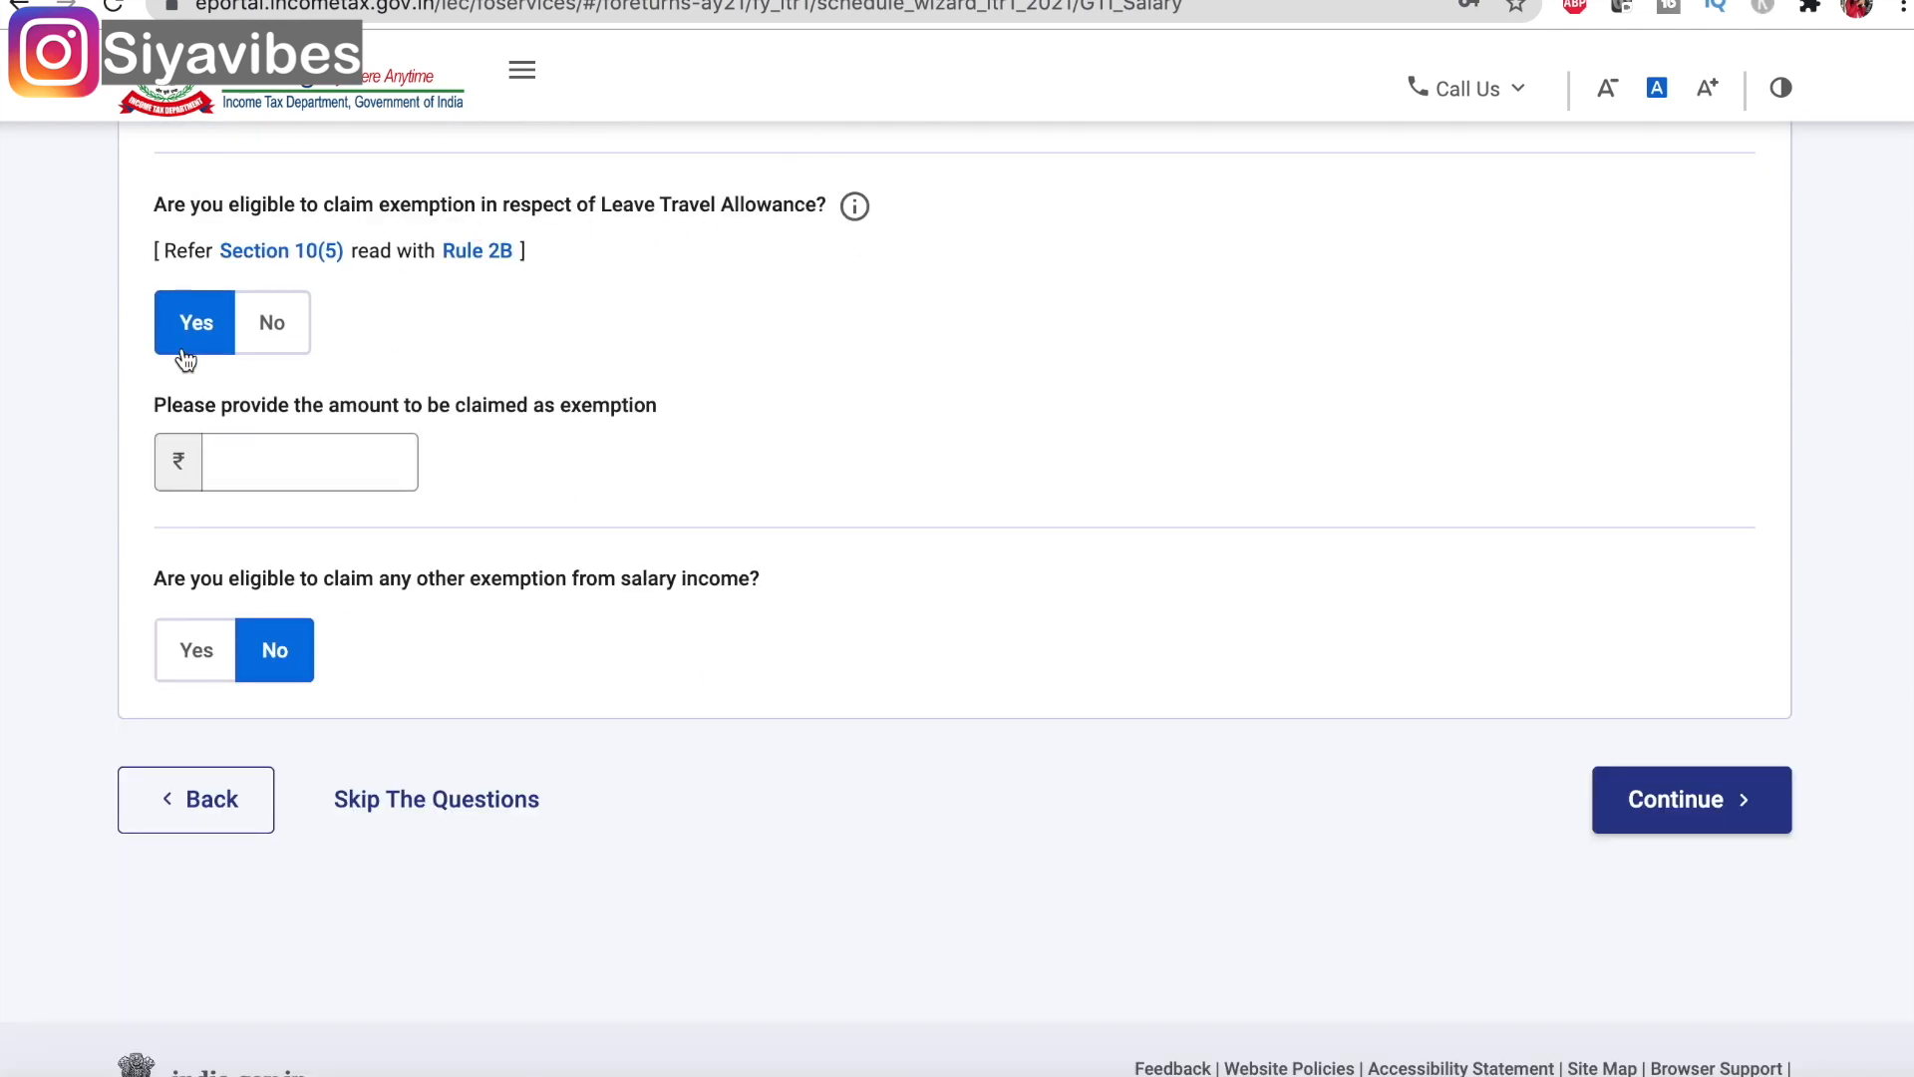
click(244, 433)
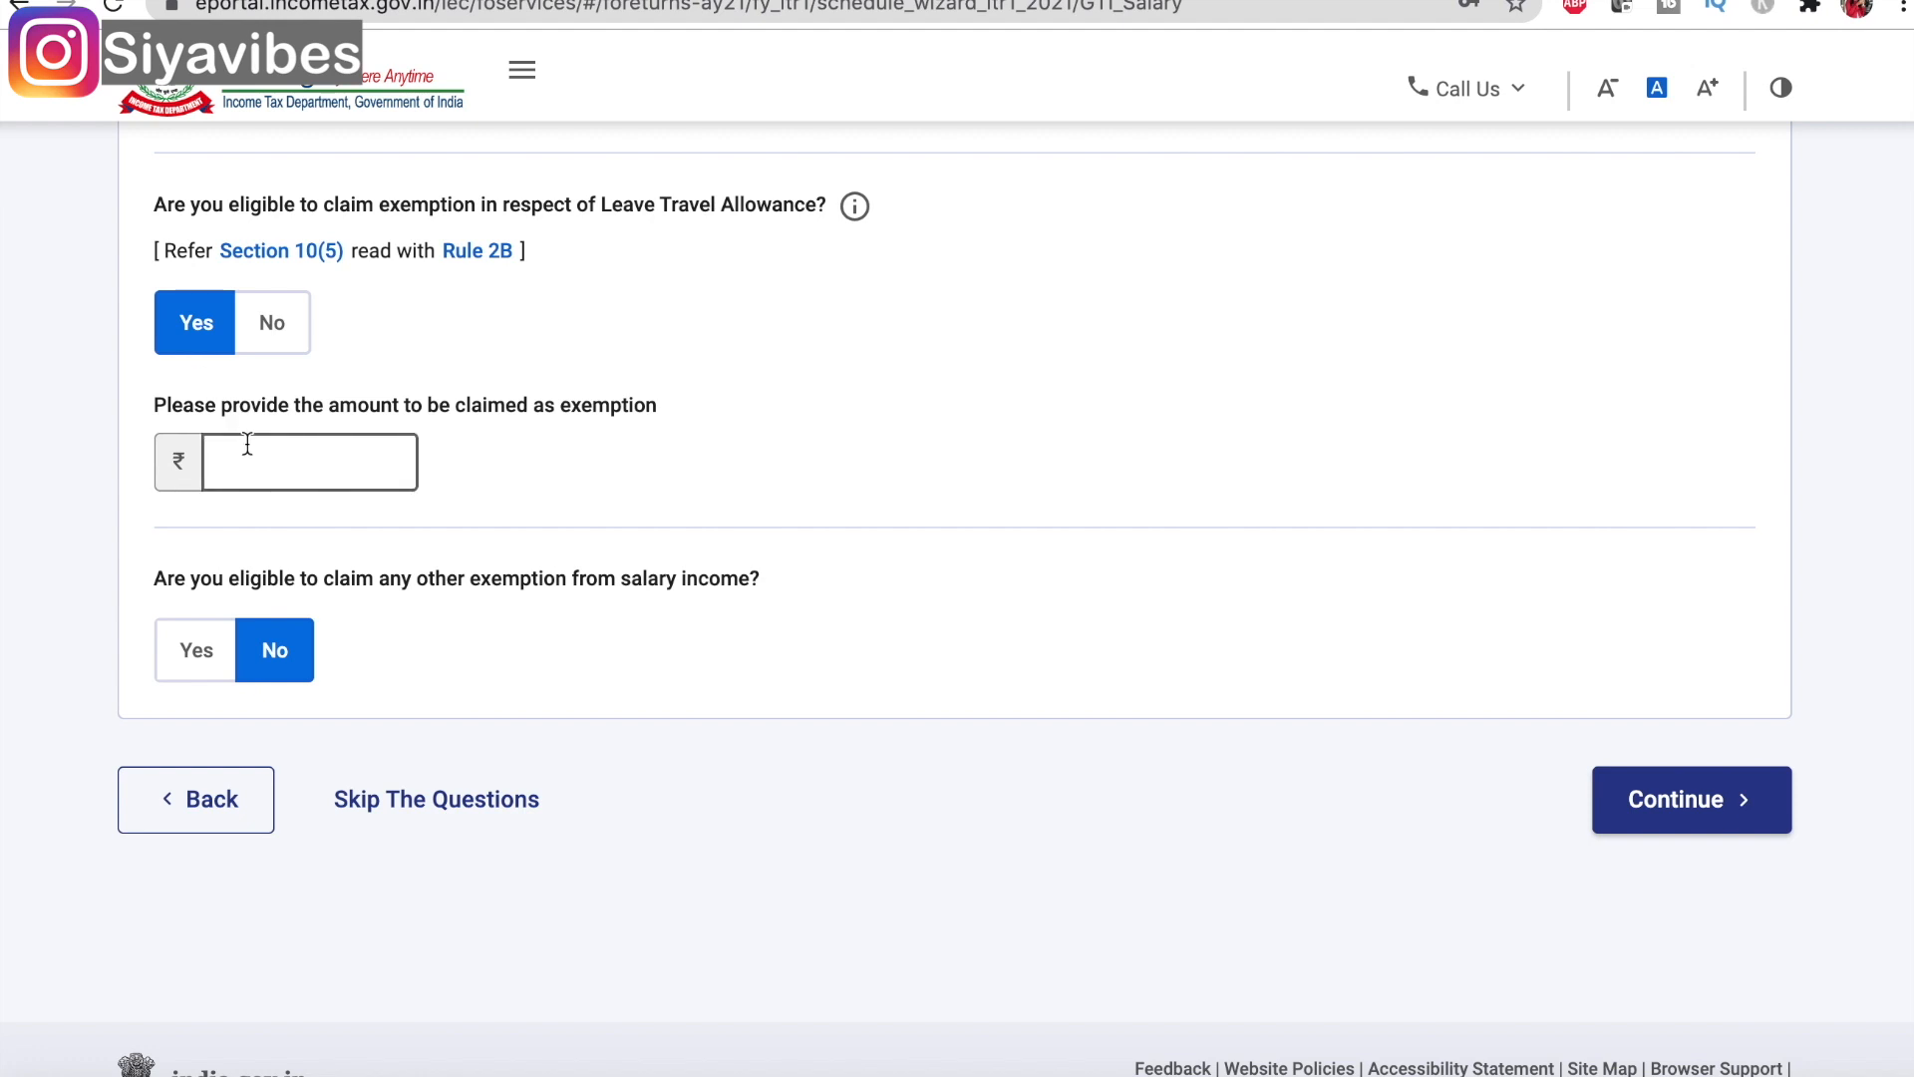
click(899, 408)
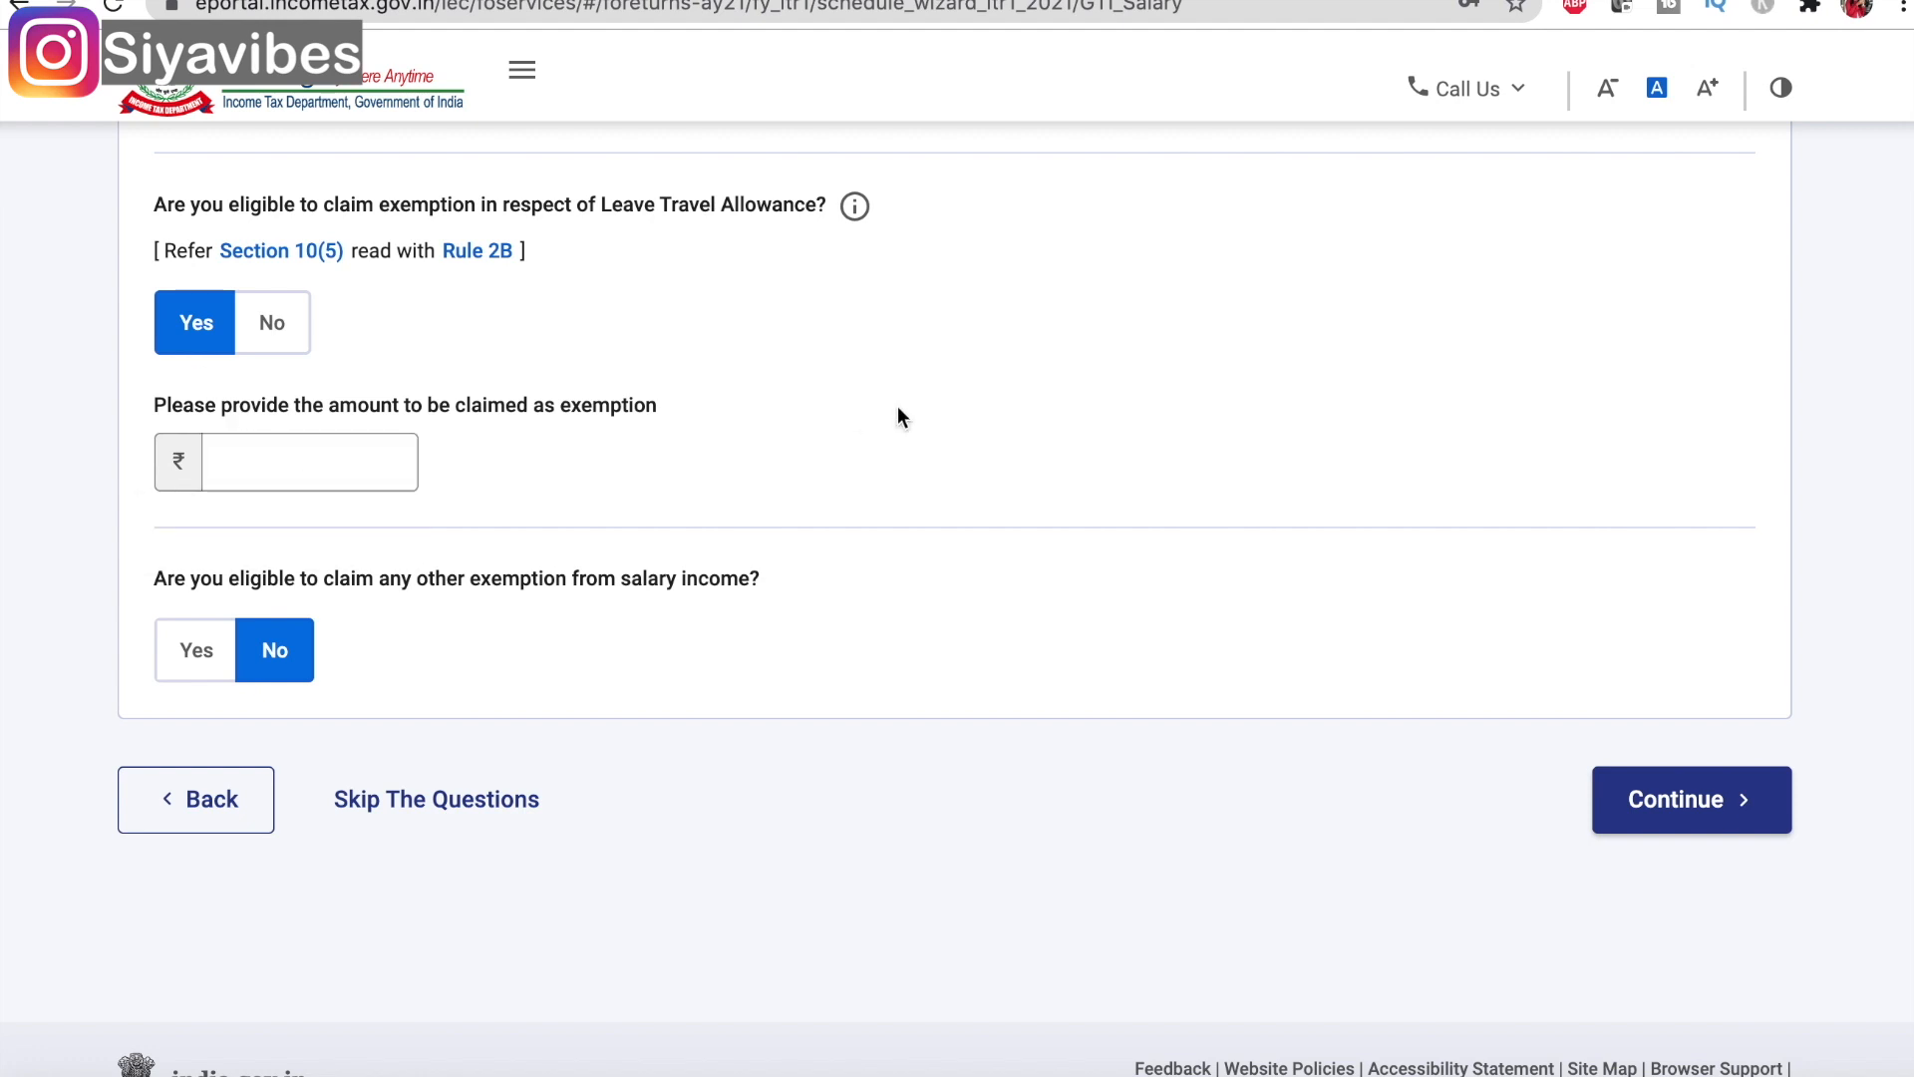
click(198, 655)
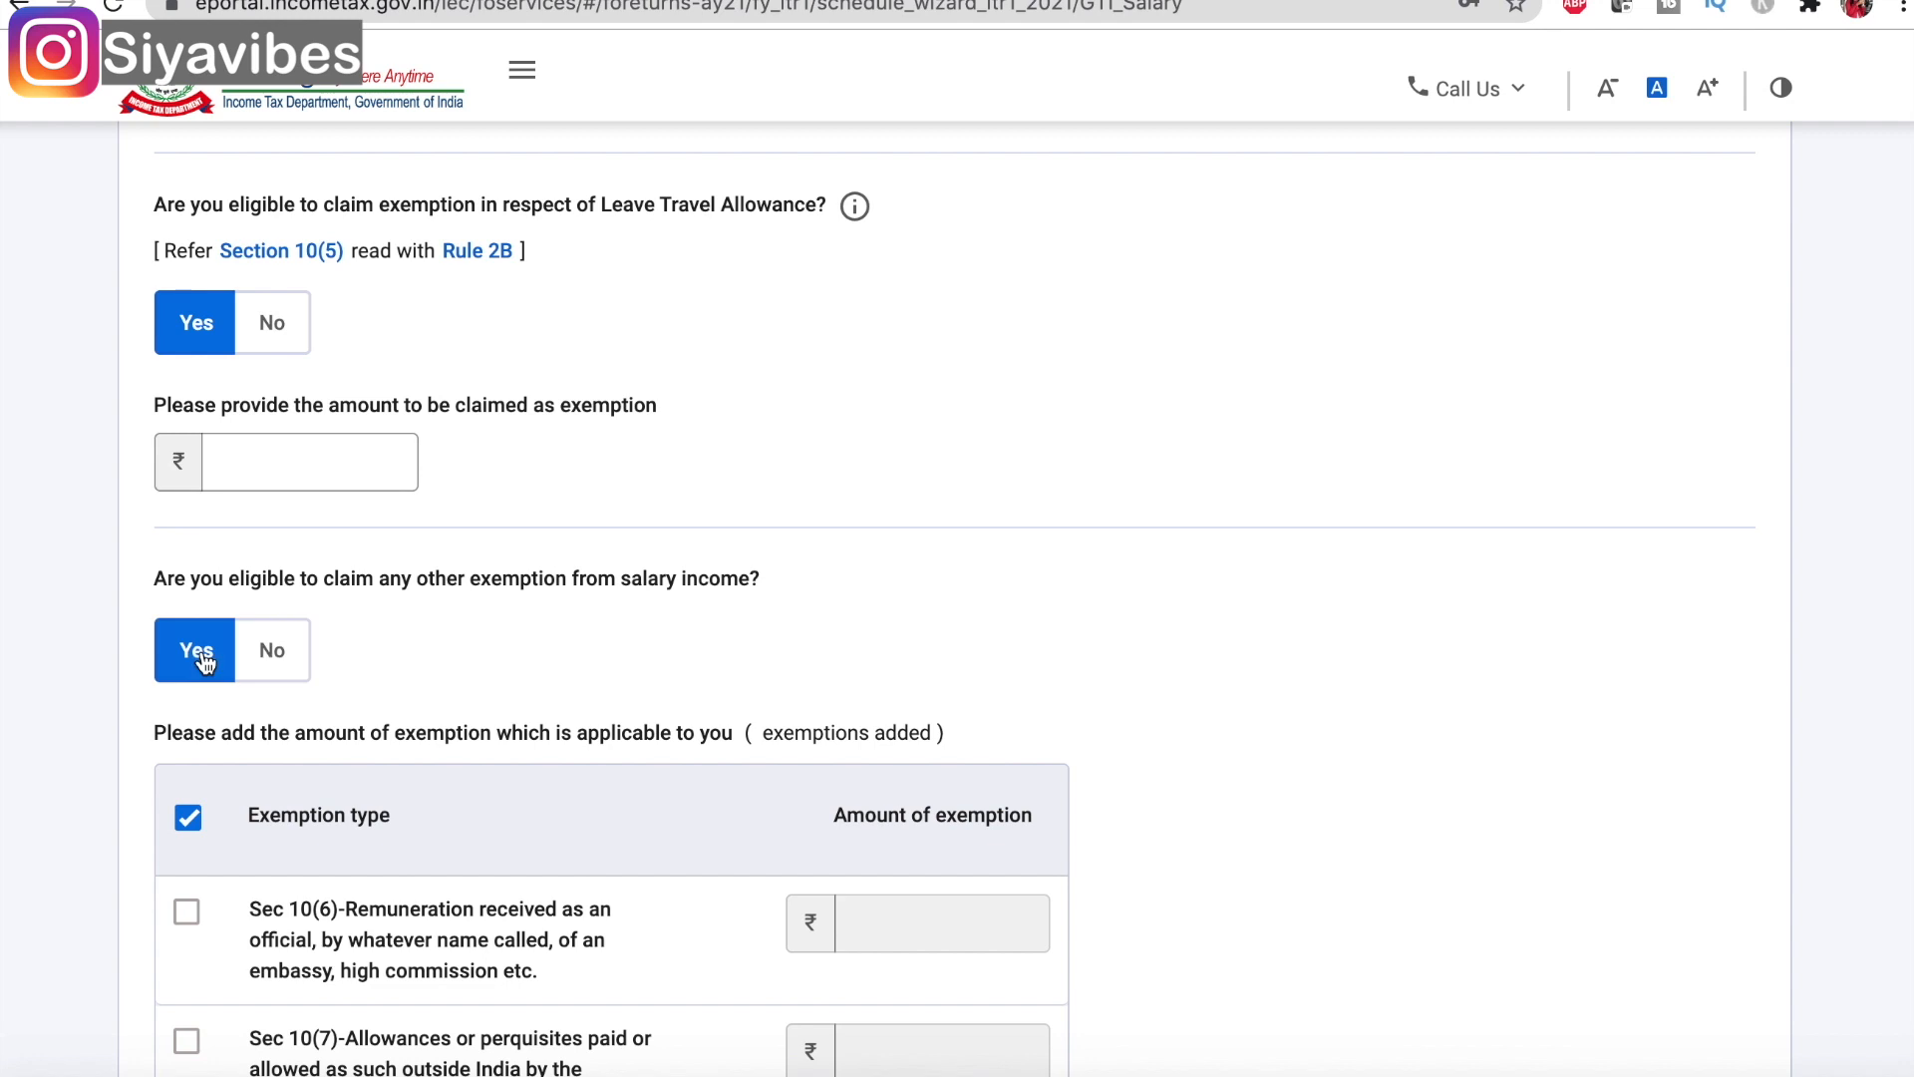
scroll(200, 661, down, 5)
scroll(303, 820, down, 3)
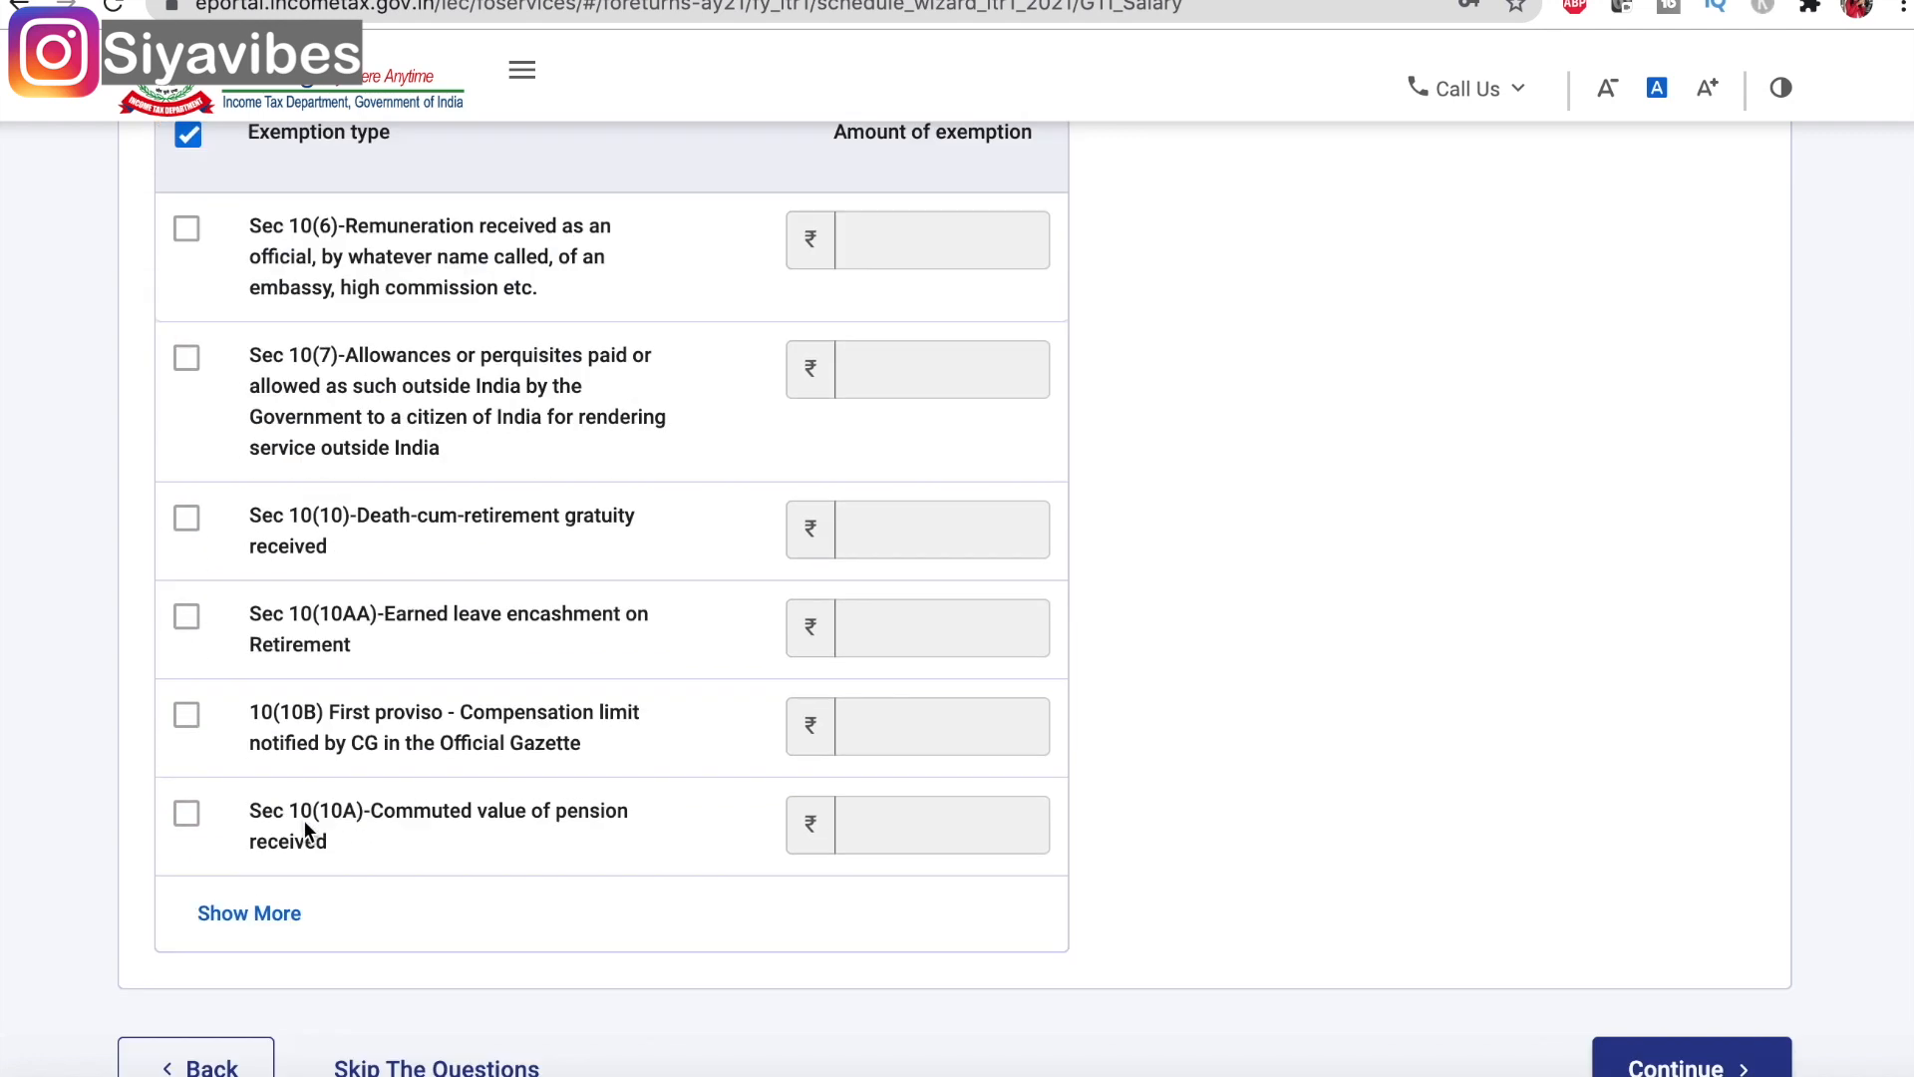
scroll(303, 819, down, 2)
scroll(303, 820, up, 4)
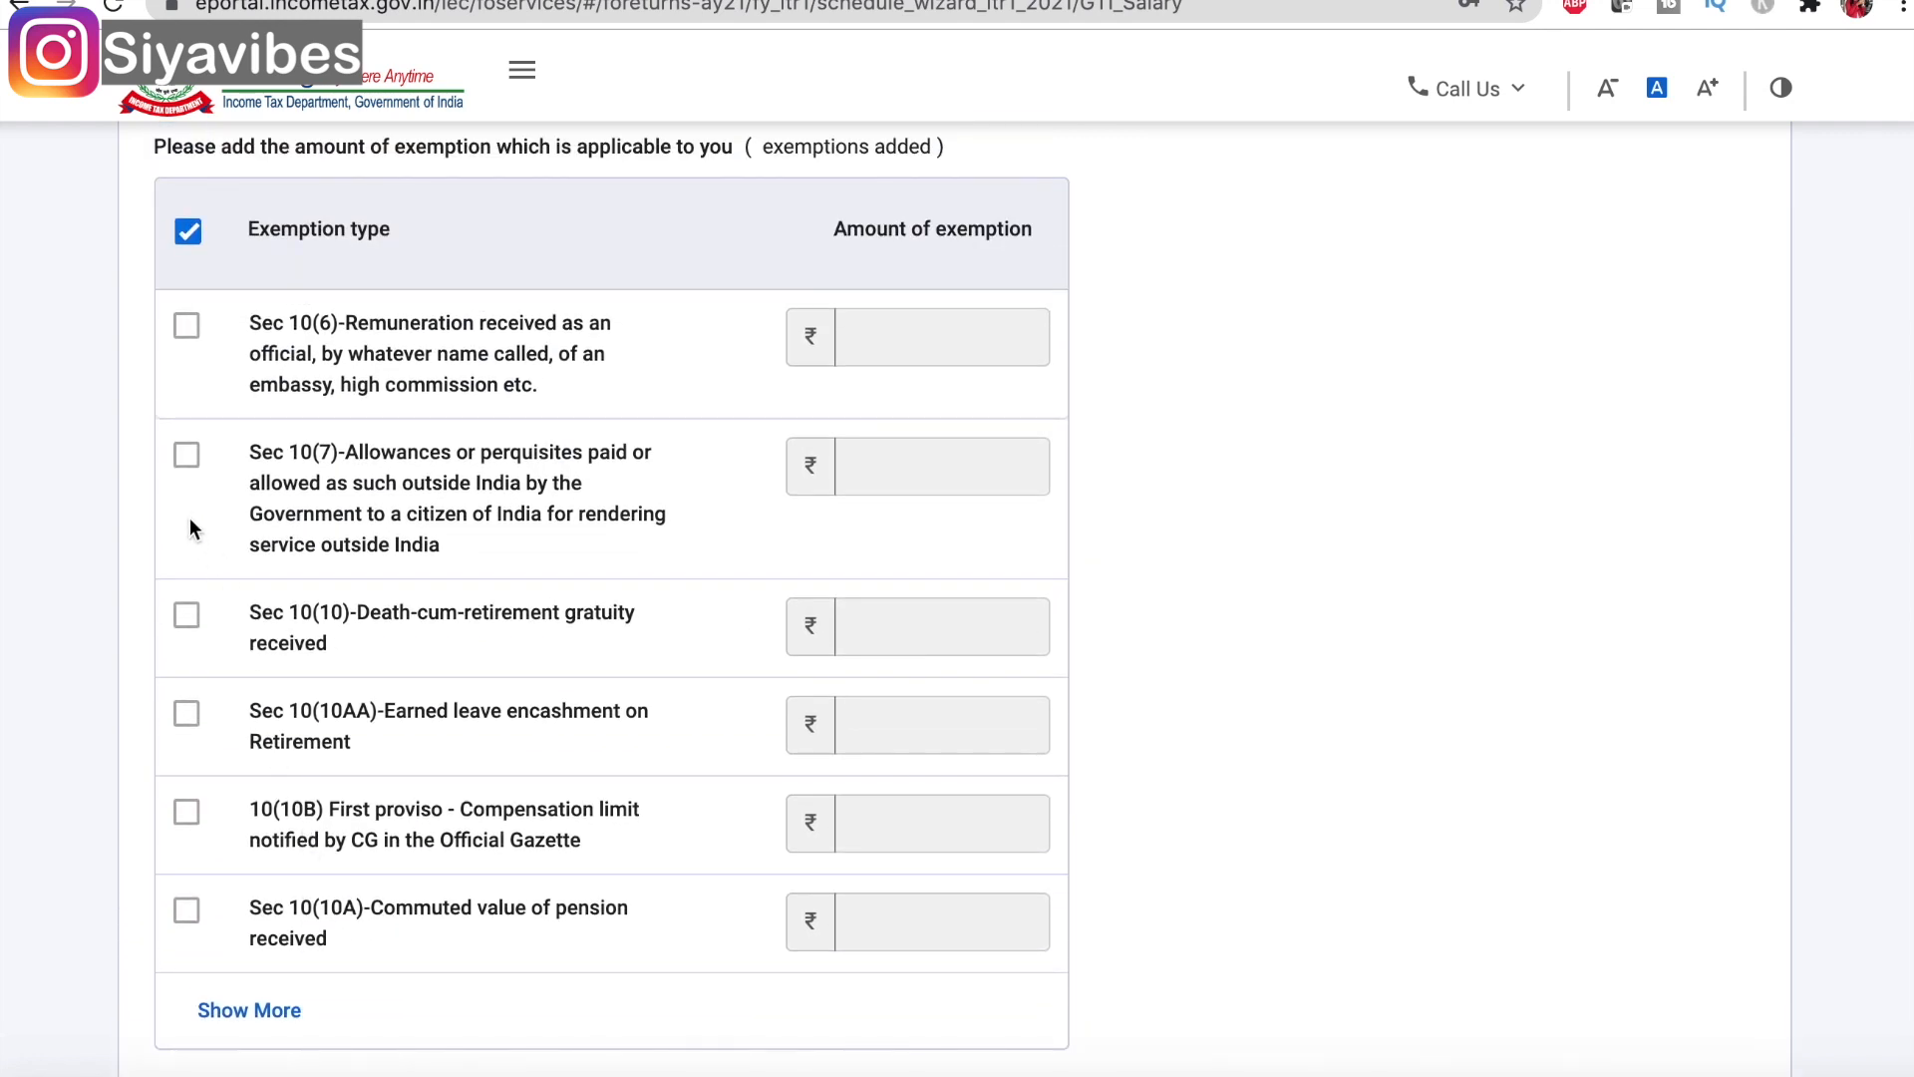
click(186, 454)
click(975, 465)
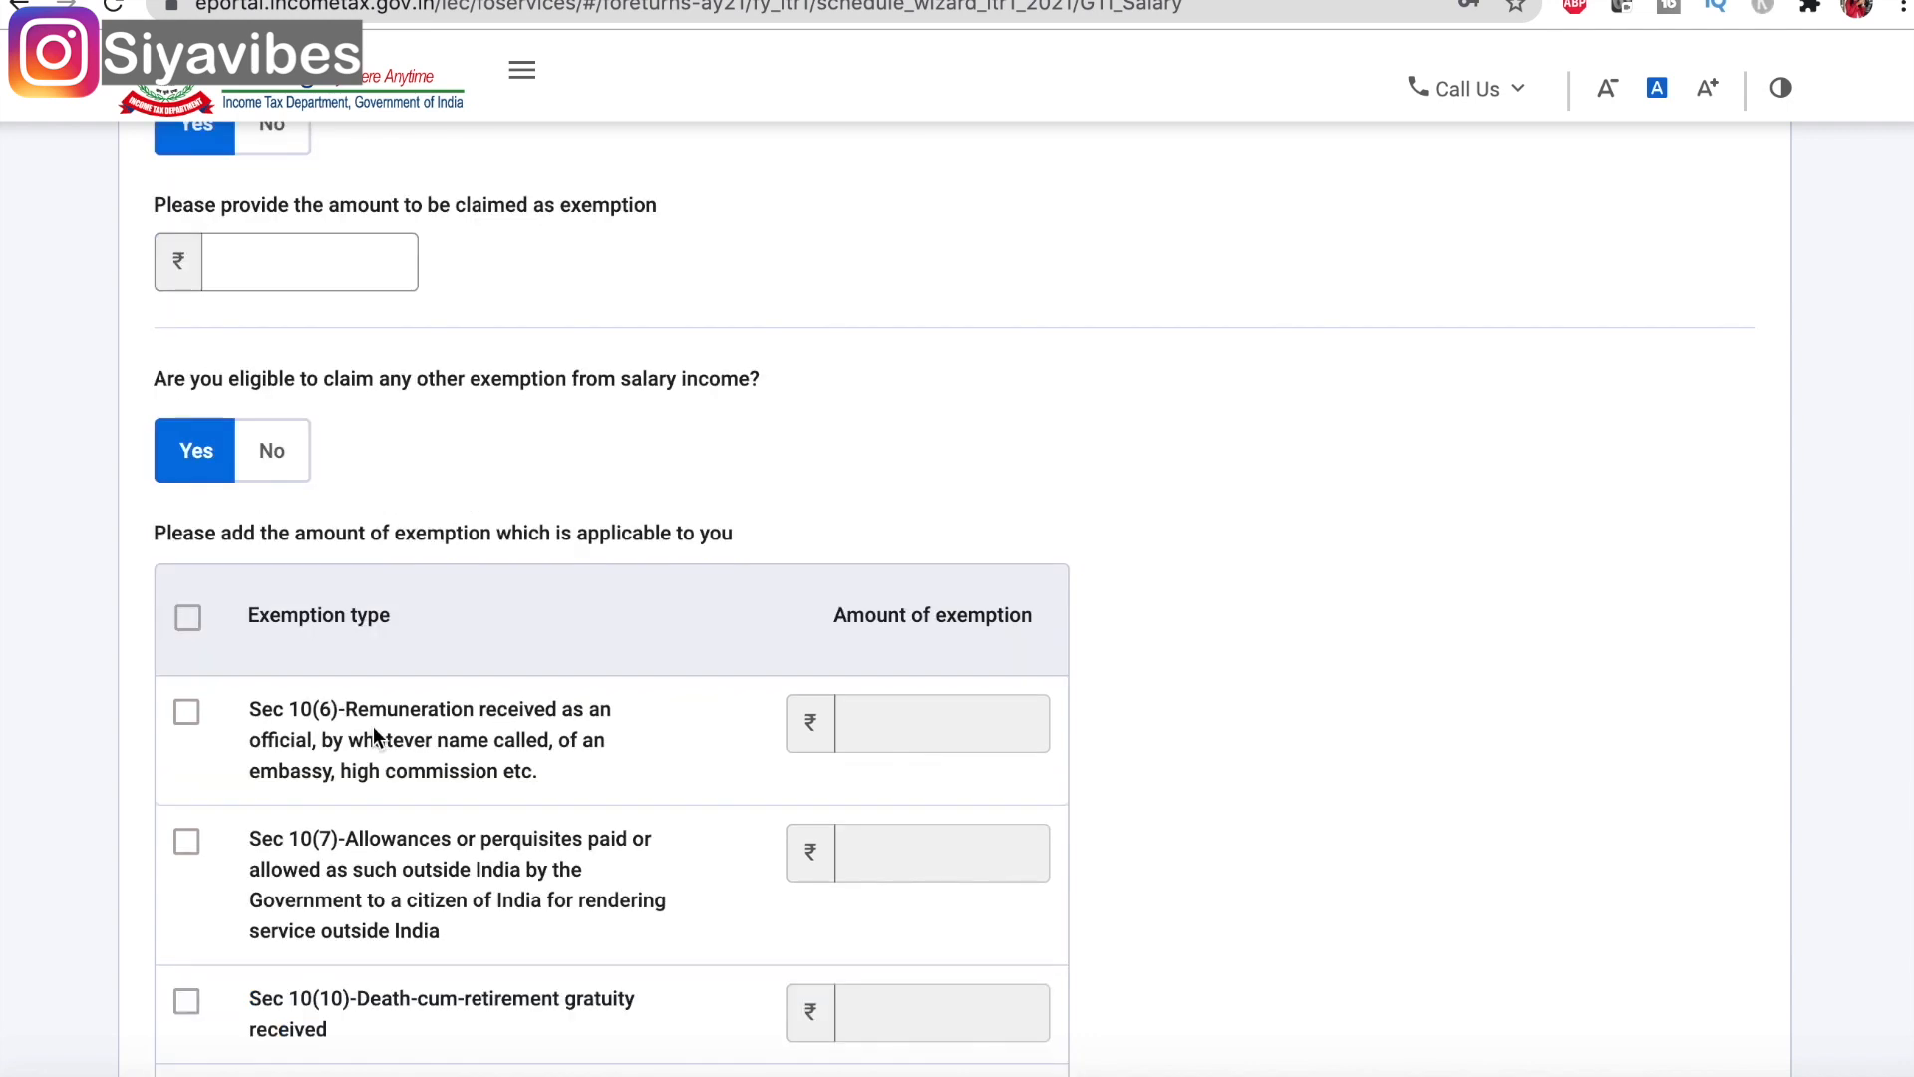
scroll(303, 666, up, 2)
click(277, 596)
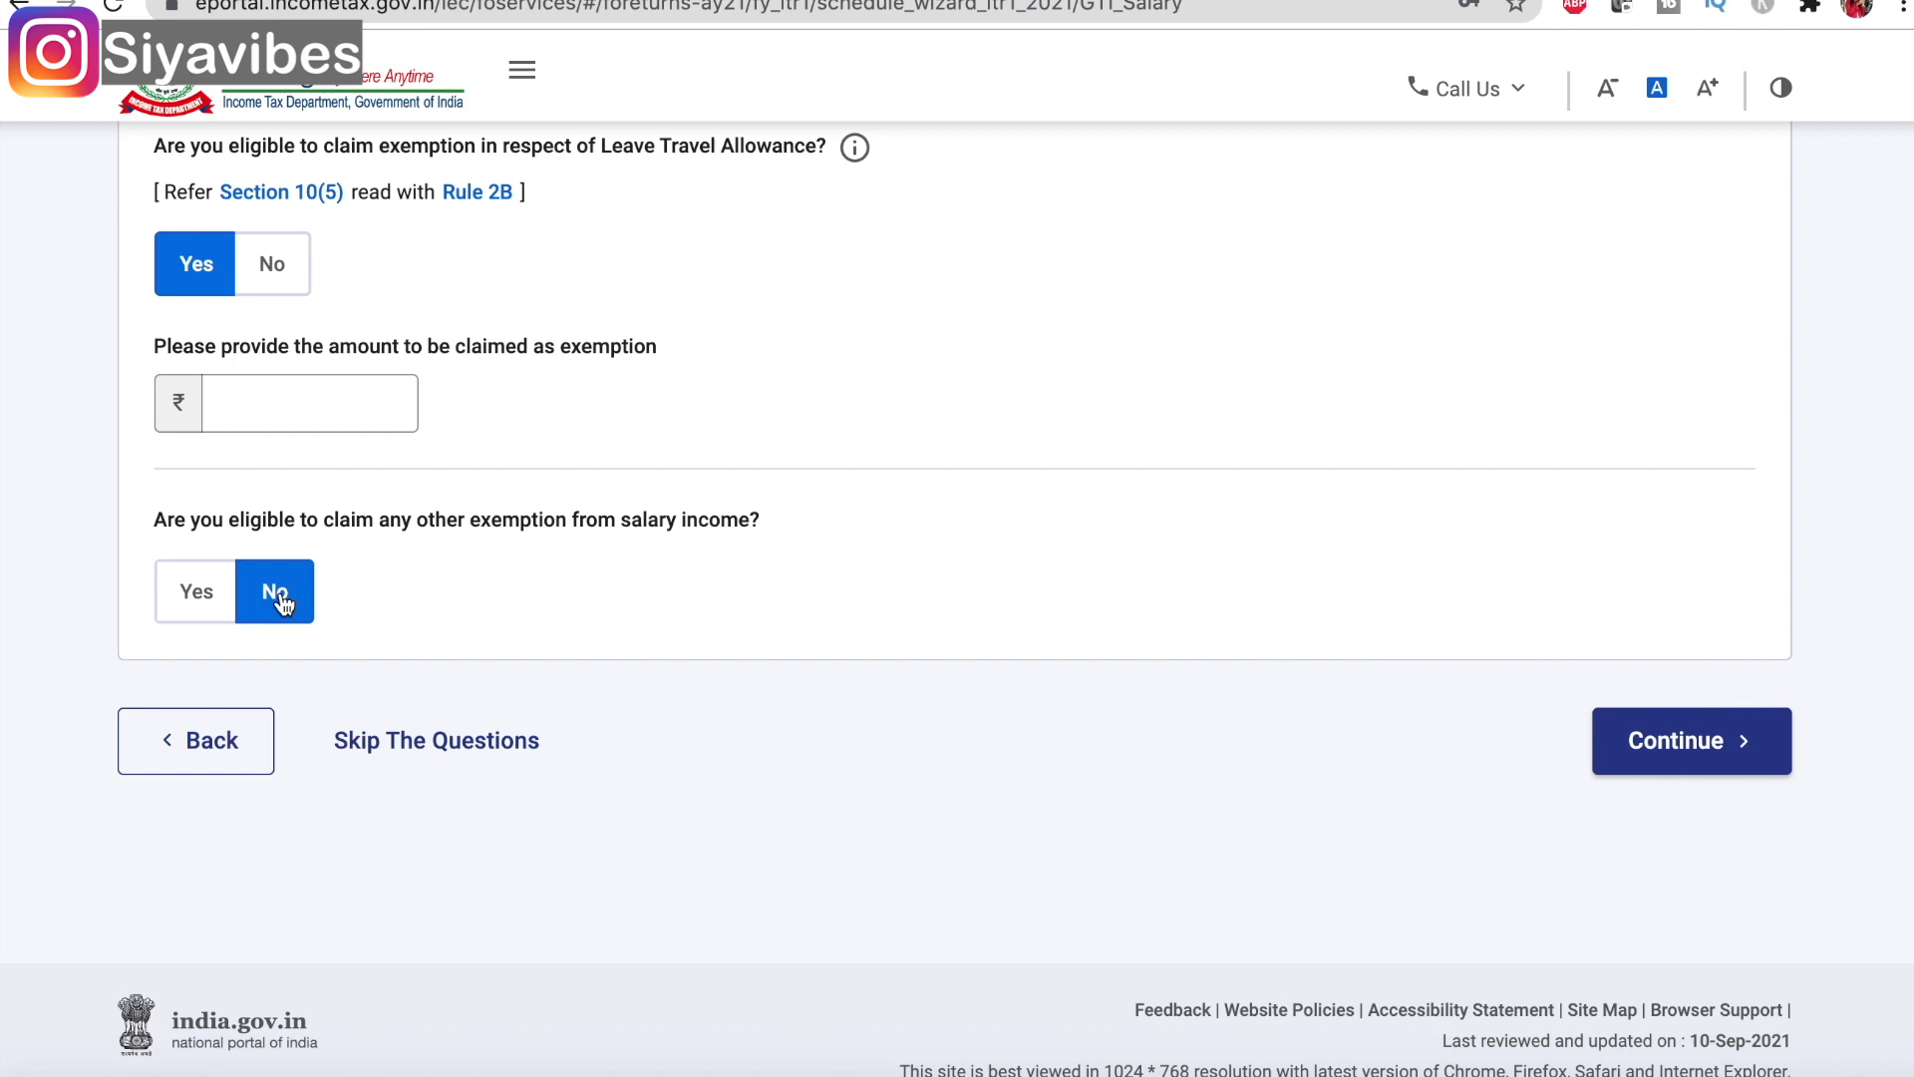
- Continue past the salary exemption questions and review the income from salary among the income source details
click(1695, 763)
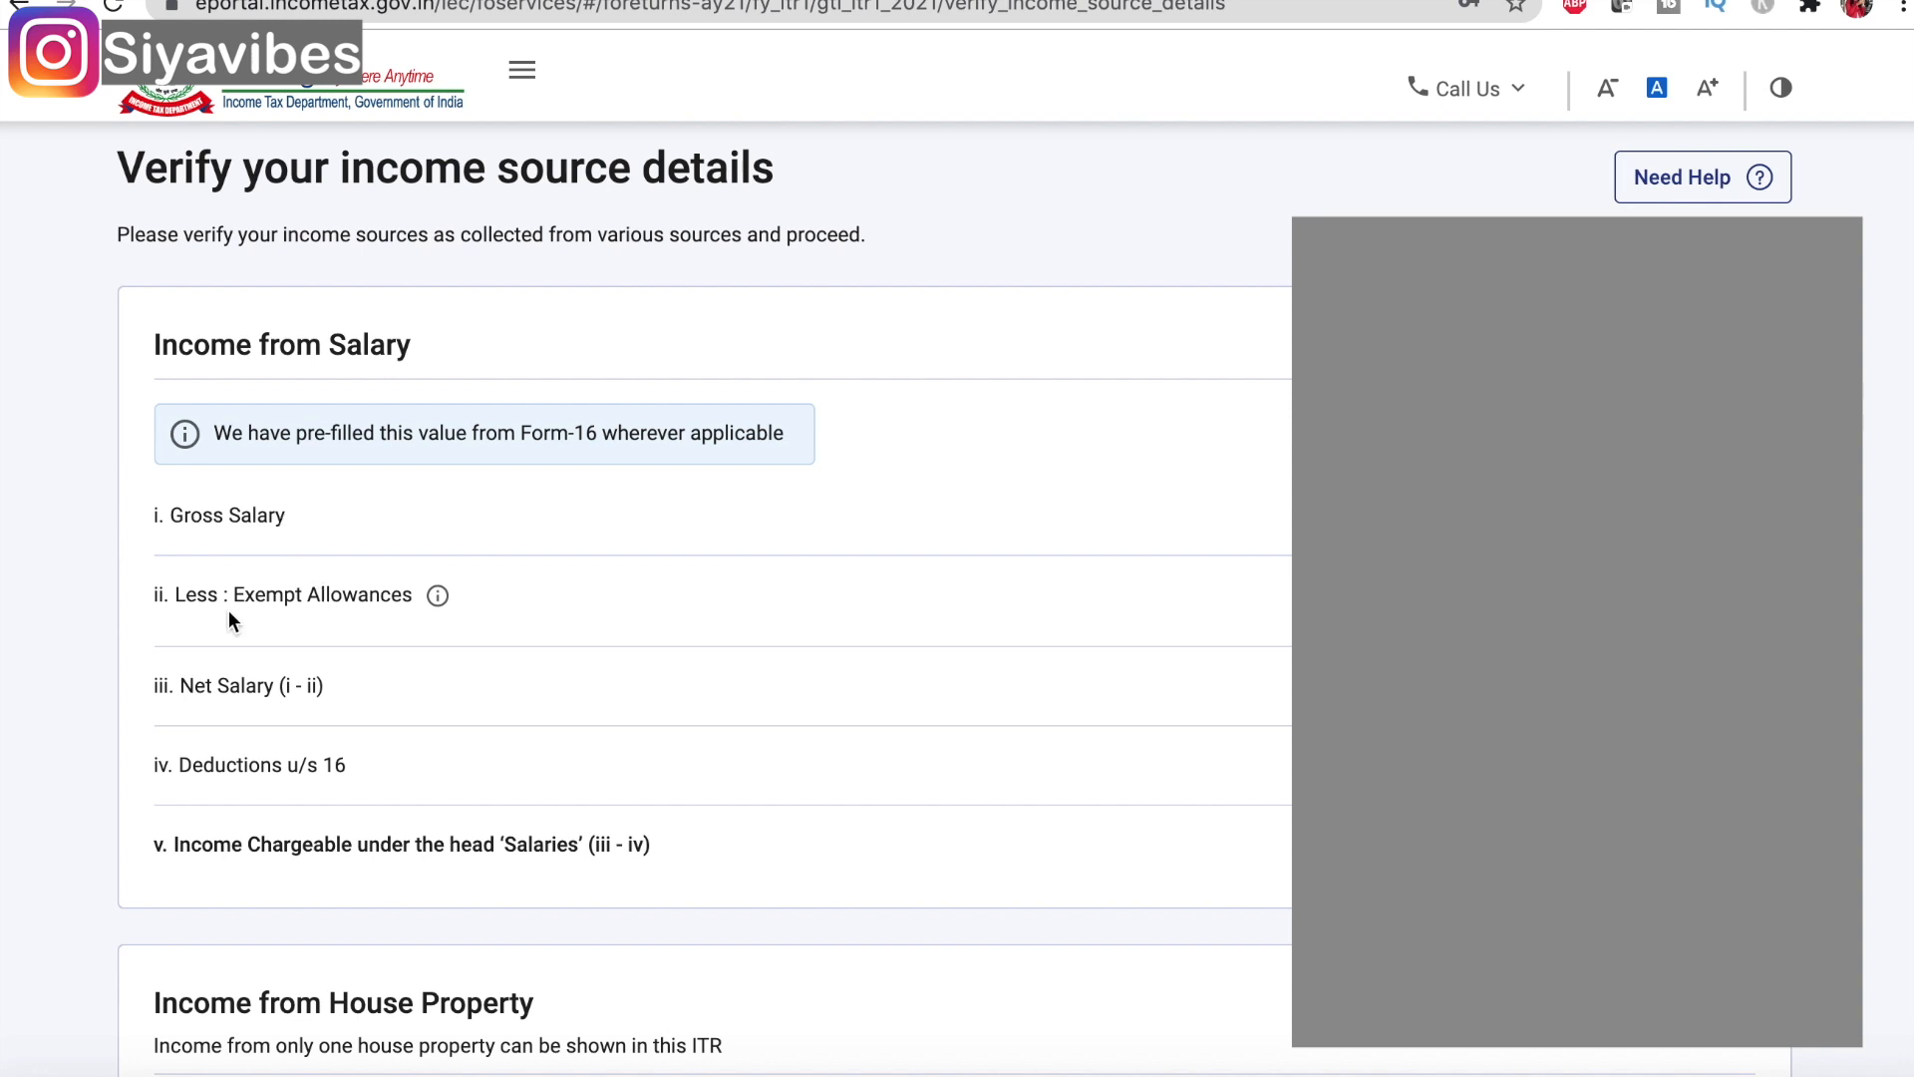
scroll(325, 765, down, 1)
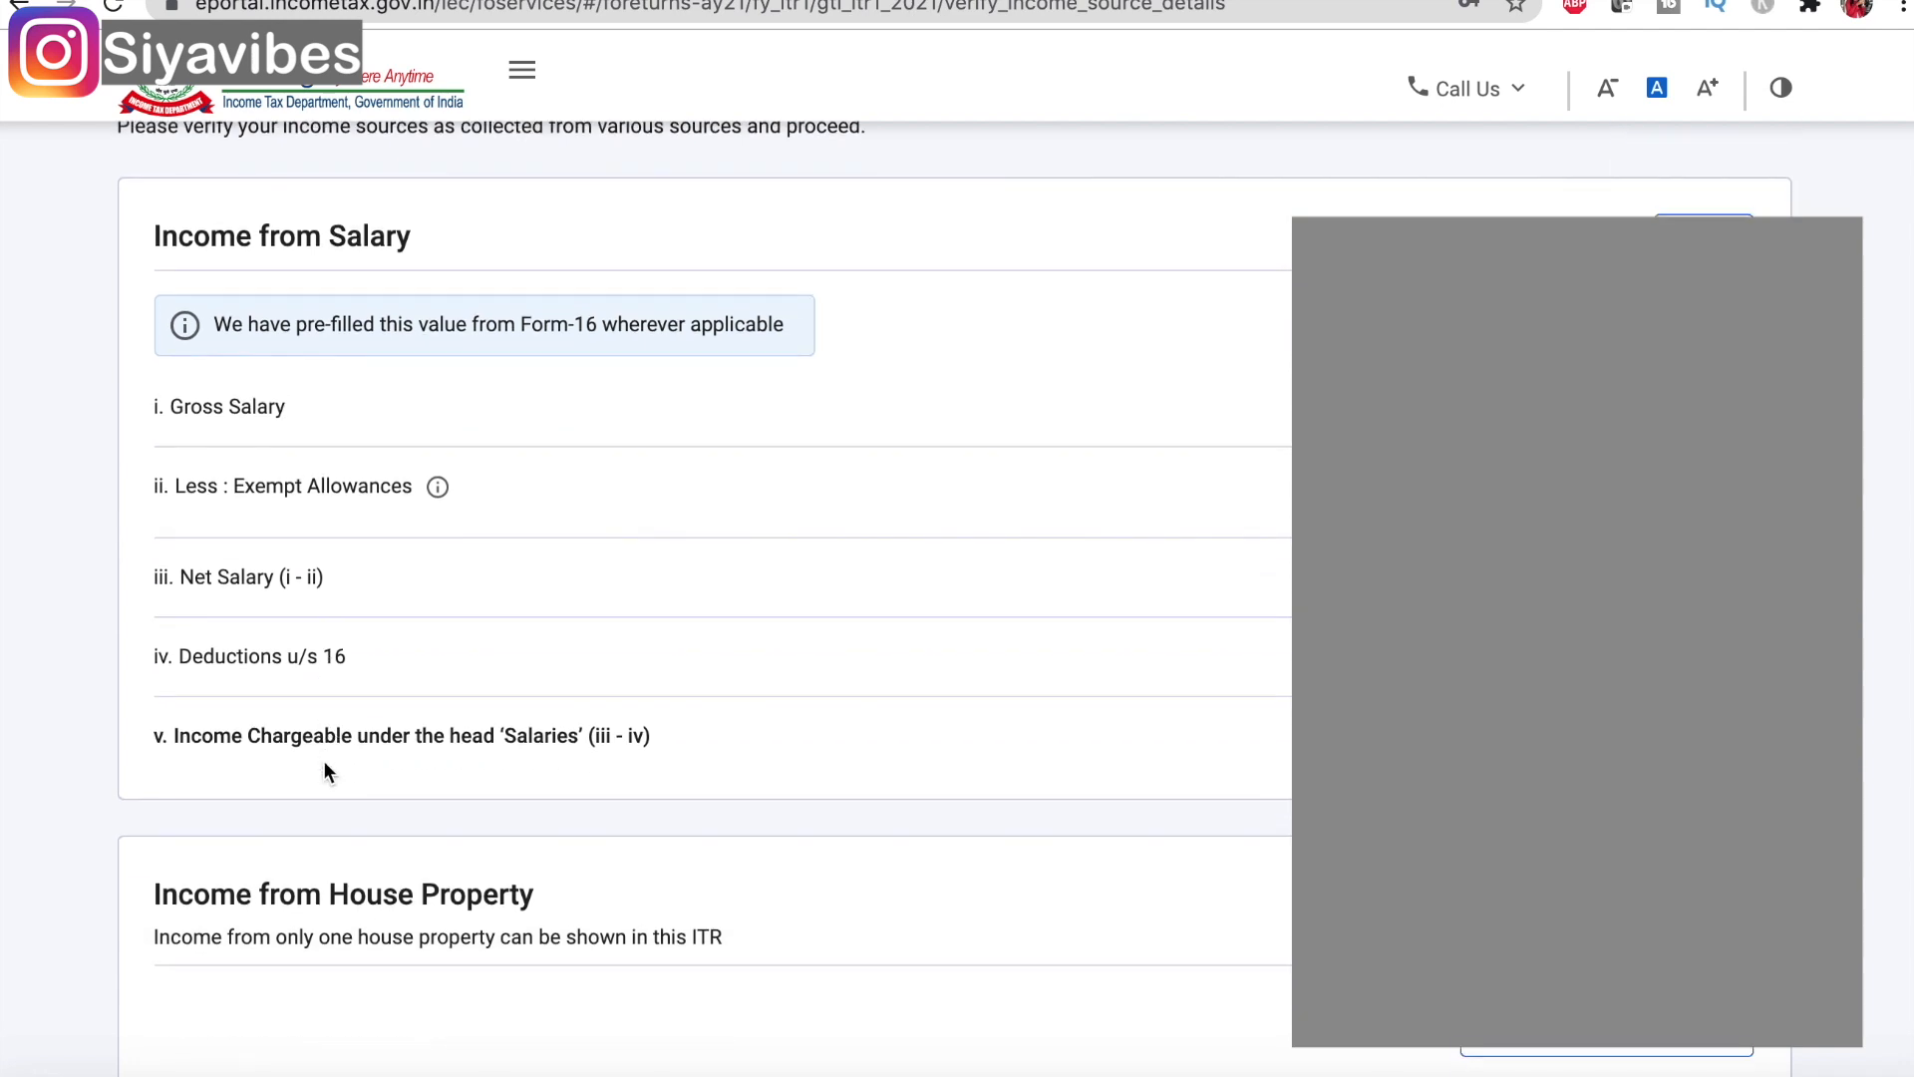
scroll(885, 478, down, 5)
click(1580, 547)
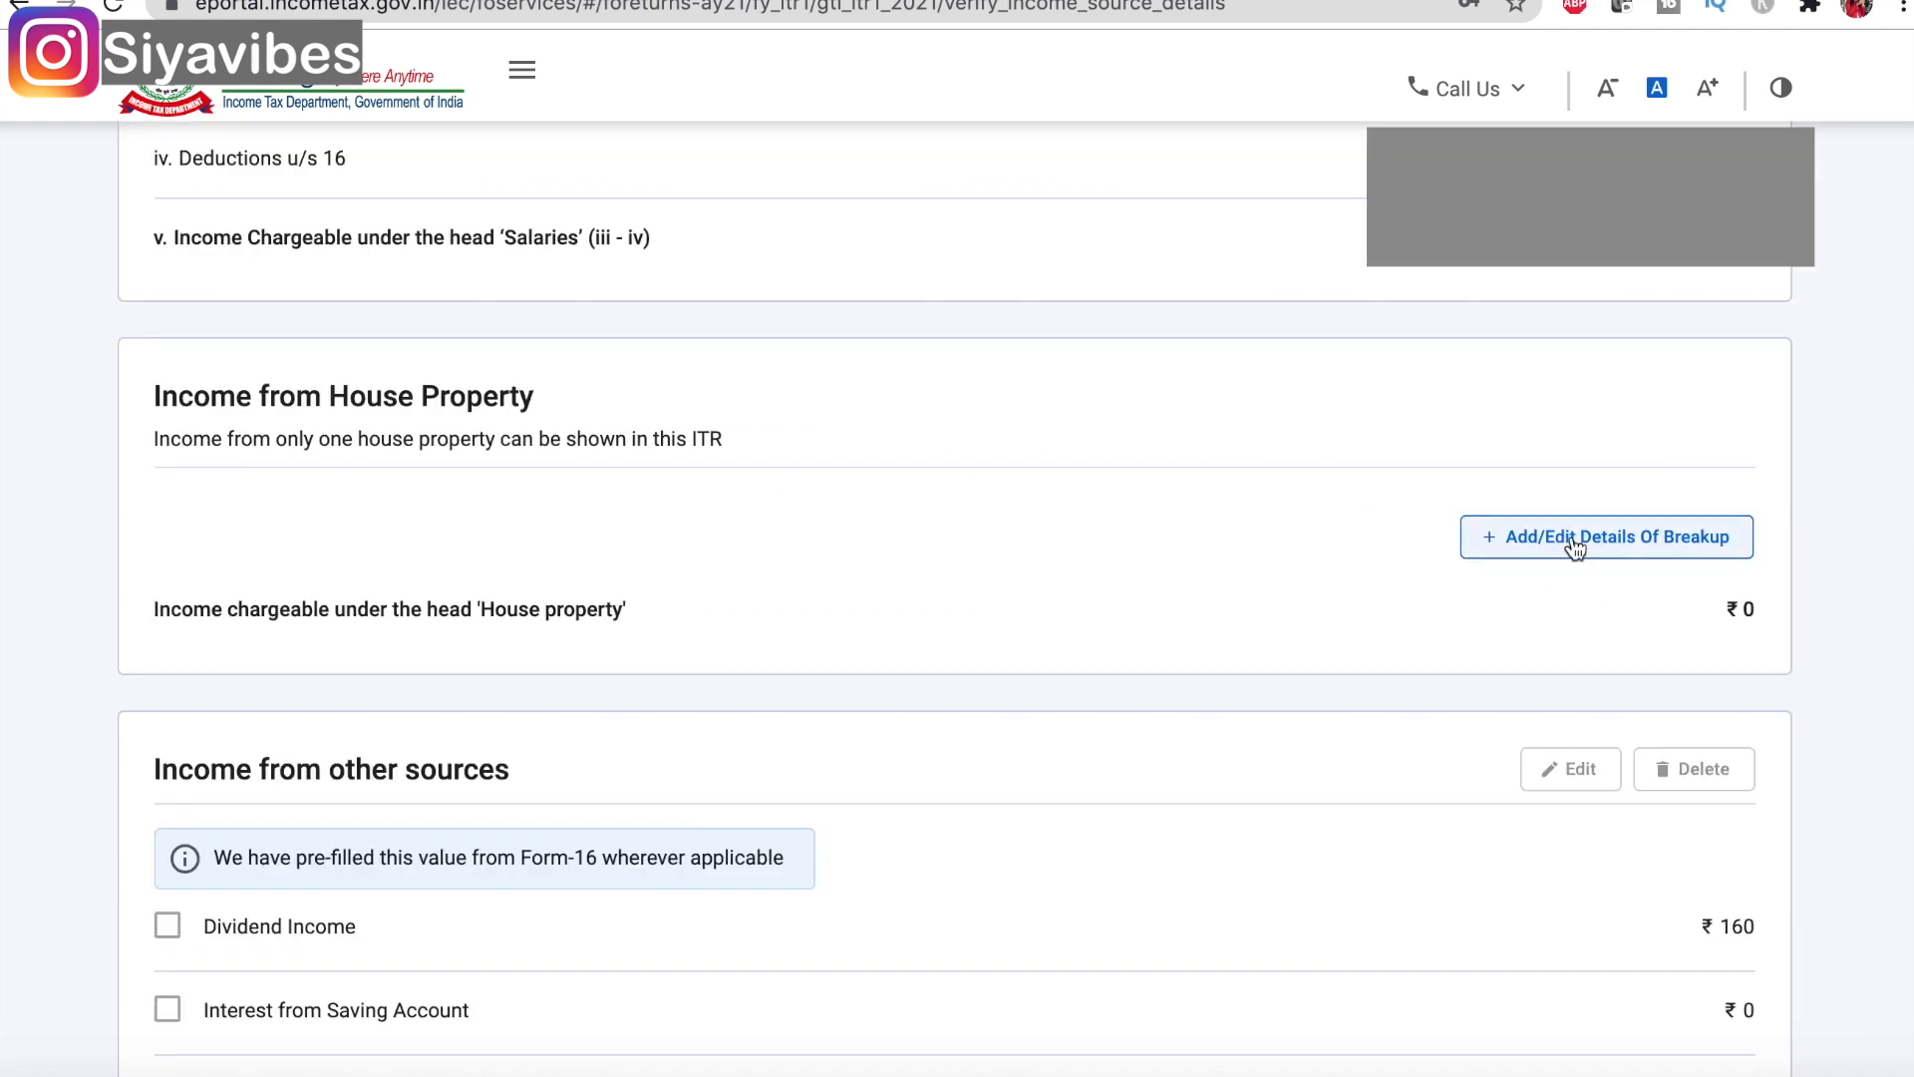
click(563, 768)
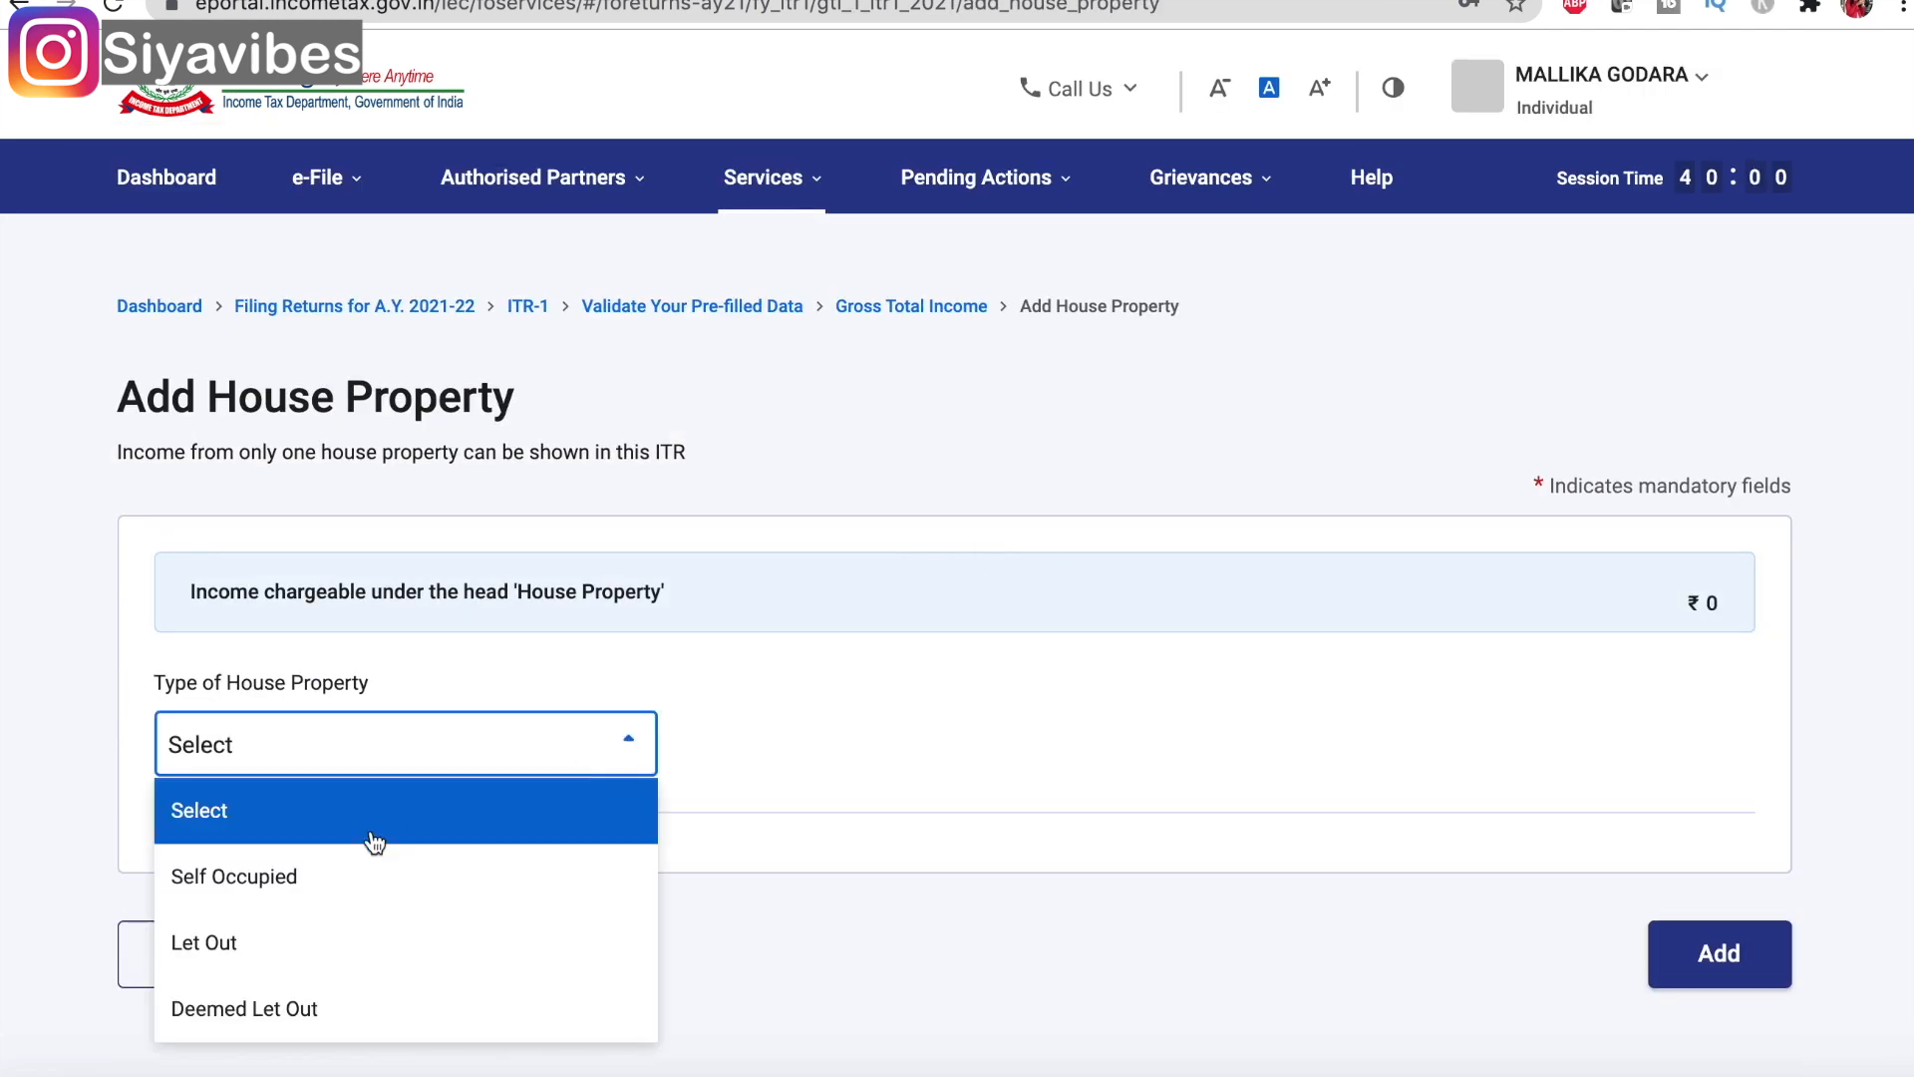
click(985, 949)
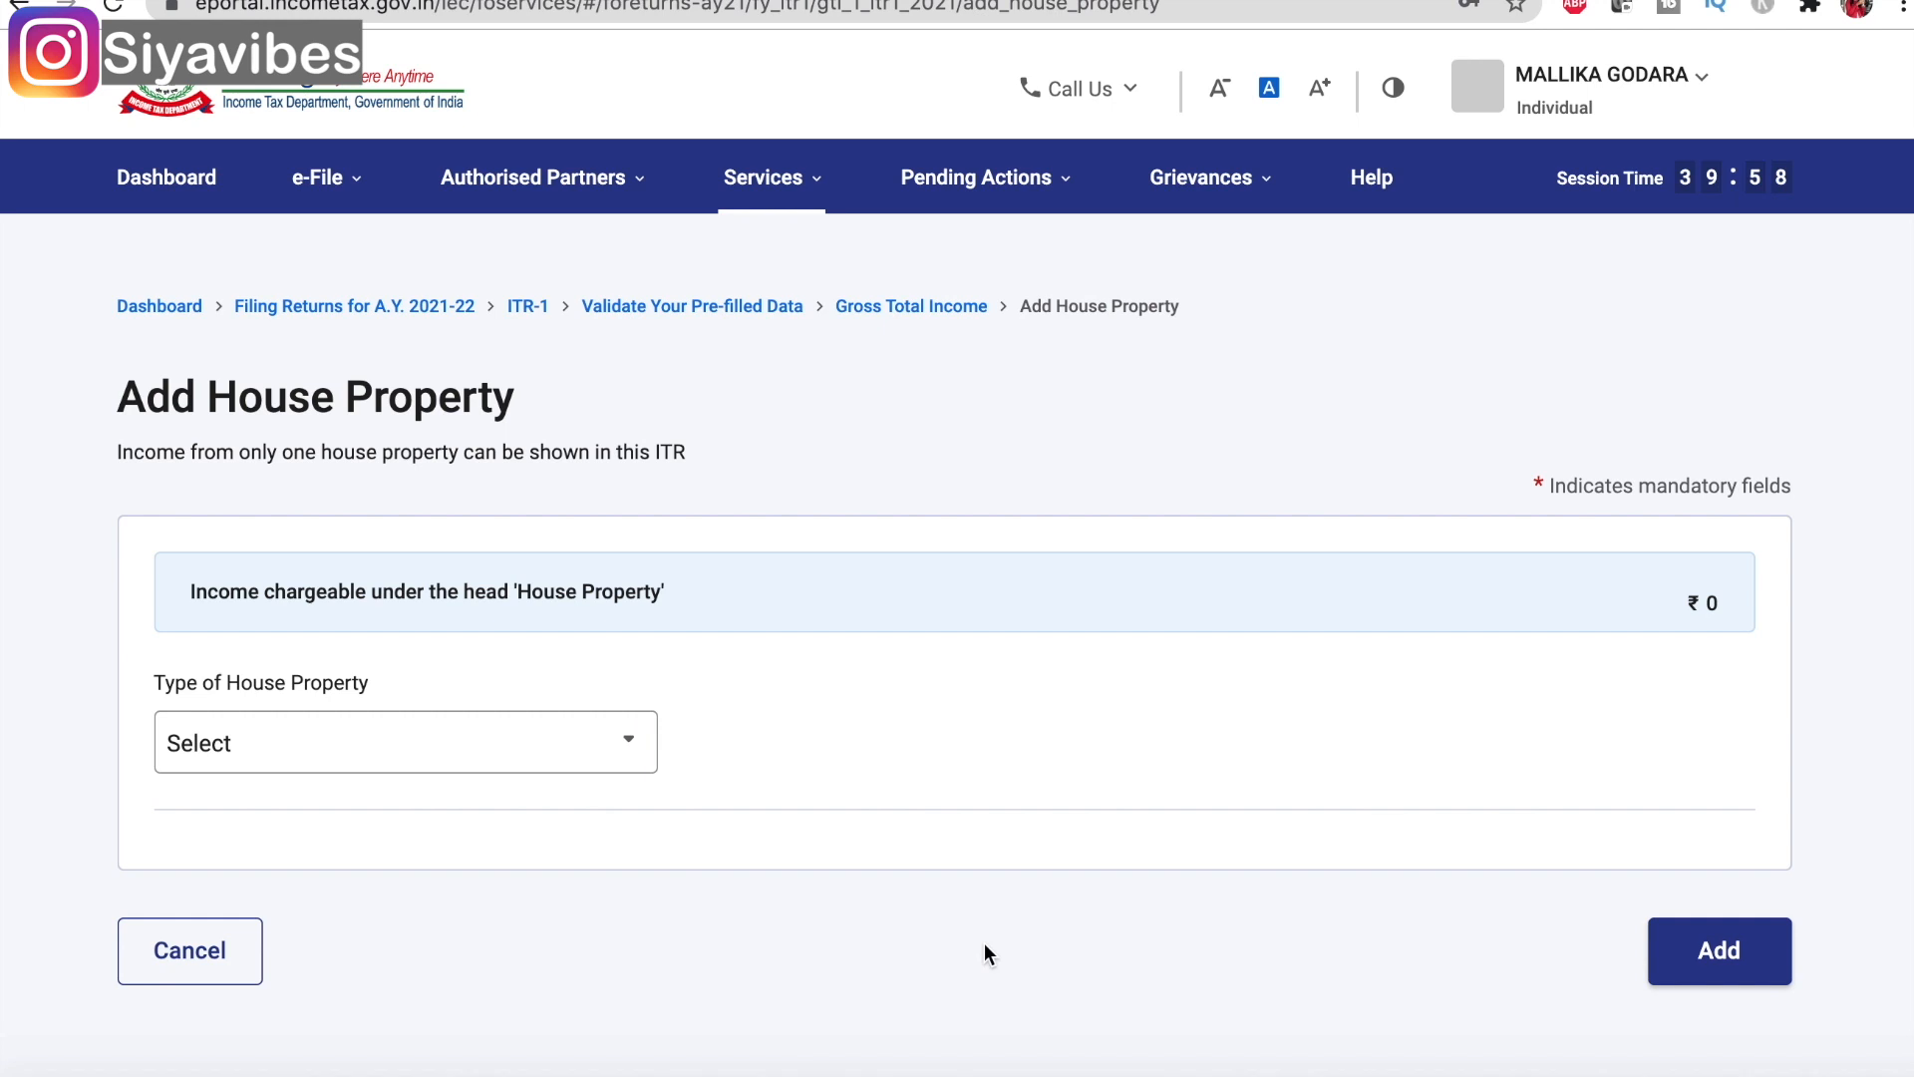
click(178, 953)
- Review the income from other sources and open the questions for adding another income, through to the quarterly dividend fields
scroll(791, 840, down, 13)
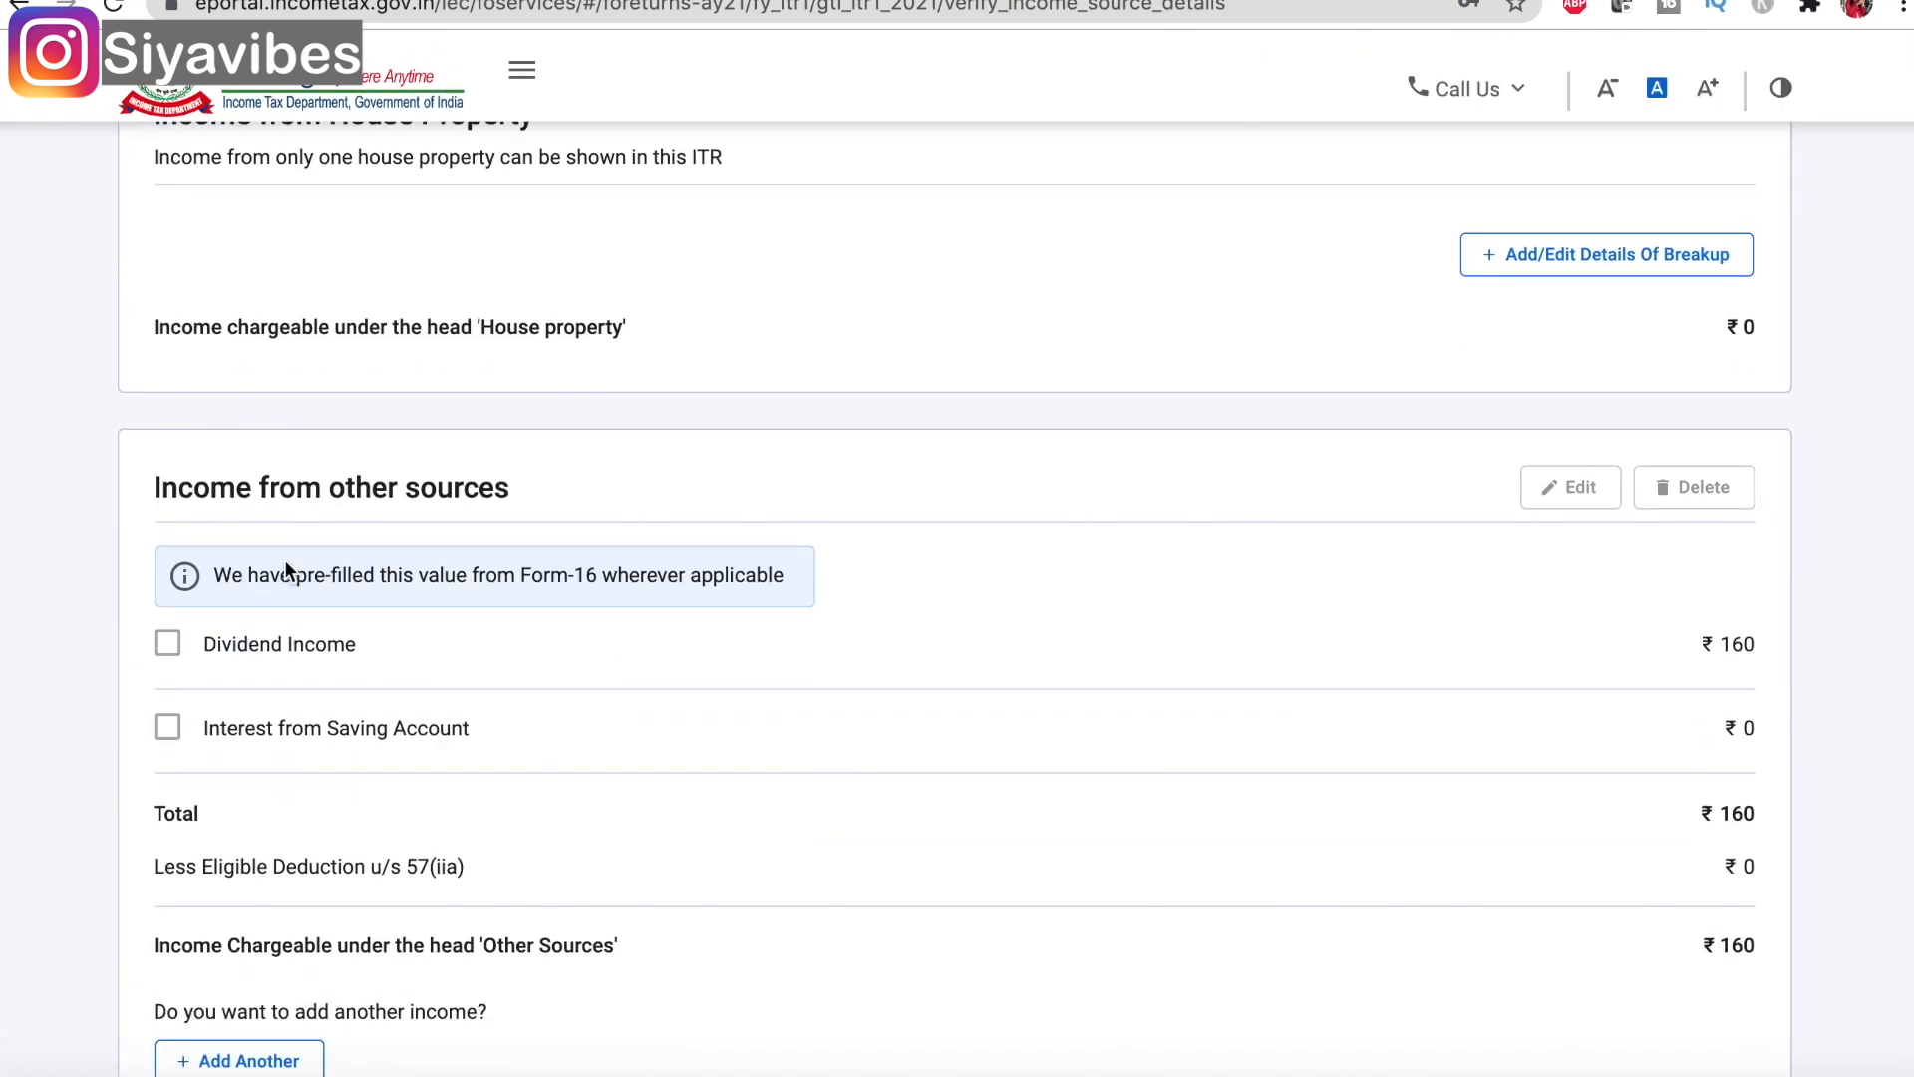
scroll(320, 613, down, 5)
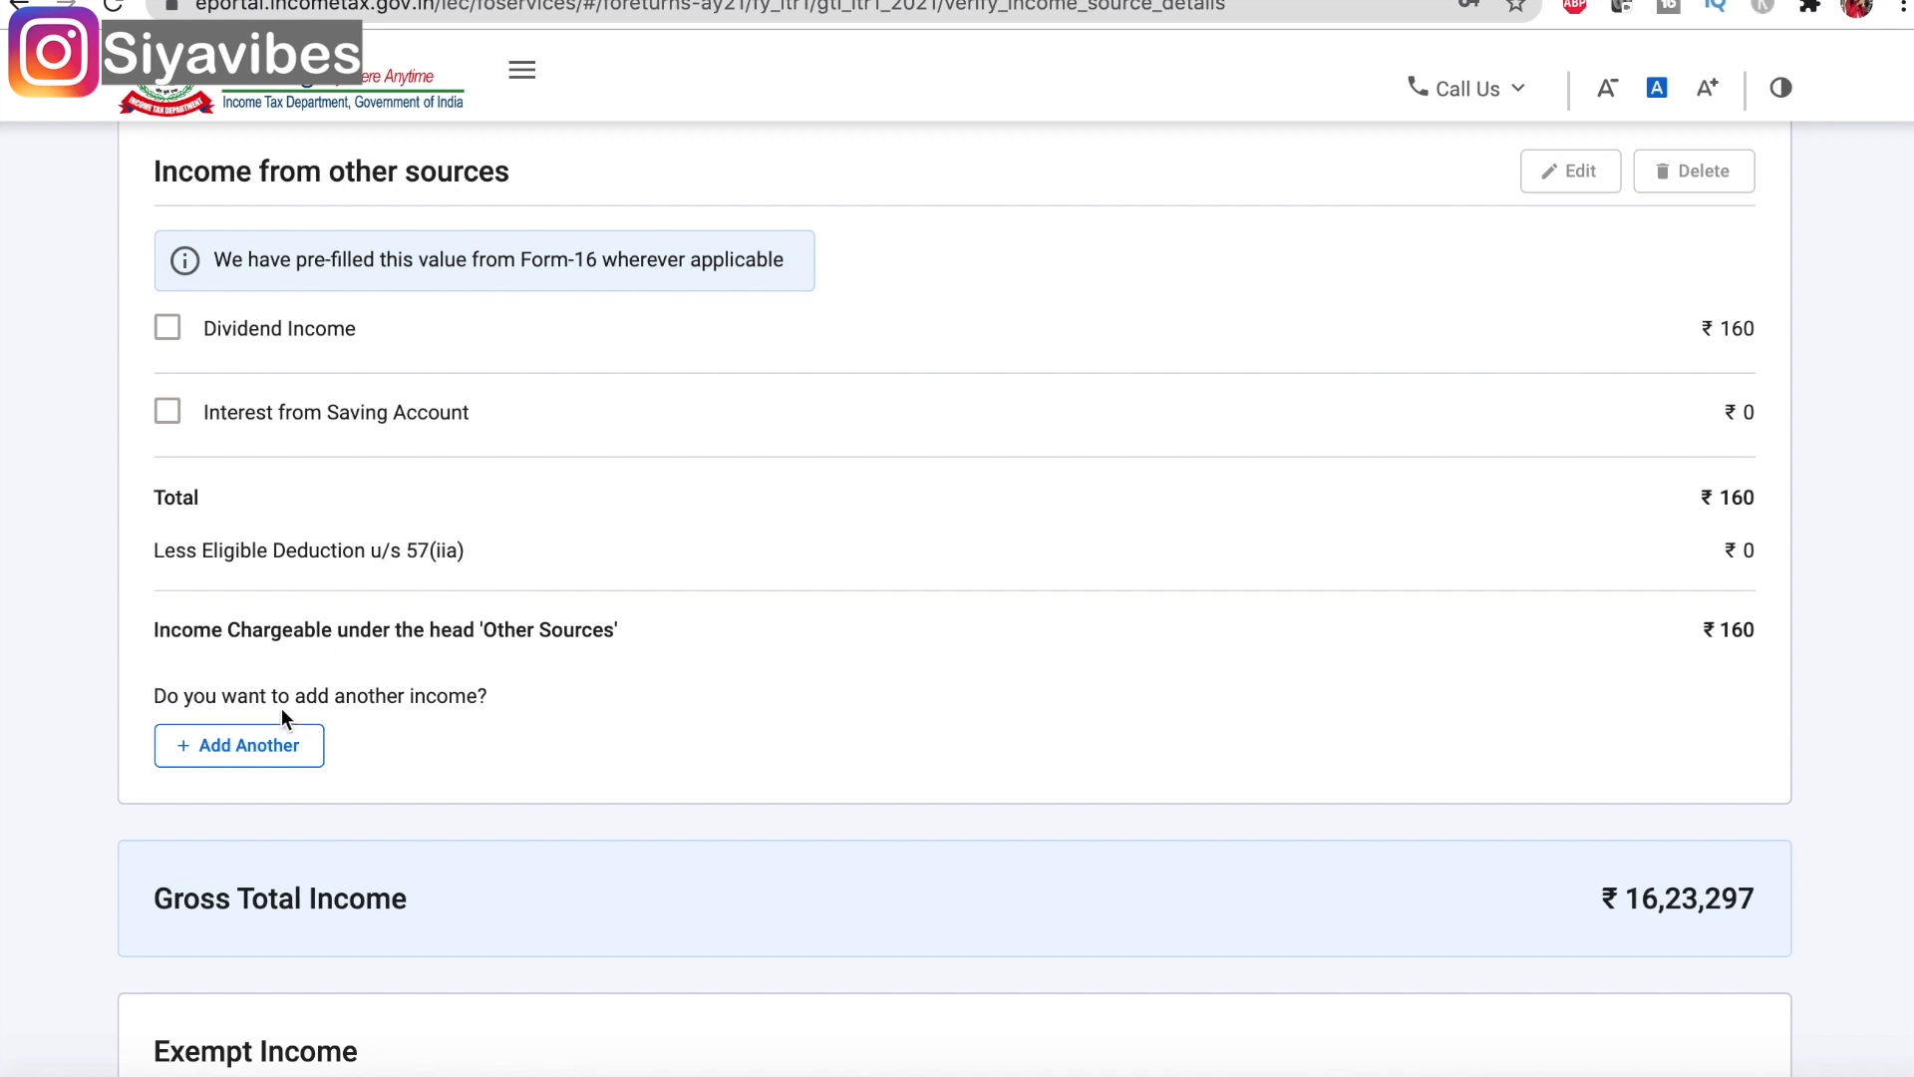
click(273, 758)
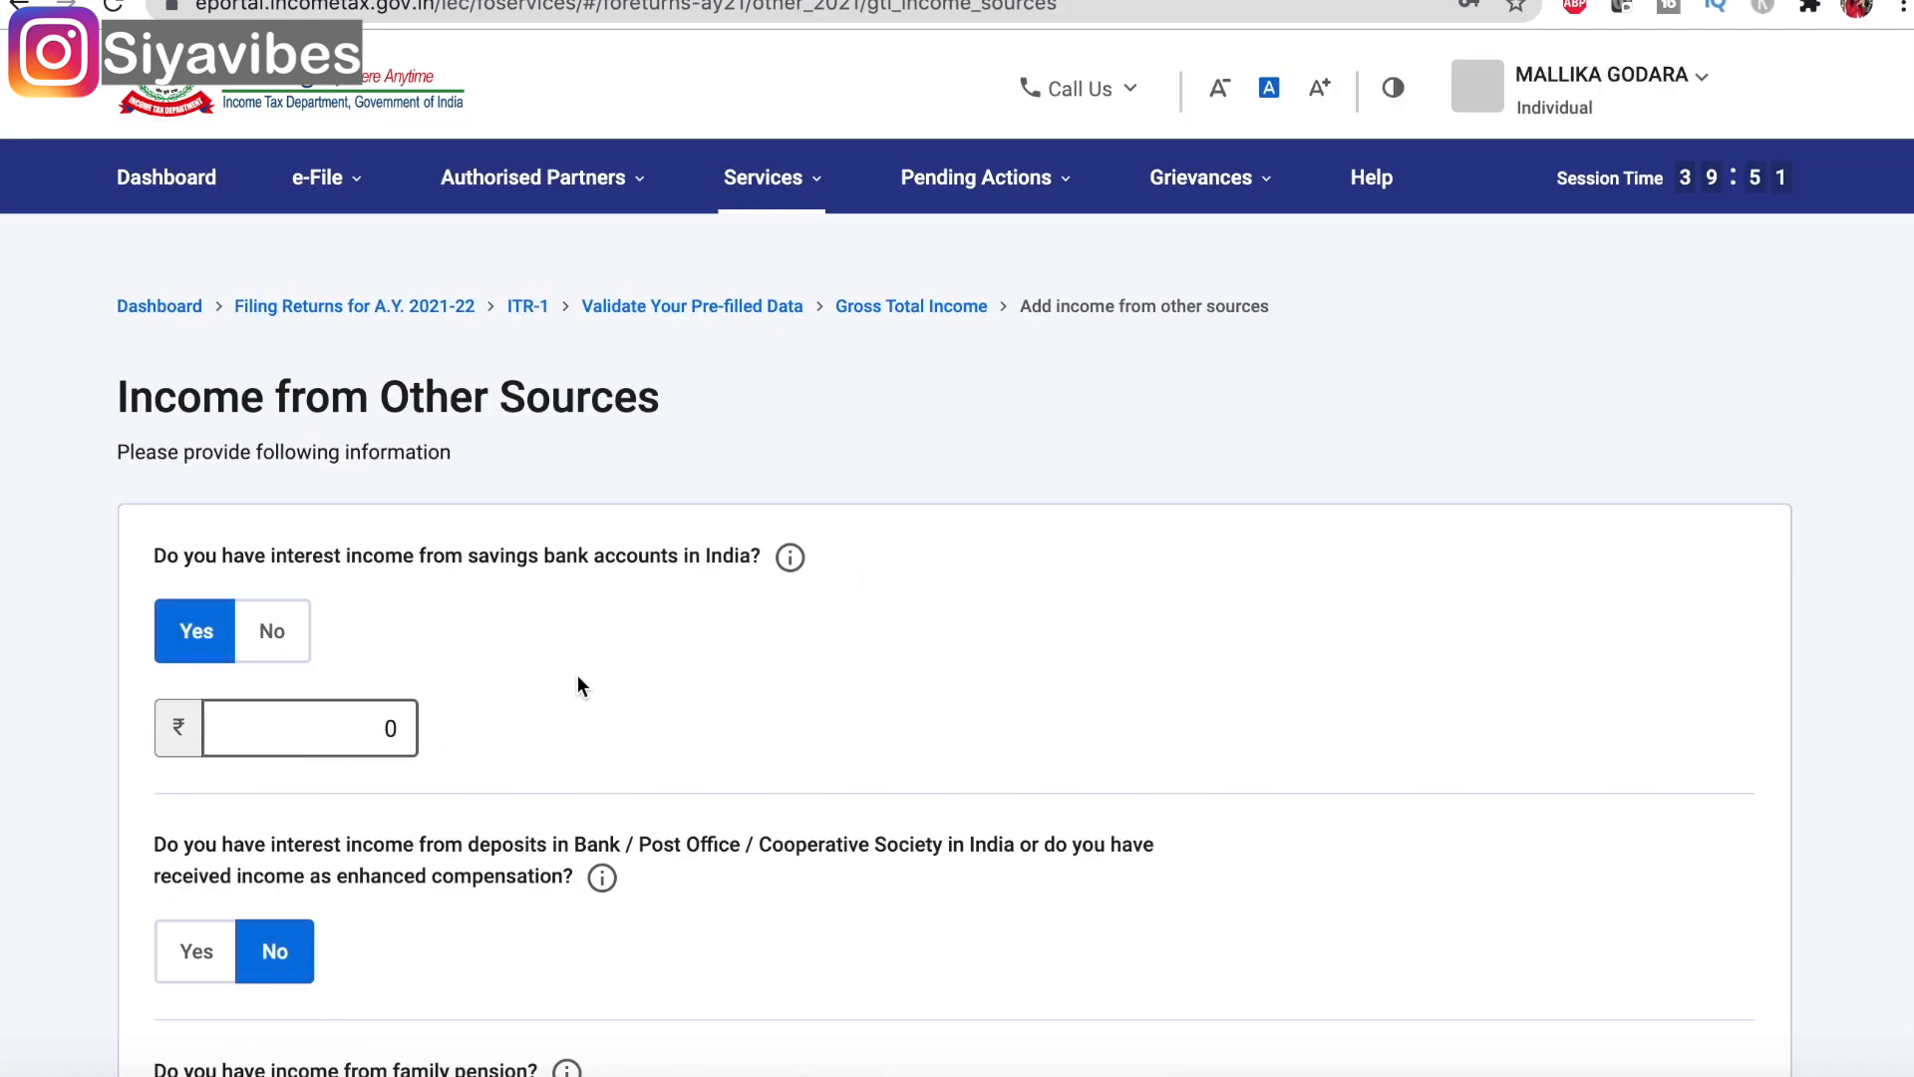
scroll(574, 682, down, 5)
scroll(272, 971, down, 12)
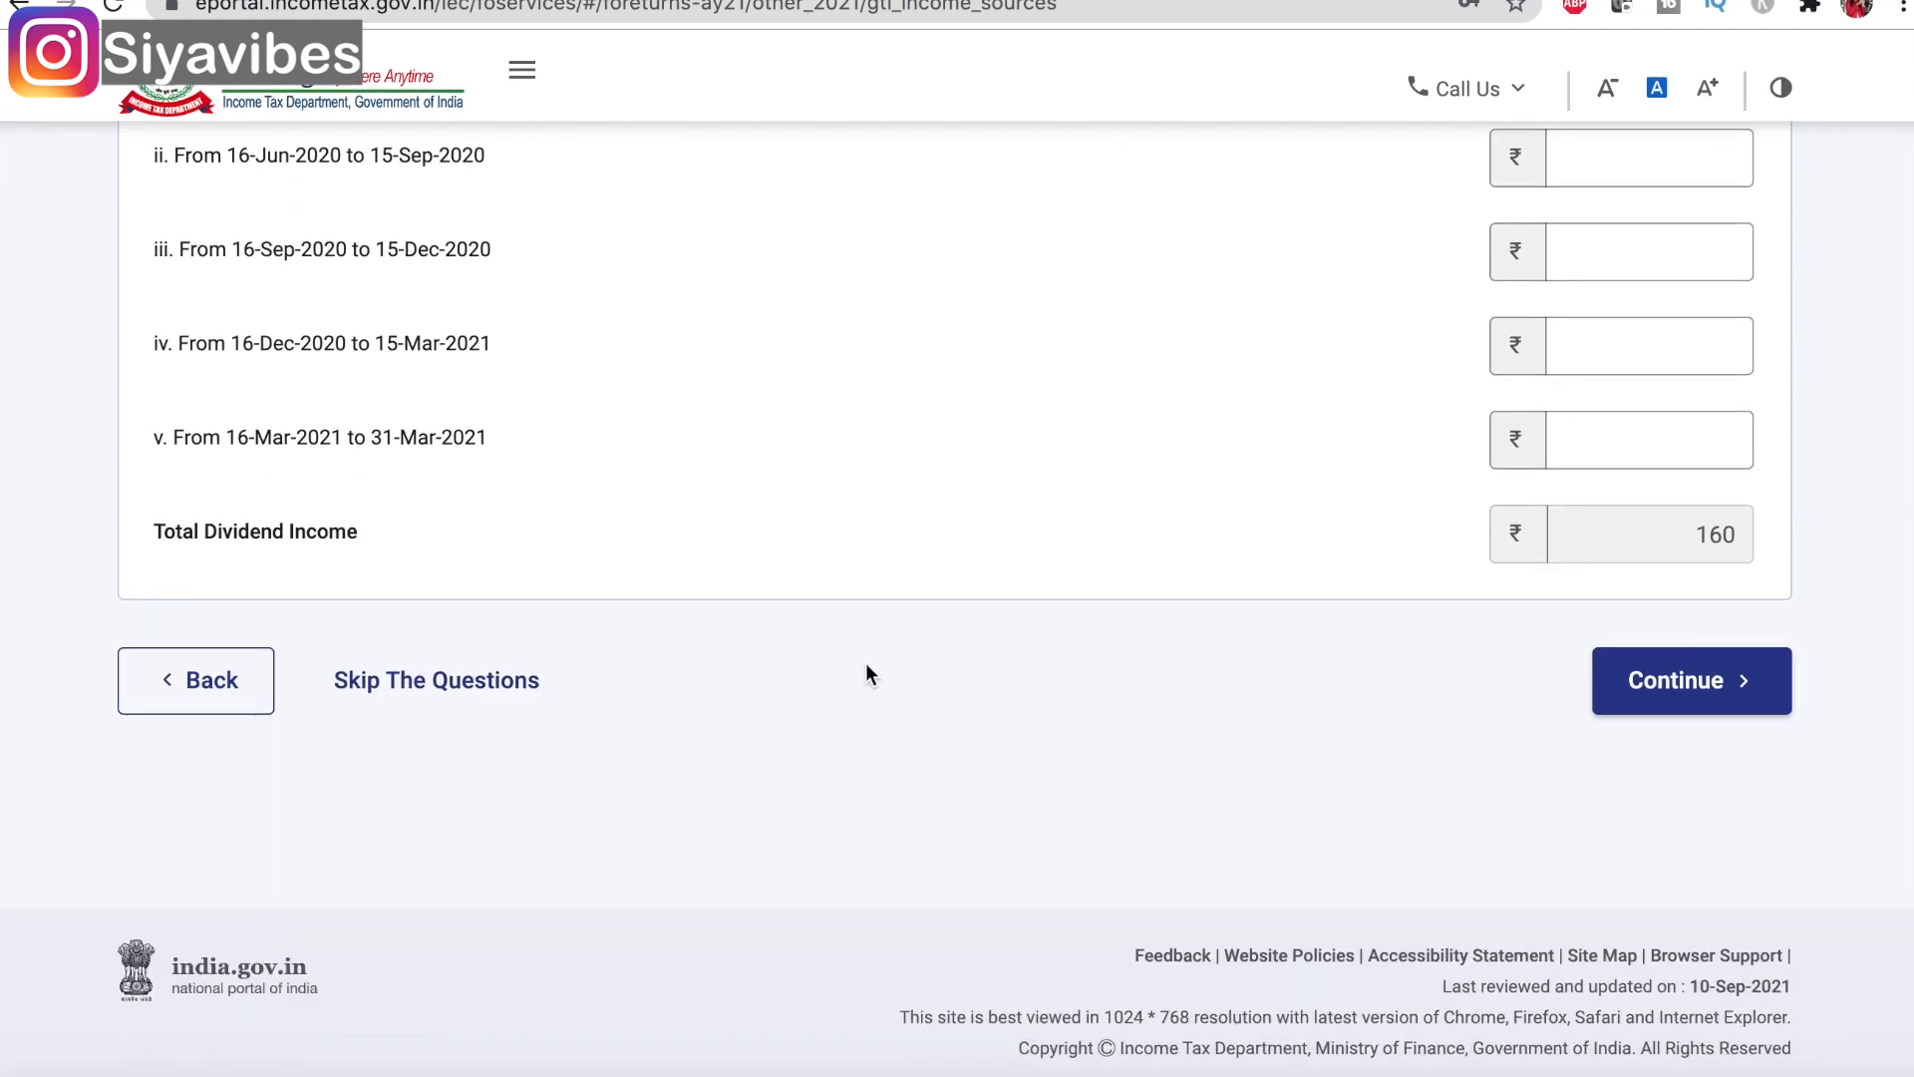
- Continue past the other income questions and confirm the Gross Total Income section
click(1758, 686)
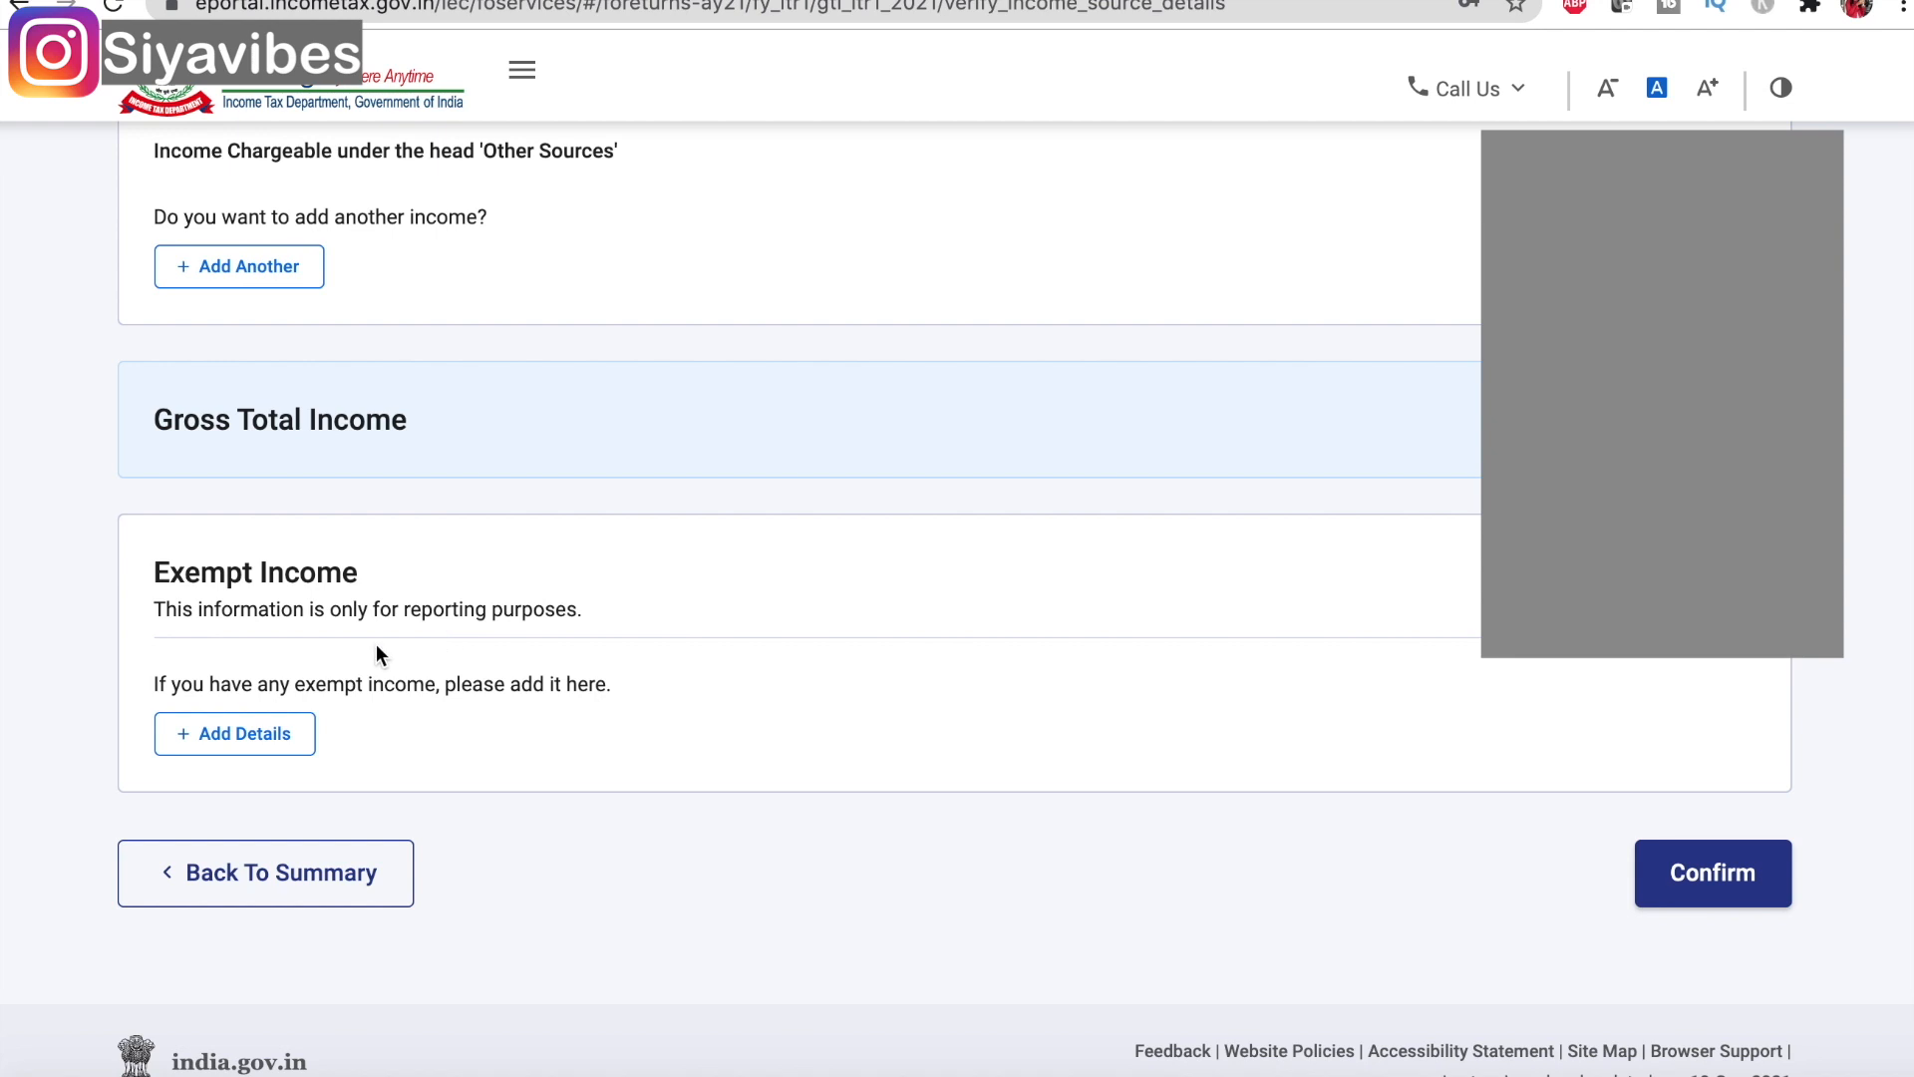
scroll(289, 676, up, 1)
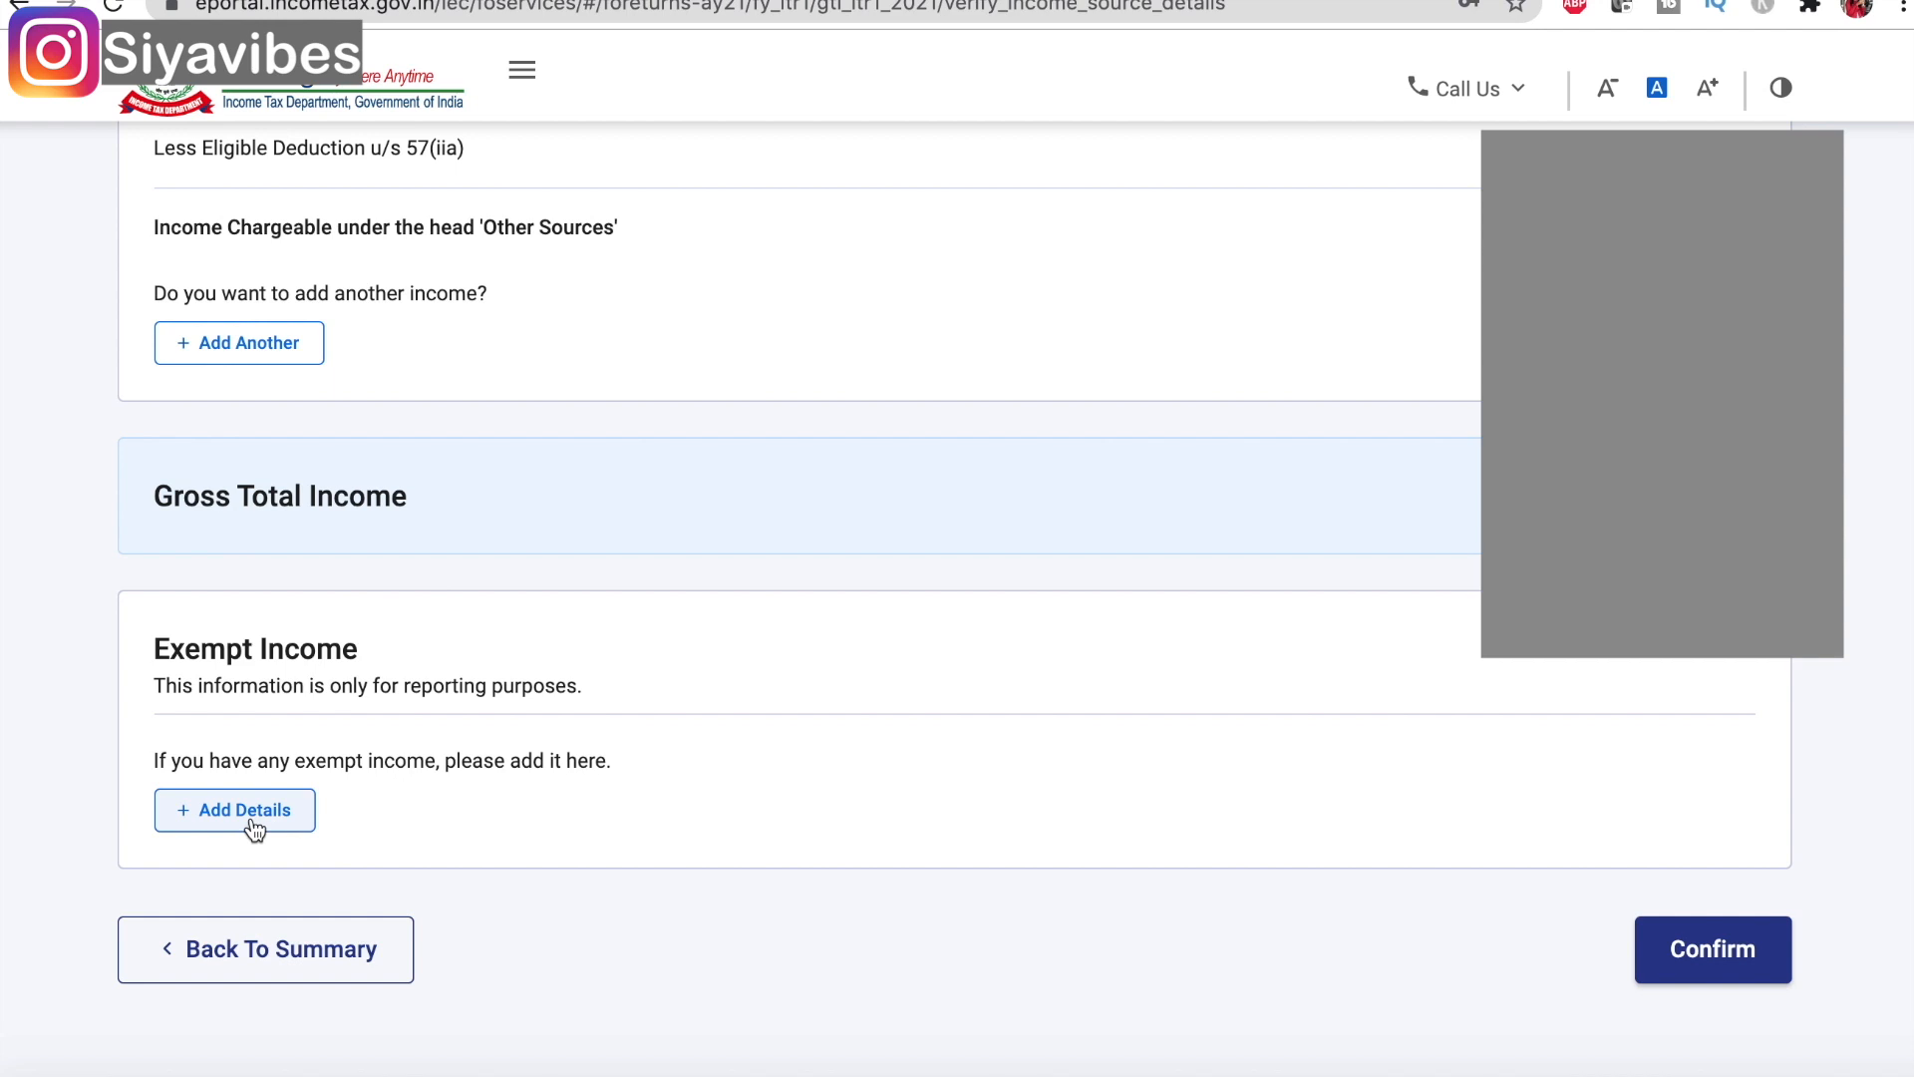
click(1744, 970)
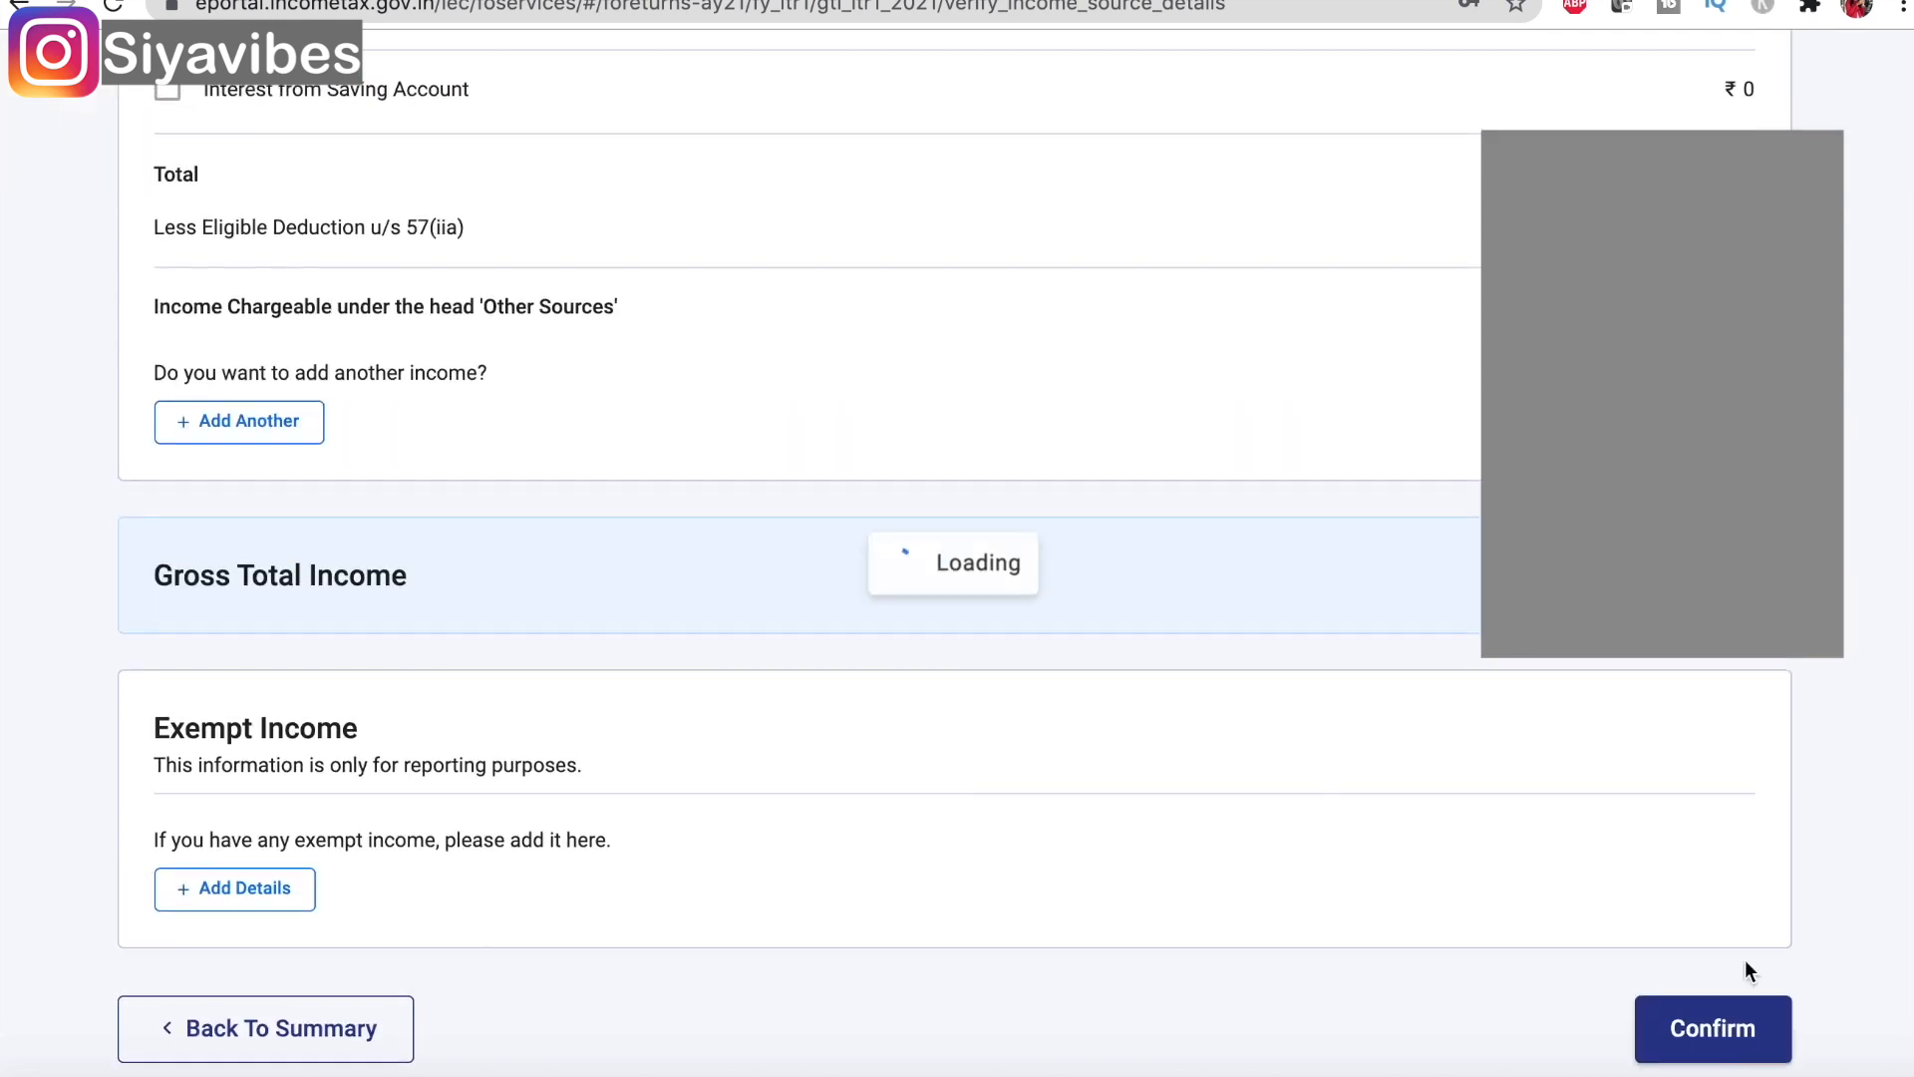
- Open the Total Deductions section from the return summary and answer No to claiming a deduction for donation paid
scroll(638, 686, down, 2)
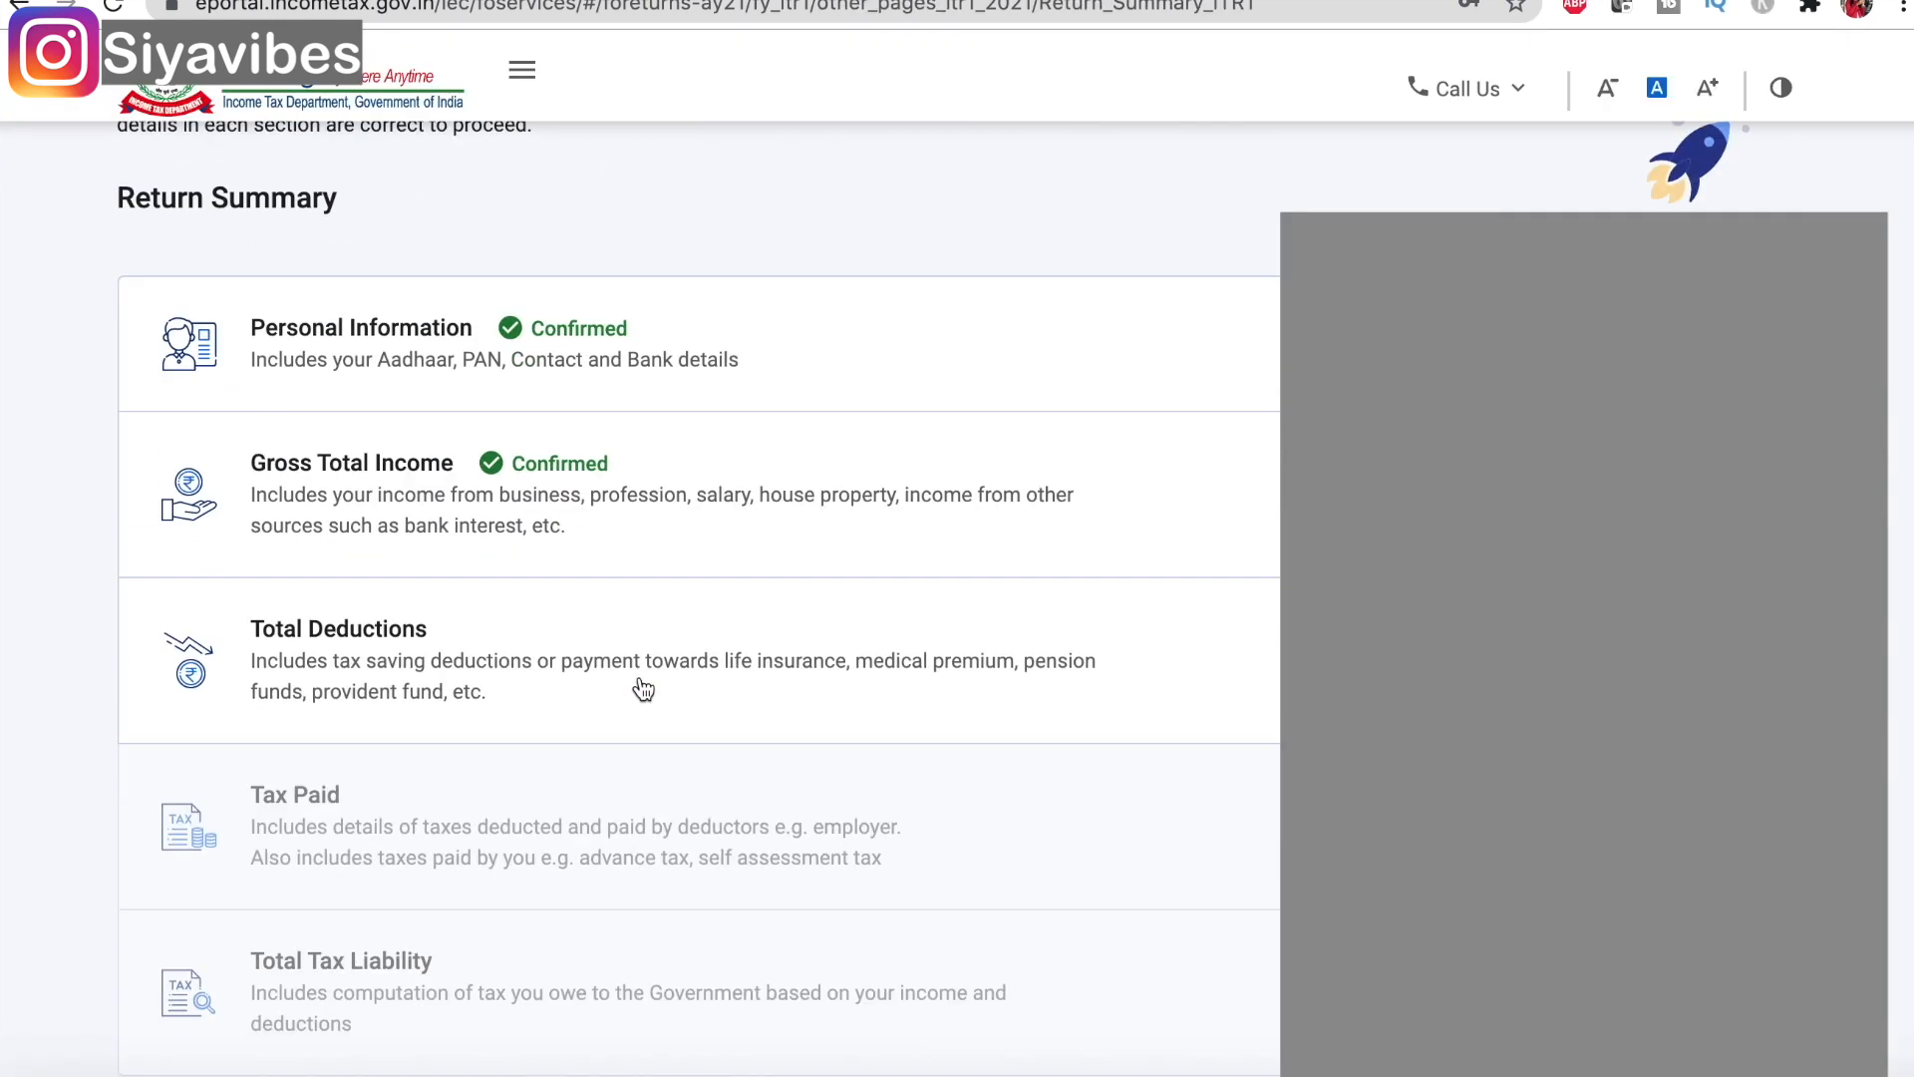
click(351, 620)
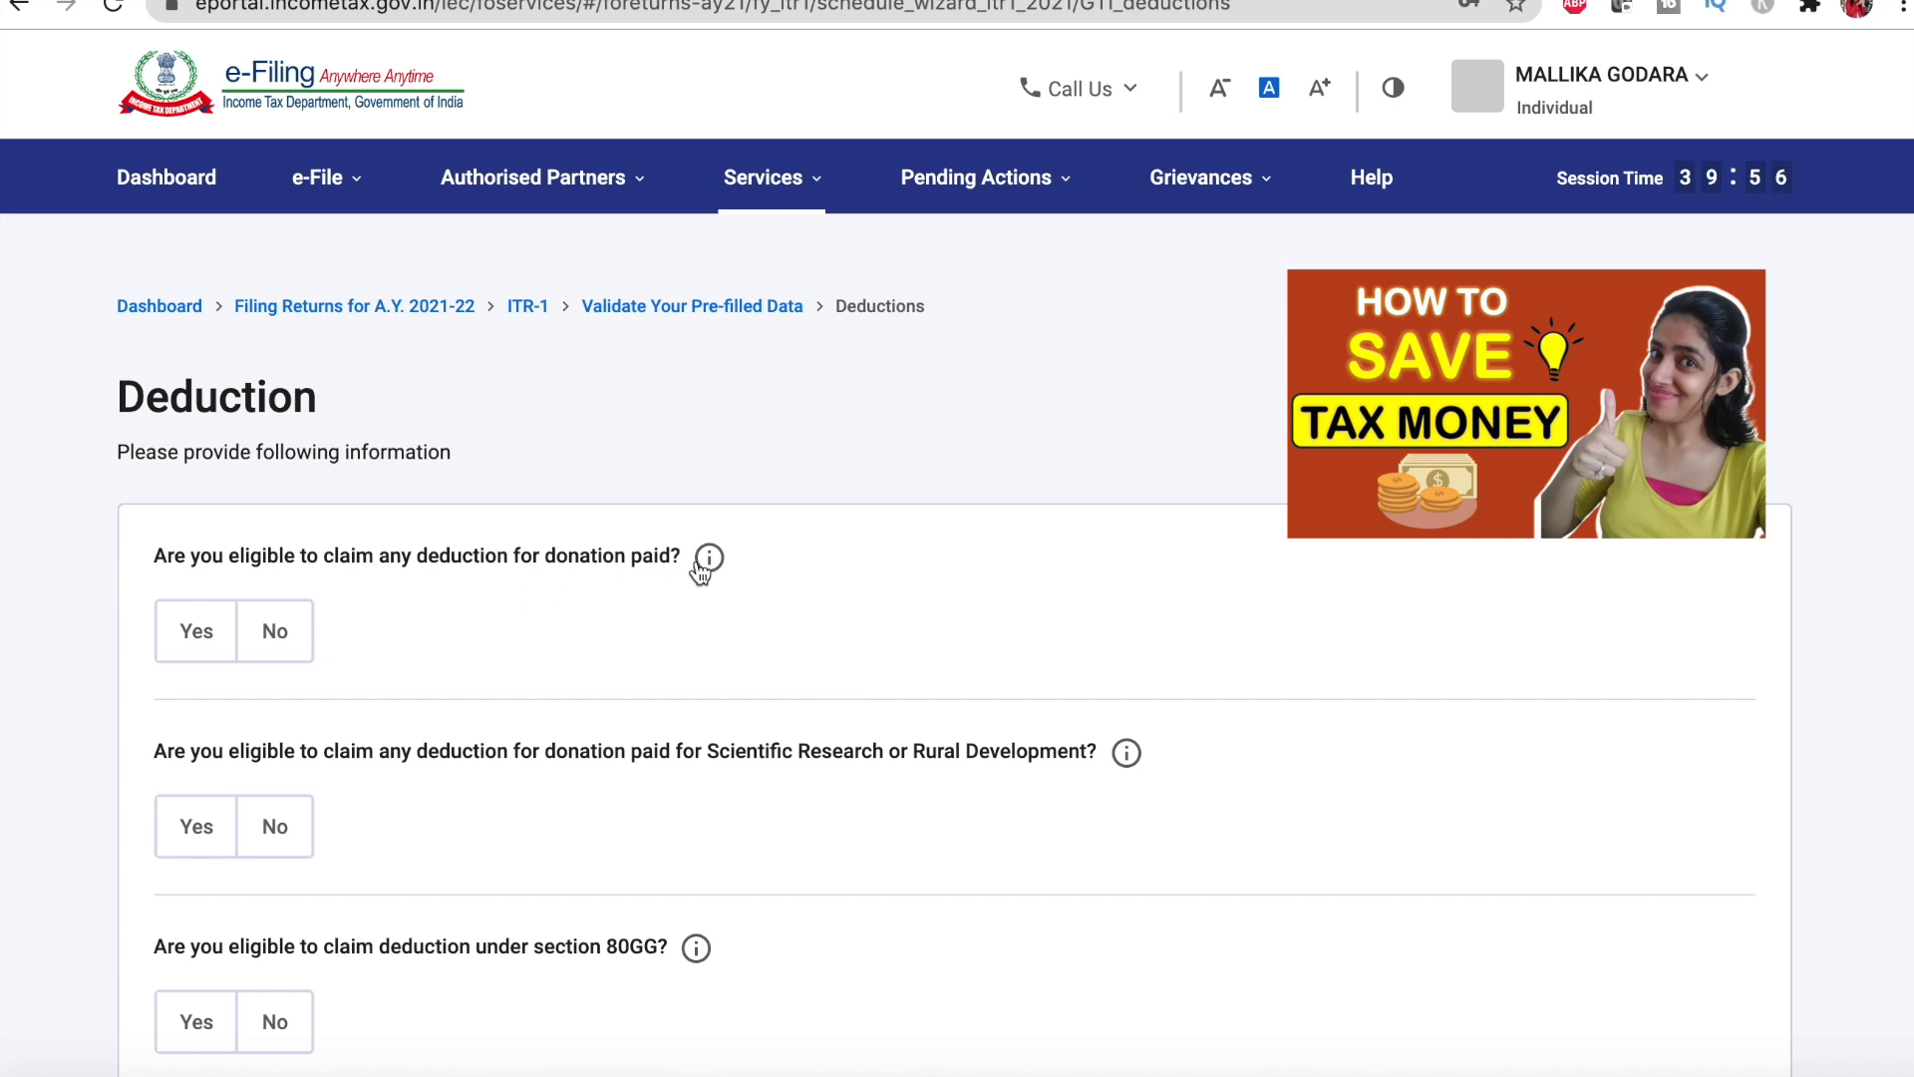
click(276, 638)
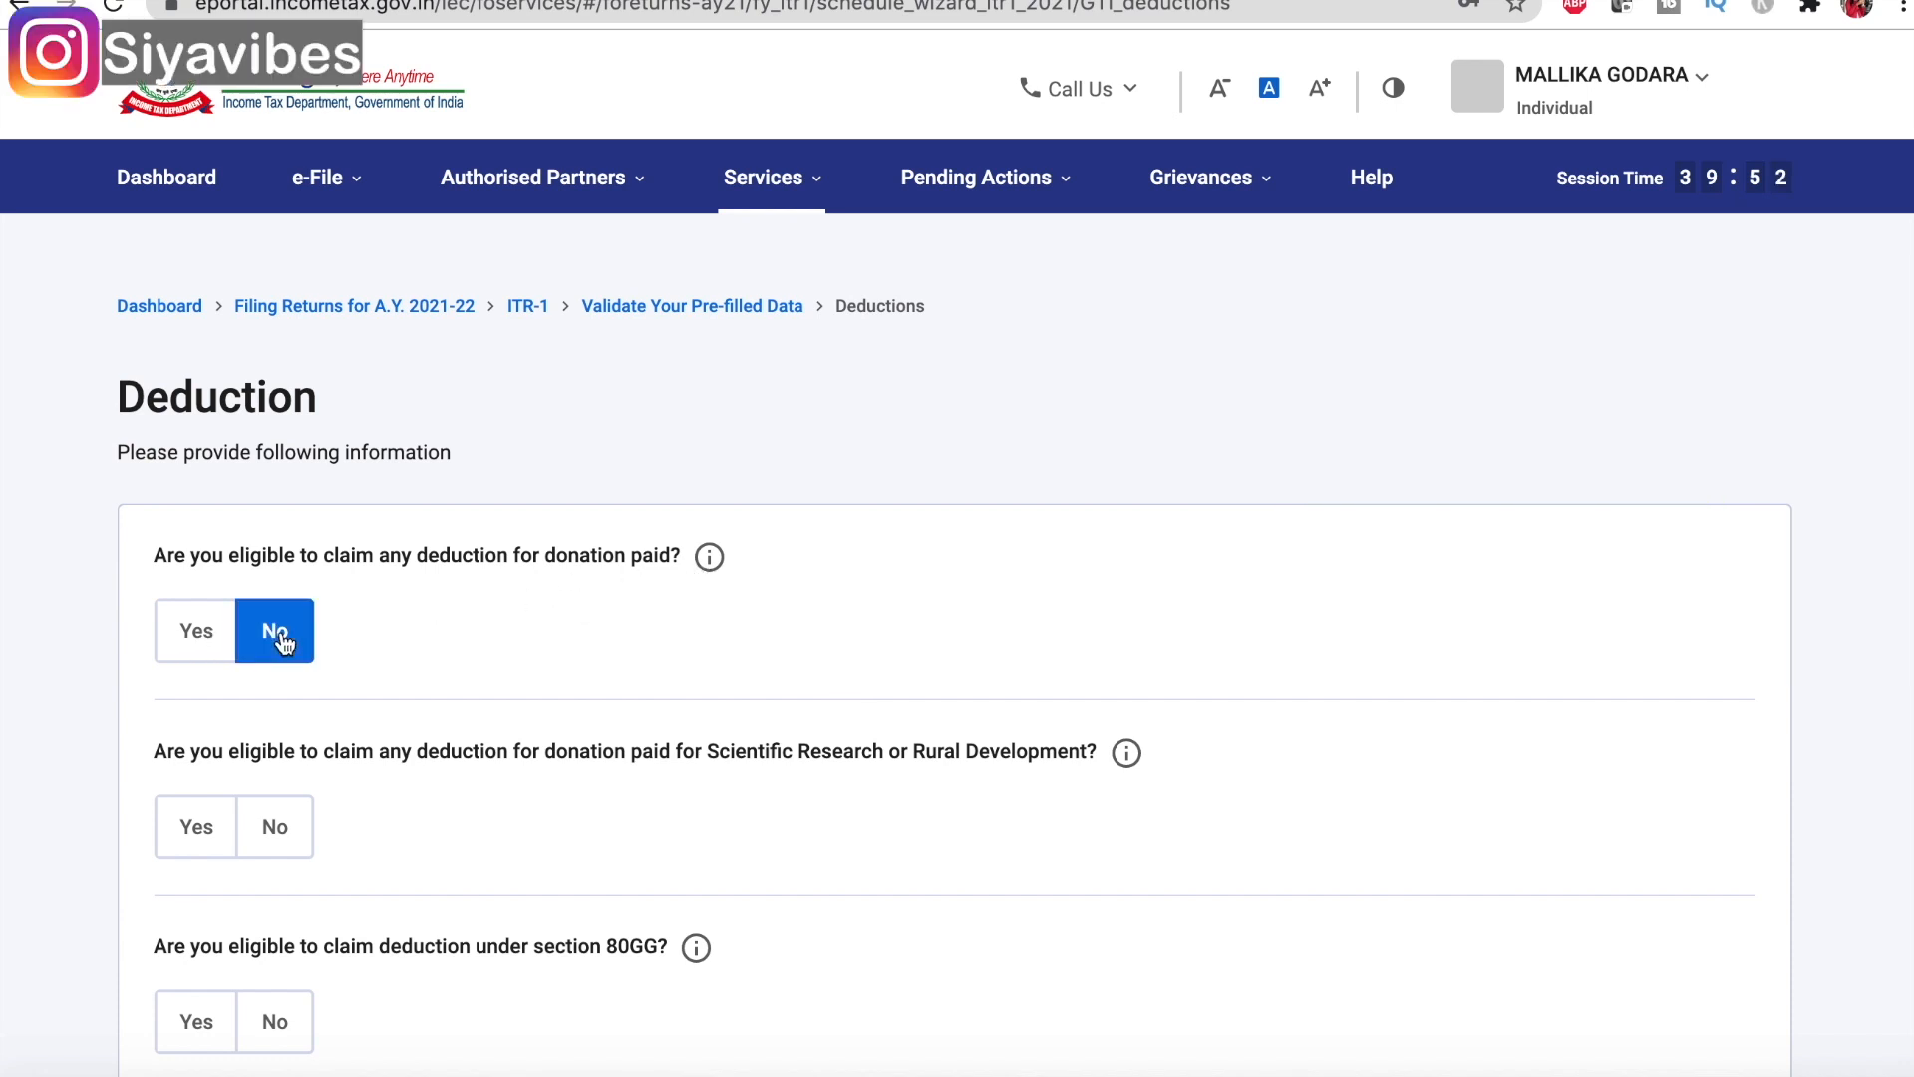
- Answer No to the deductions for Scientific Research or Rural Development donations and for section 80GG
scroll(611, 752, down, 3)
click(274, 539)
scroll(273, 549, down, 1)
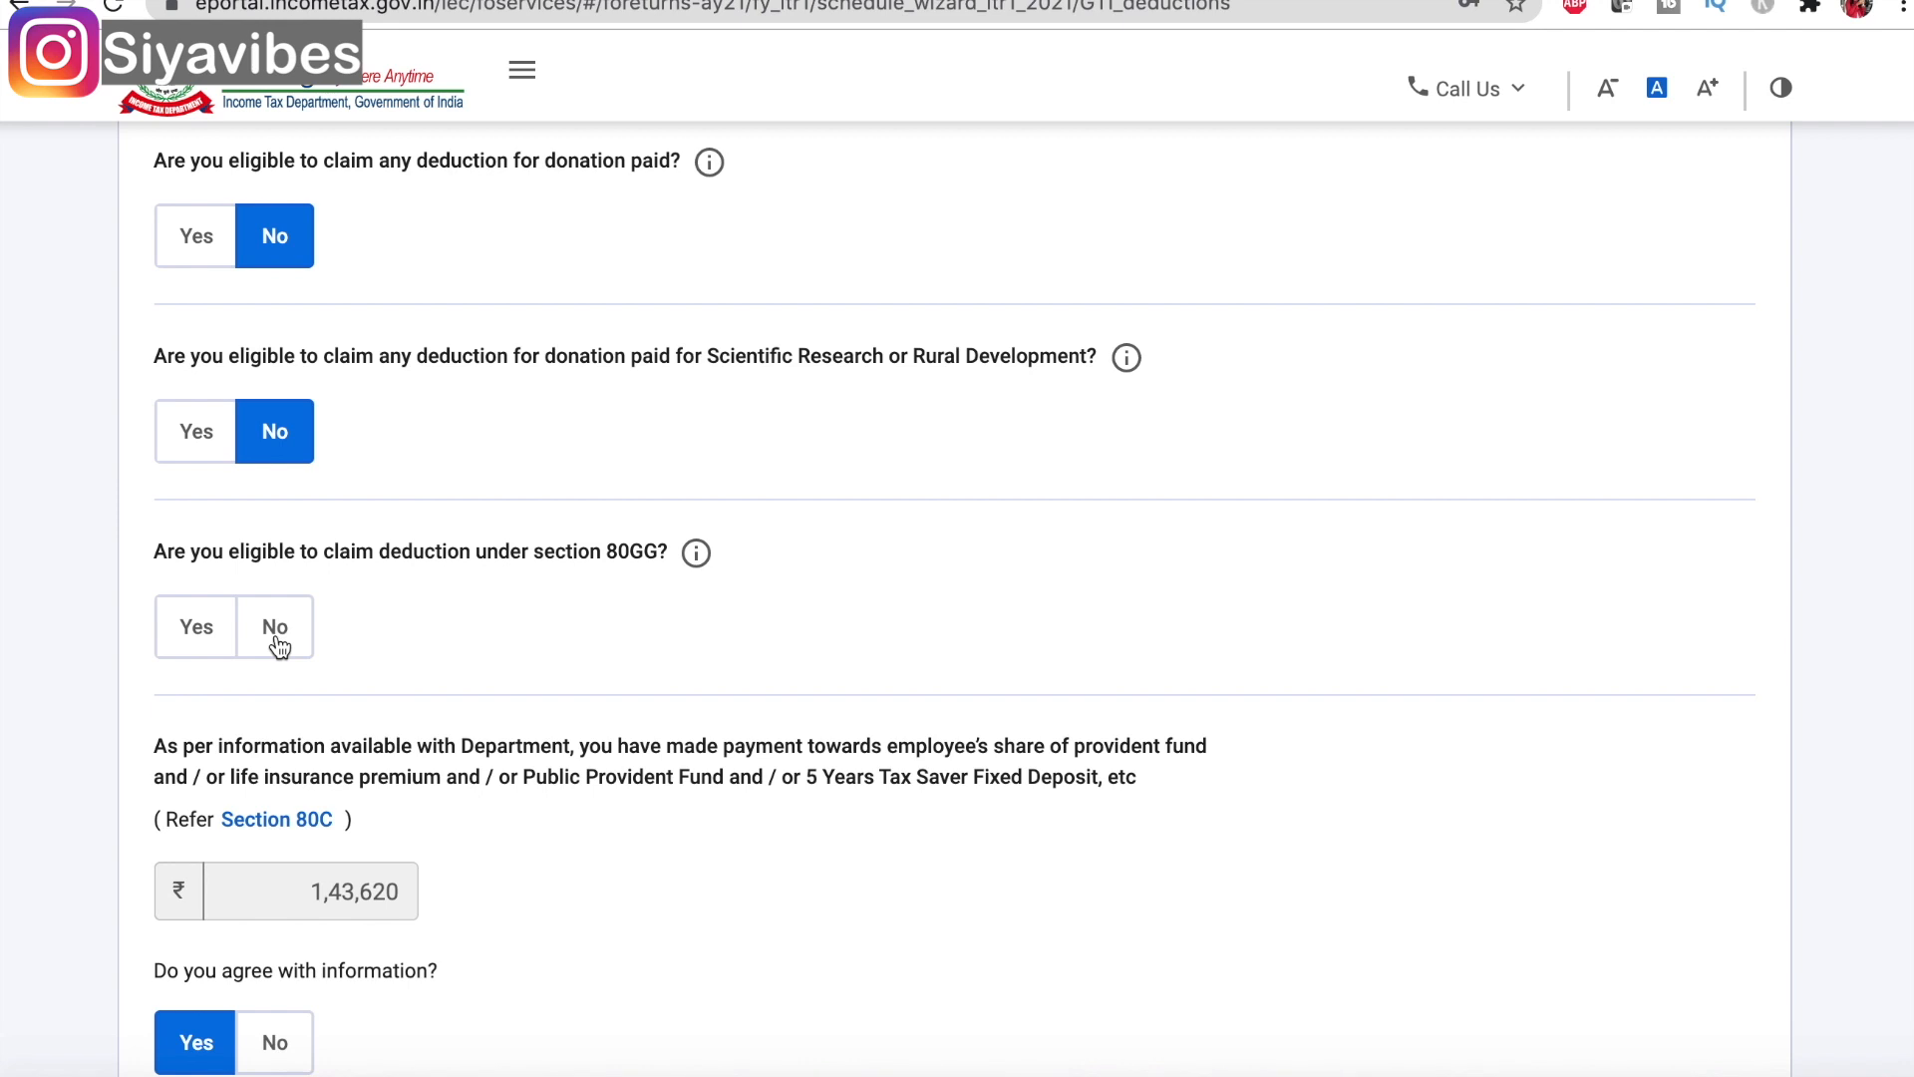
click(278, 647)
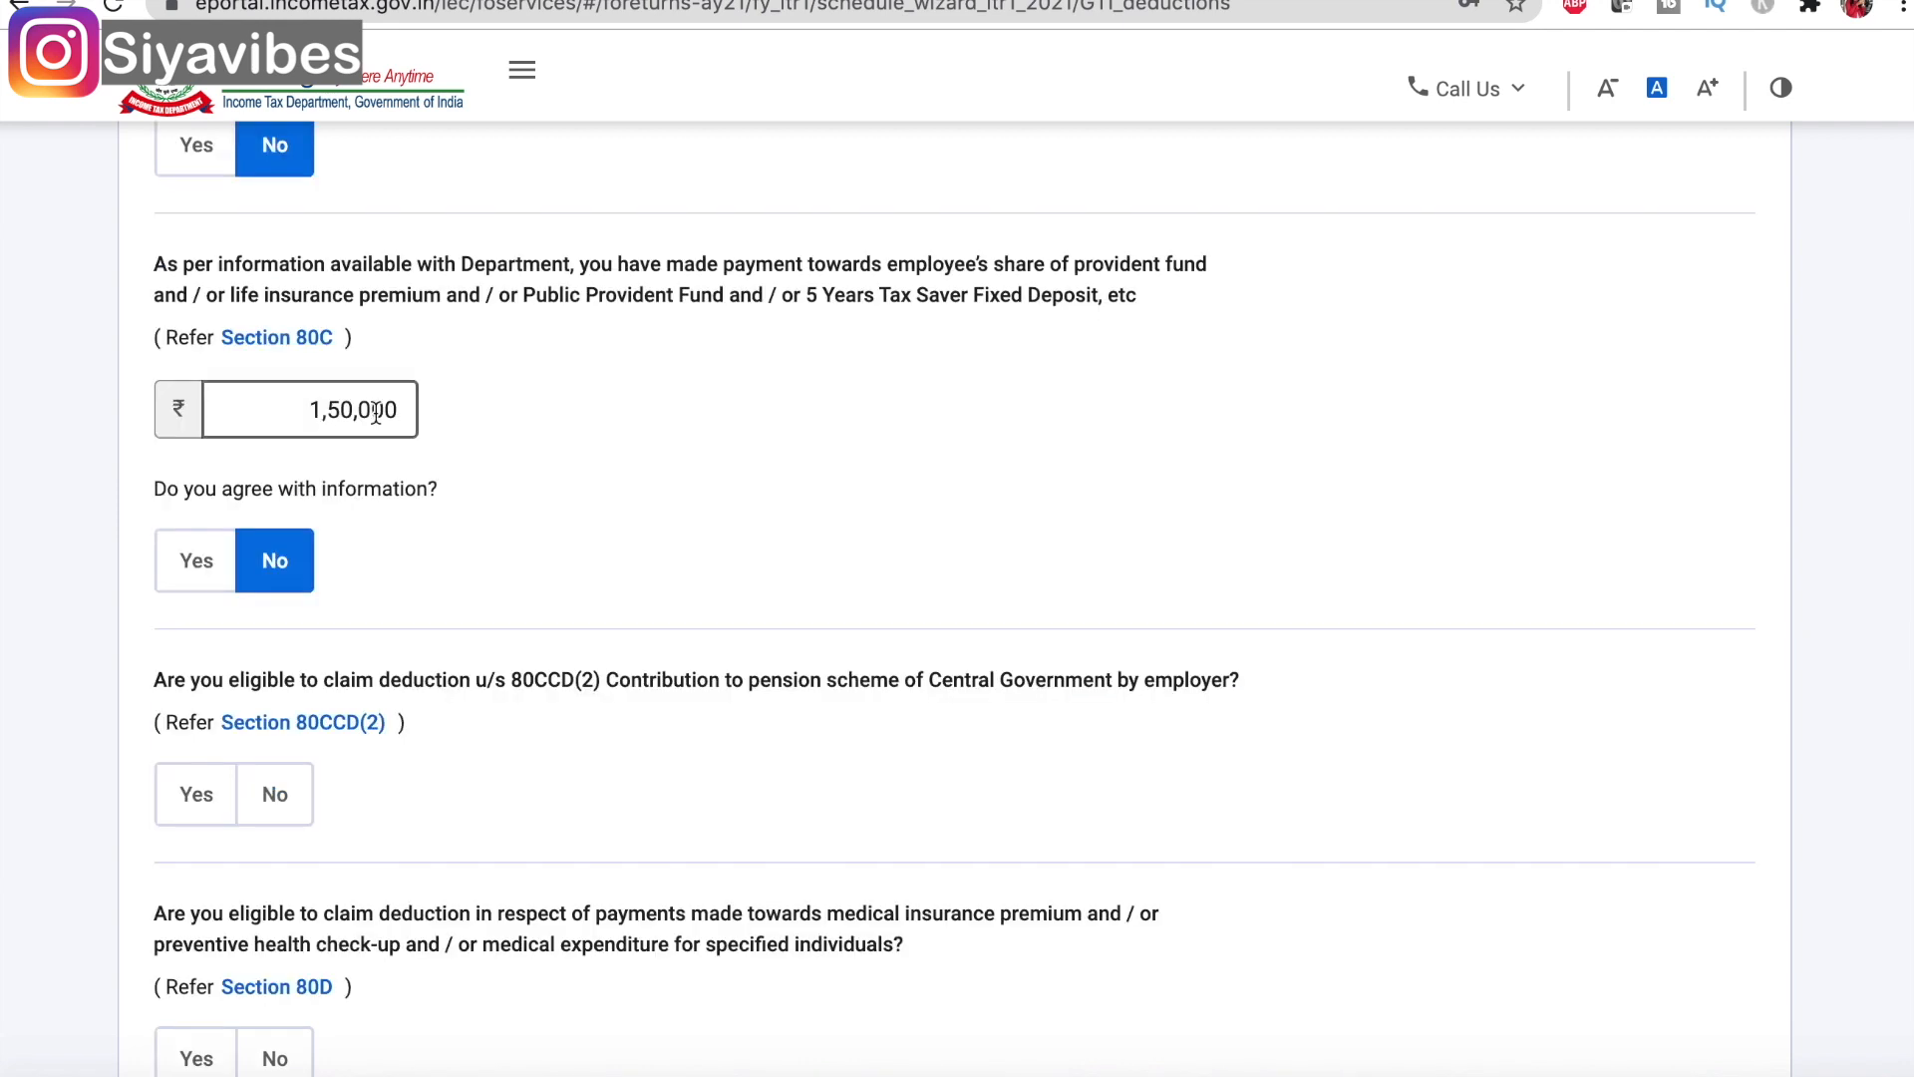
- Disagree with the pre-filled Section 80C information, set its amount to 1,50,000, and answer No to the 80CCD(2) deduction
click(489, 404)
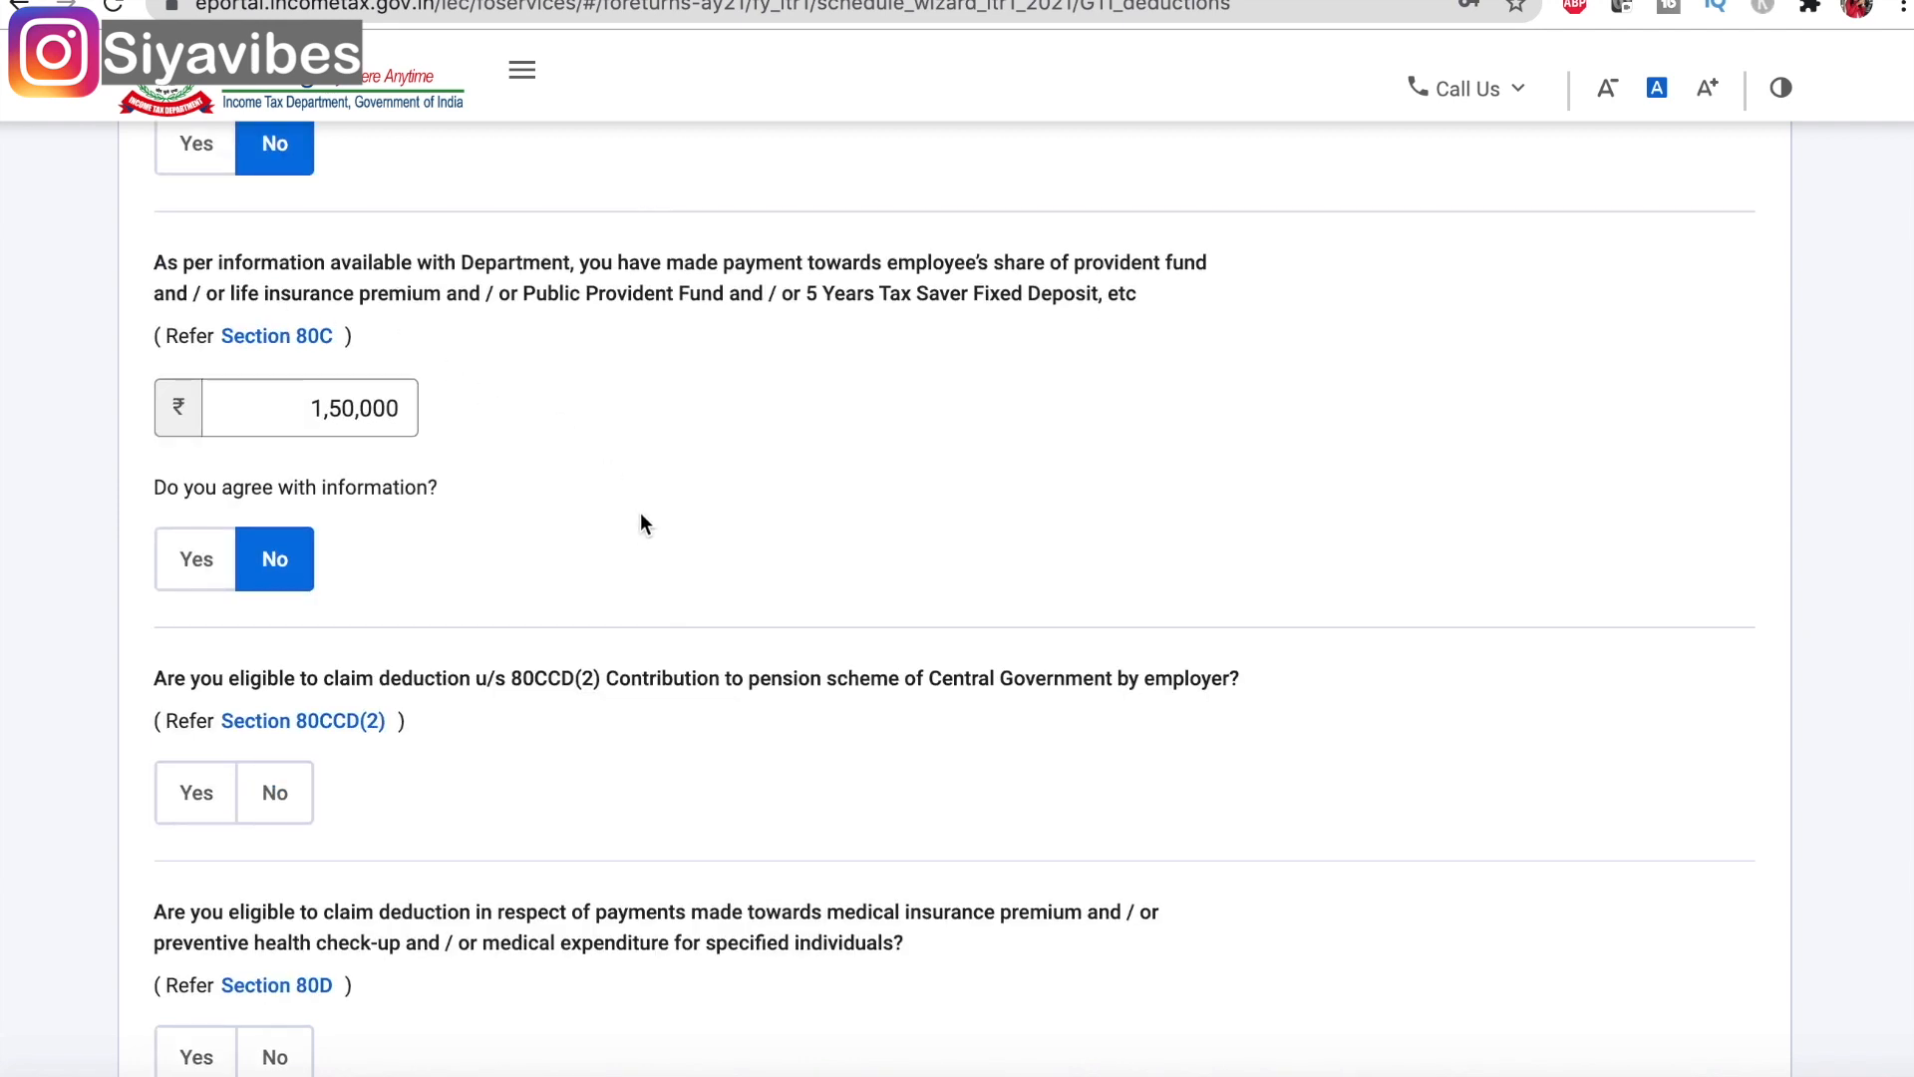
scroll(640, 522, down, 3)
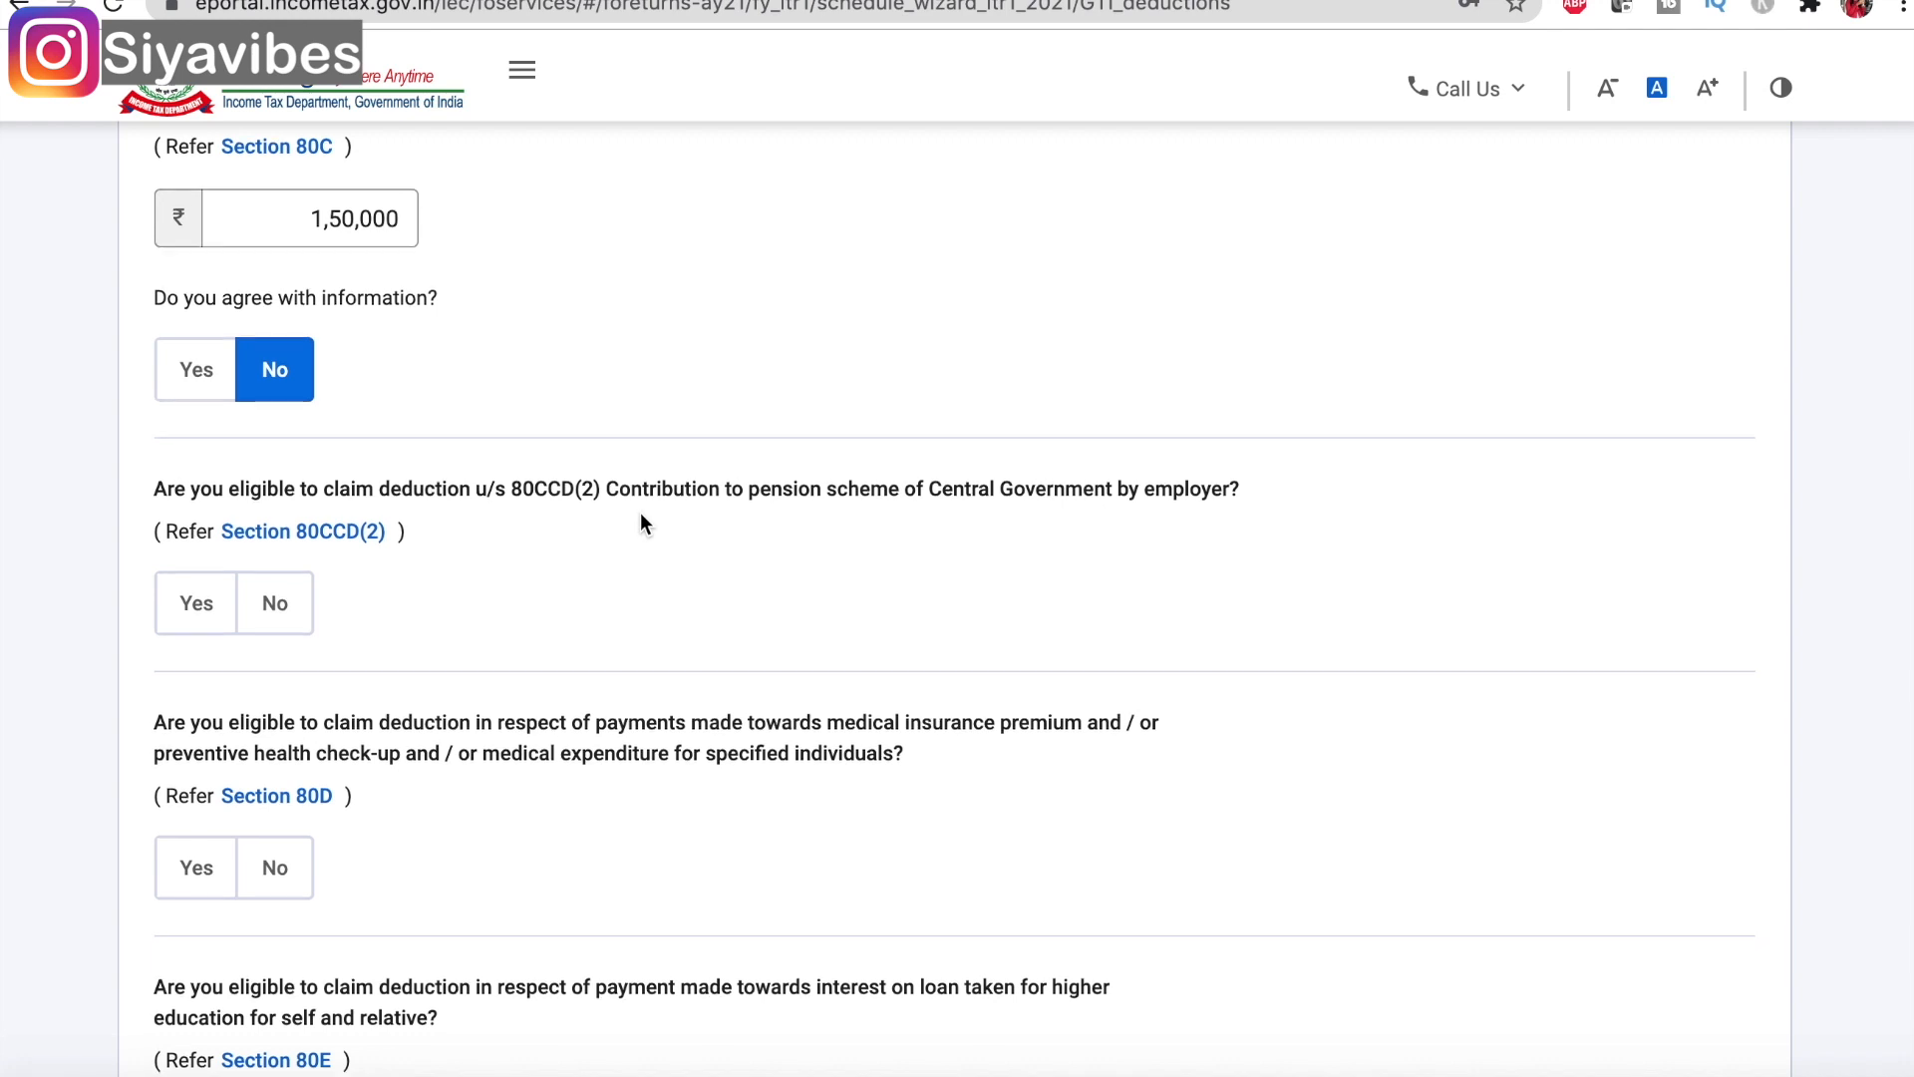
scroll(546, 504, down, 2)
click(280, 487)
scroll(648, 375, down, 1)
- Select the 80TTA deduction for interest on saving bank accounts among the other deductions and set its amount to 10000
scroll(603, 355, down, 3)
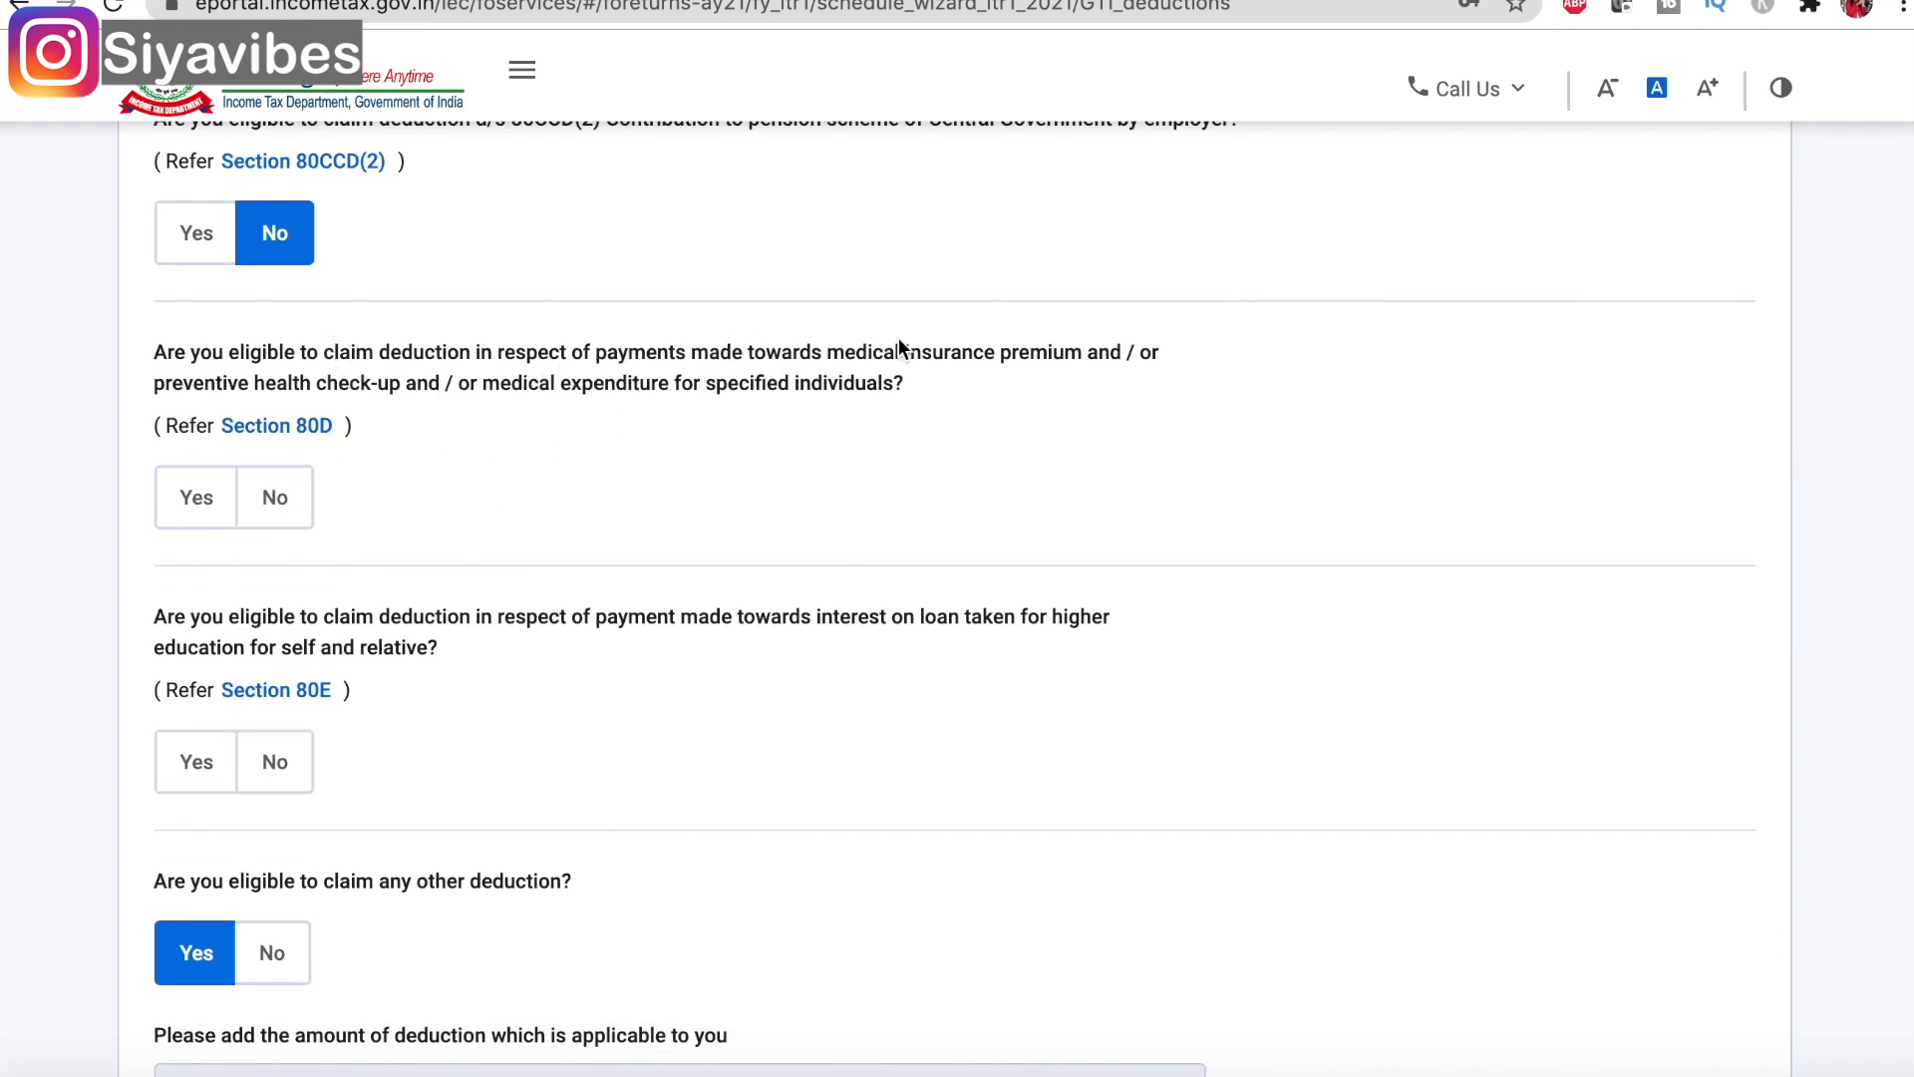
scroll(1088, 419, down, 1)
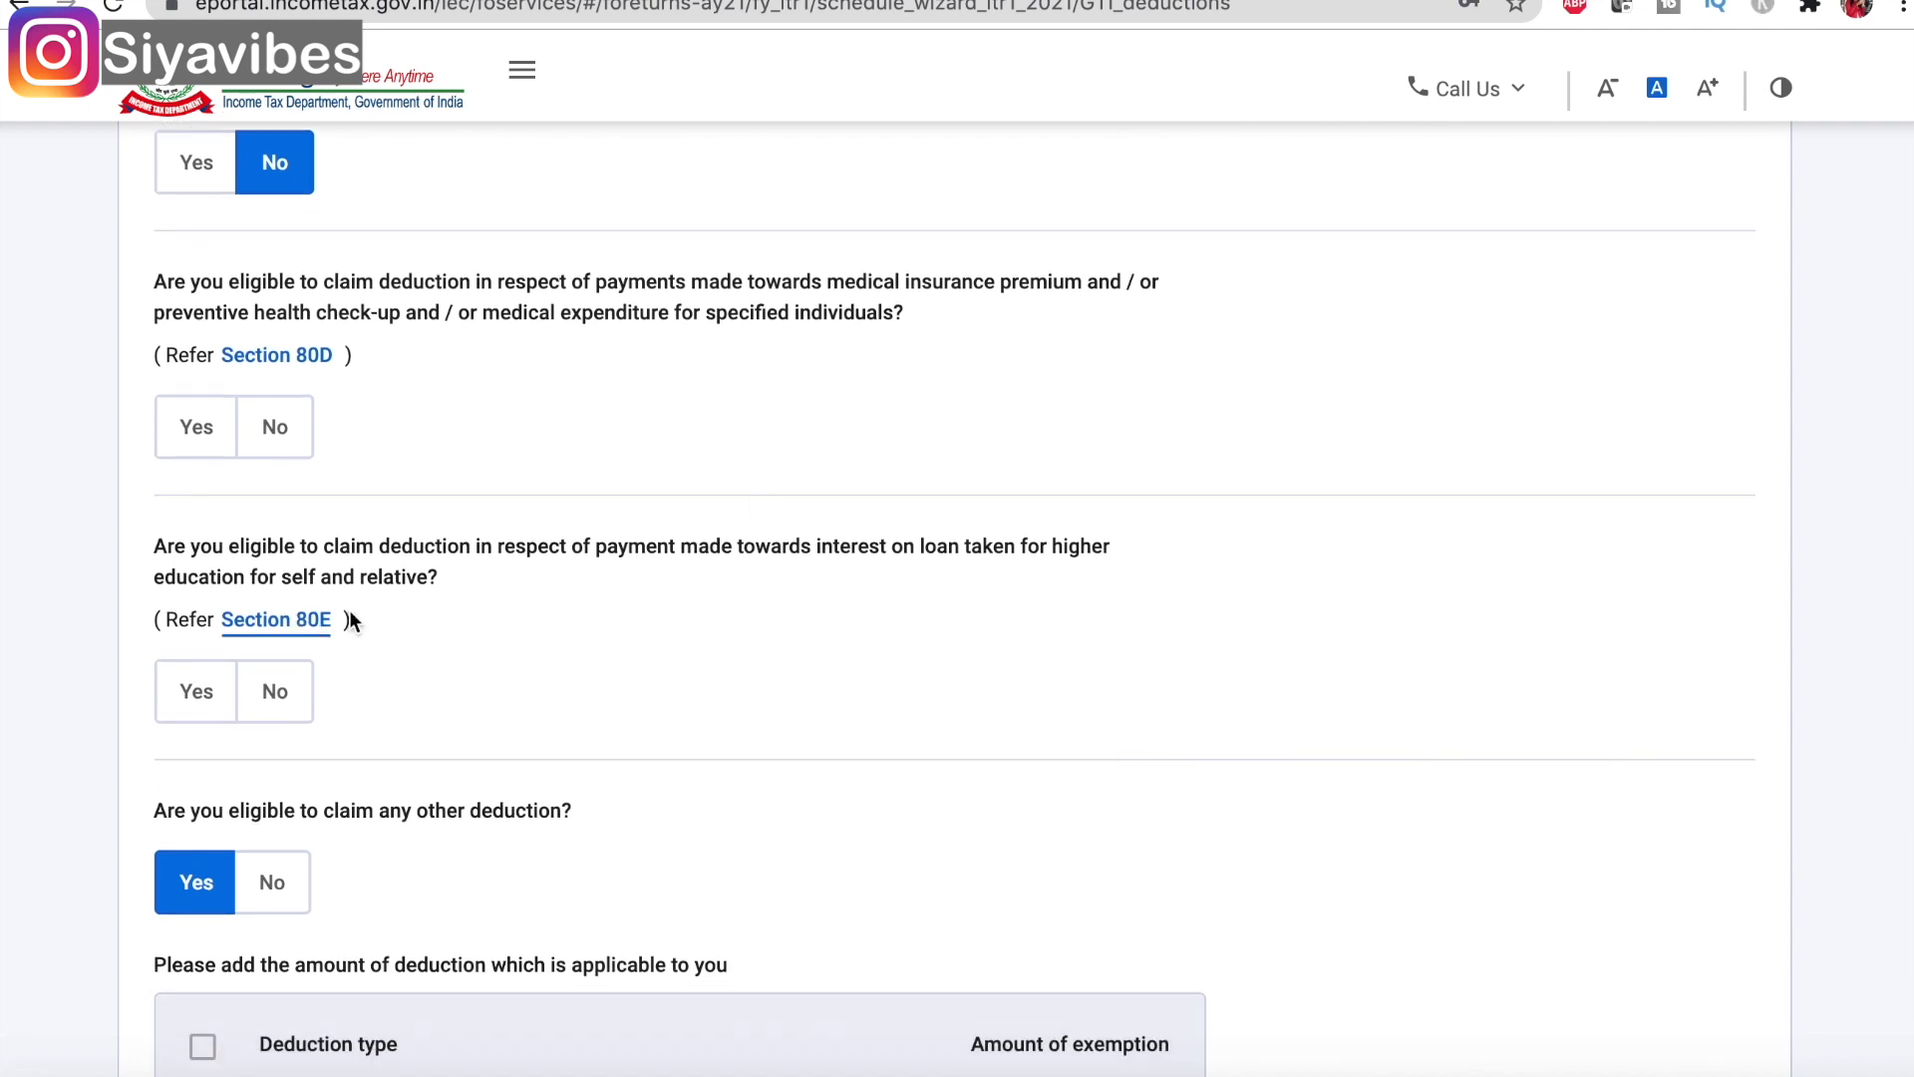
scroll(826, 632, down, 1)
scroll(387, 753, down, 6)
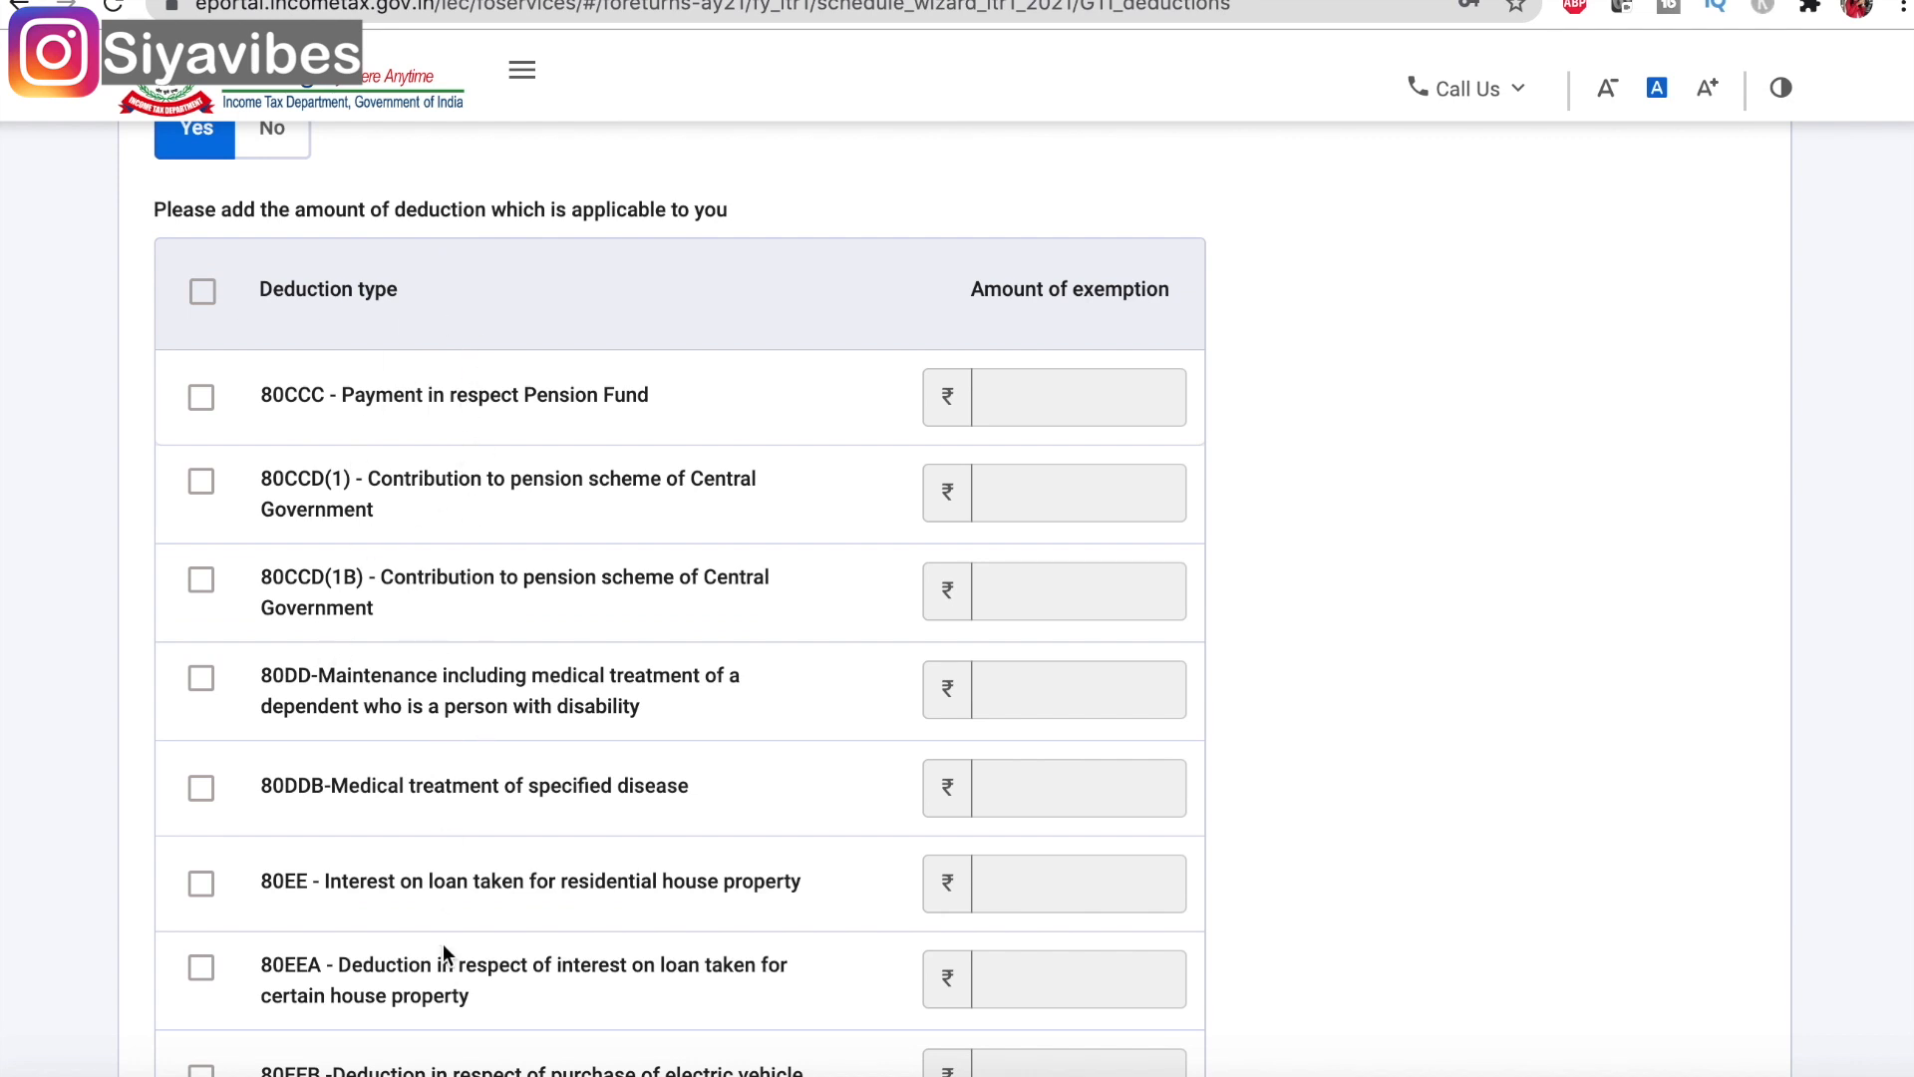
scroll(475, 917, down, 4)
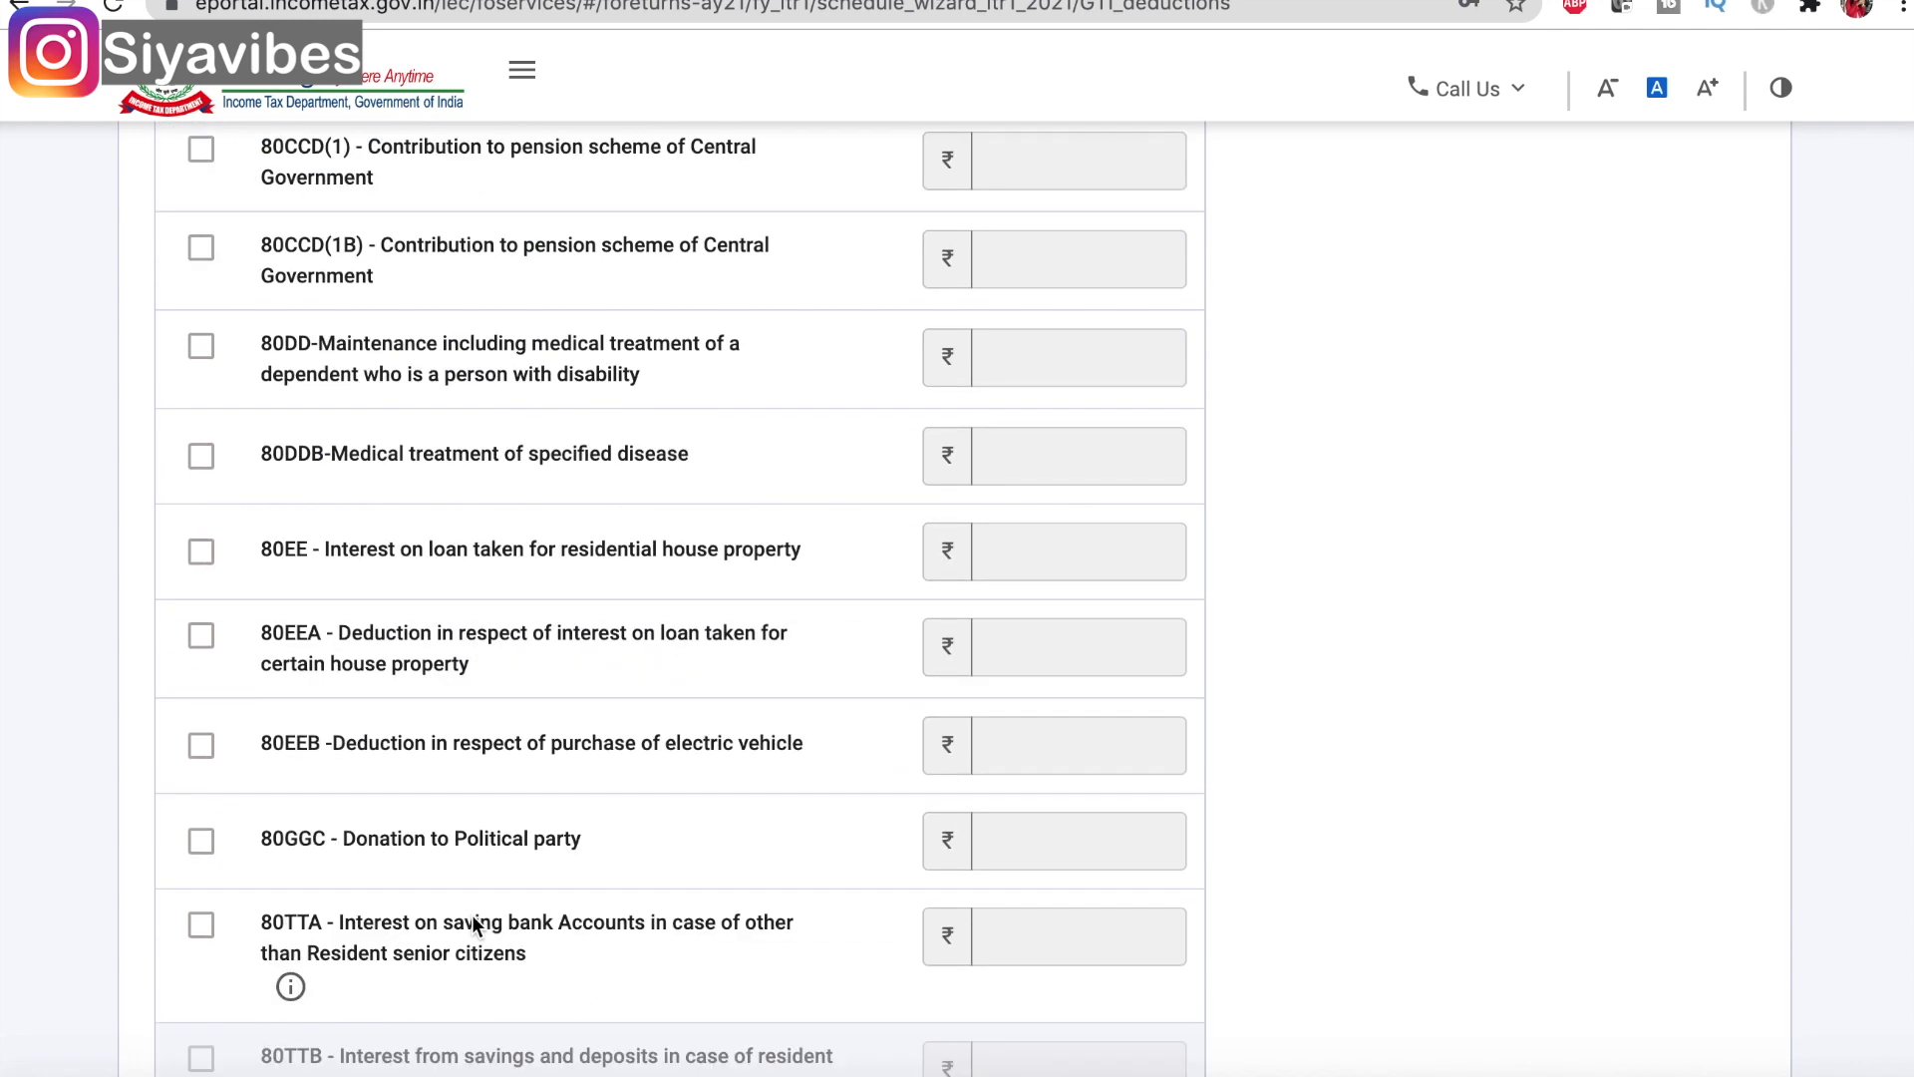
scroll(473, 919, down, 3)
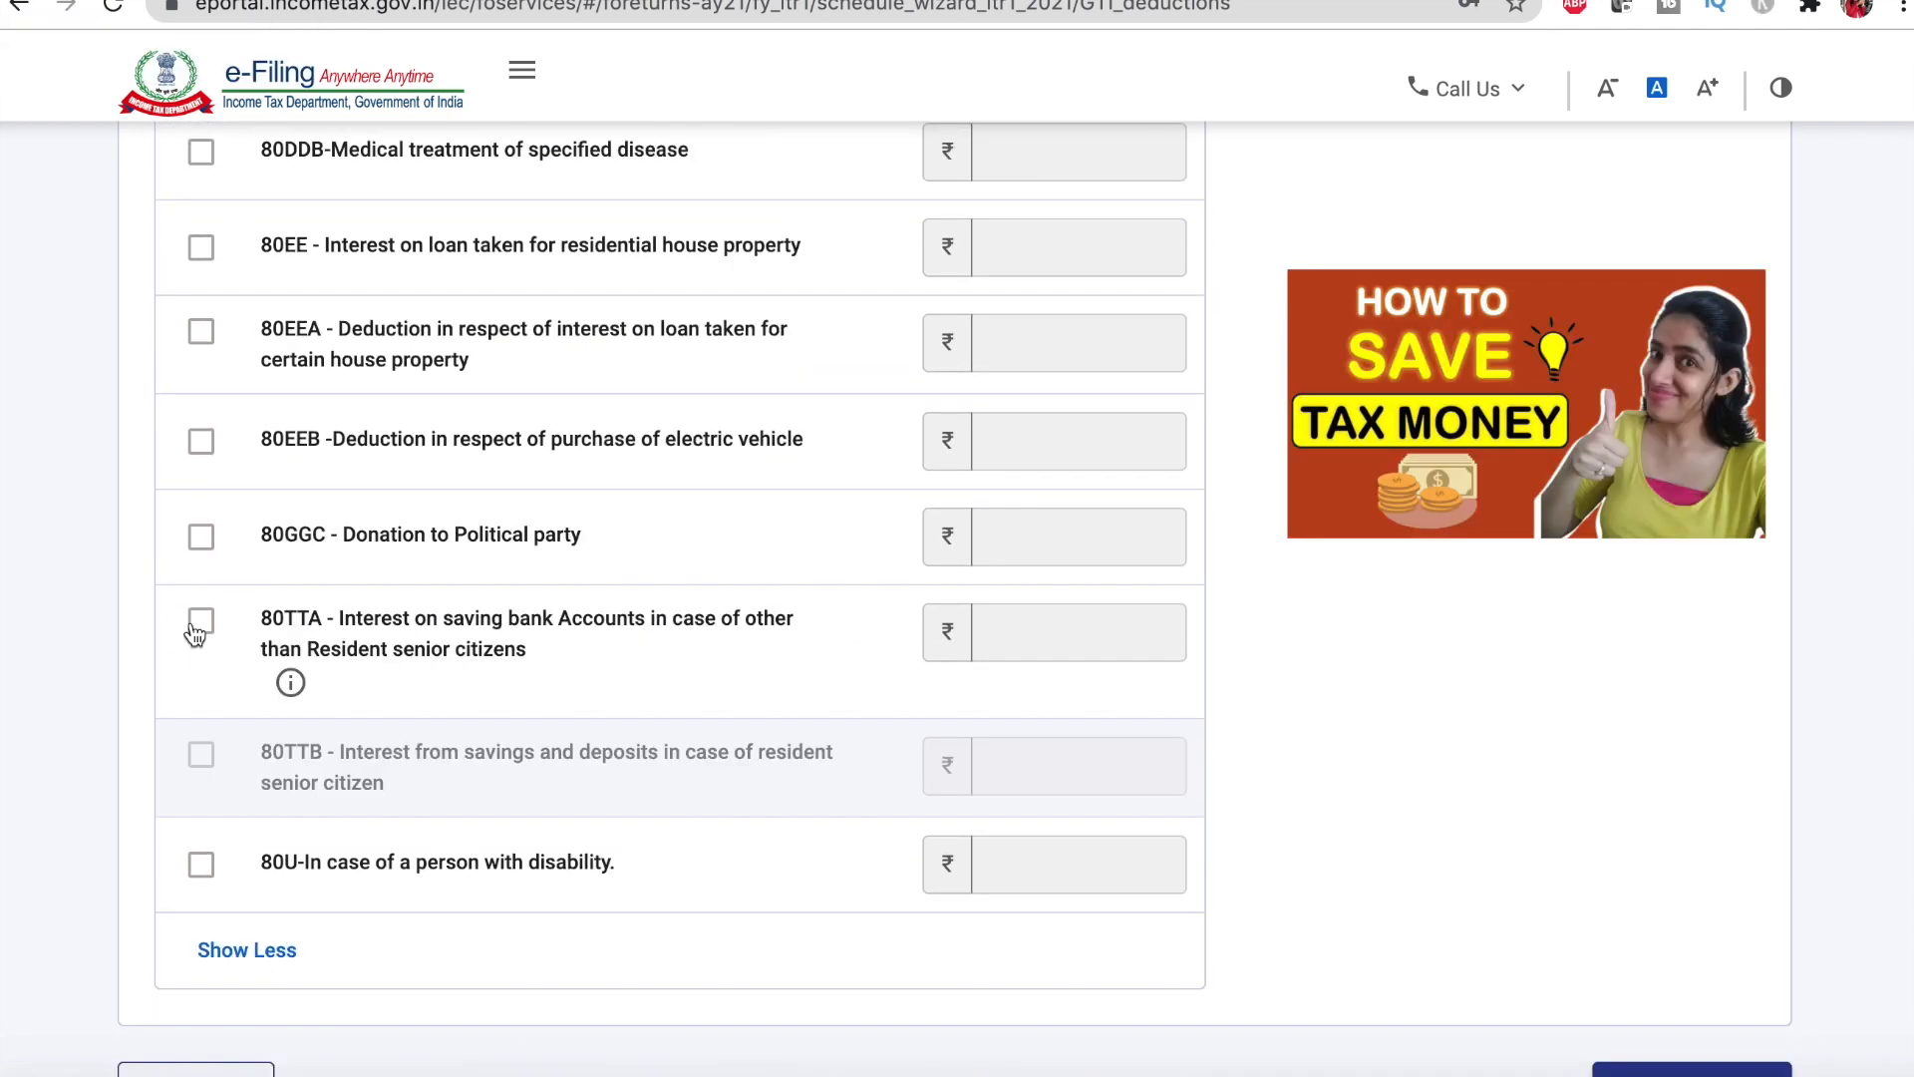
click(200, 621)
click(1064, 640)
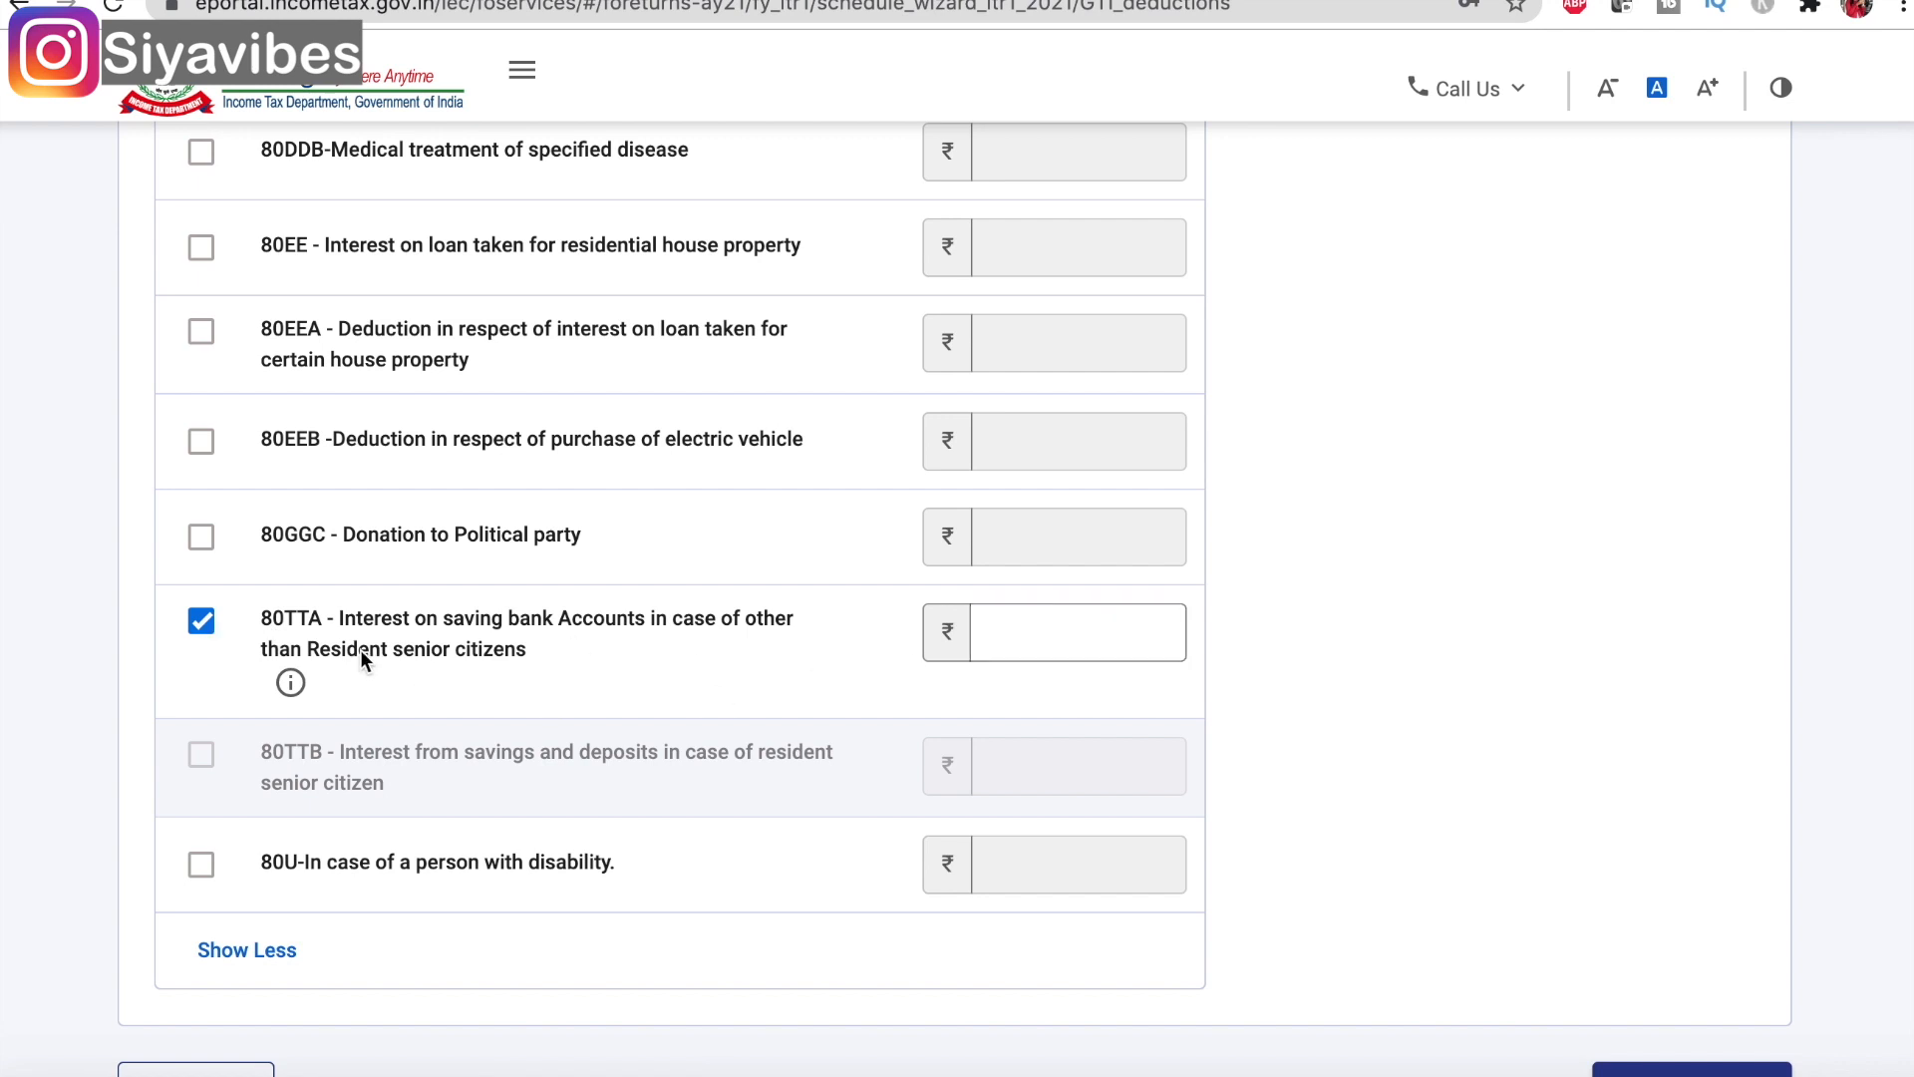
click(1085, 626)
text(10000)
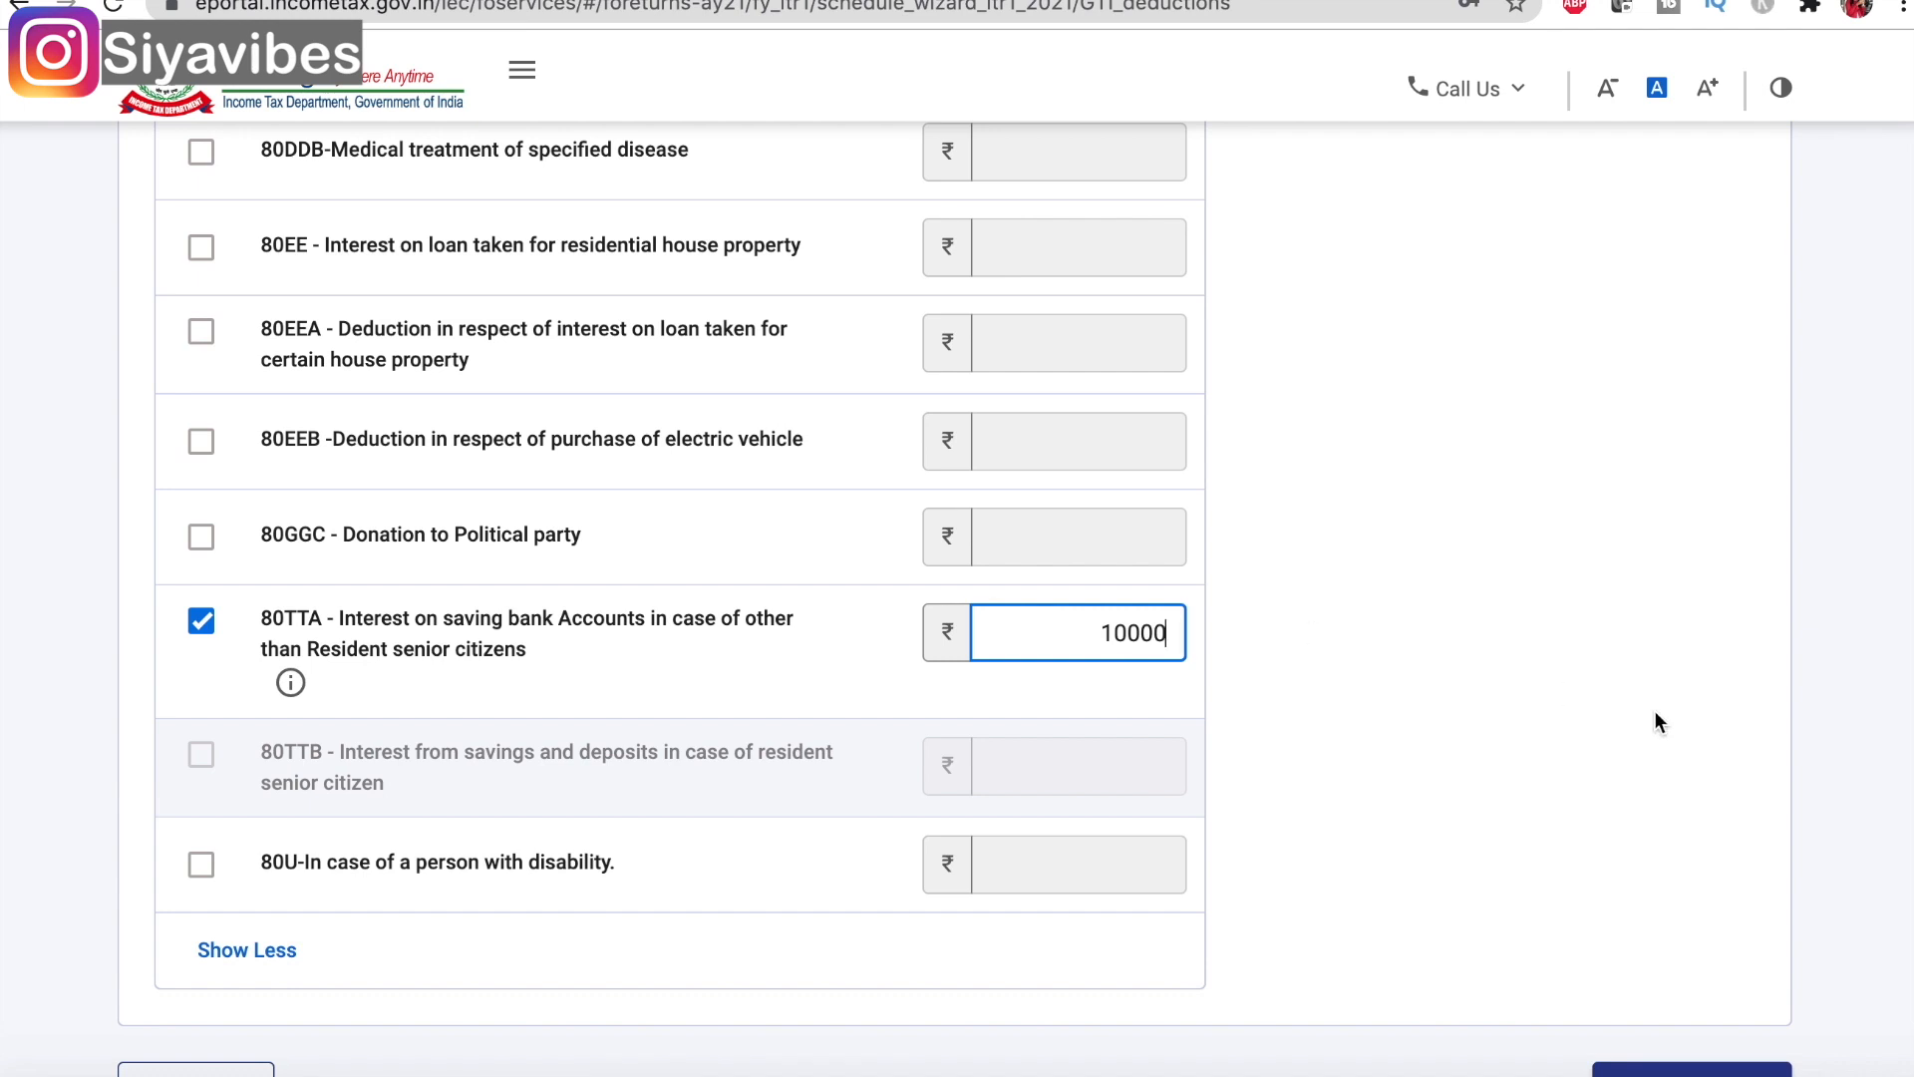
- Continue to the deductions verification page, review the 80C, 80D and 80TTA entries, and confirm the Total Deductions section
scroll(1675, 798, down, 2)
click(1696, 914)
scroll(1253, 739, down, 9)
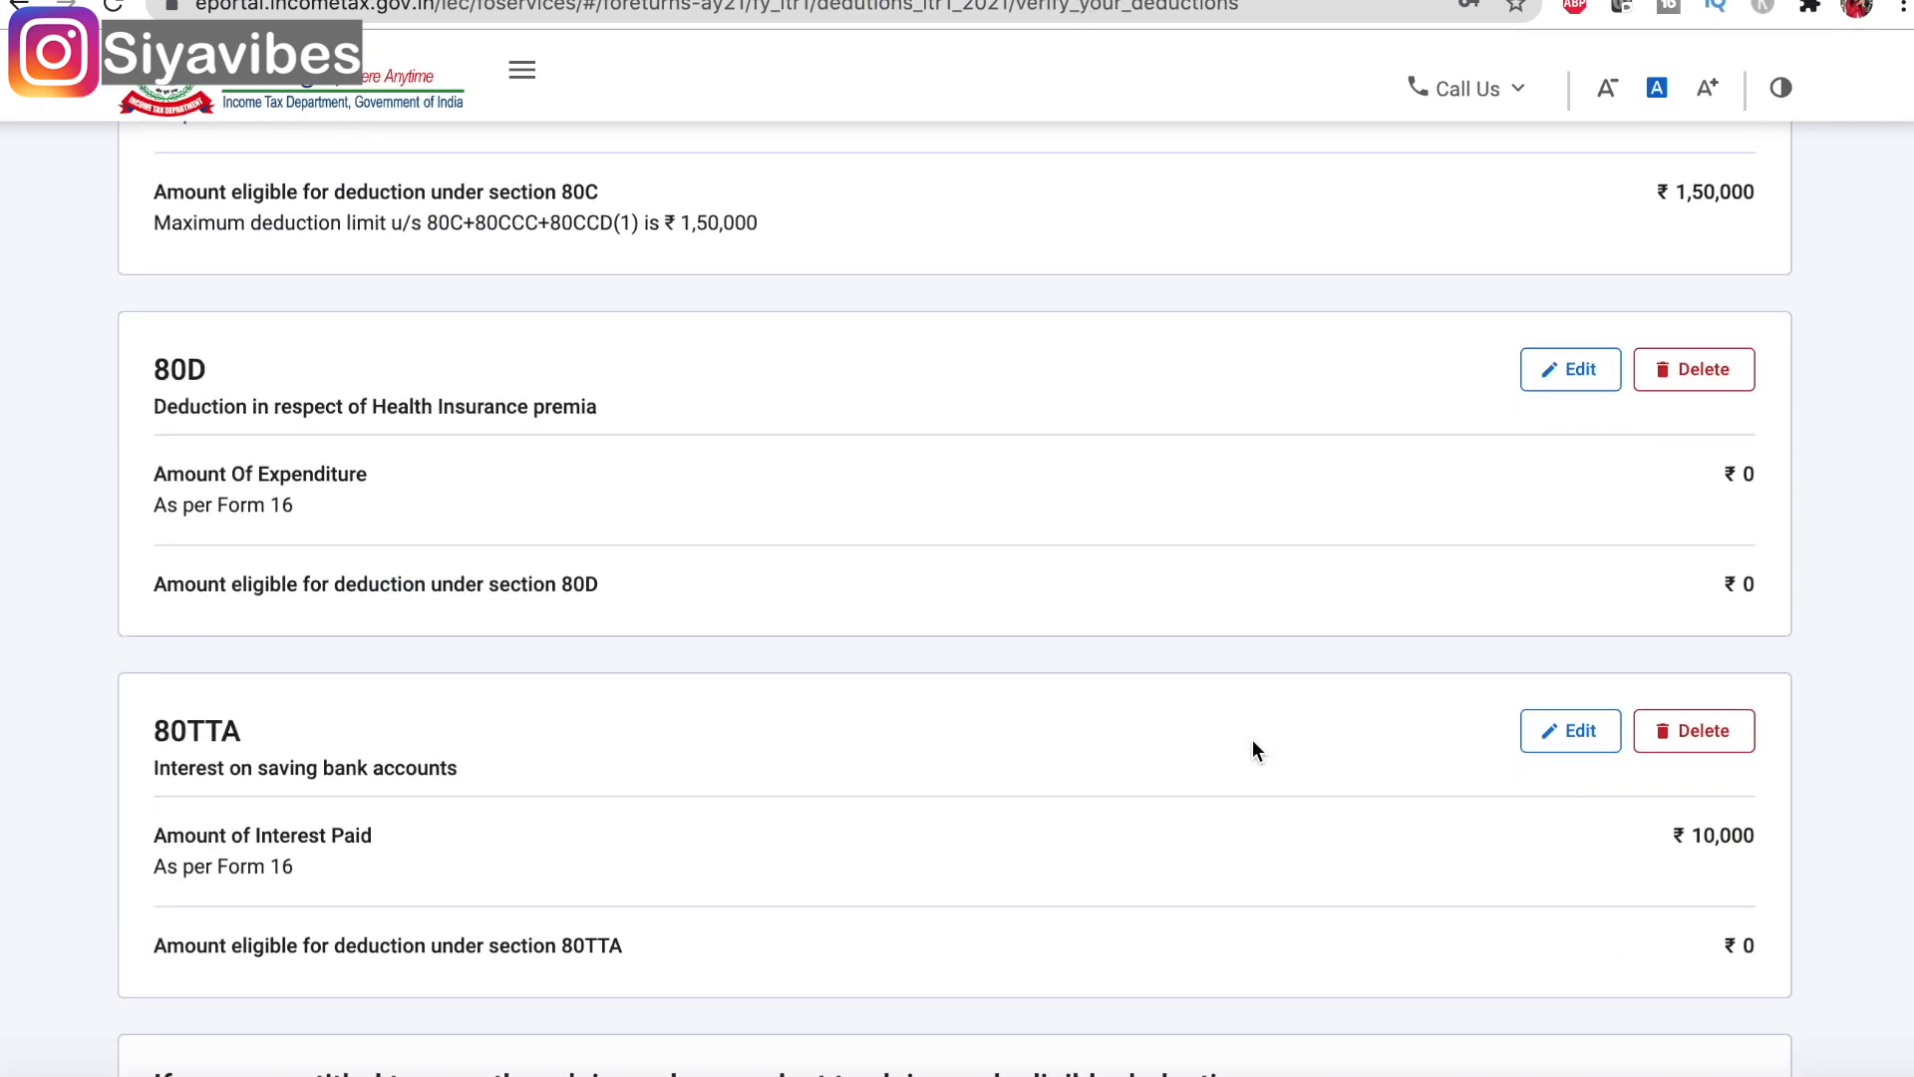
scroll(1254, 743, down, 8)
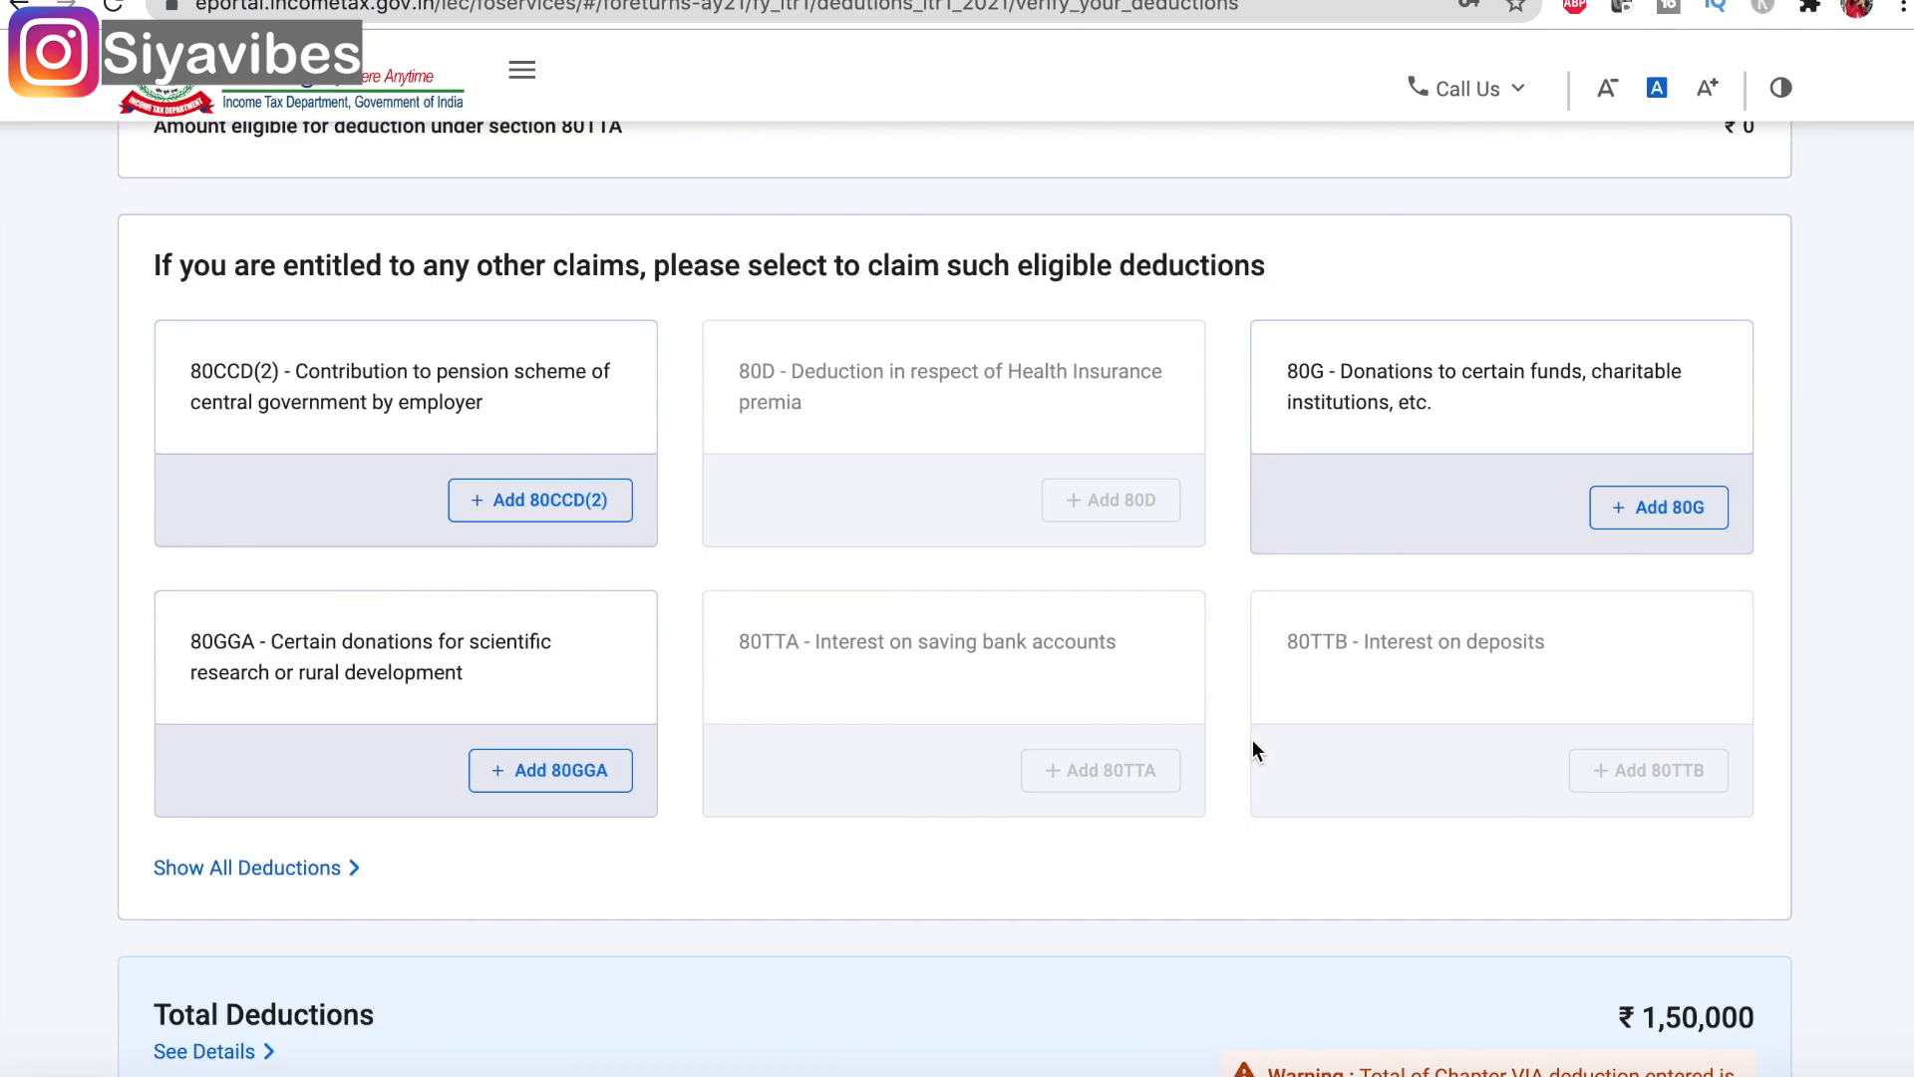
scroll(1252, 739, down, 5)
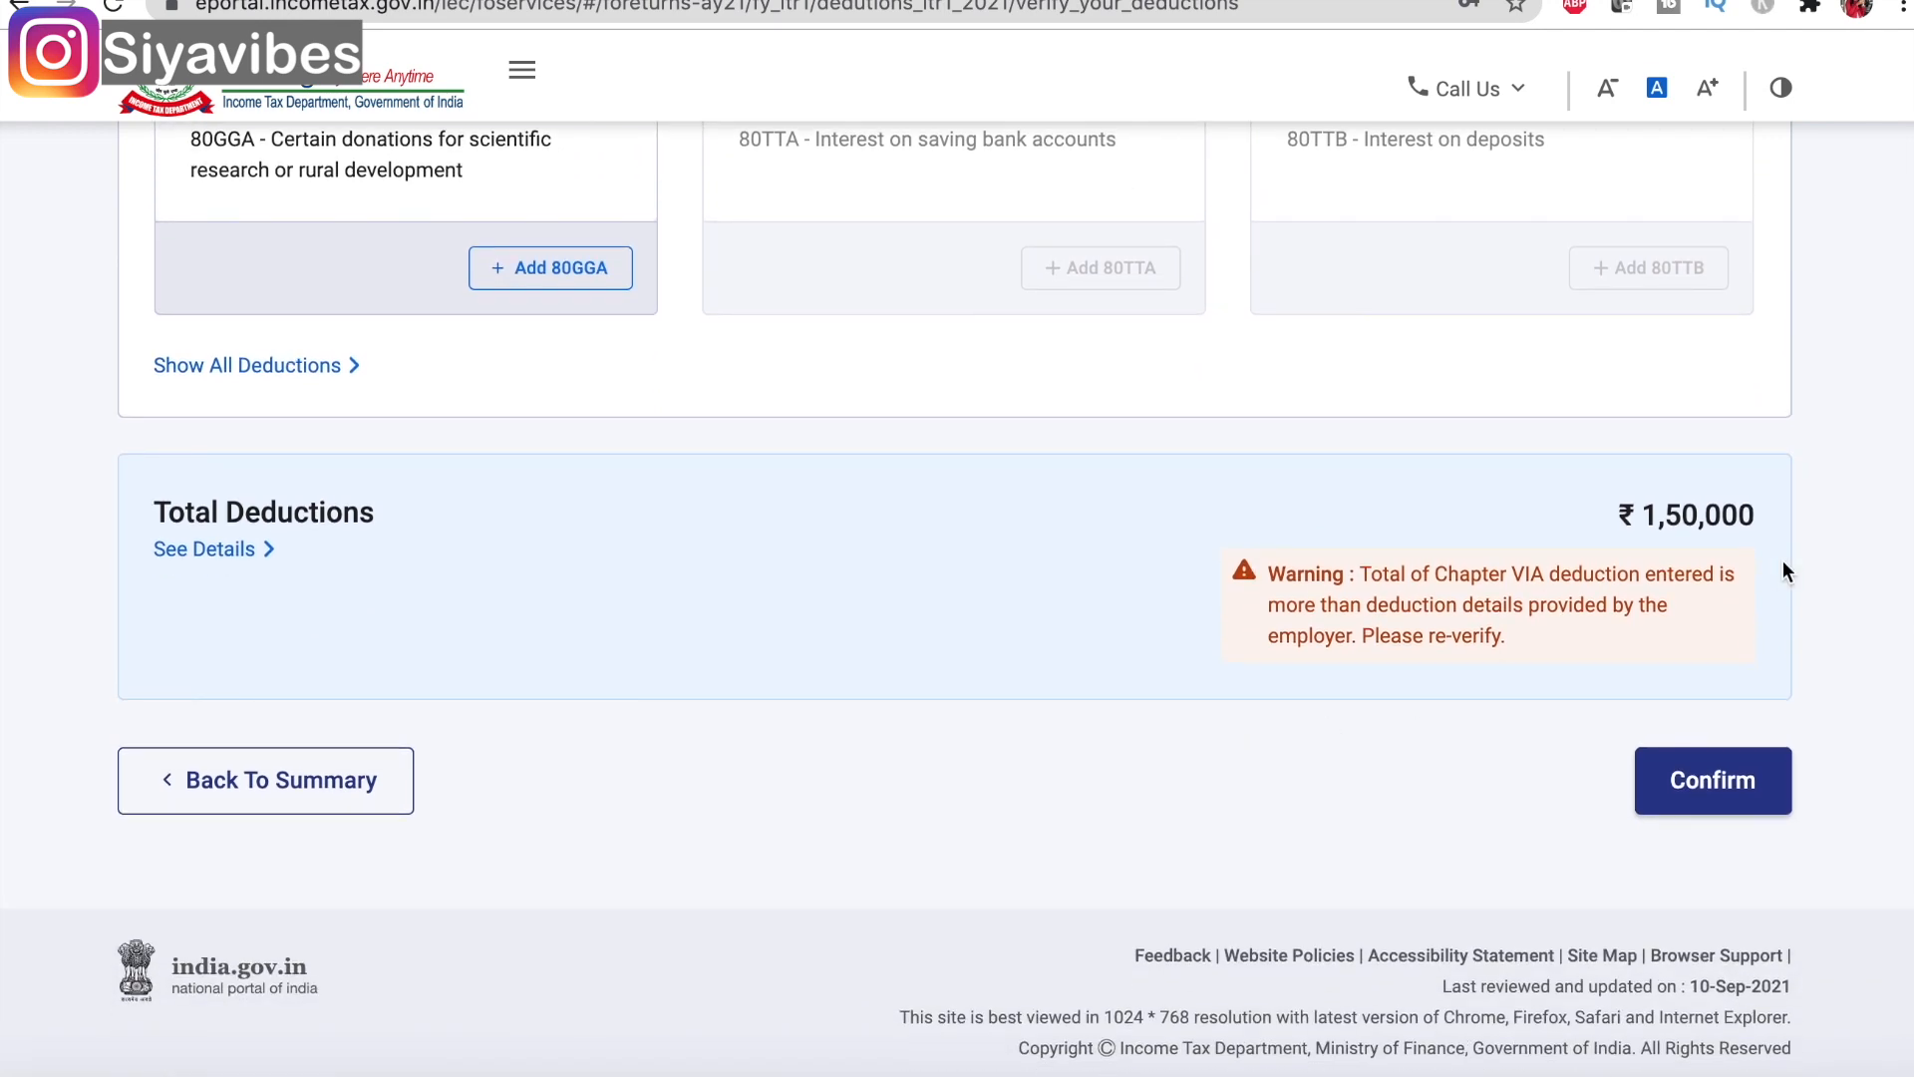
click(1698, 775)
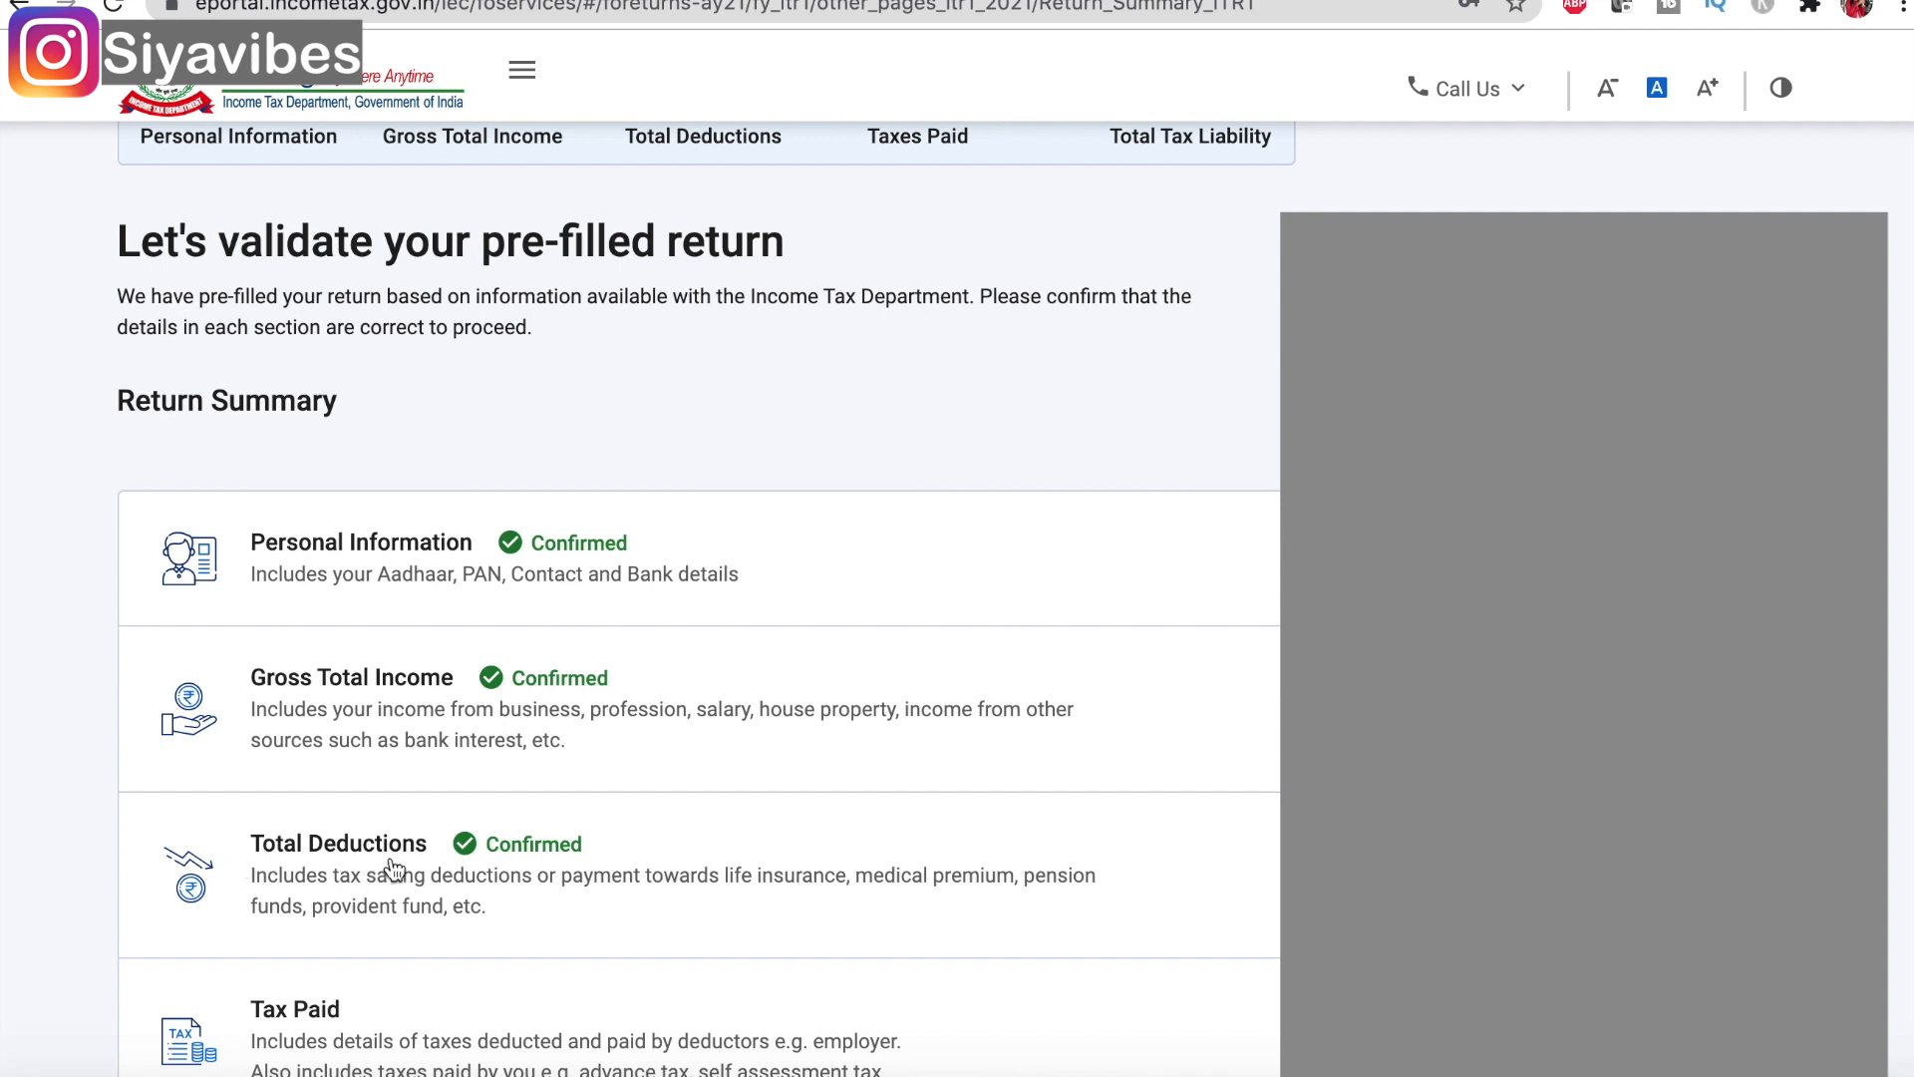
- Open the Tax Paid section from the return summary, review the TDS, TCS and advance tax details, and confirm it
scroll(399, 871, down, 4)
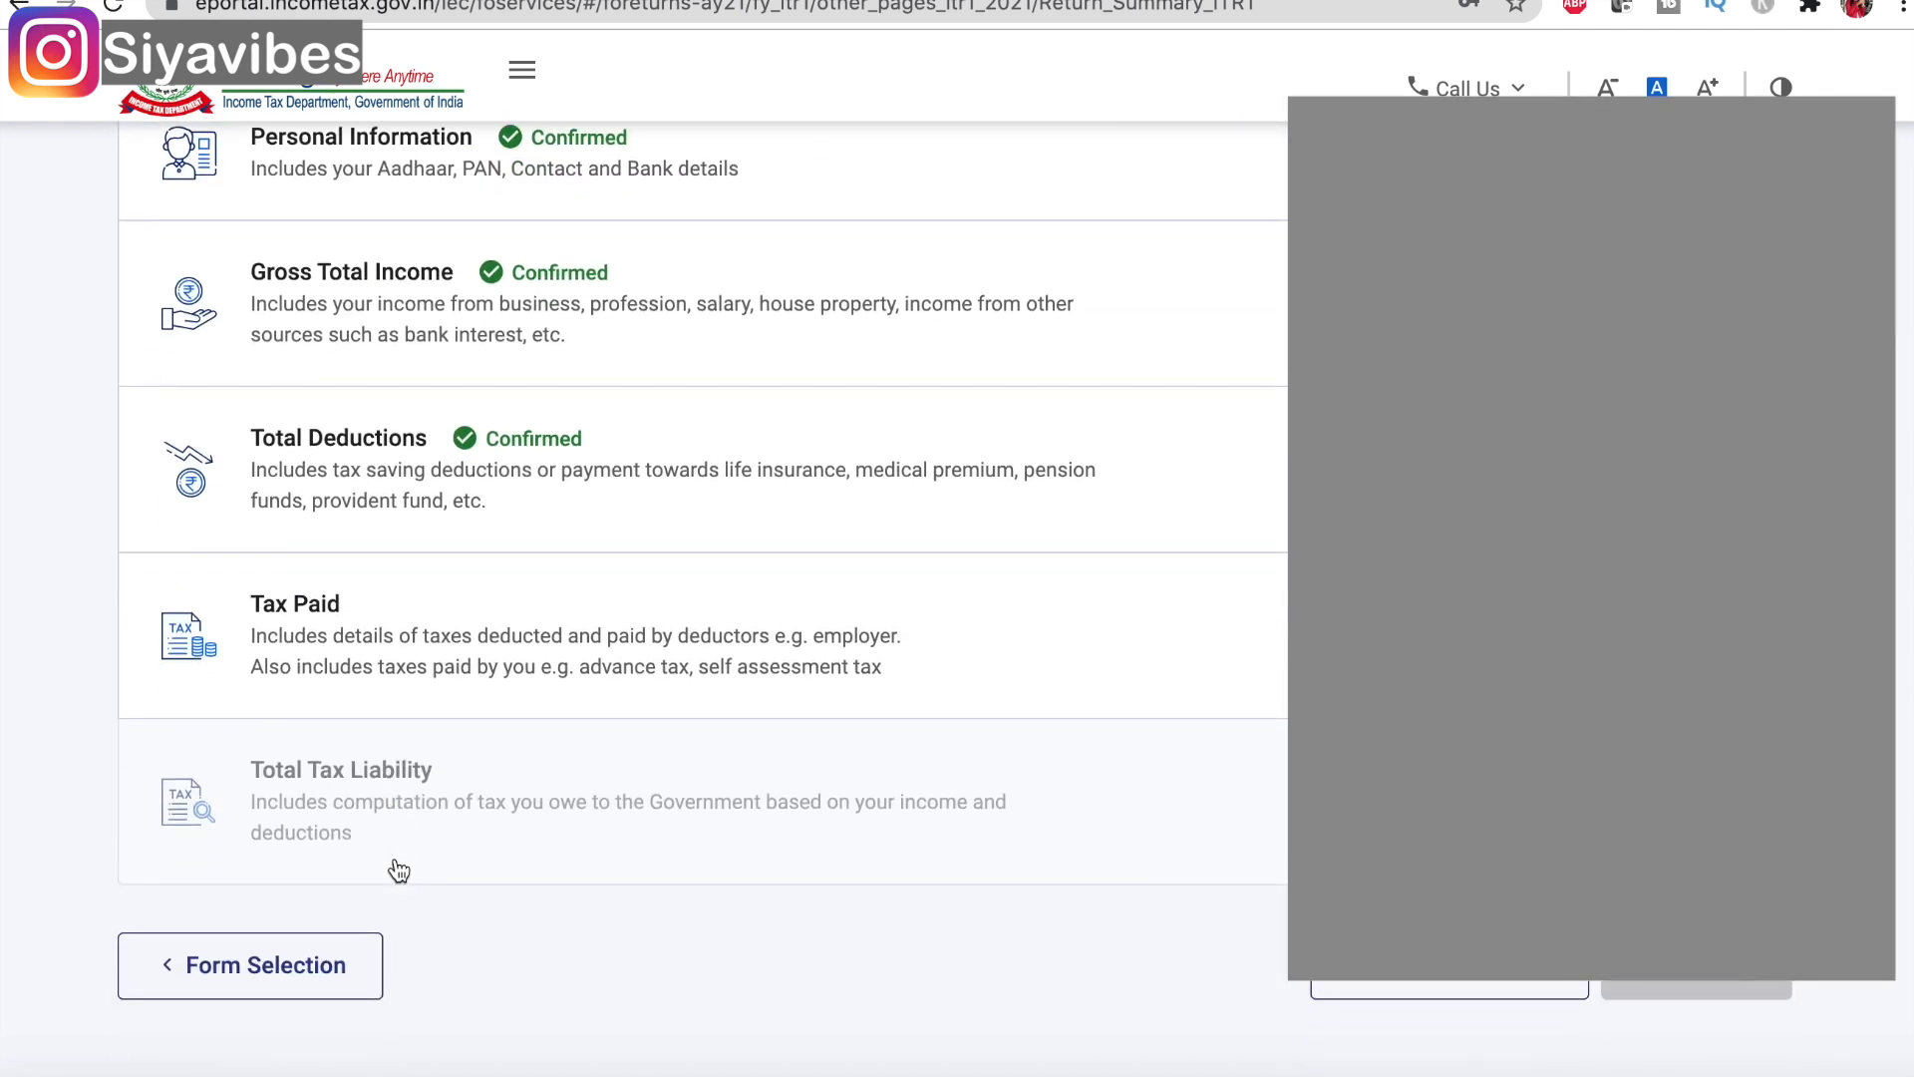
click(377, 632)
scroll(804, 774, down, 3)
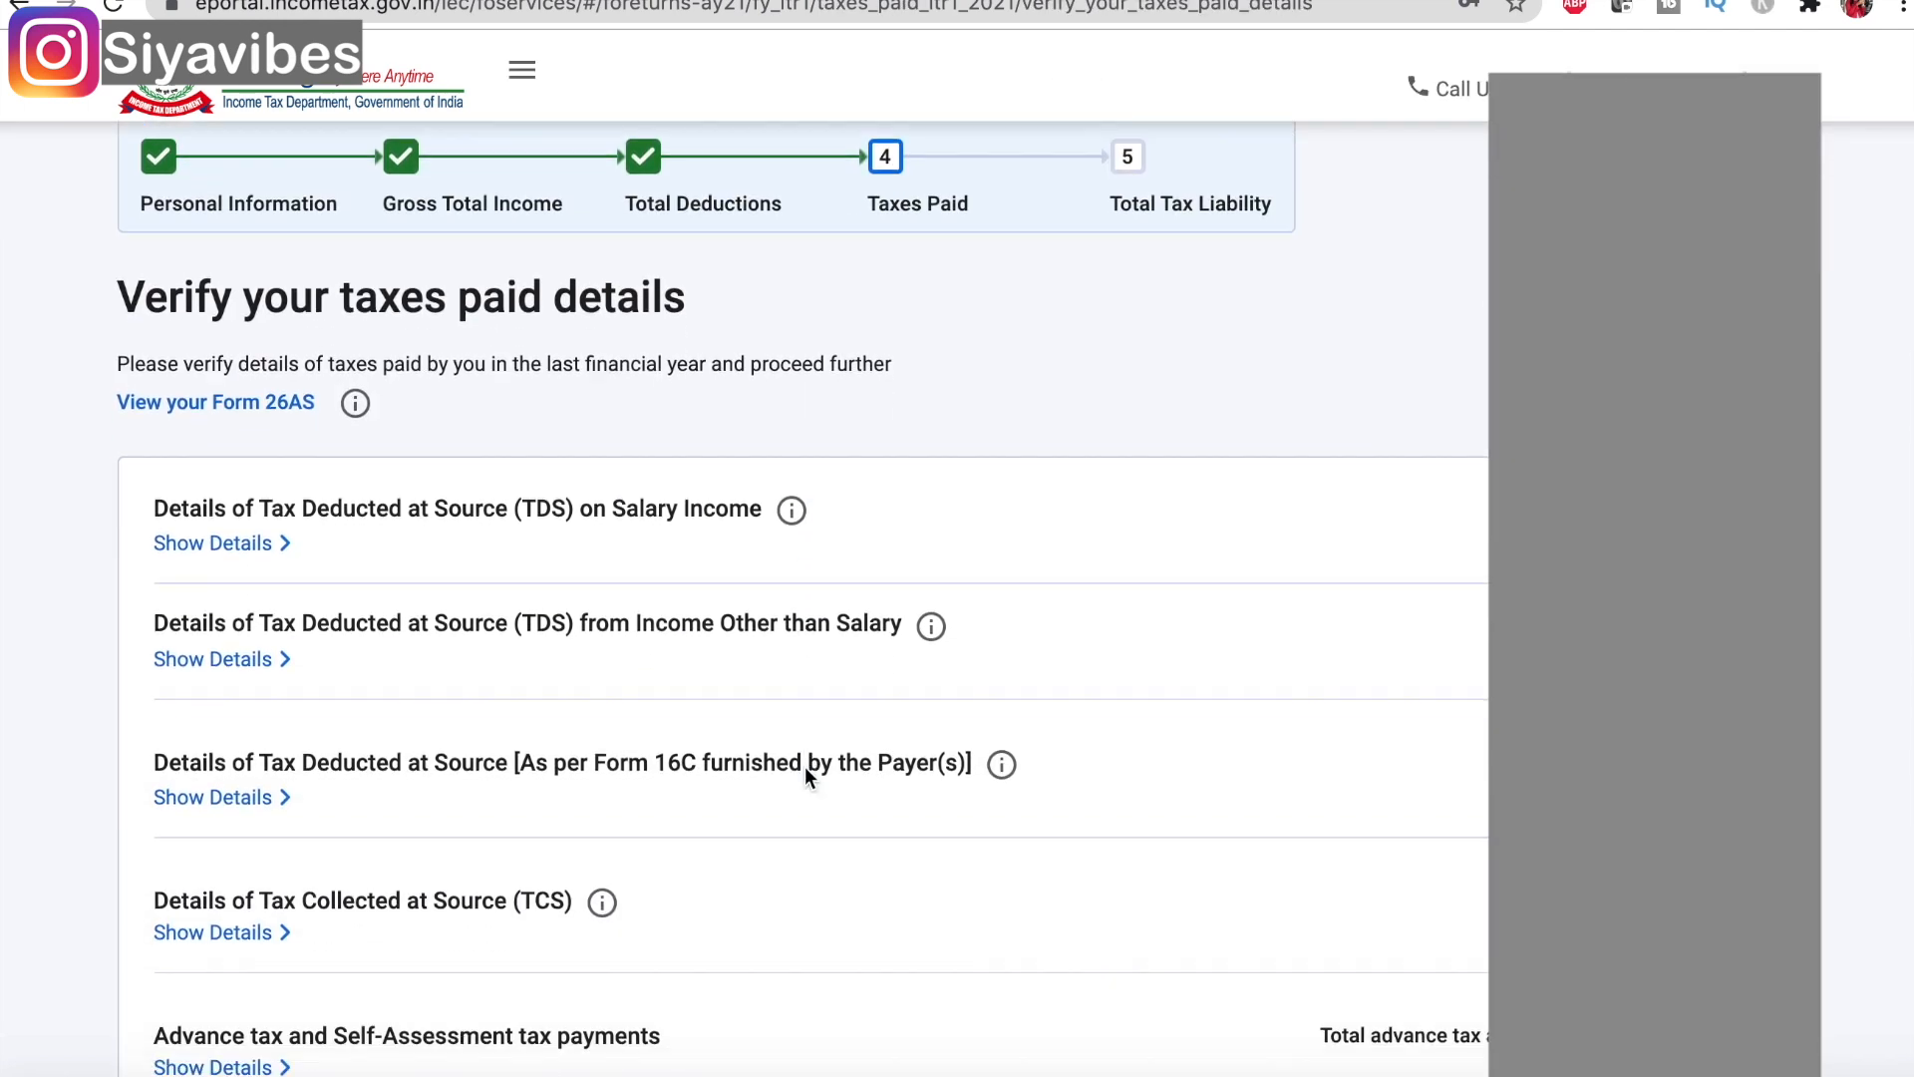
scroll(805, 765, down, 1)
scroll(1086, 767, down, 6)
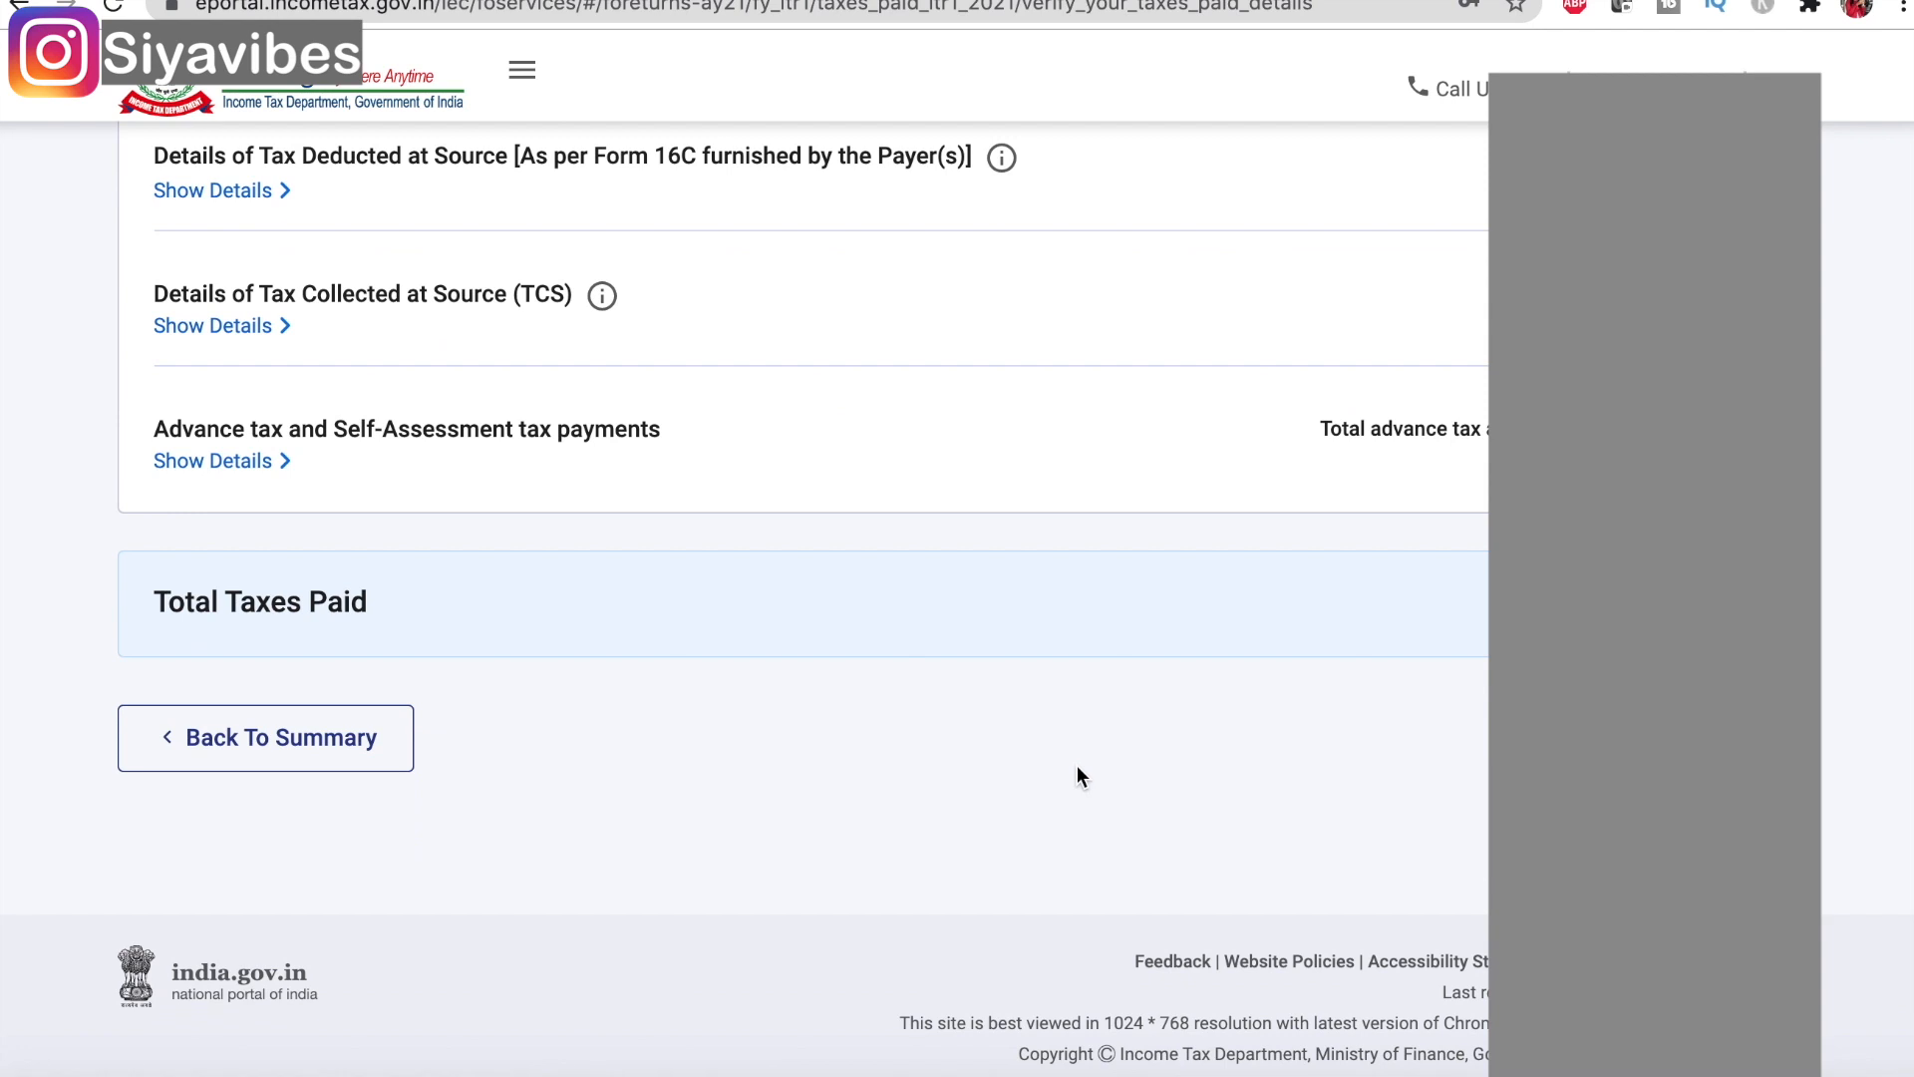
scroll(1079, 770, up, 6)
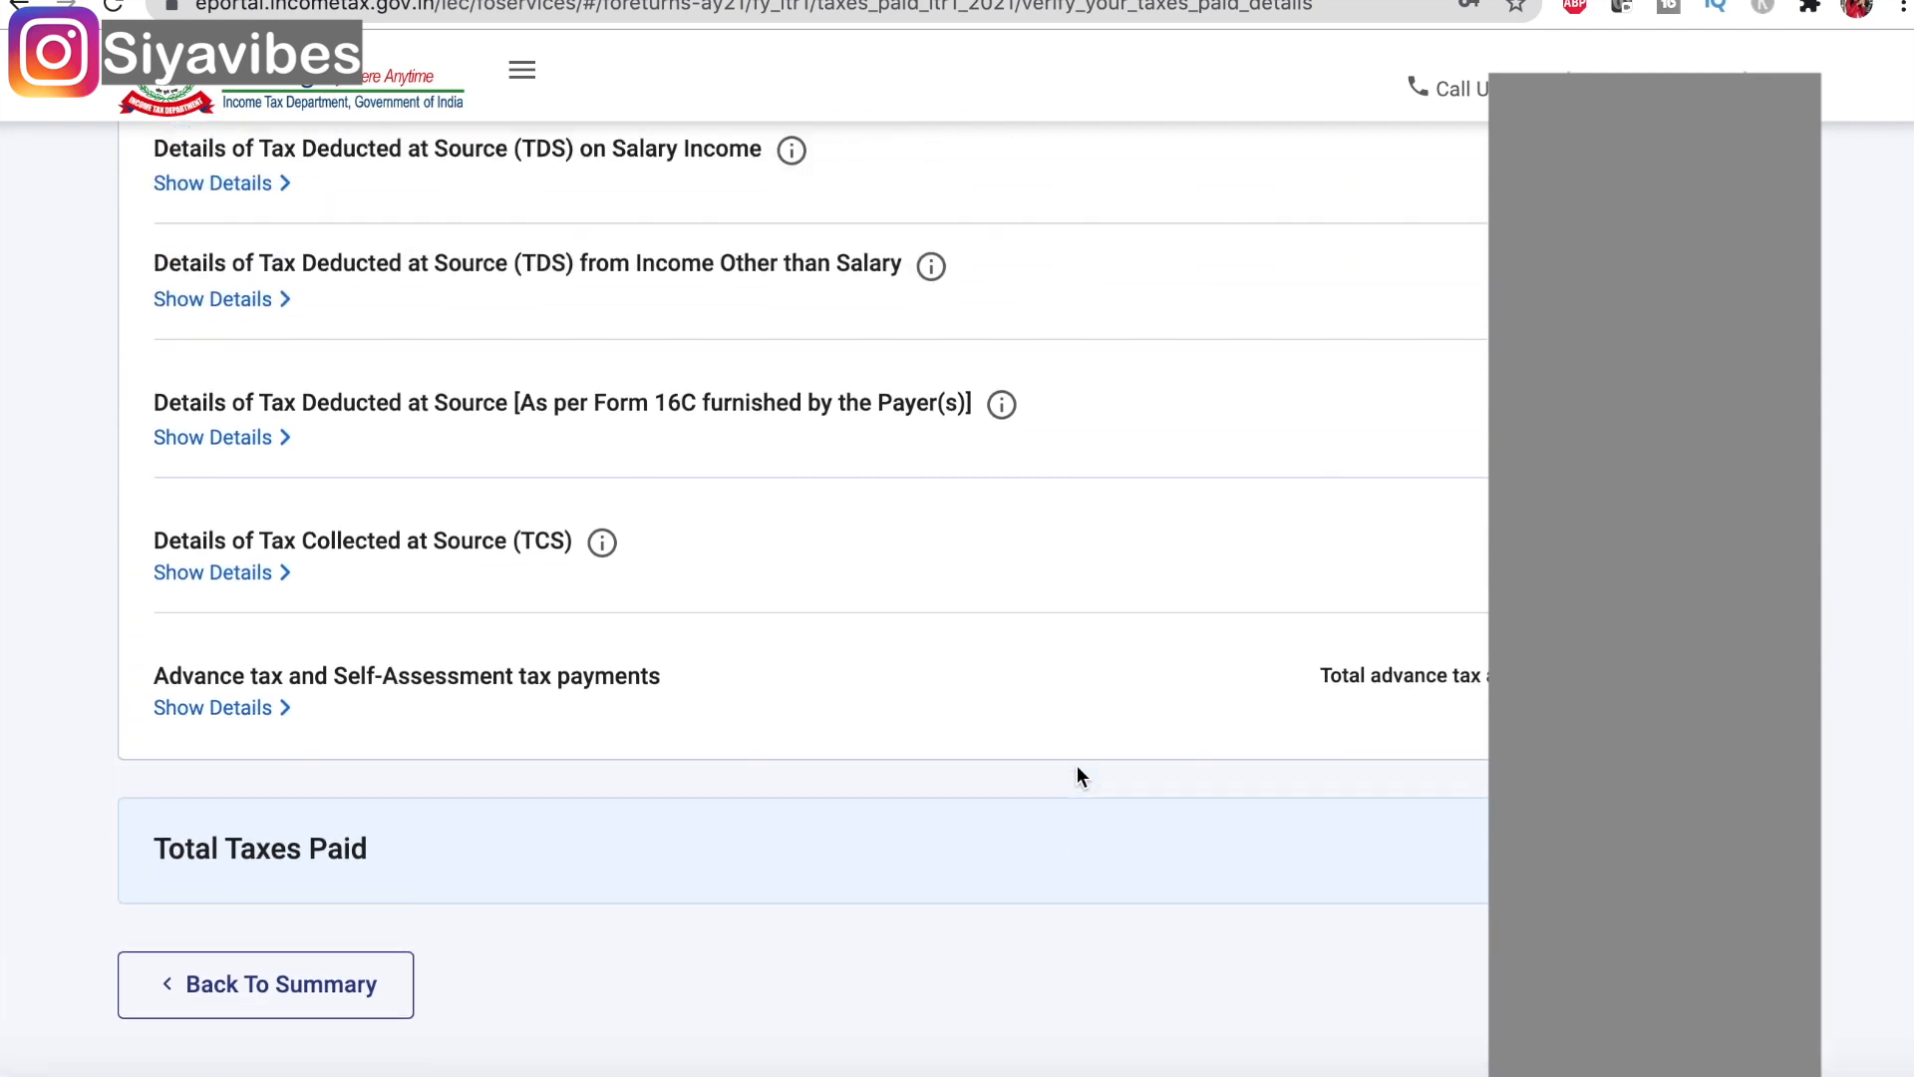
scroll(1079, 770, down, 5)
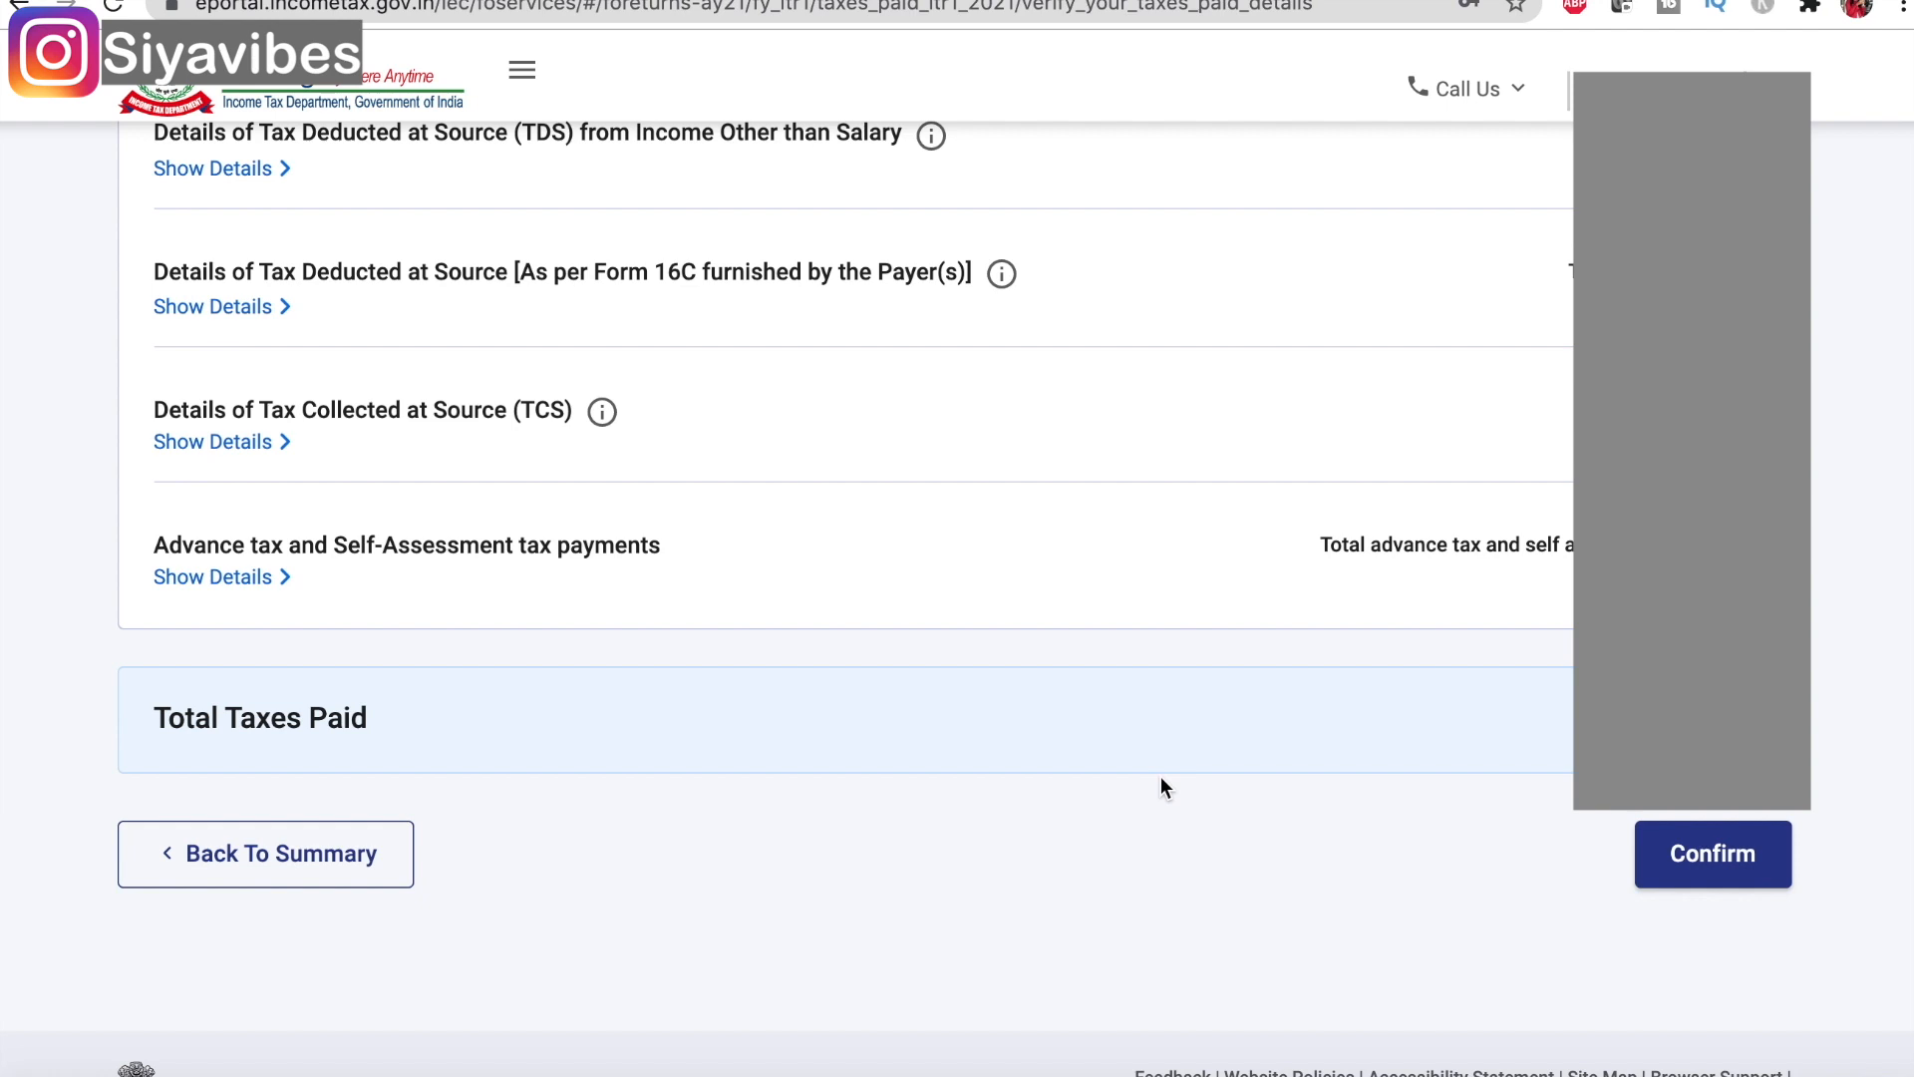
click(1745, 873)
- Open the Total Tax Liability section, review the computation of income, tax, interest and fees, and confirm it
scroll(1103, 748, down, 5)
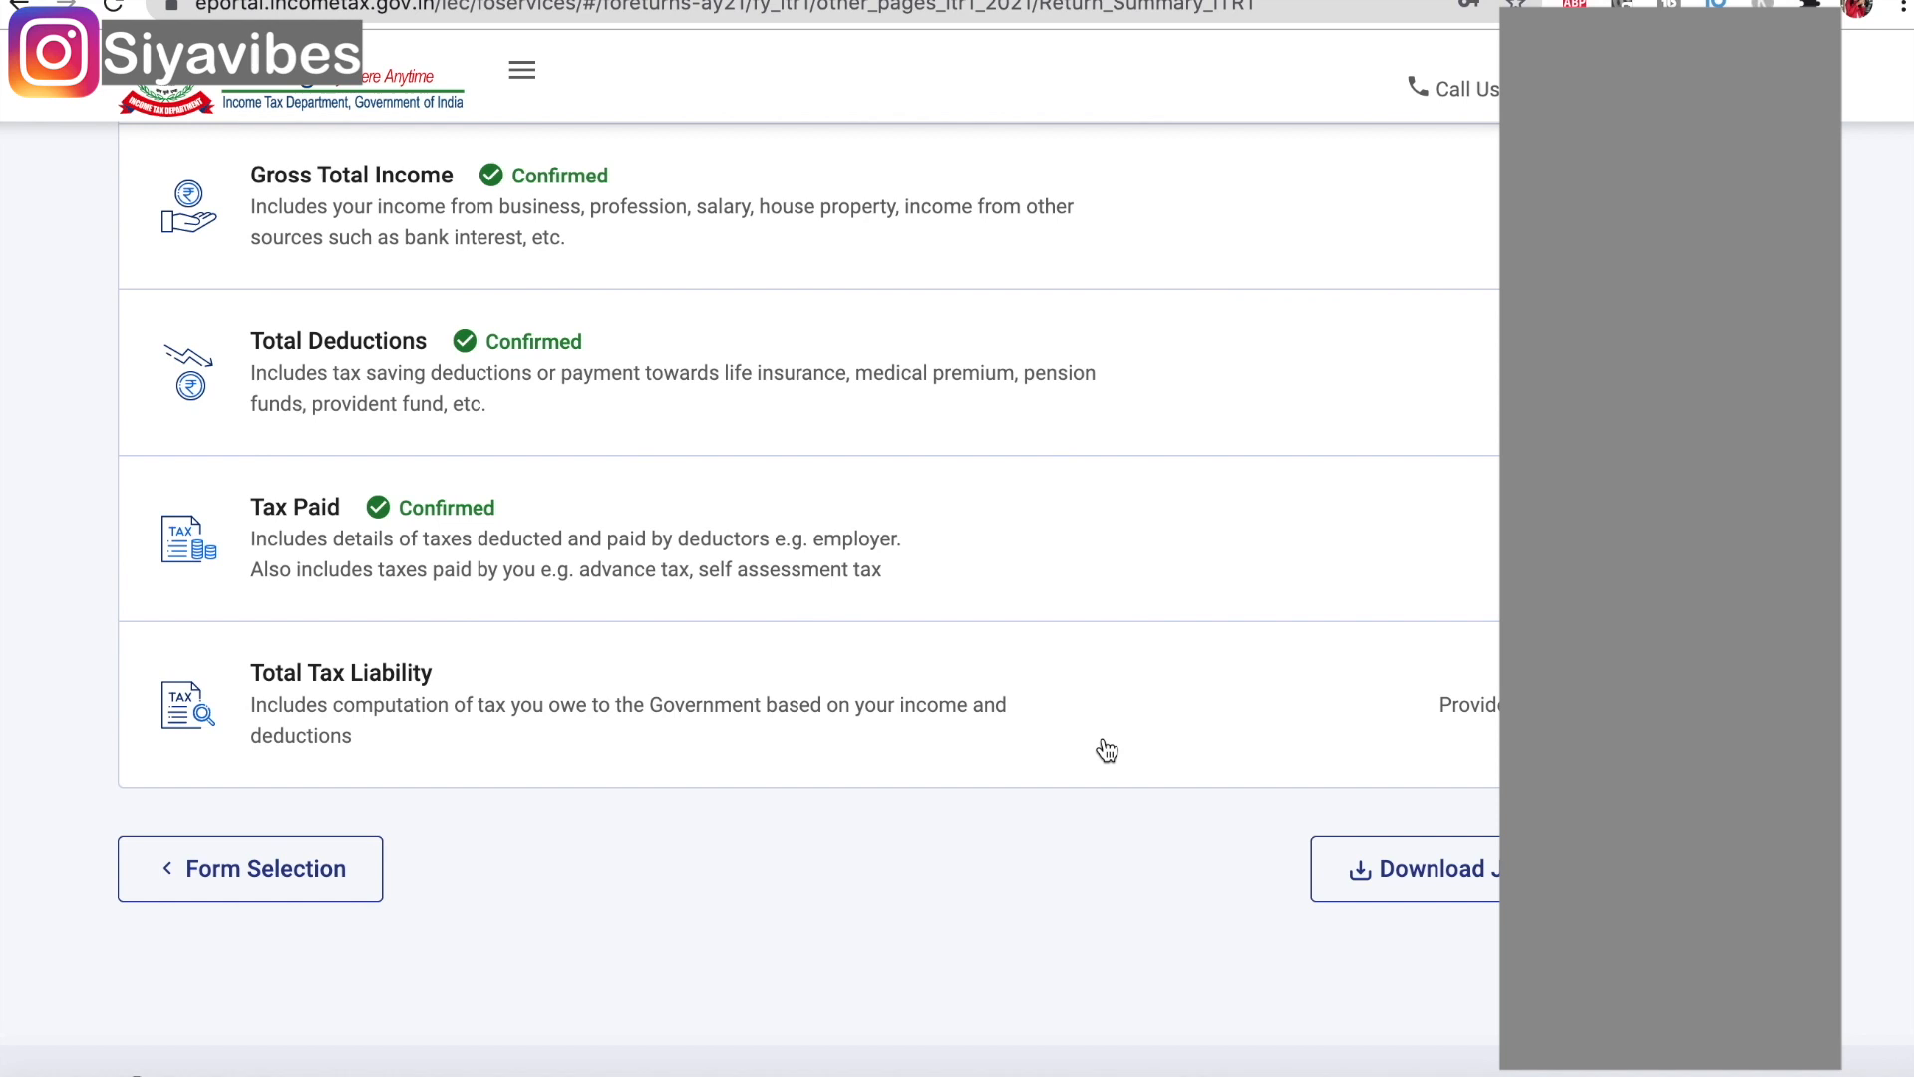
click(364, 678)
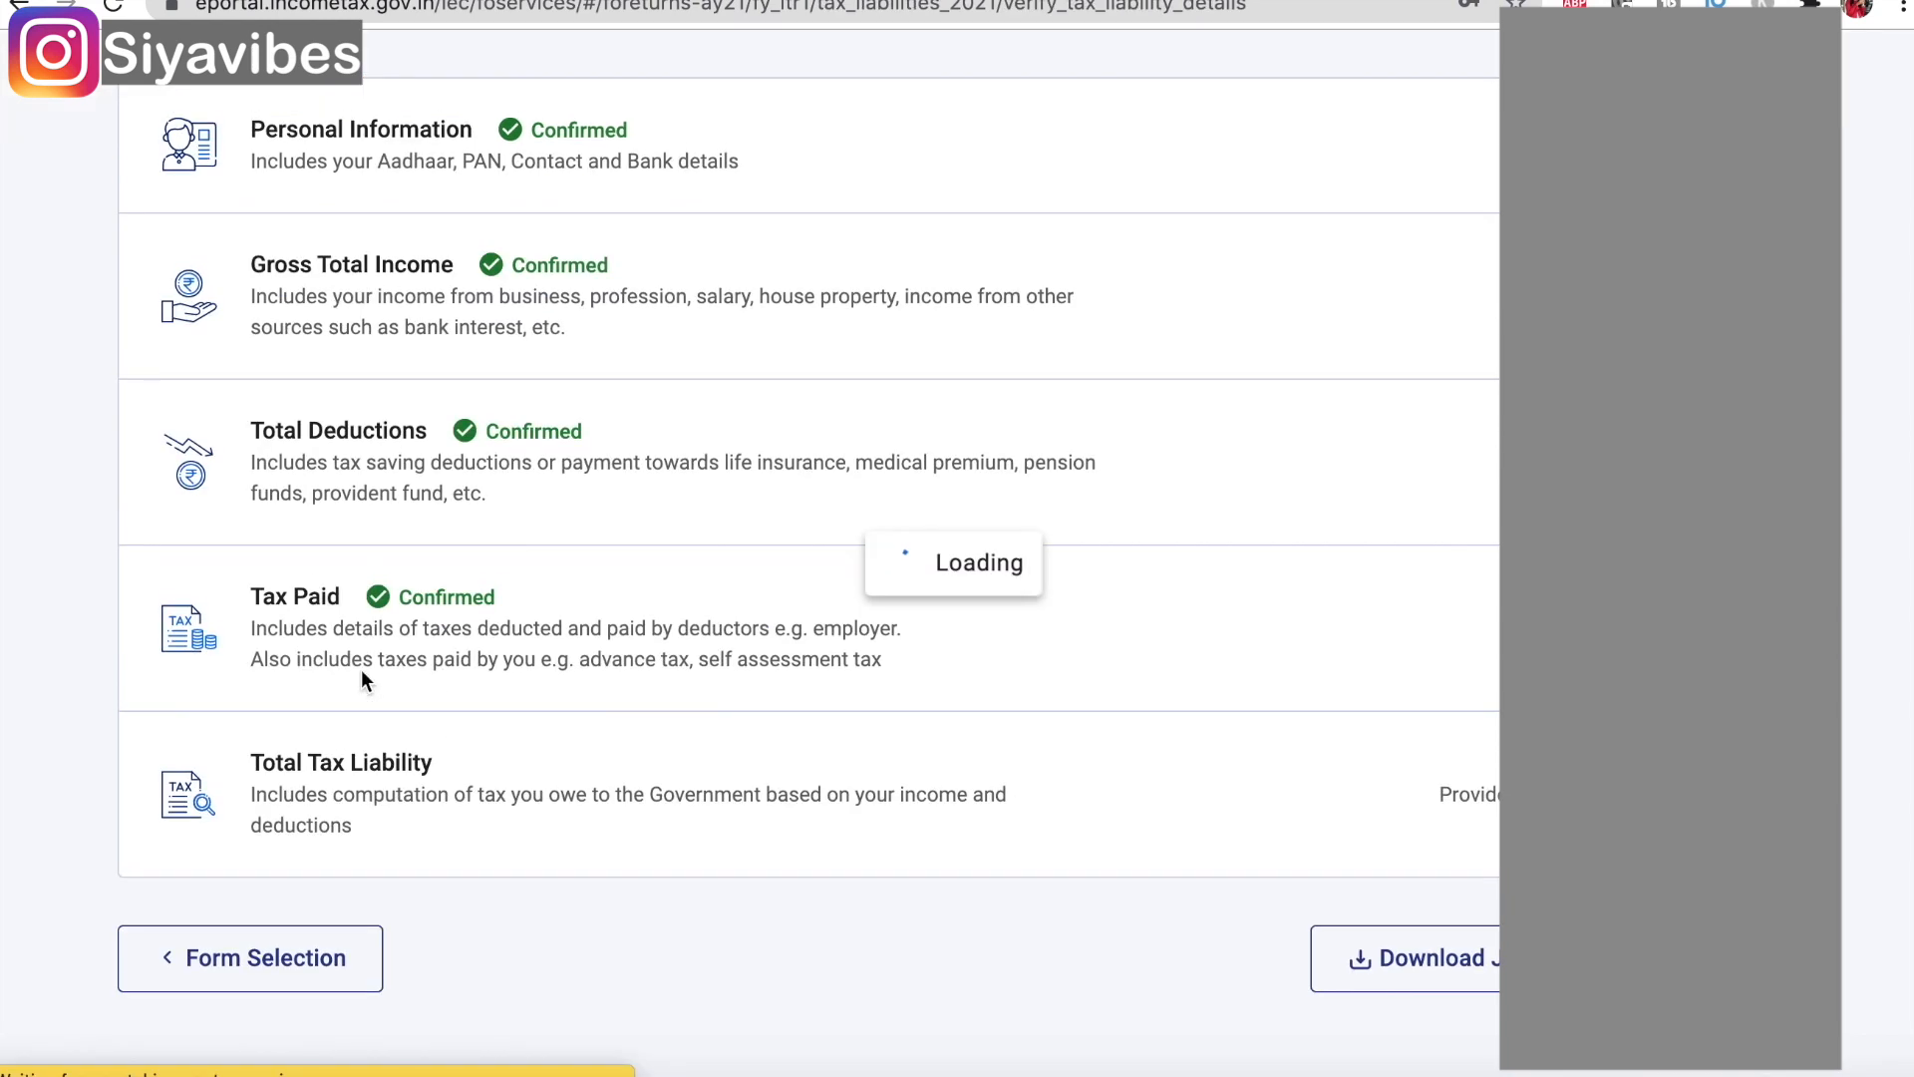
scroll(925, 648, down, 5)
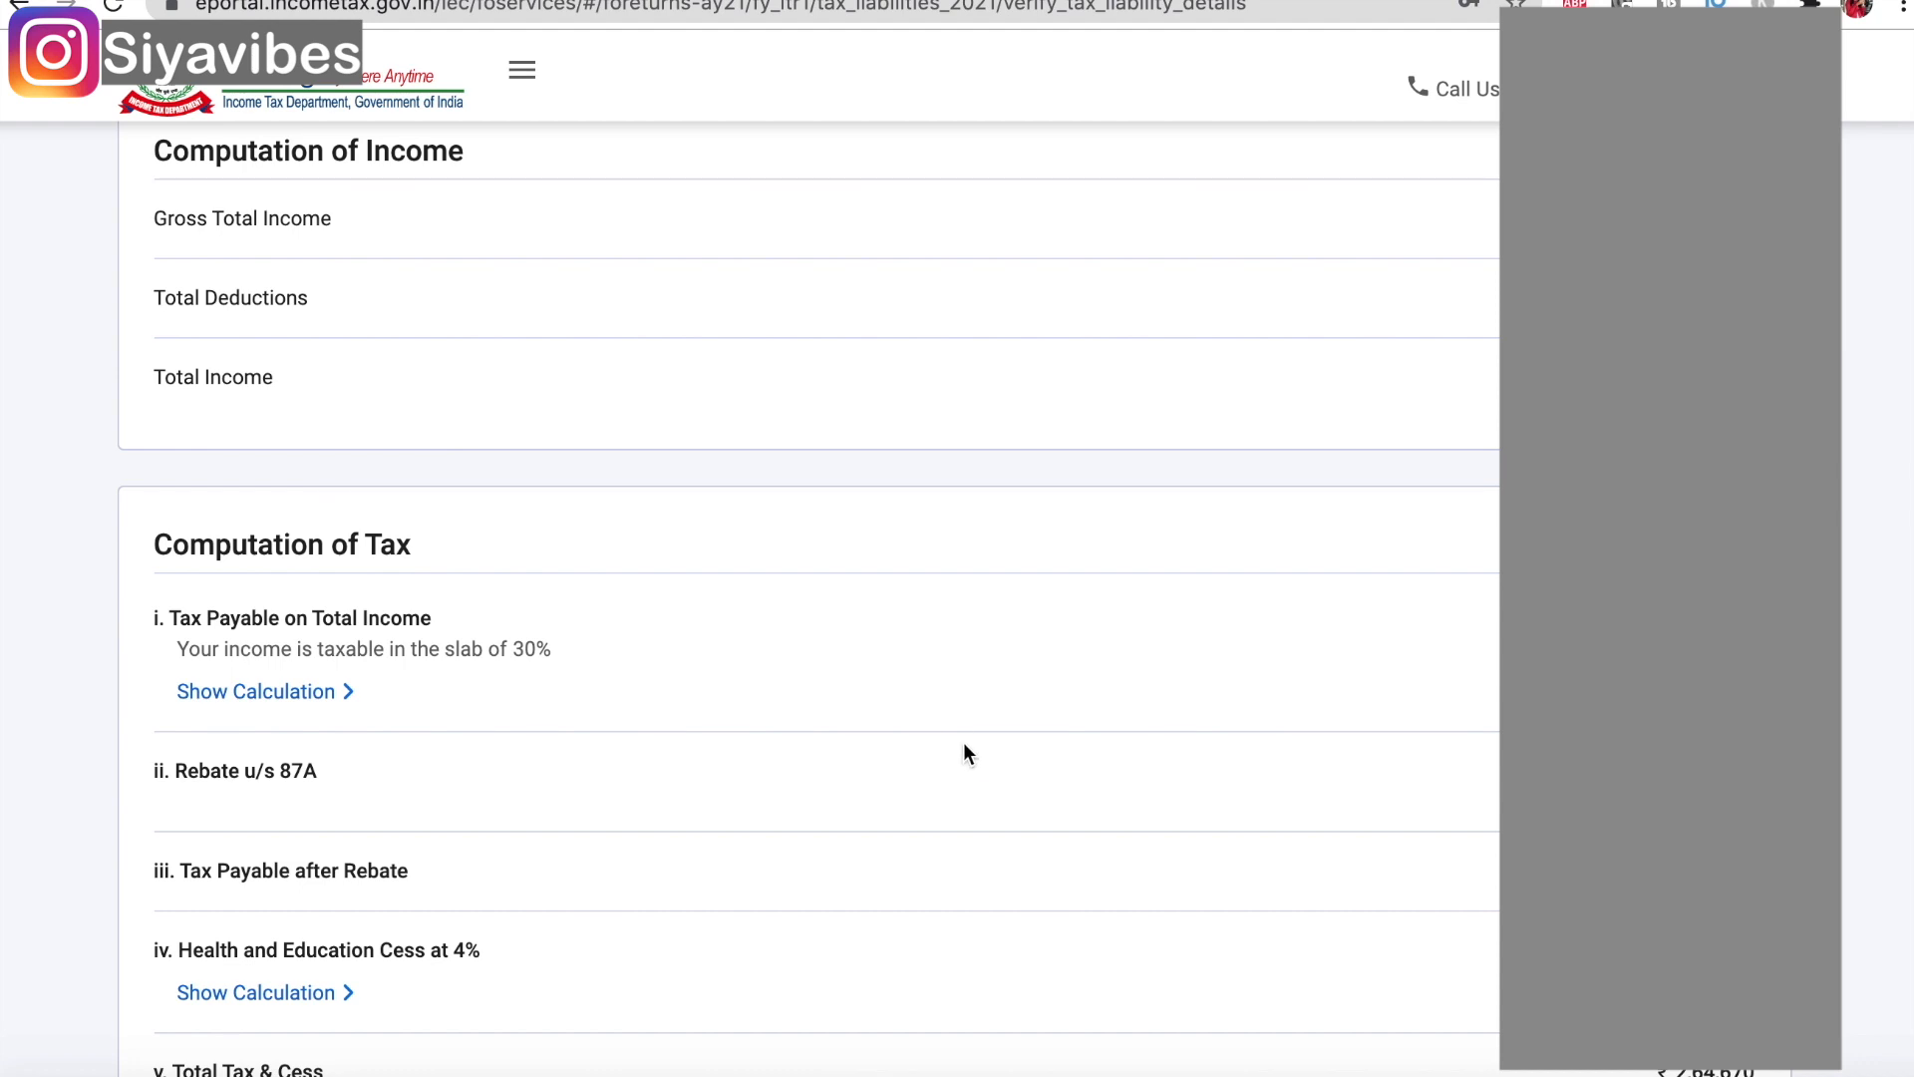
scroll(966, 750, down, 5)
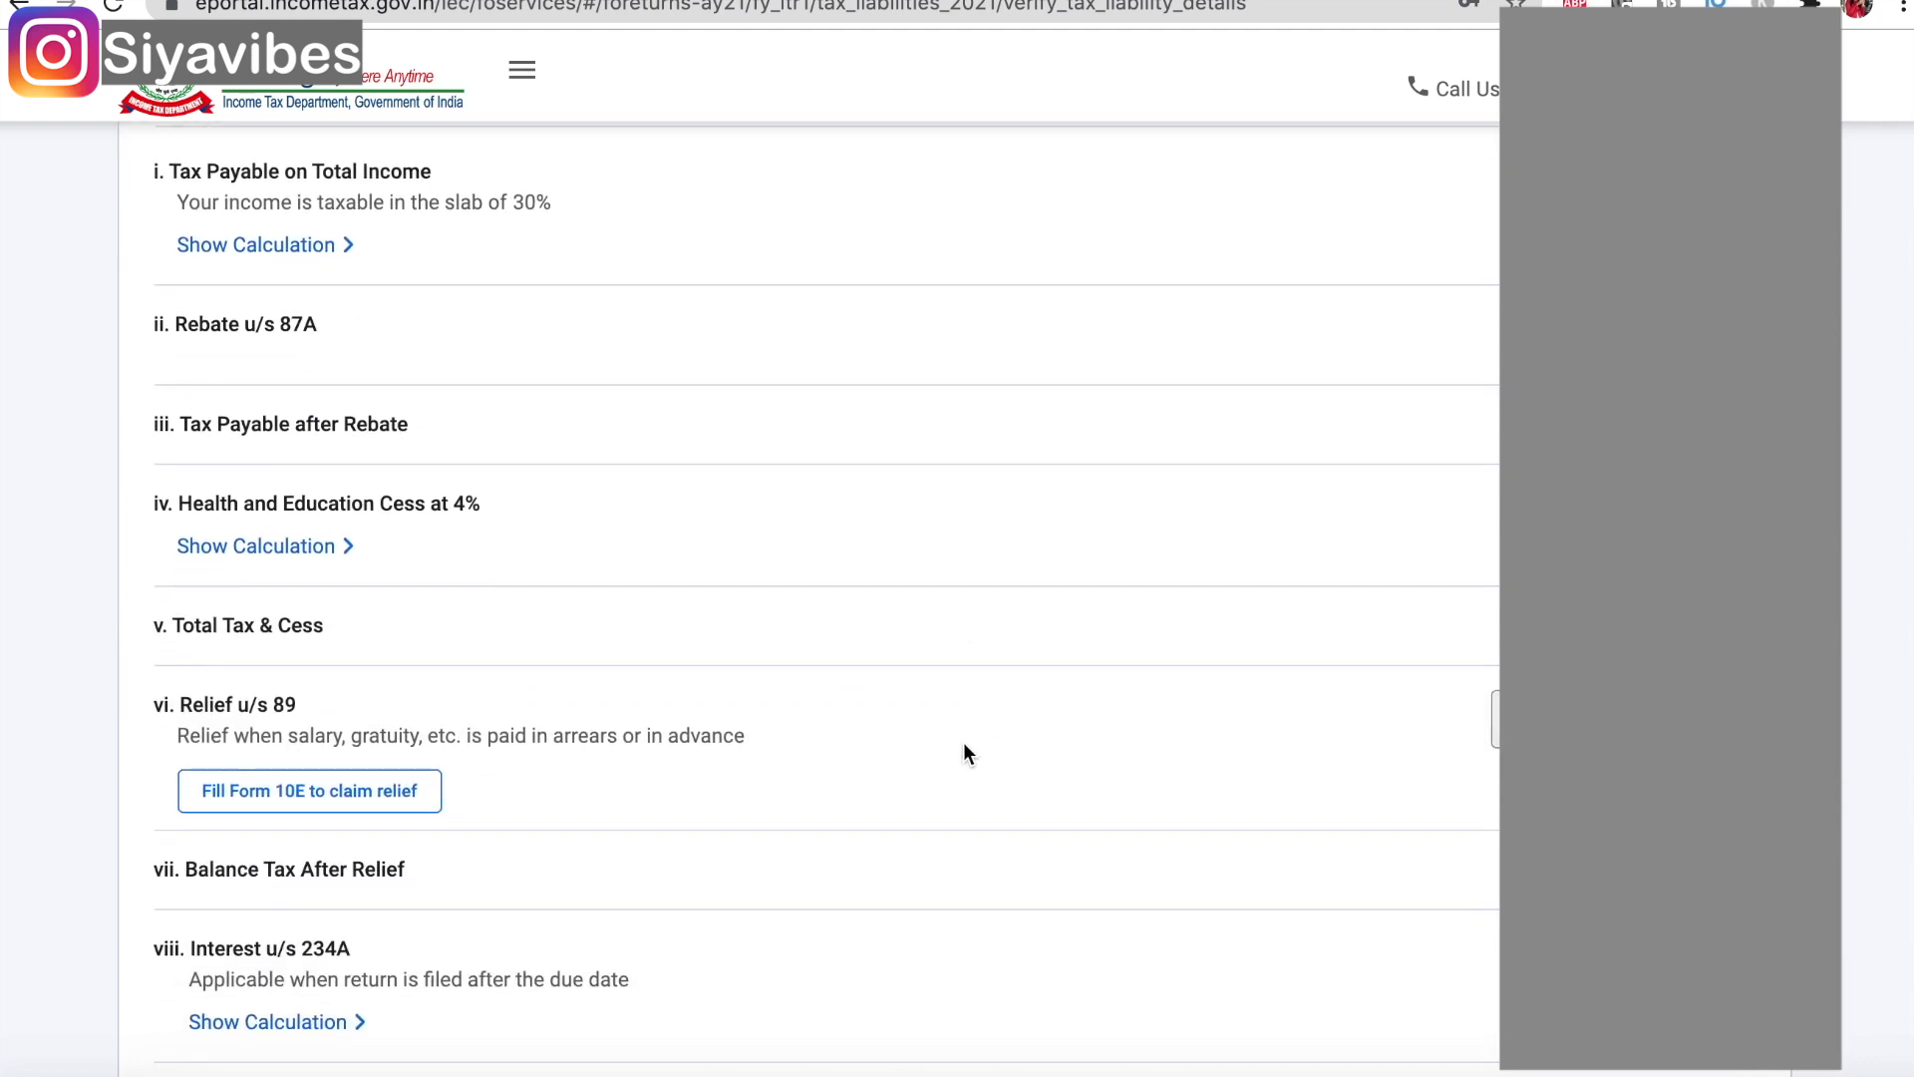
scroll(963, 754, down, 5)
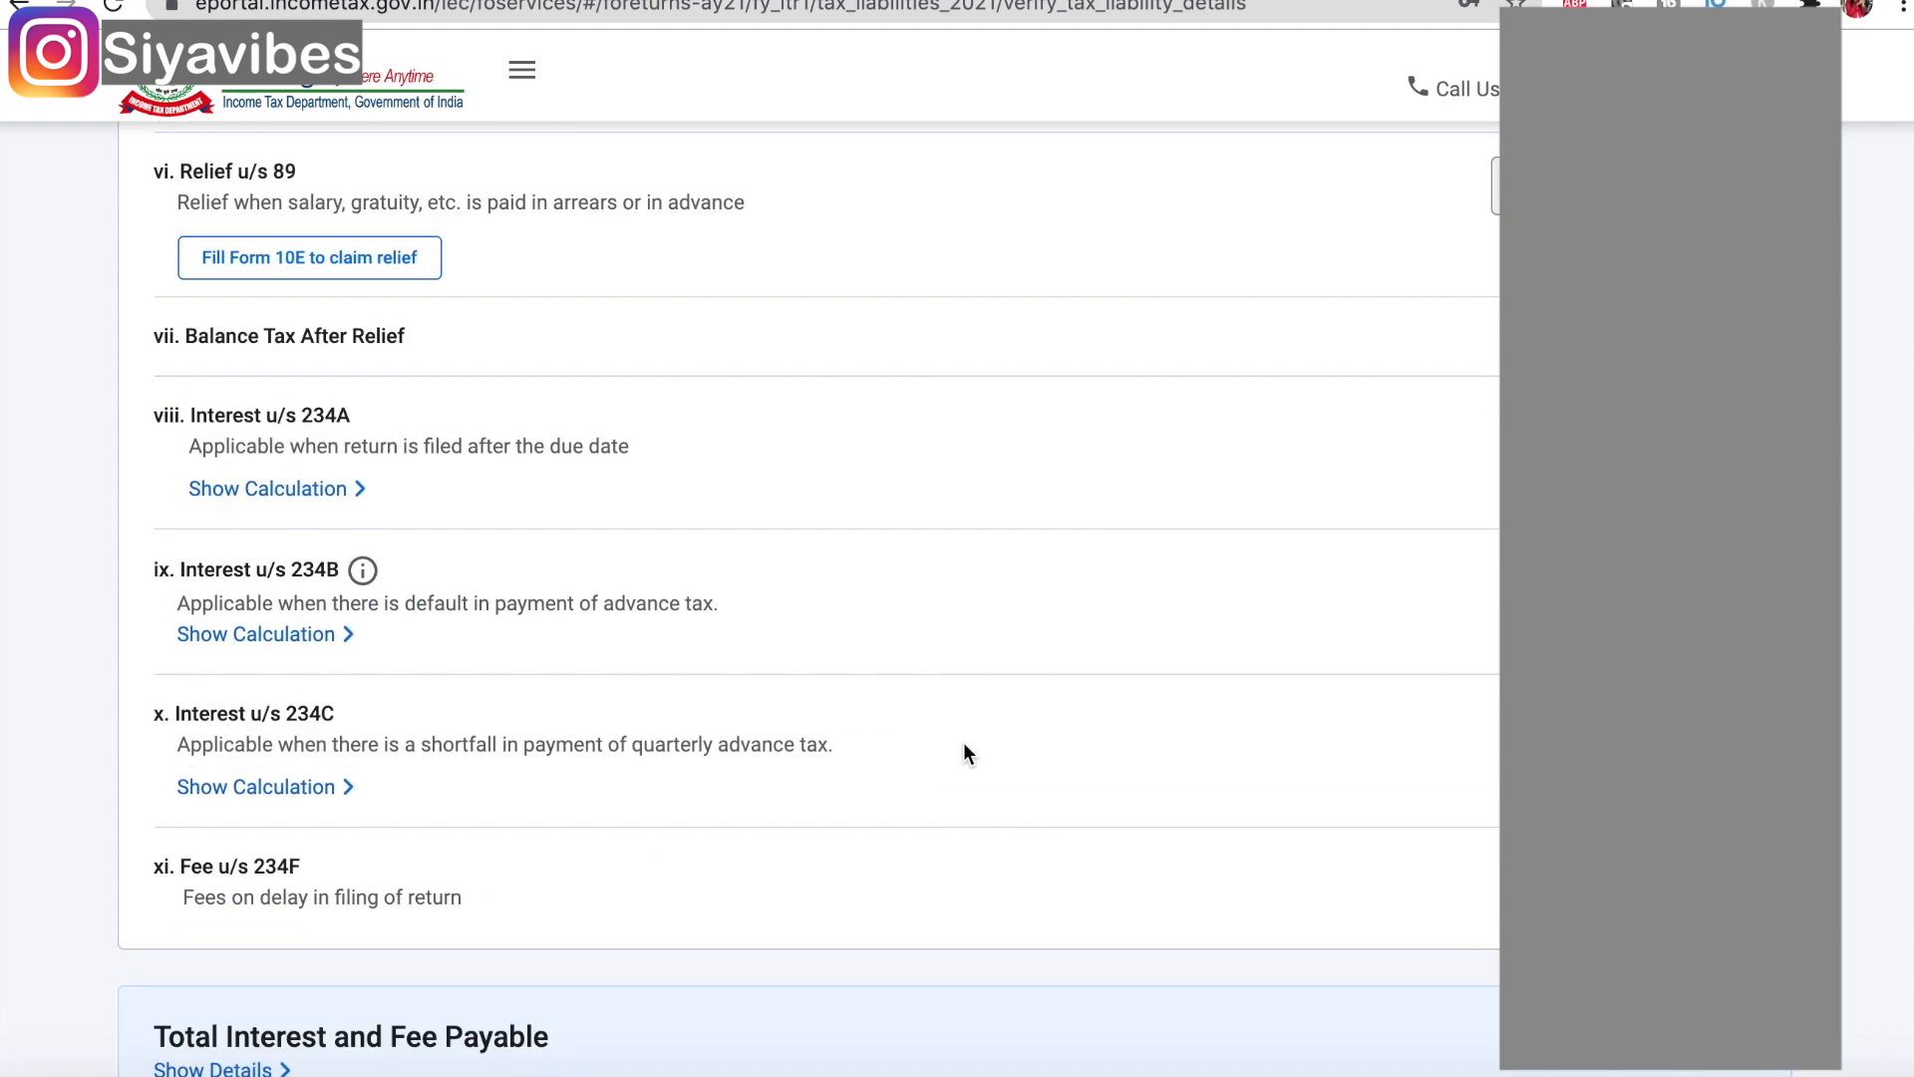
scroll(963, 744, down, 6)
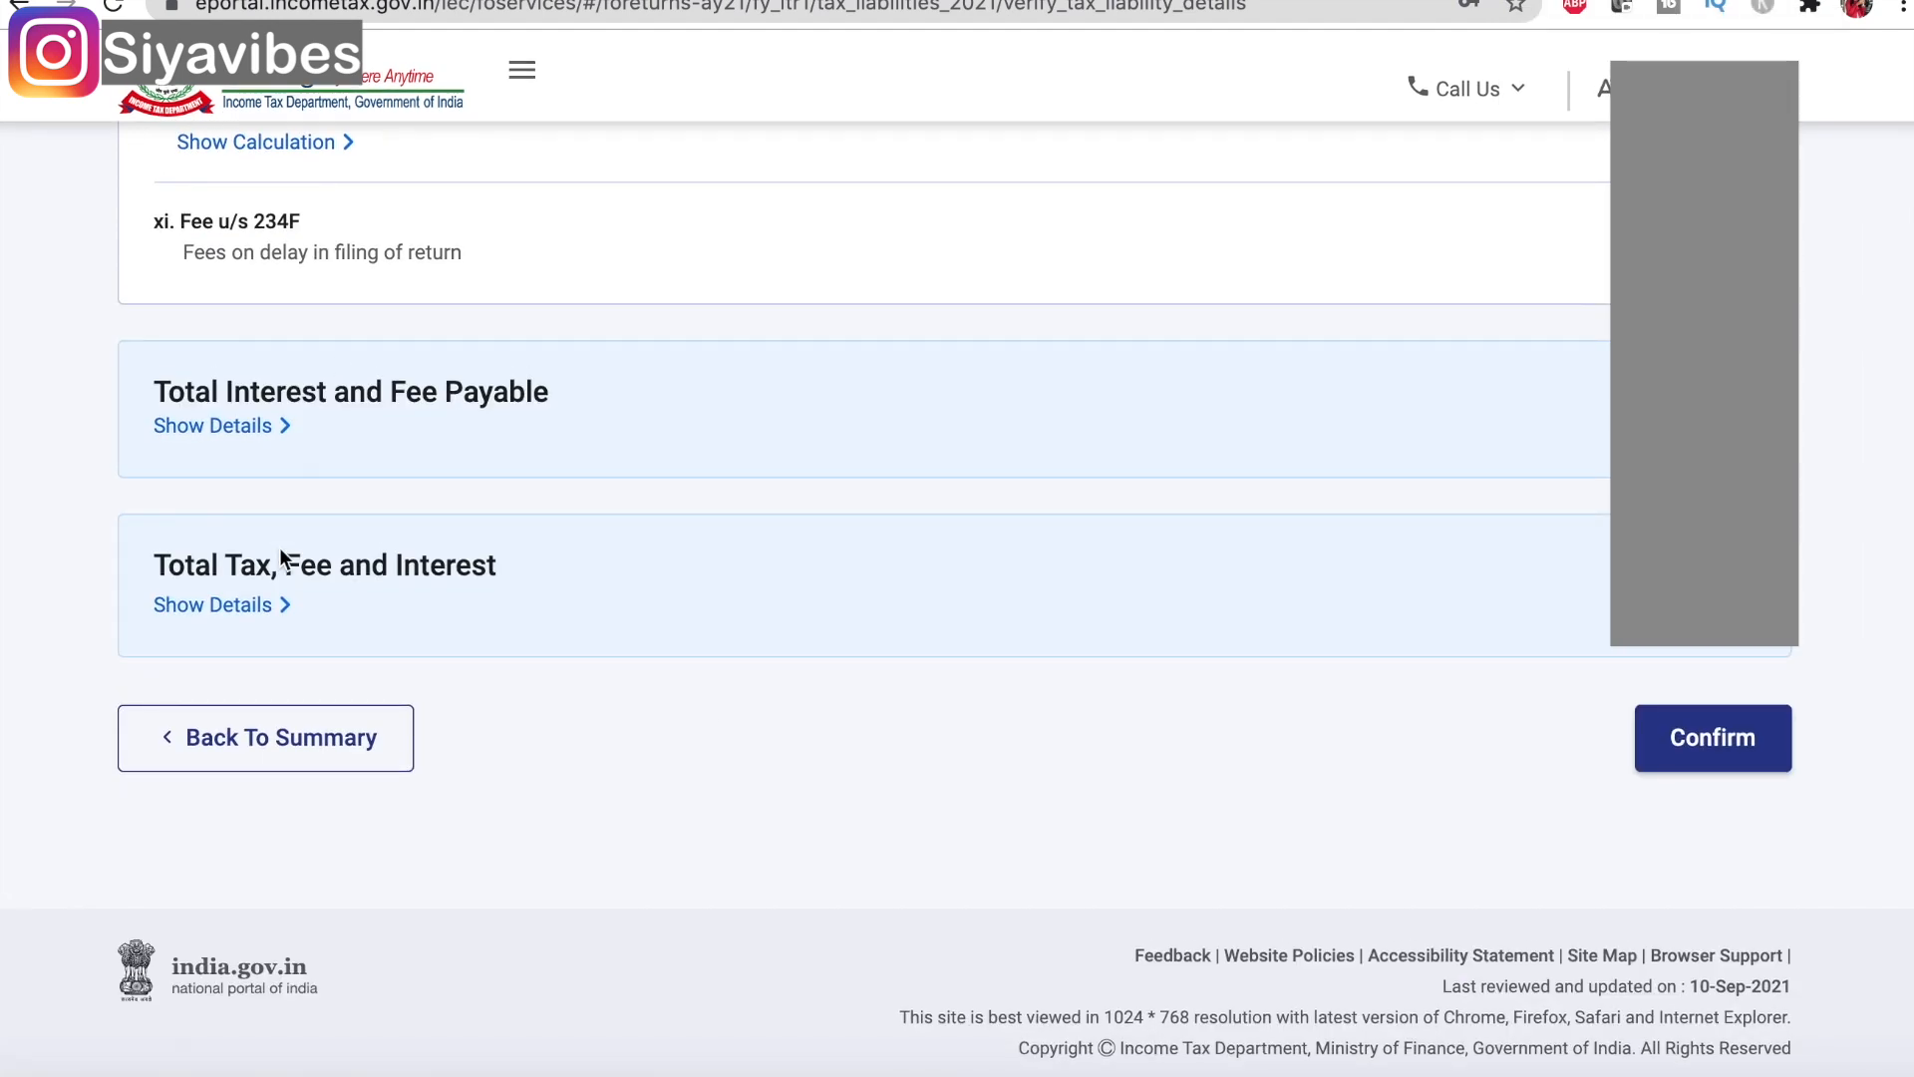
click(1731, 744)
- Check the confirmation status of all five sections in the return summary and proceed with the return
scroll(1169, 798, down, 10)
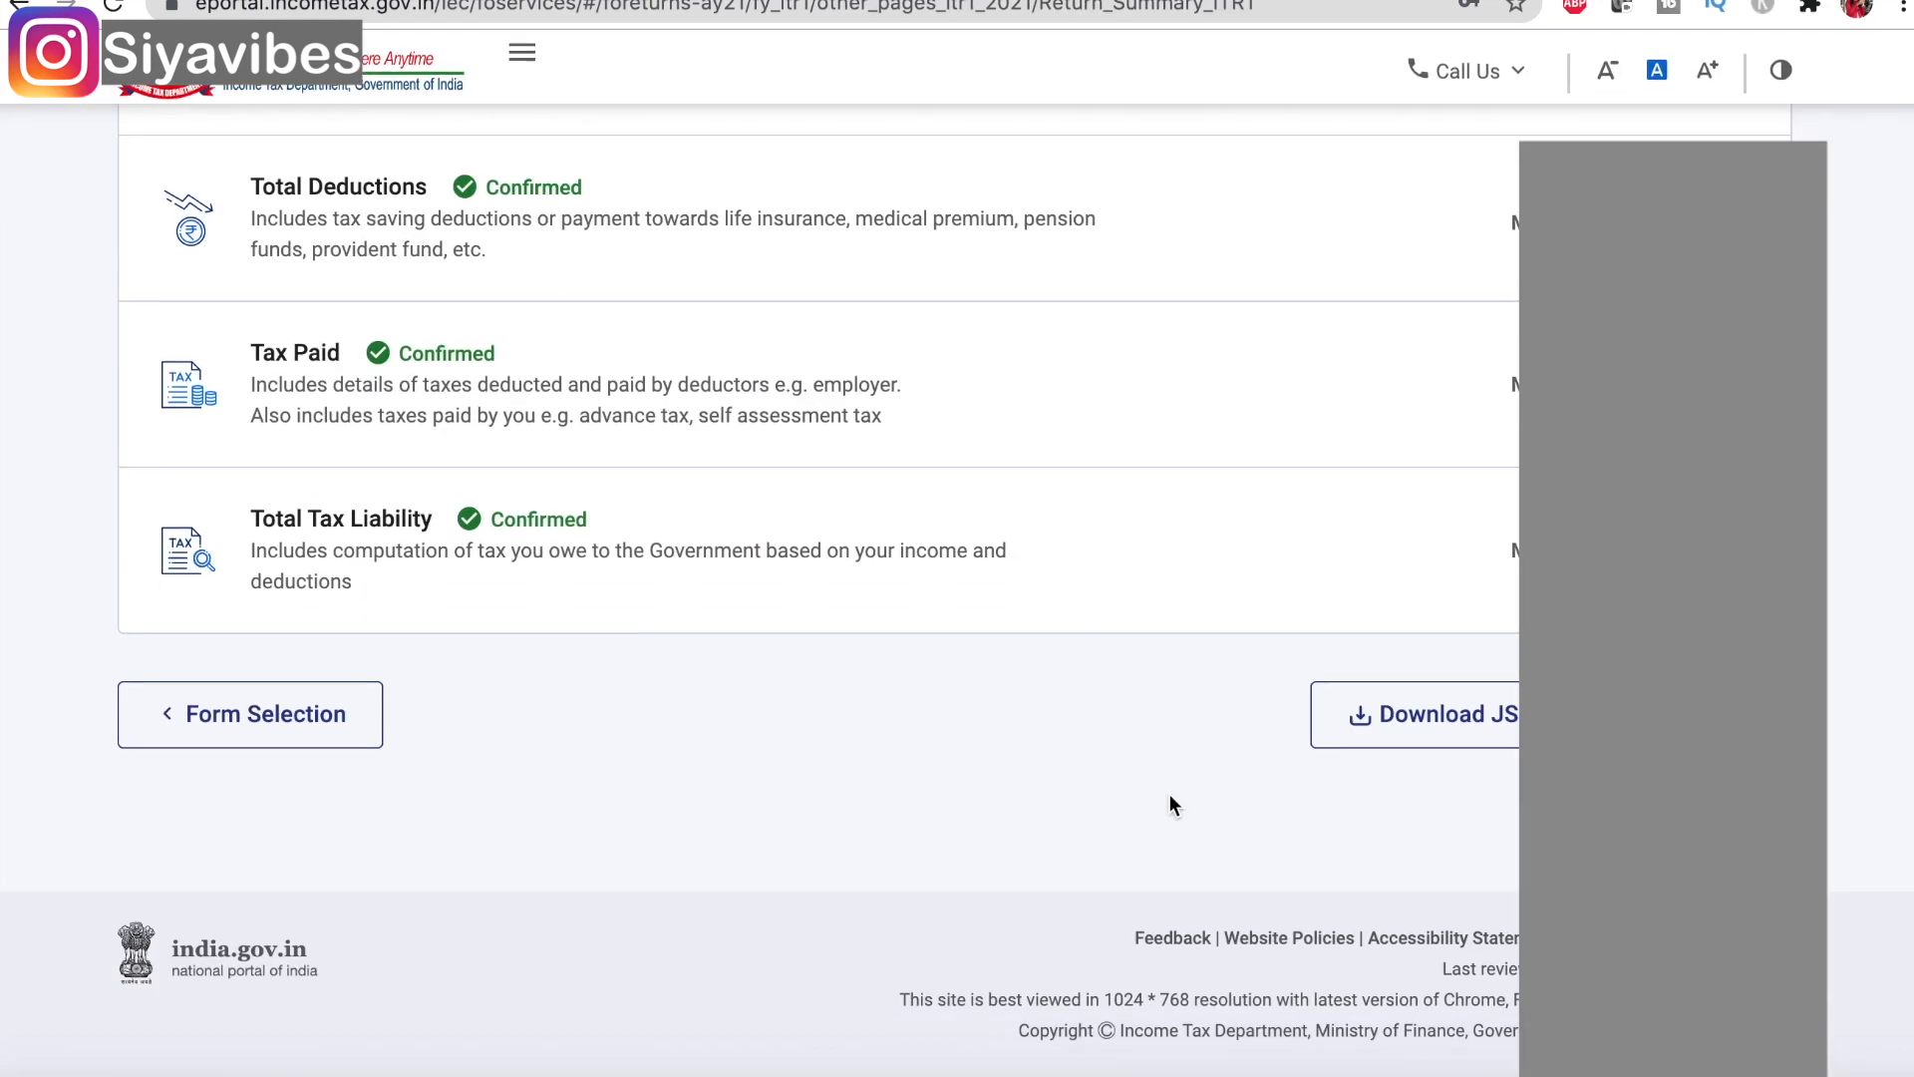
scroll(1170, 798, up, 2)
scroll(718, 538, up, 2)
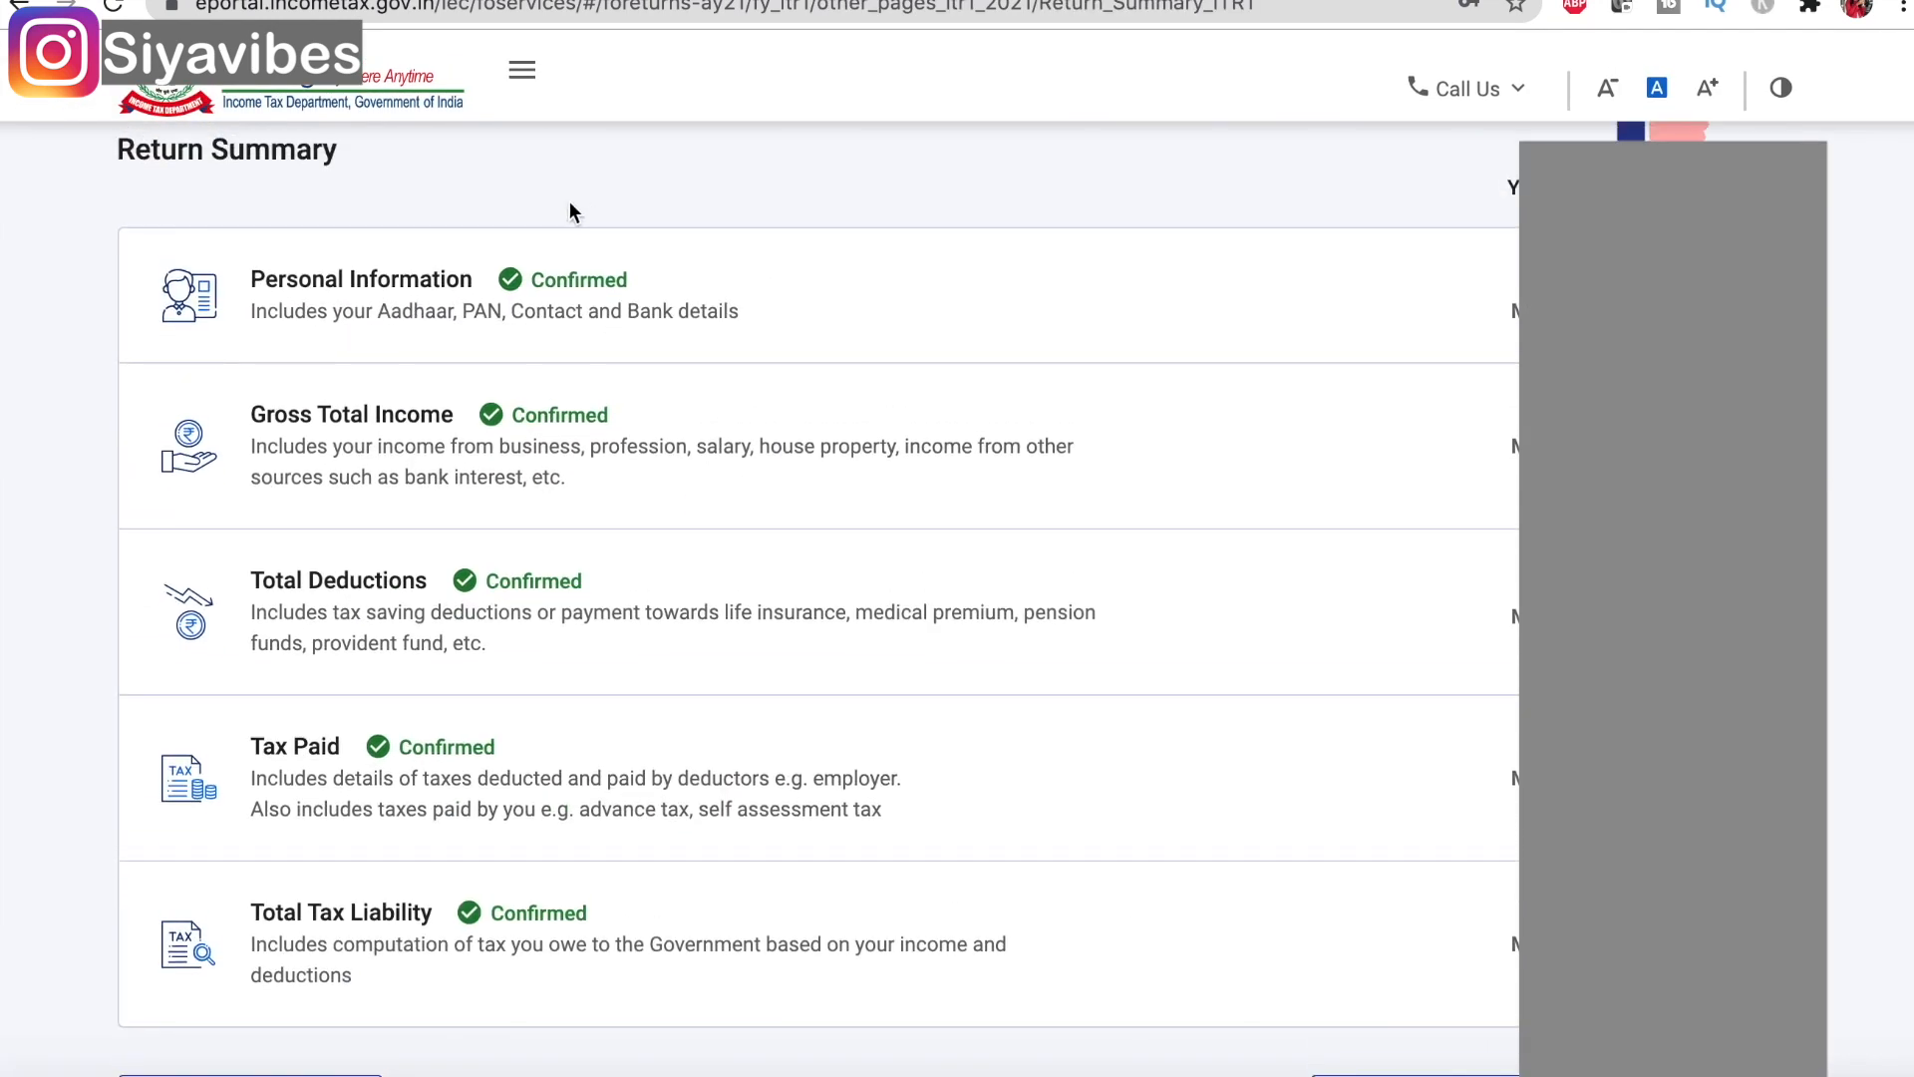
scroll(797, 1022, down, 1)
scroll(811, 1031, down, 3)
scroll(810, 1030, up, 4)
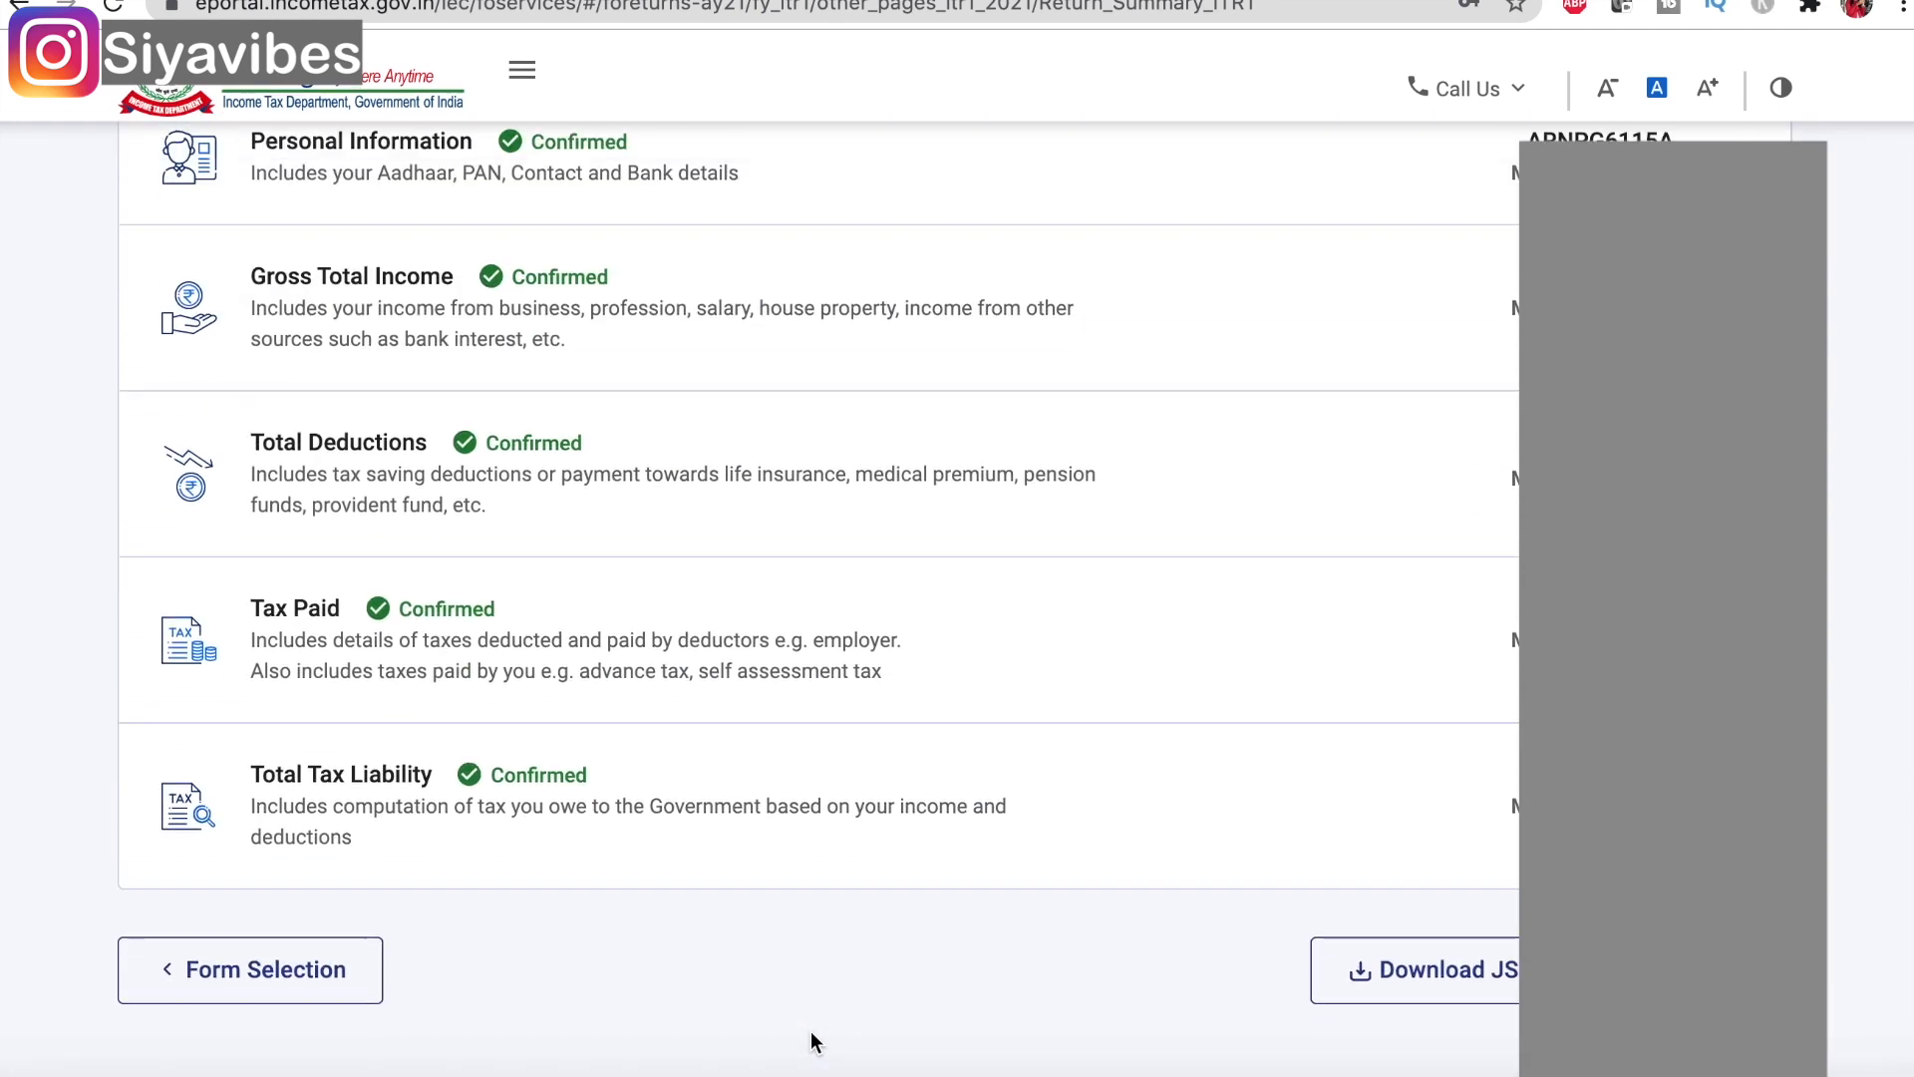
scroll(1144, 870, down, 2)
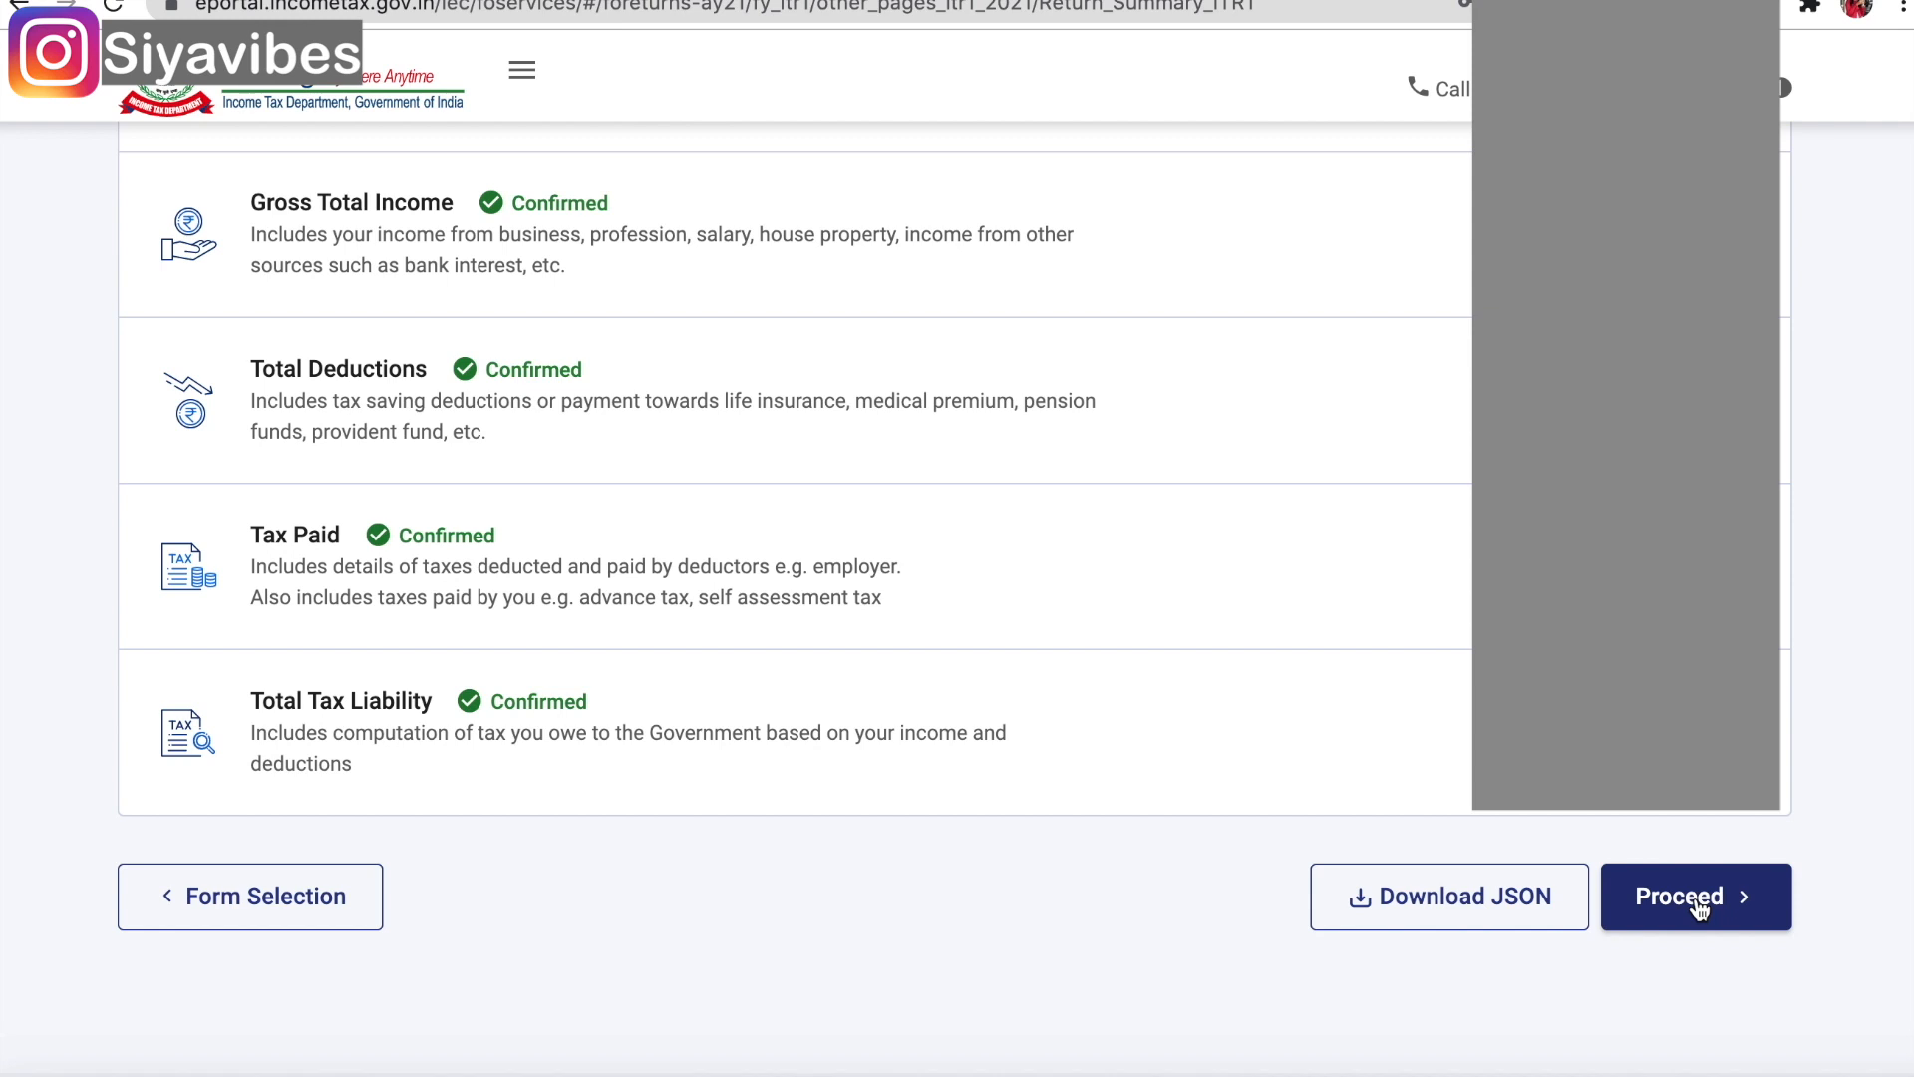
scroll(1264, 1022, up, 2)
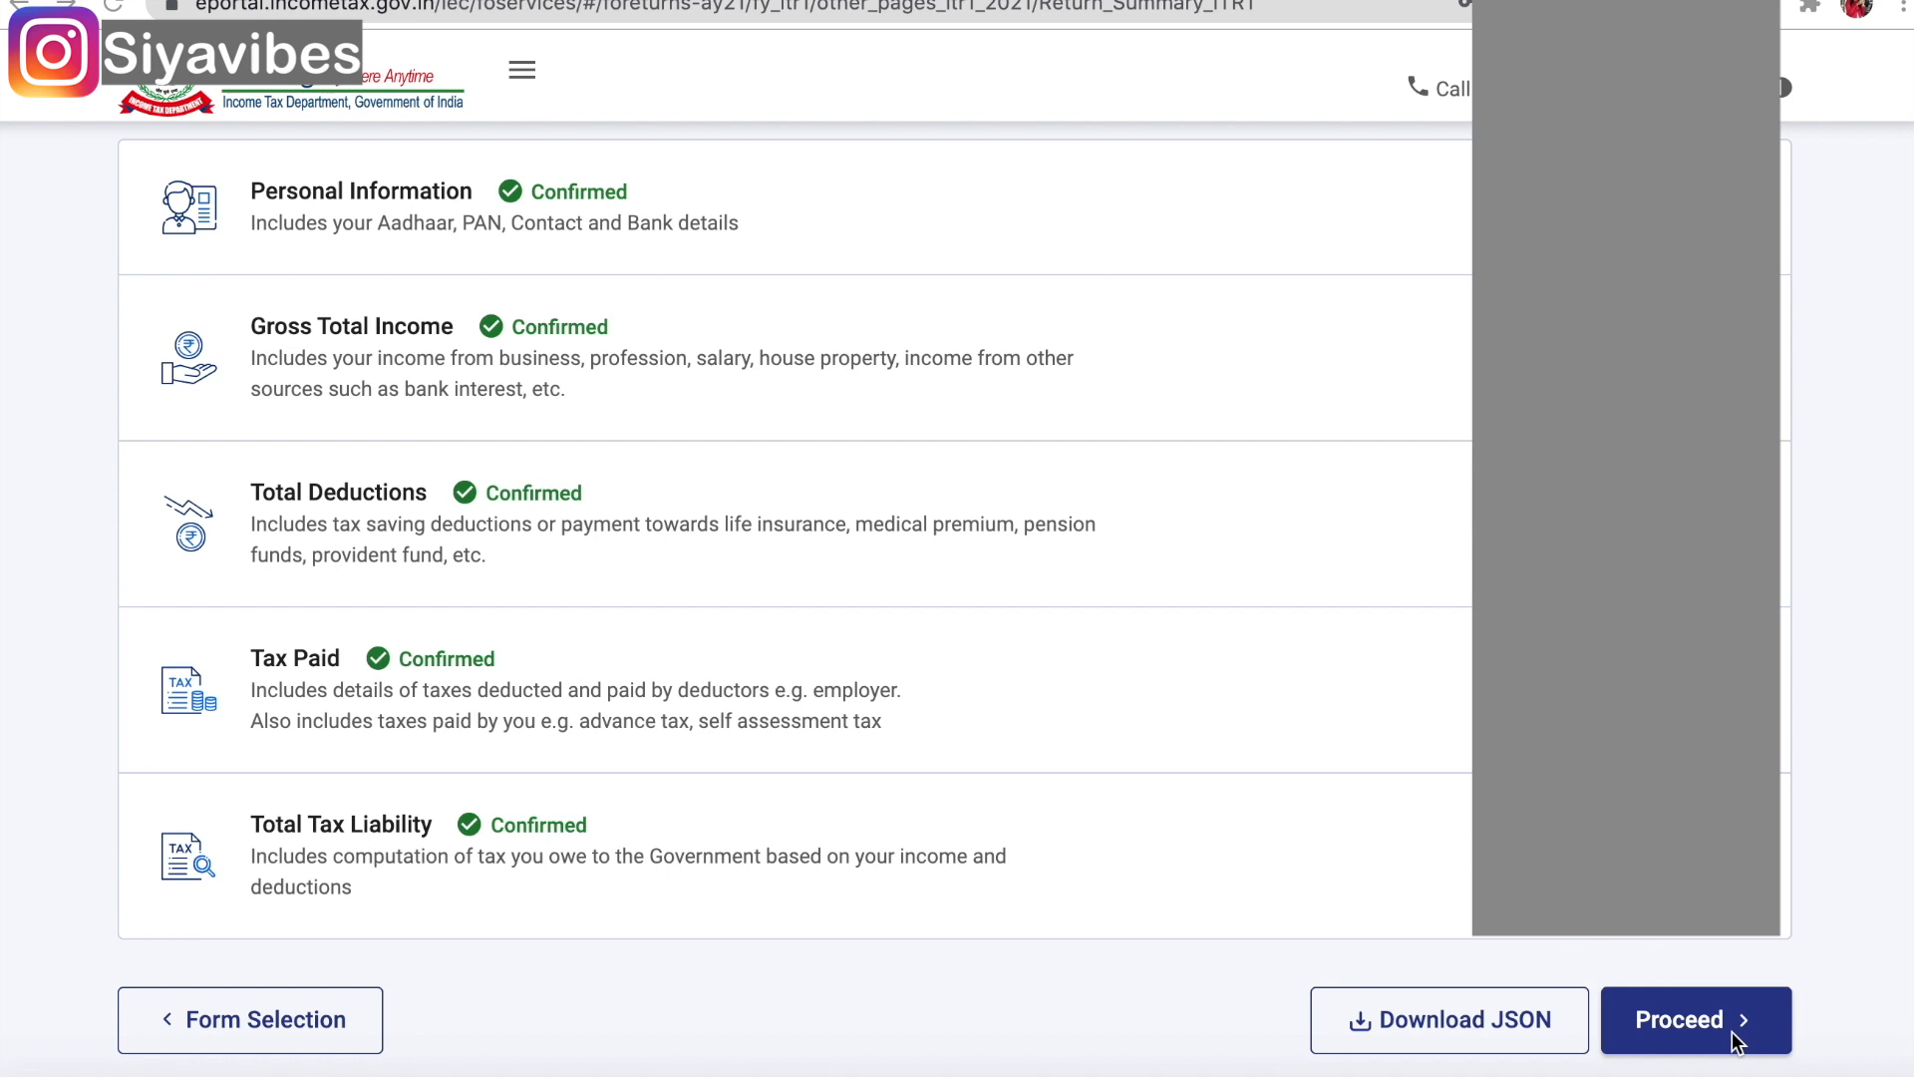
click(1698, 1024)
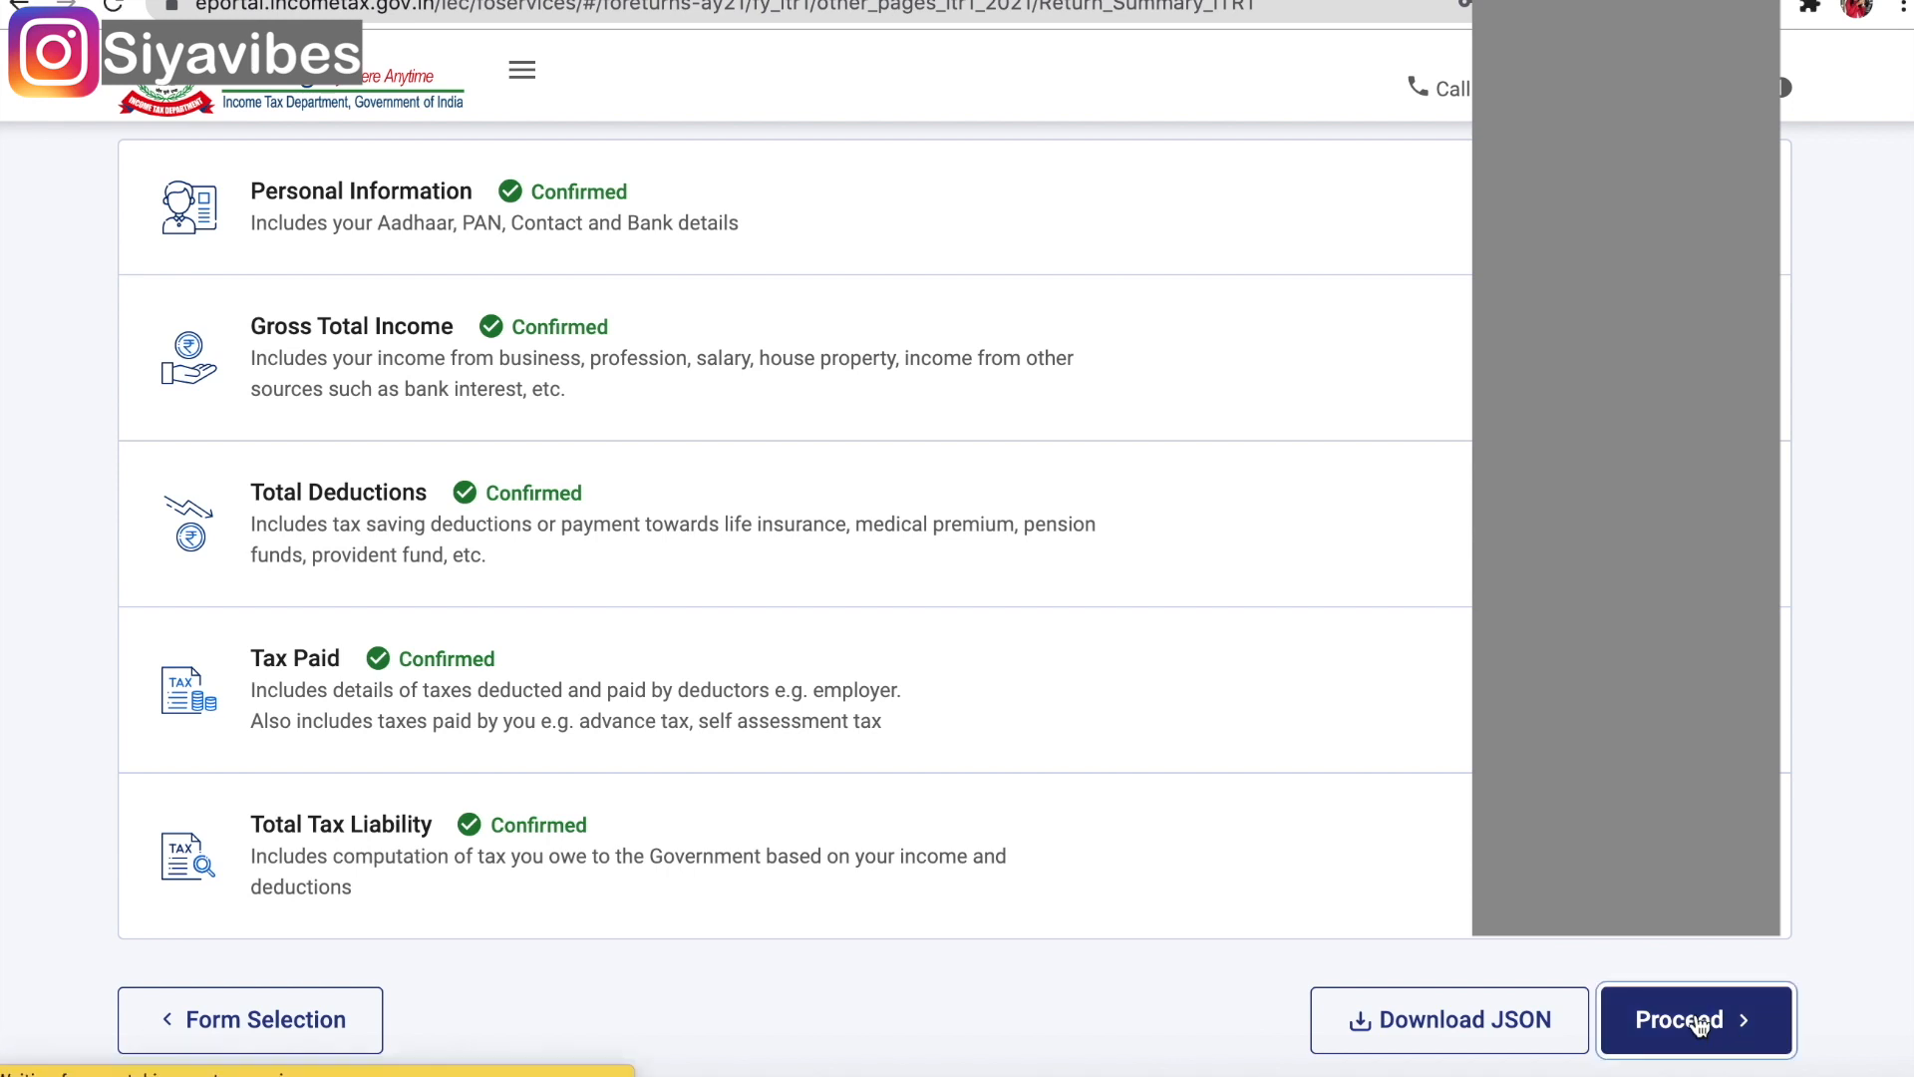
- Review the tax summary from the taxable income calculation through to the amount payable and the payment options
scroll(949, 653, down, 1)
scroll(951, 650, up, 1)
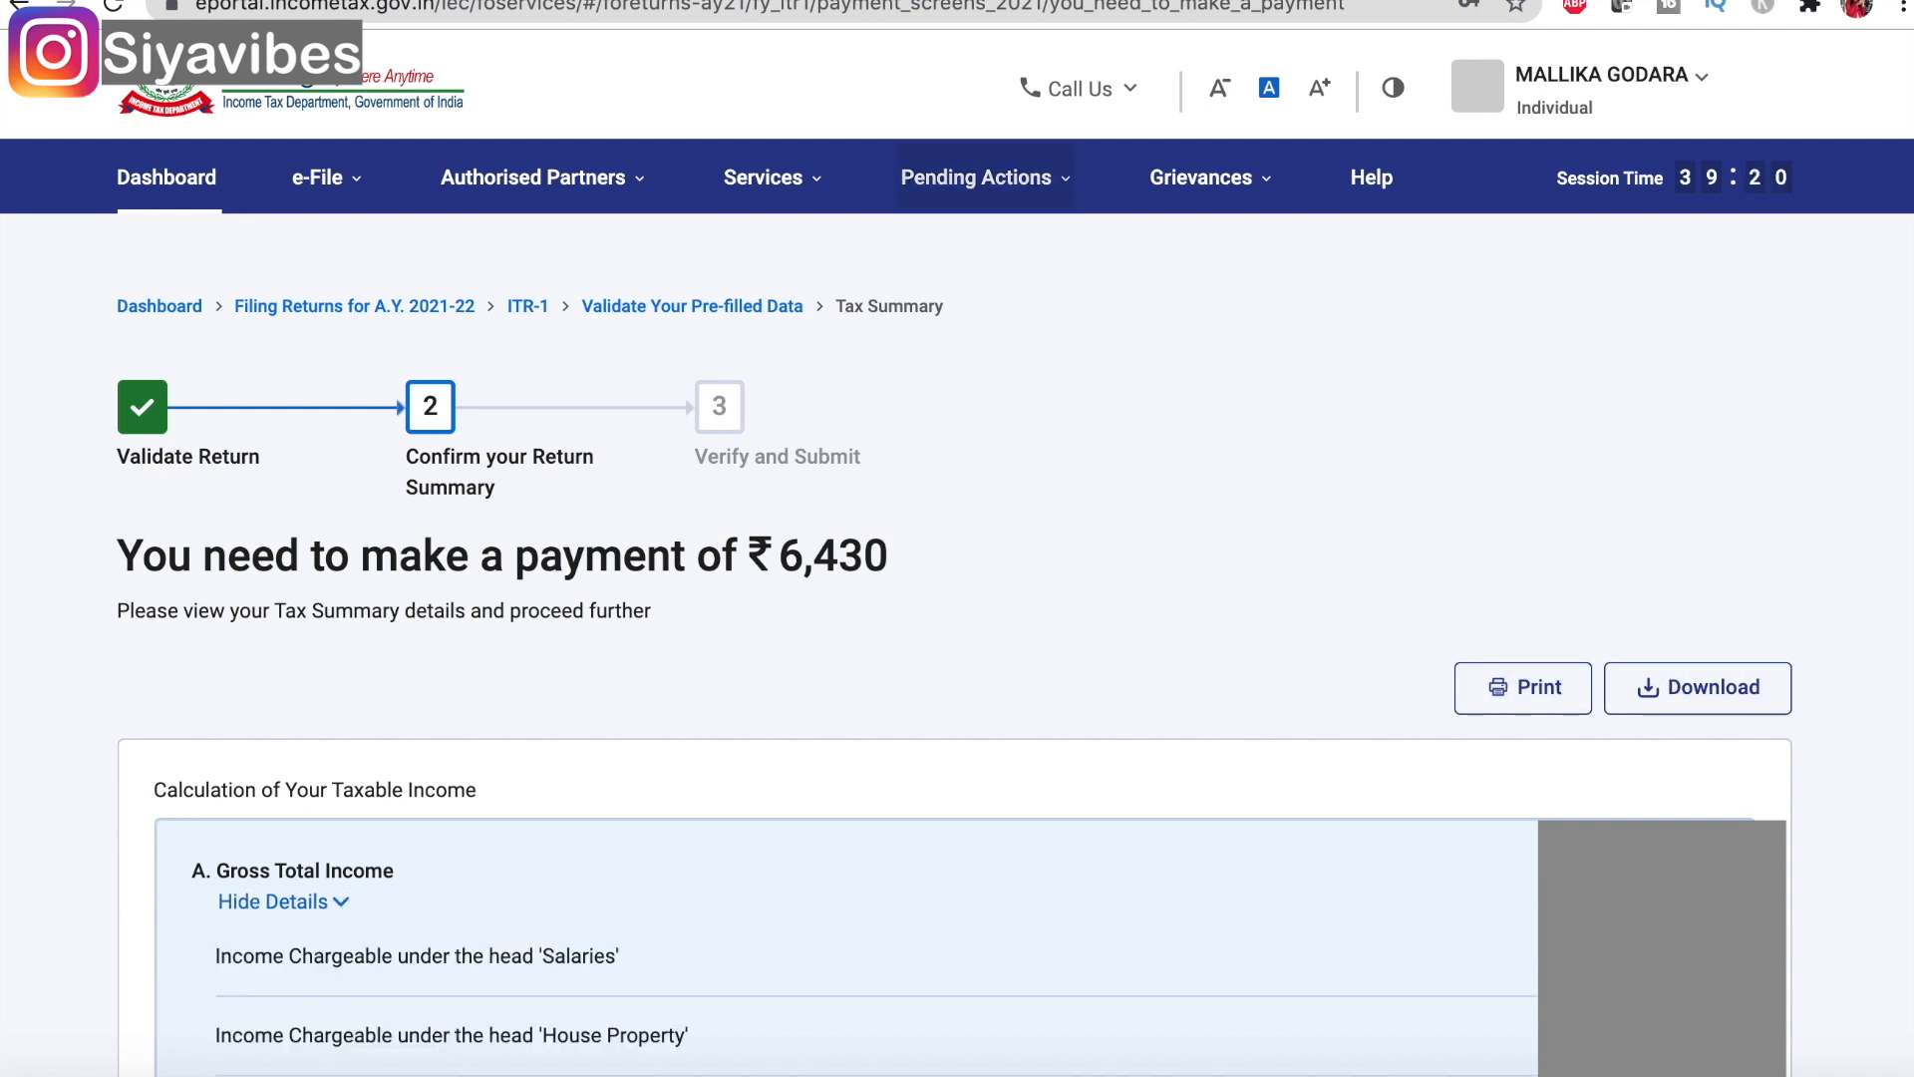
scroll(956, 653, down, 1)
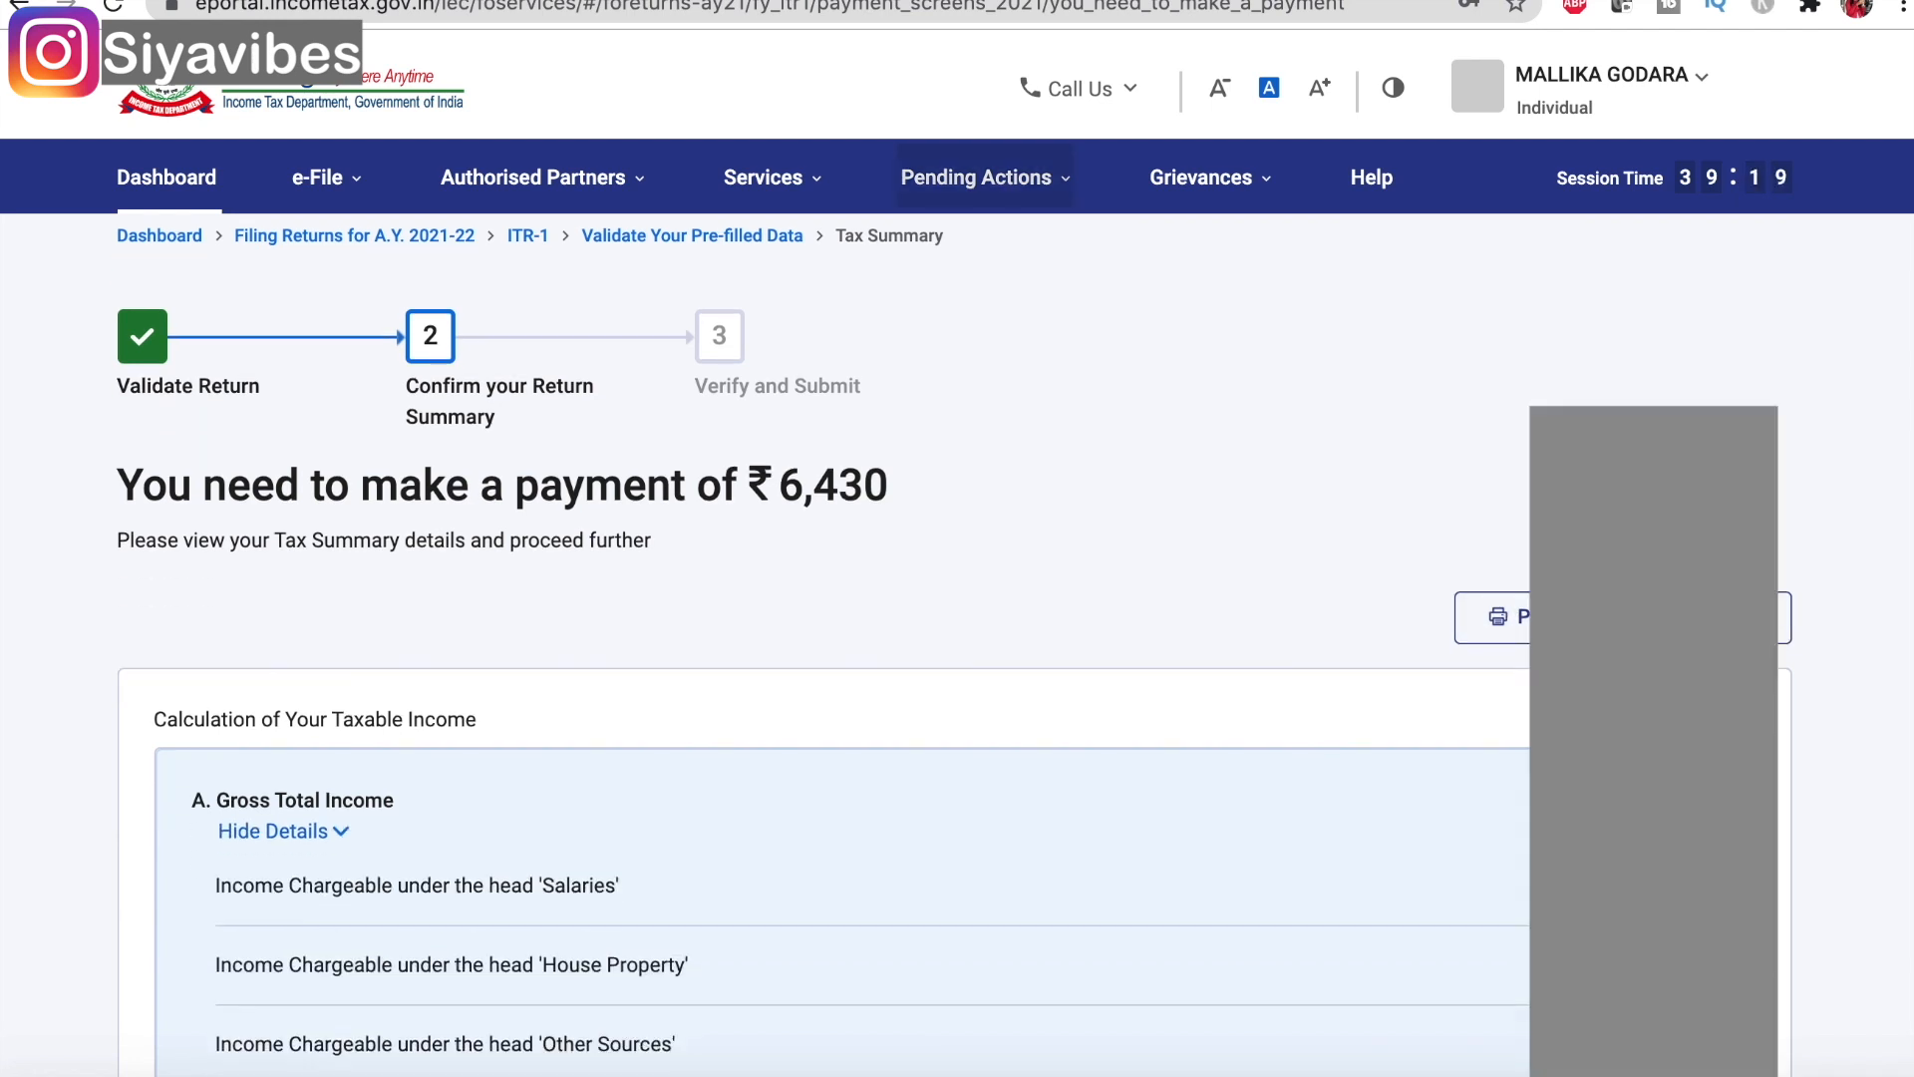
scroll(807, 598, down, 15)
scroll(808, 598, down, 20)
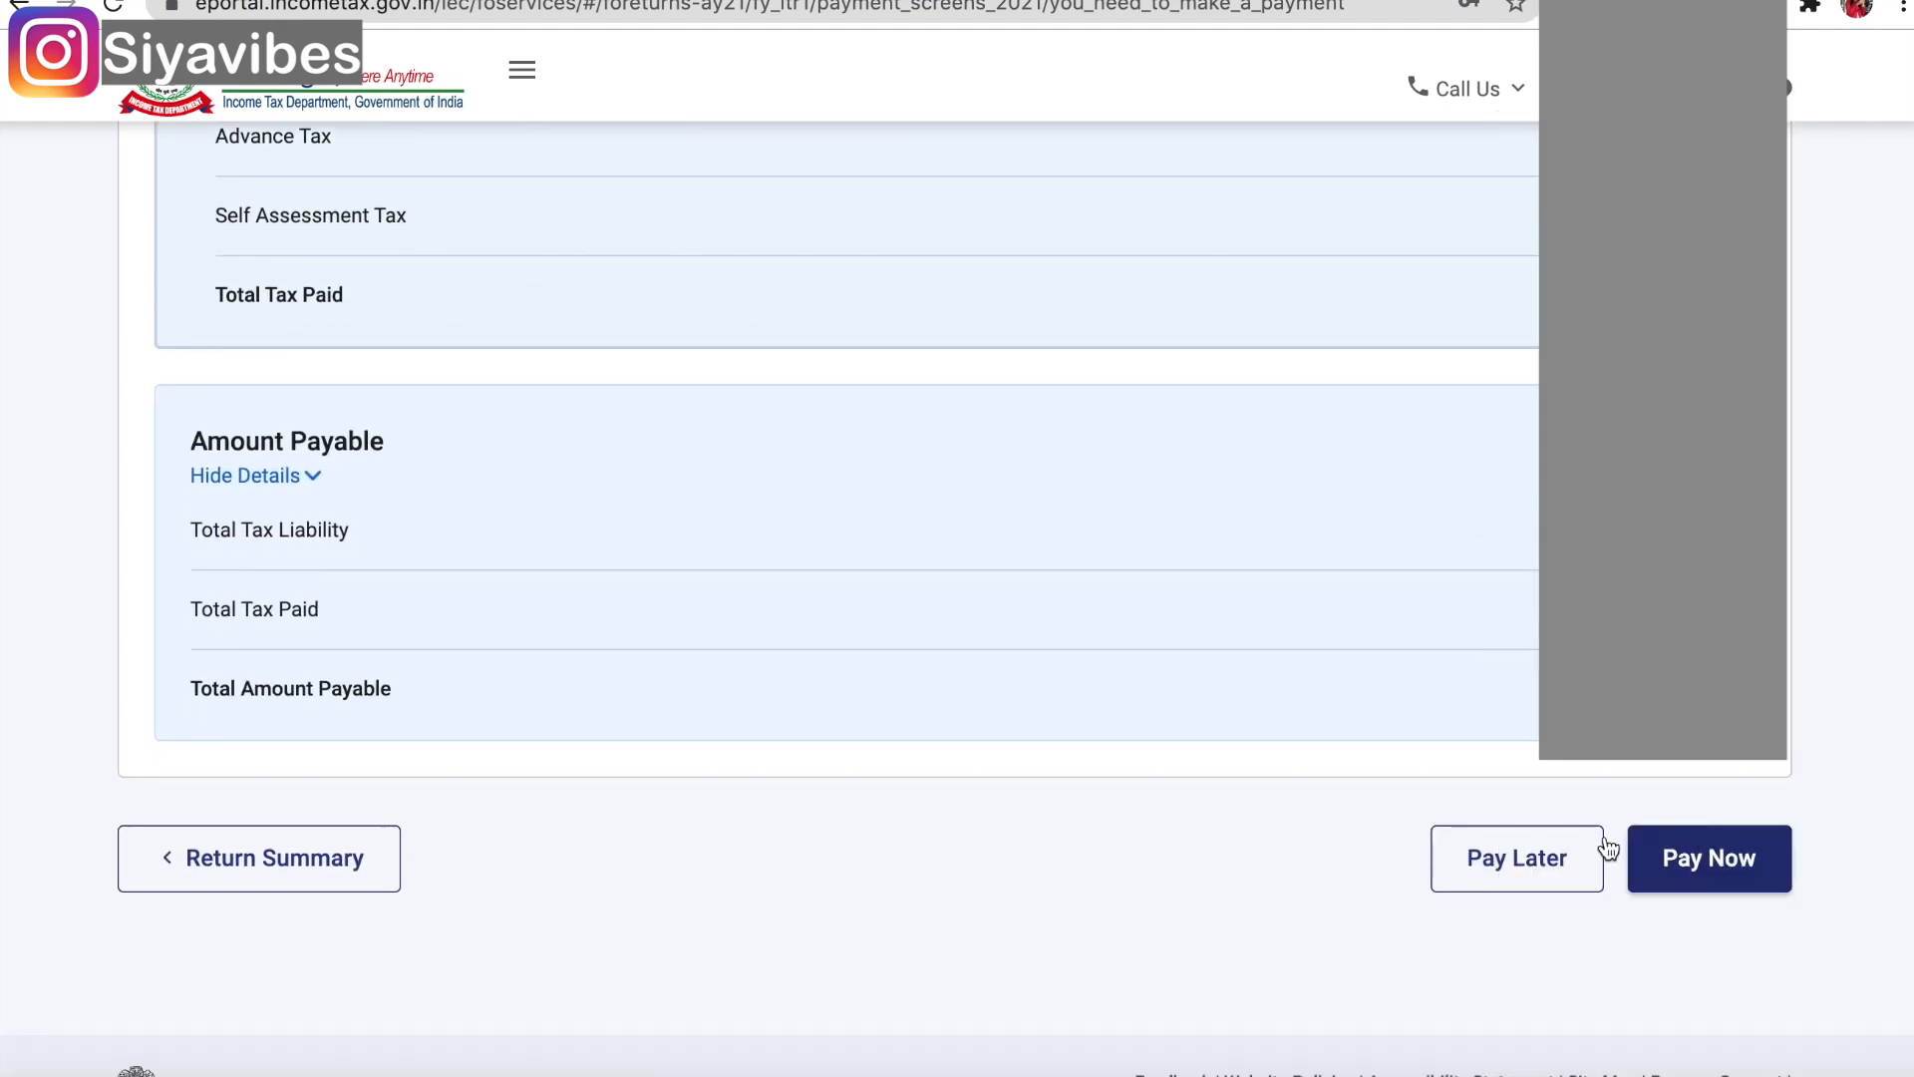
- Opt to pay the tax later and continue to the preview and submission stage of the return
click(1545, 898)
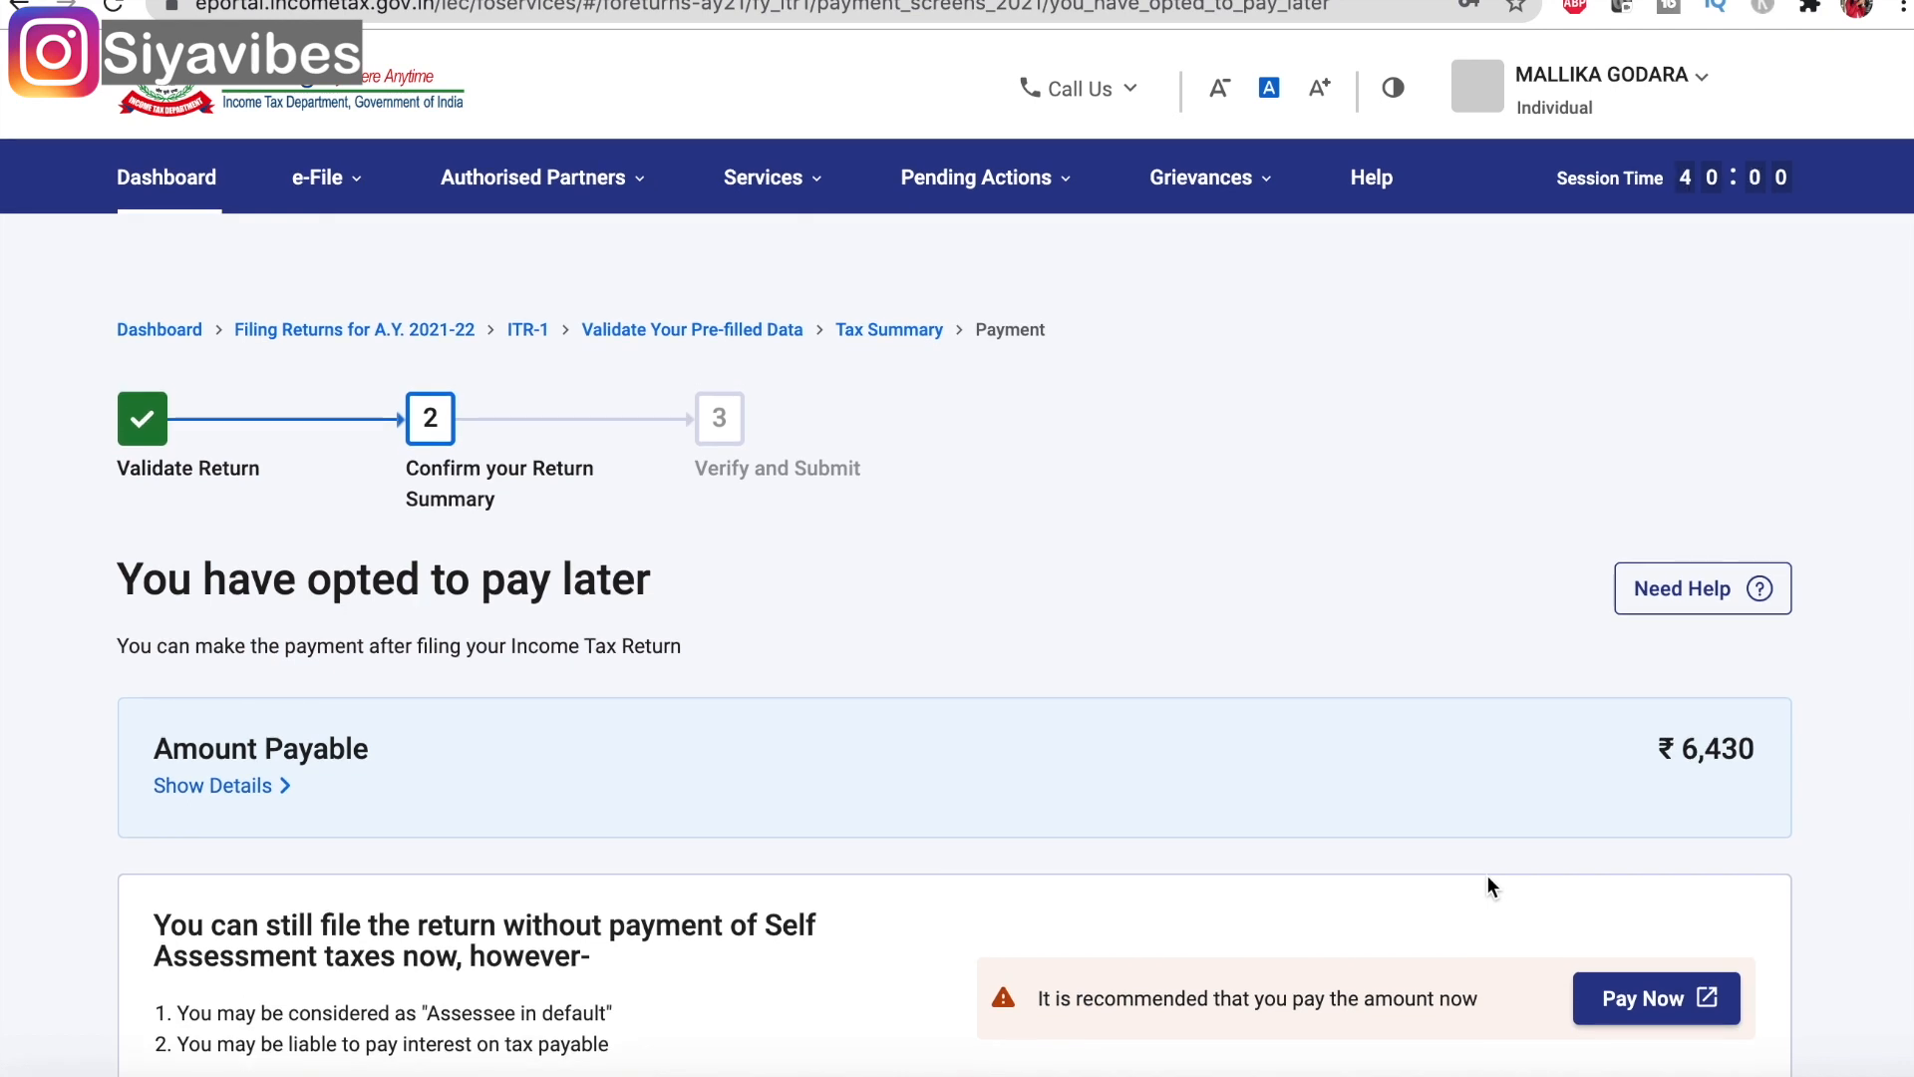
scroll(1488, 875, down, 2)
click(1584, 978)
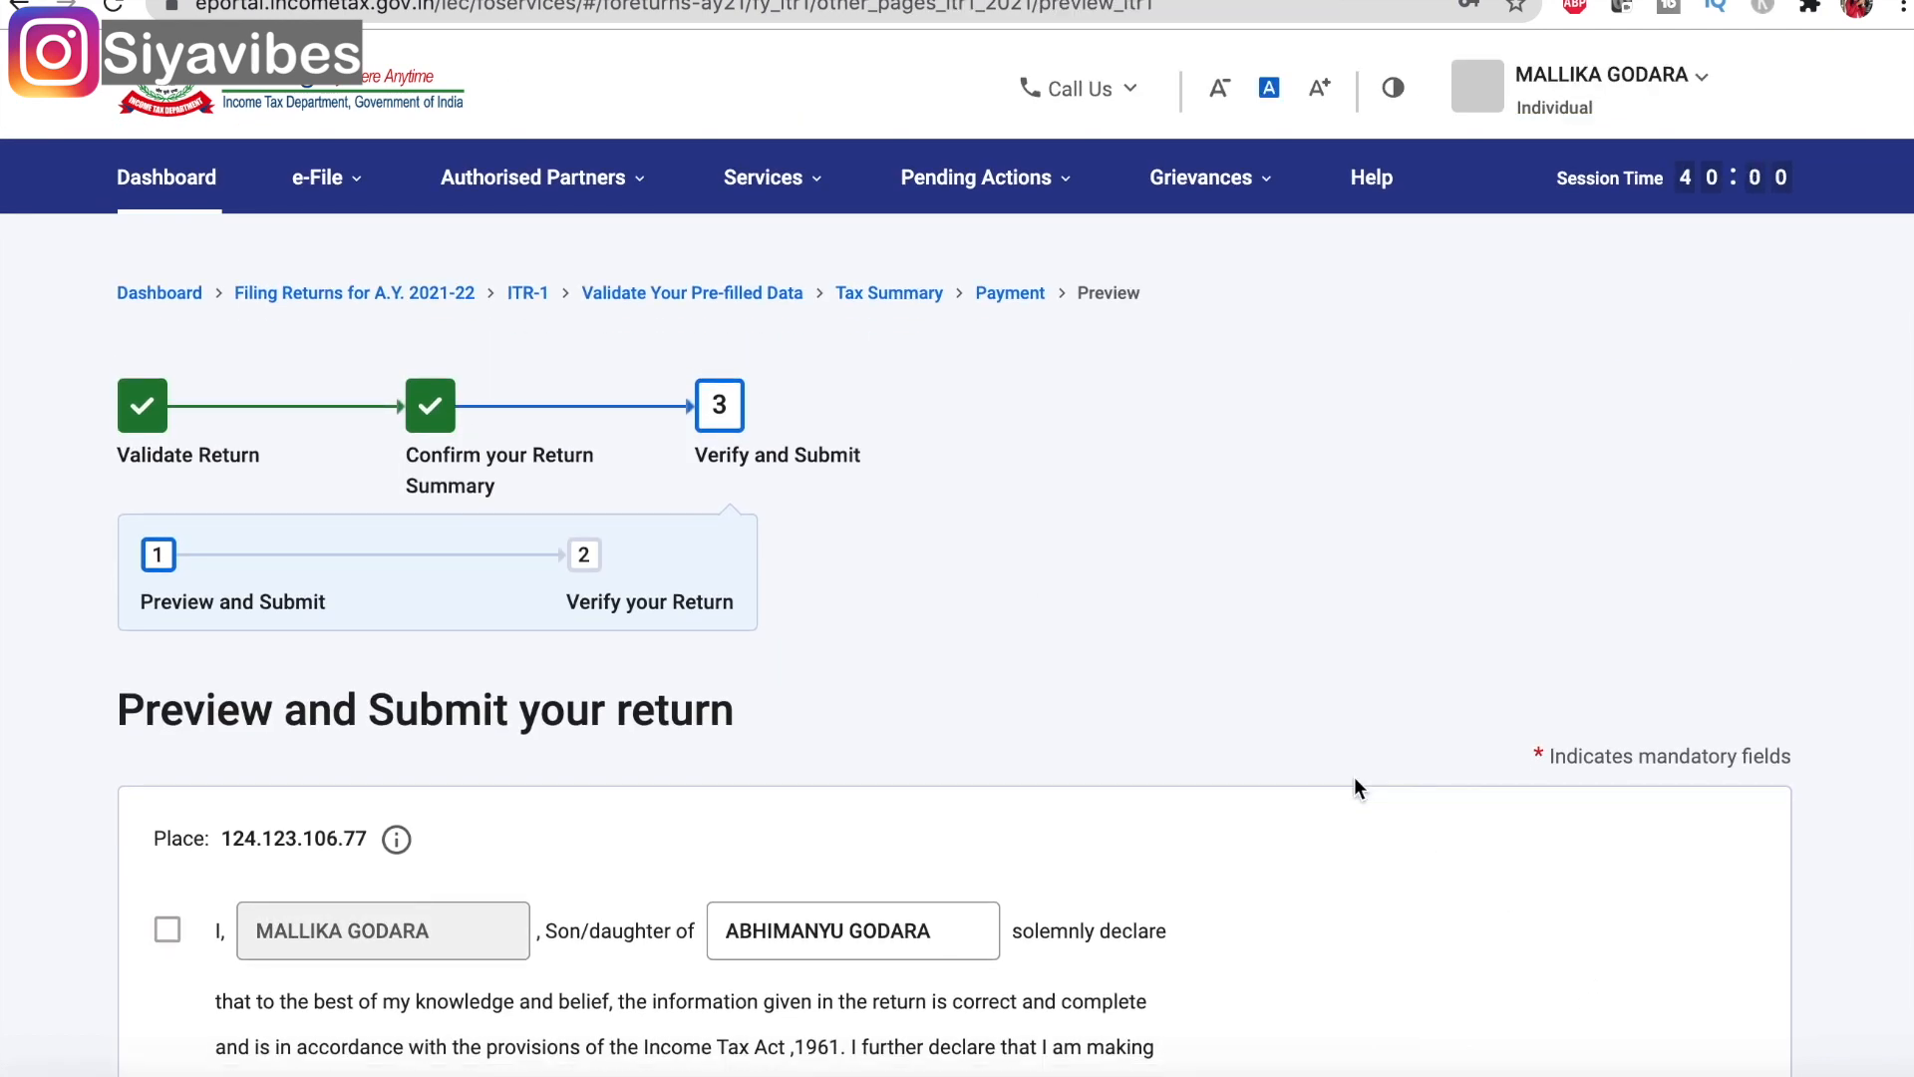
- Accept the declaration for the return, leave the Tax Return Preparer details blank, and proceed to the preview
scroll(1354, 788, down, 7)
click(167, 185)
click(303, 733)
scroll(570, 737, down, 3)
click(570, 742)
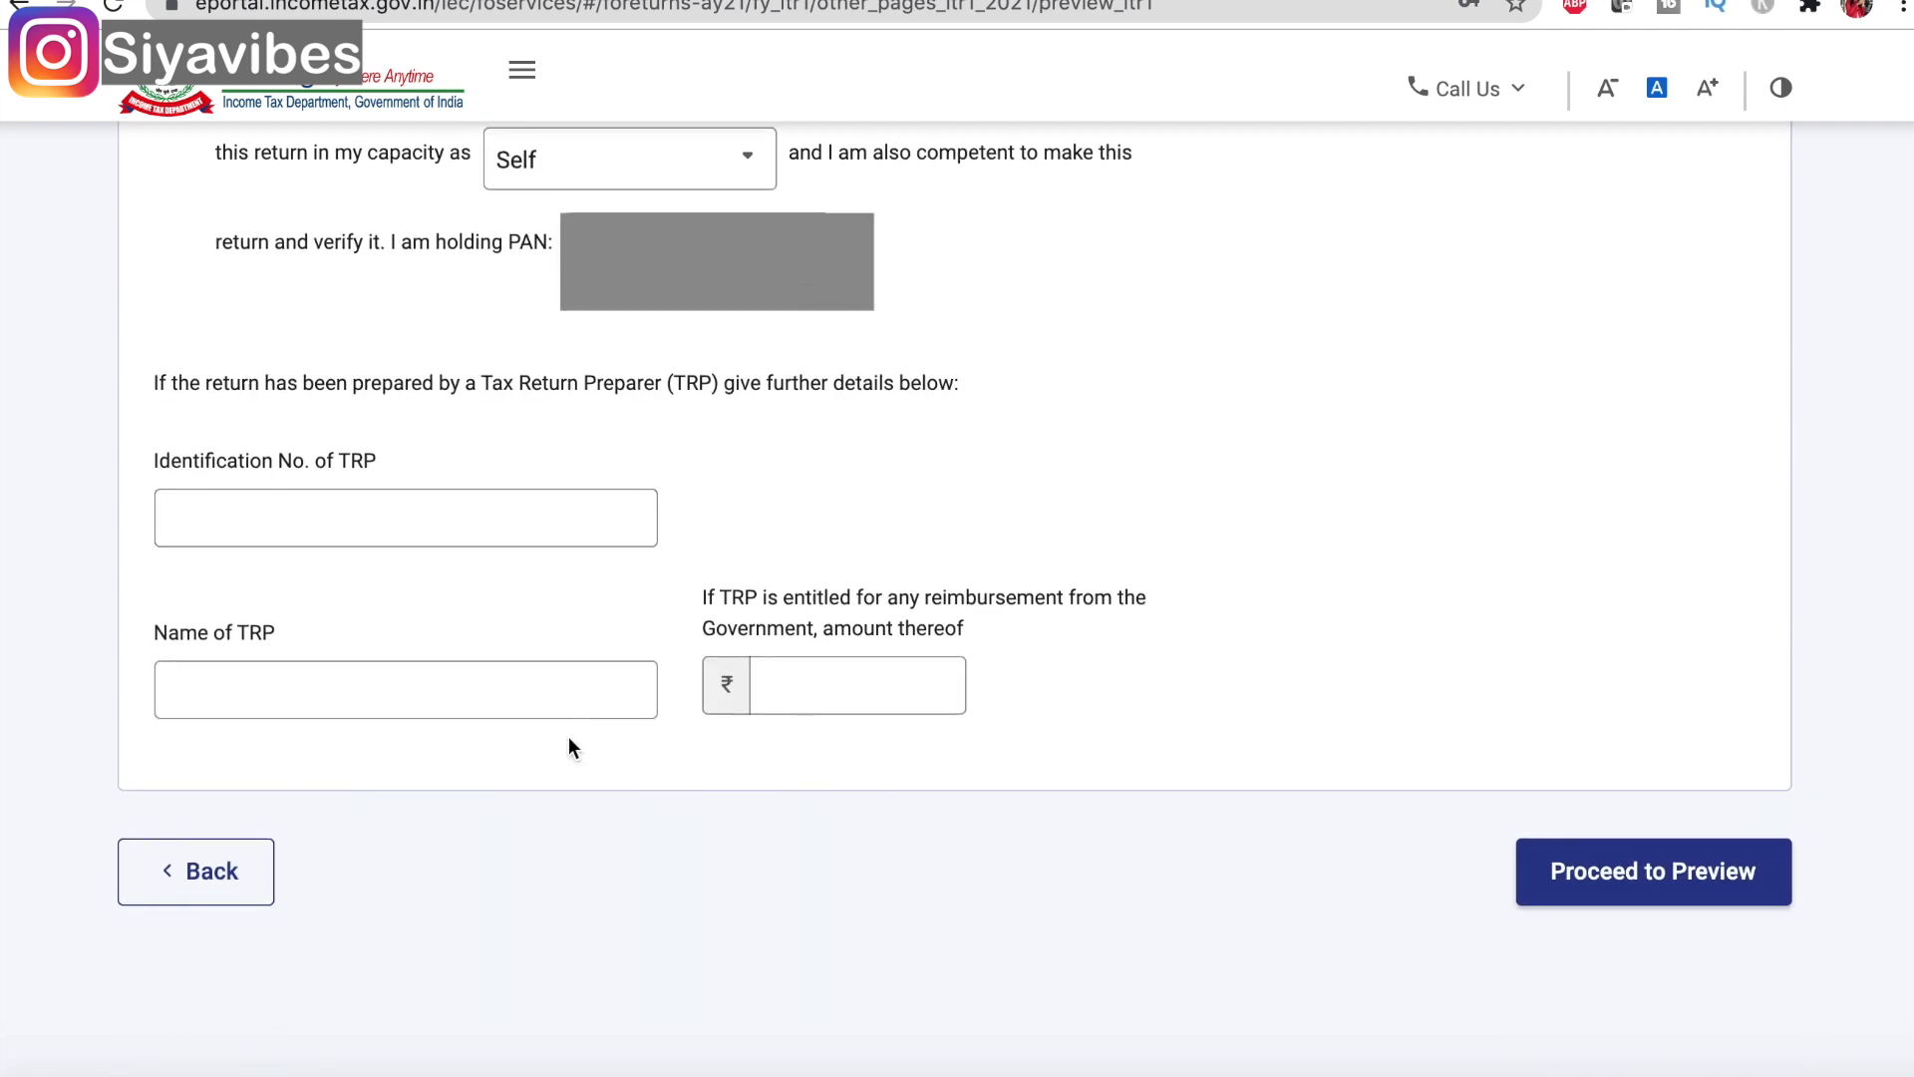
click(1599, 883)
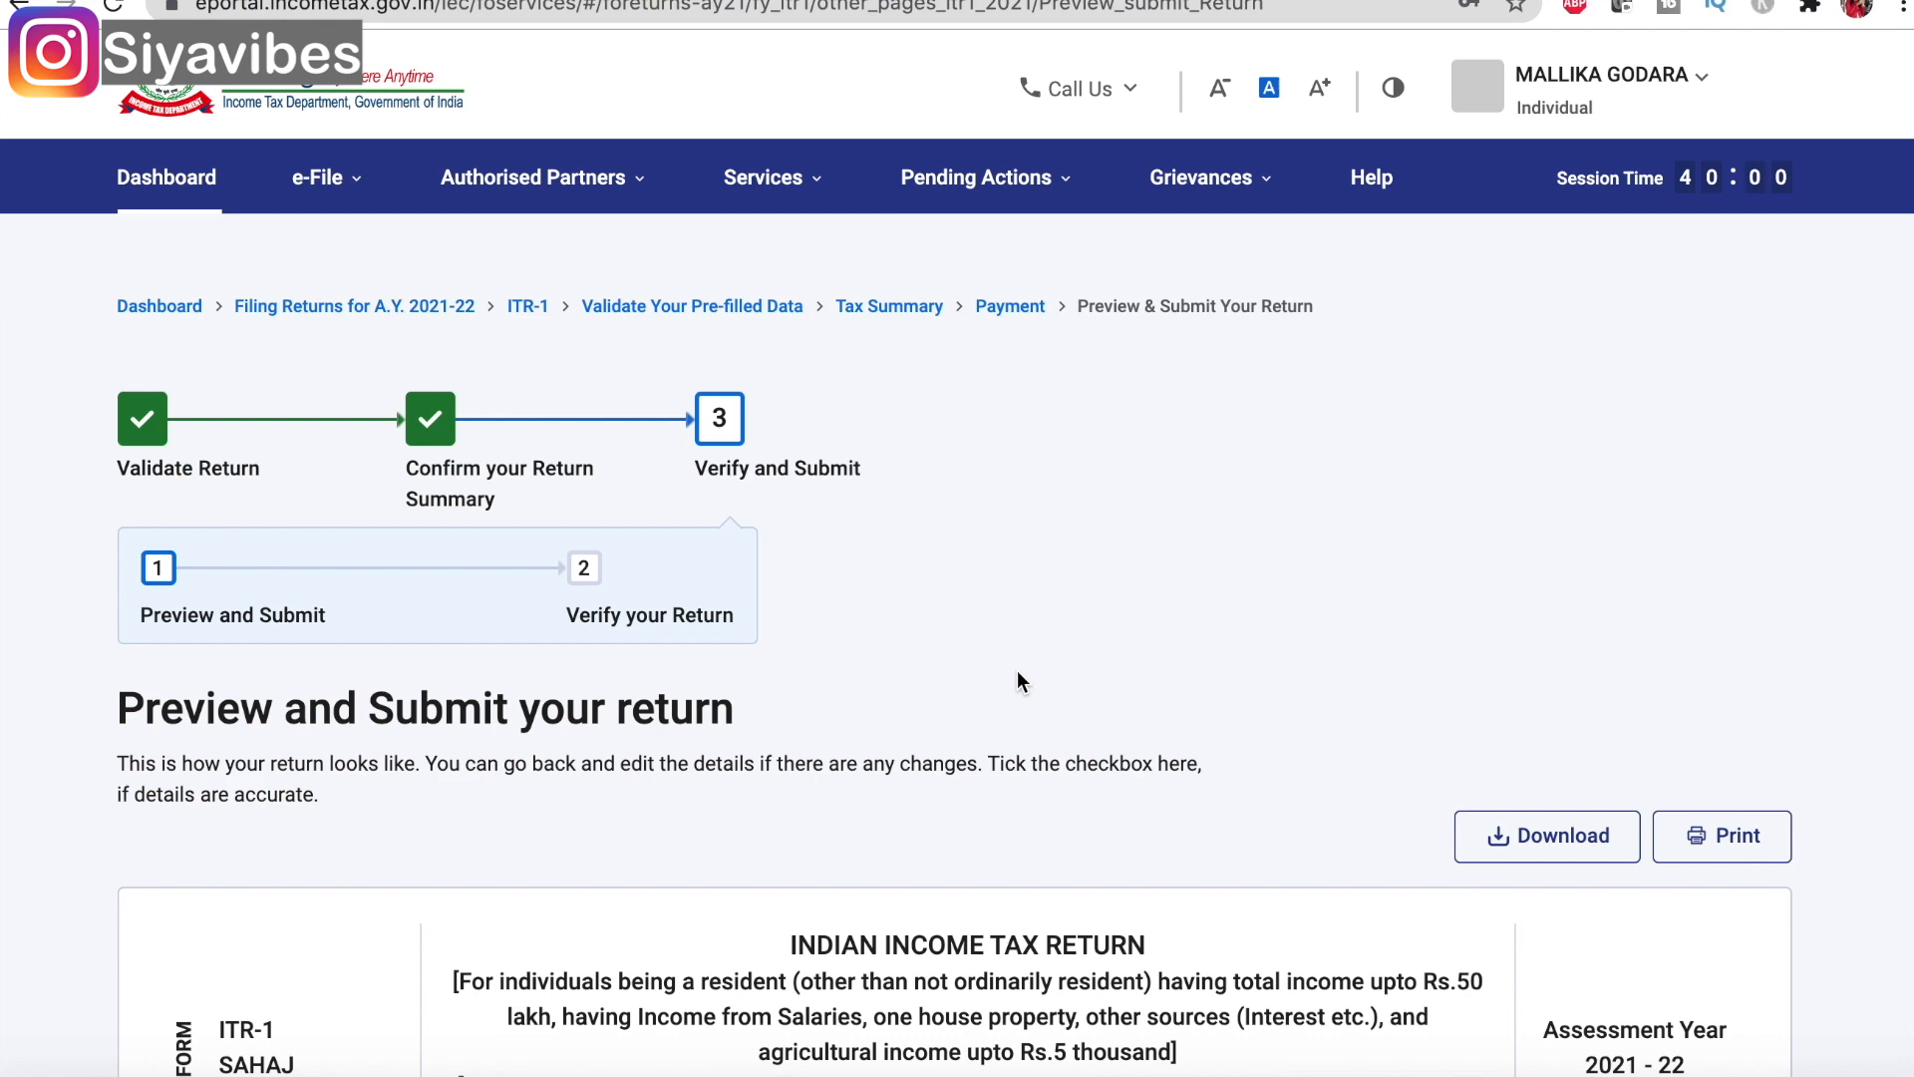
- Review the ITR-1 preview from the income details through to the verification statement and proceed to validation
scroll(1017, 670, down, 20)
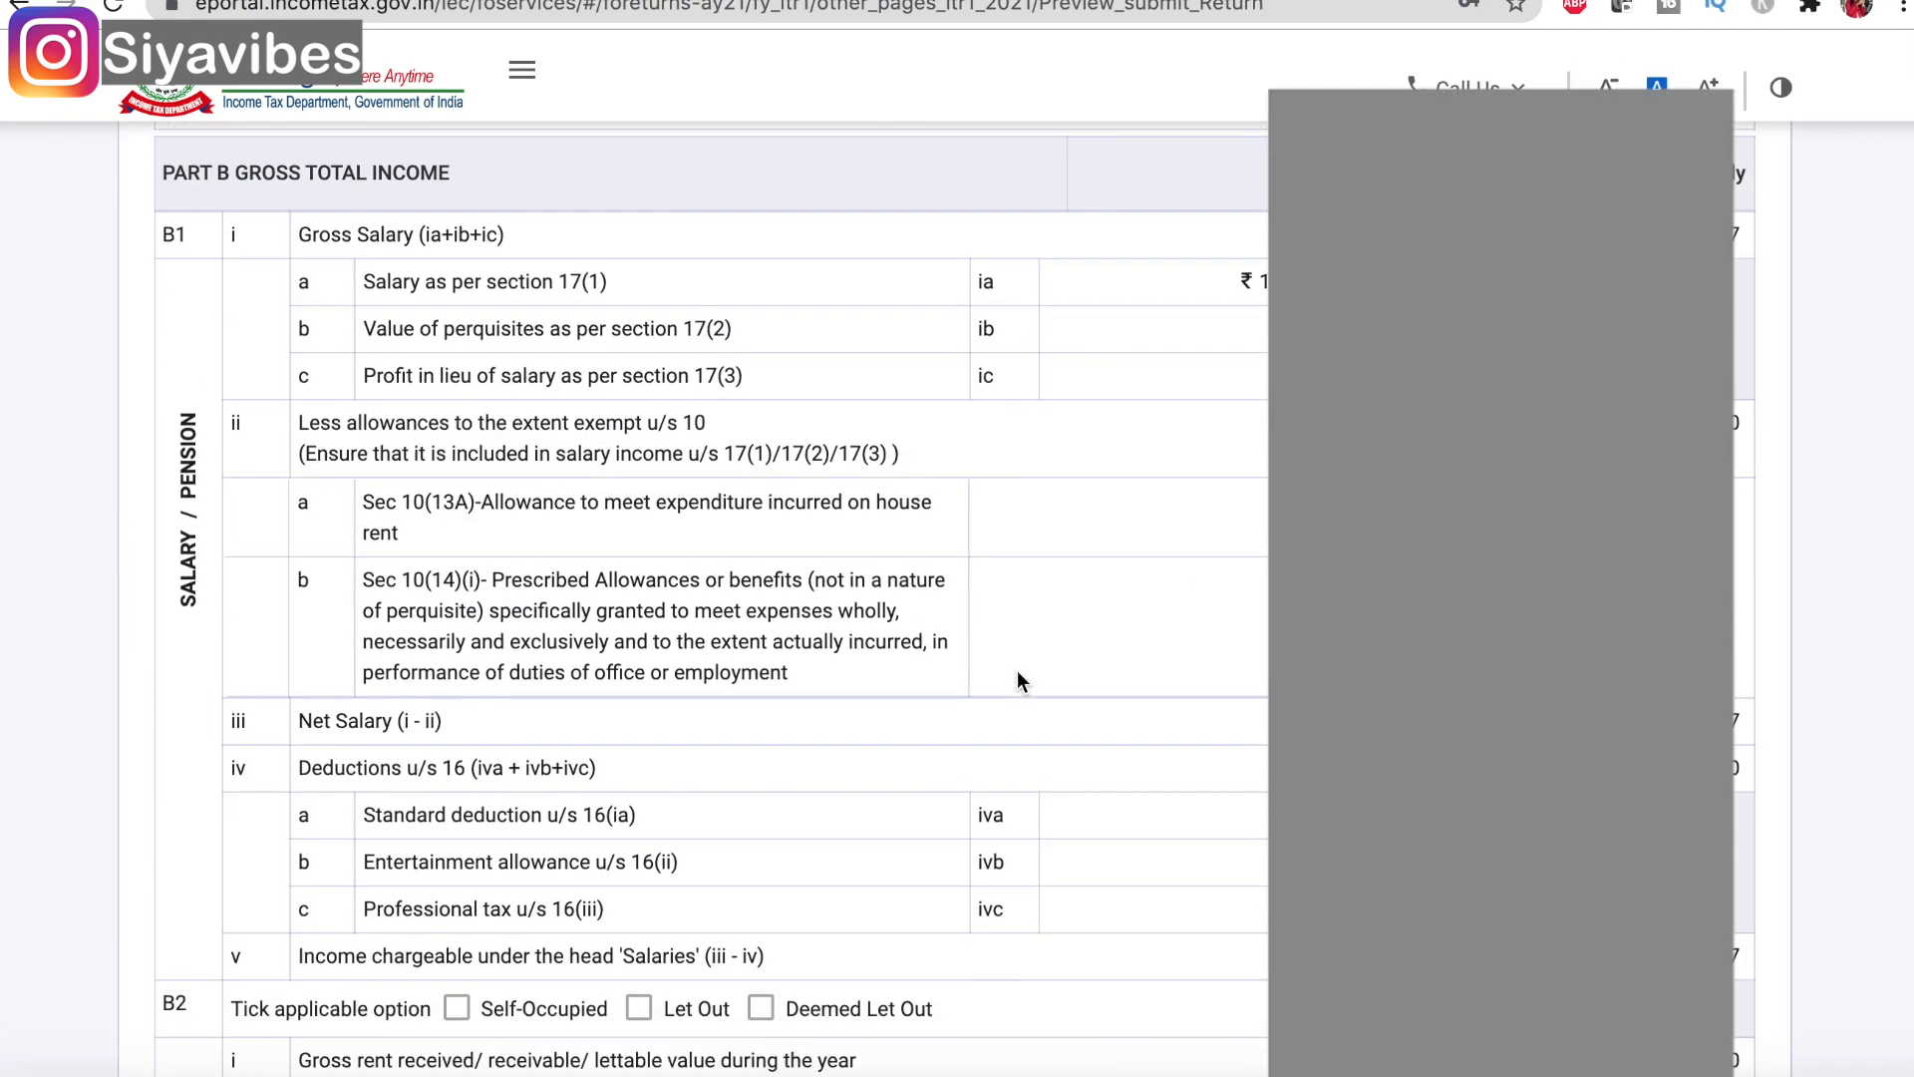
scroll(1017, 670, down, 20)
scroll(1017, 670, down, 20)
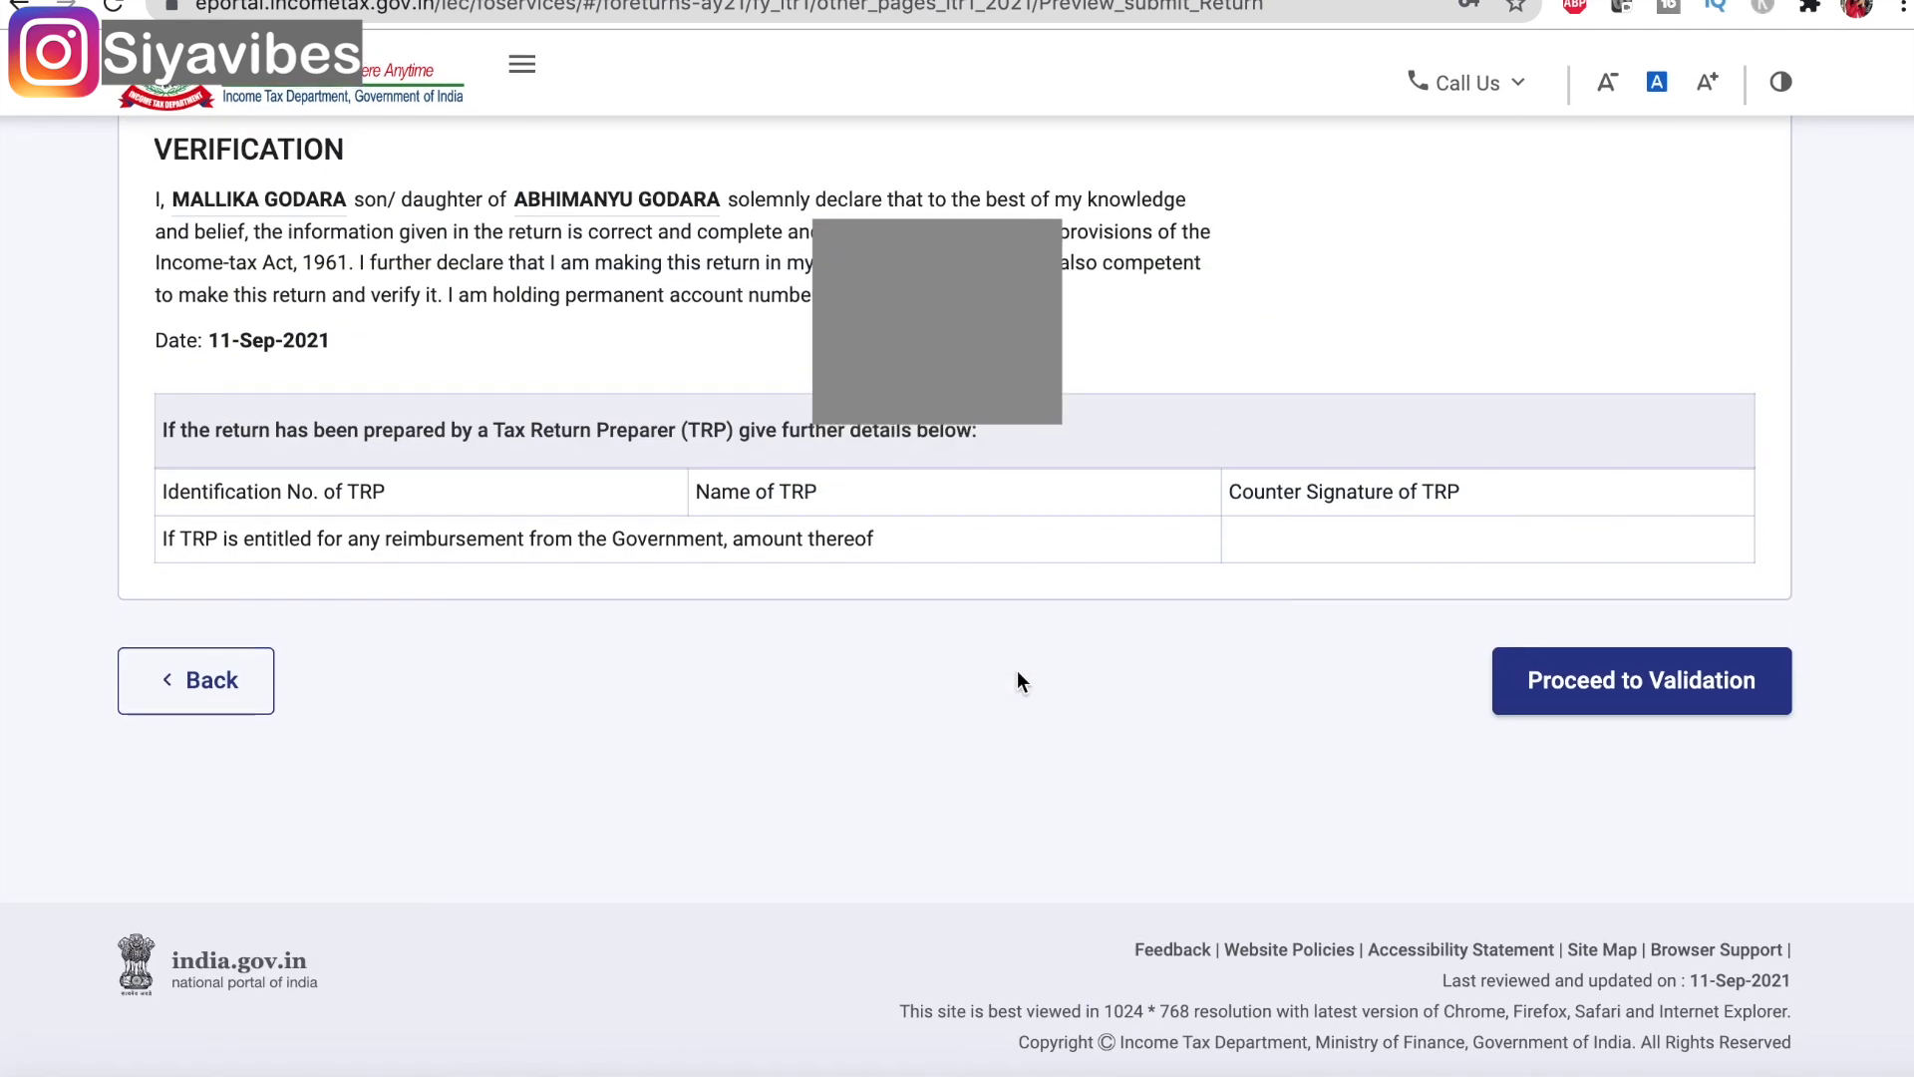
click(1677, 700)
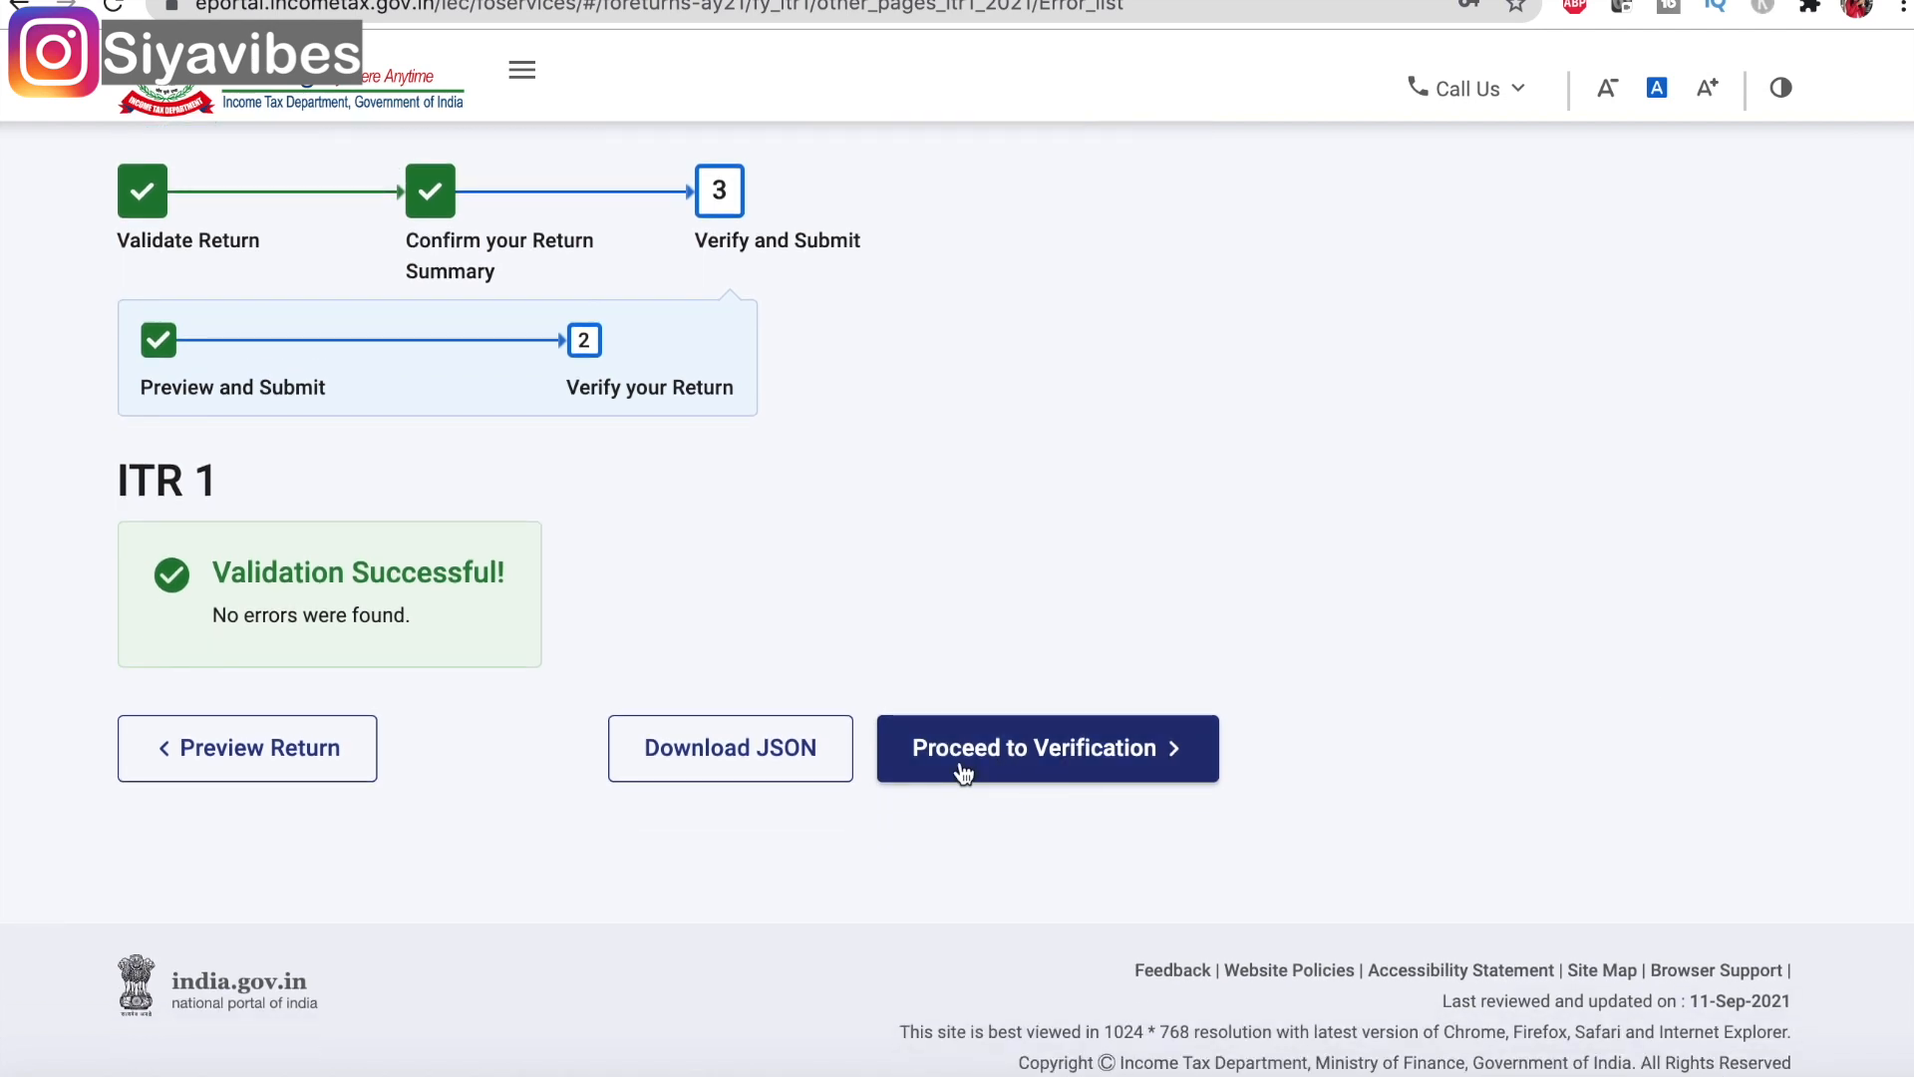
- Proceed to verification of the validated return and choose e-Verify Later as the verification method
click(995, 745)
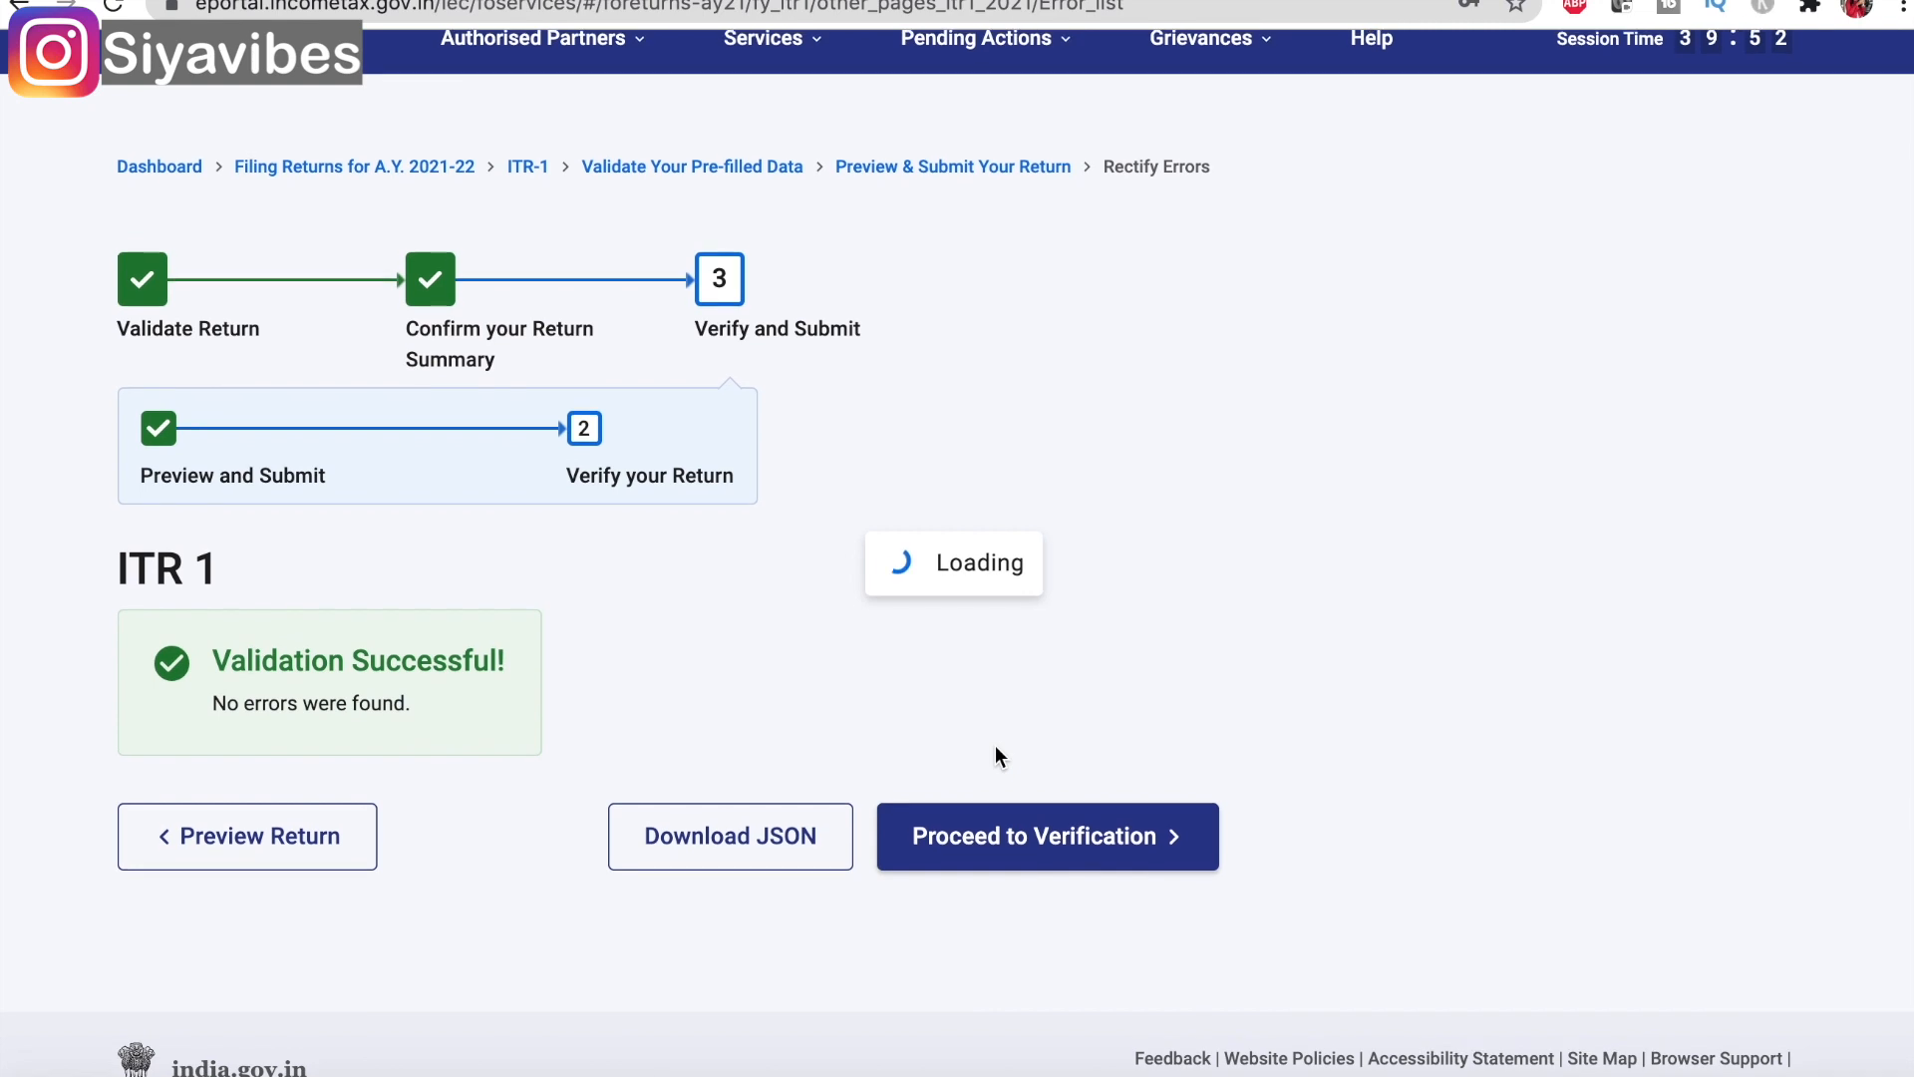
scroll(995, 745, down, 3)
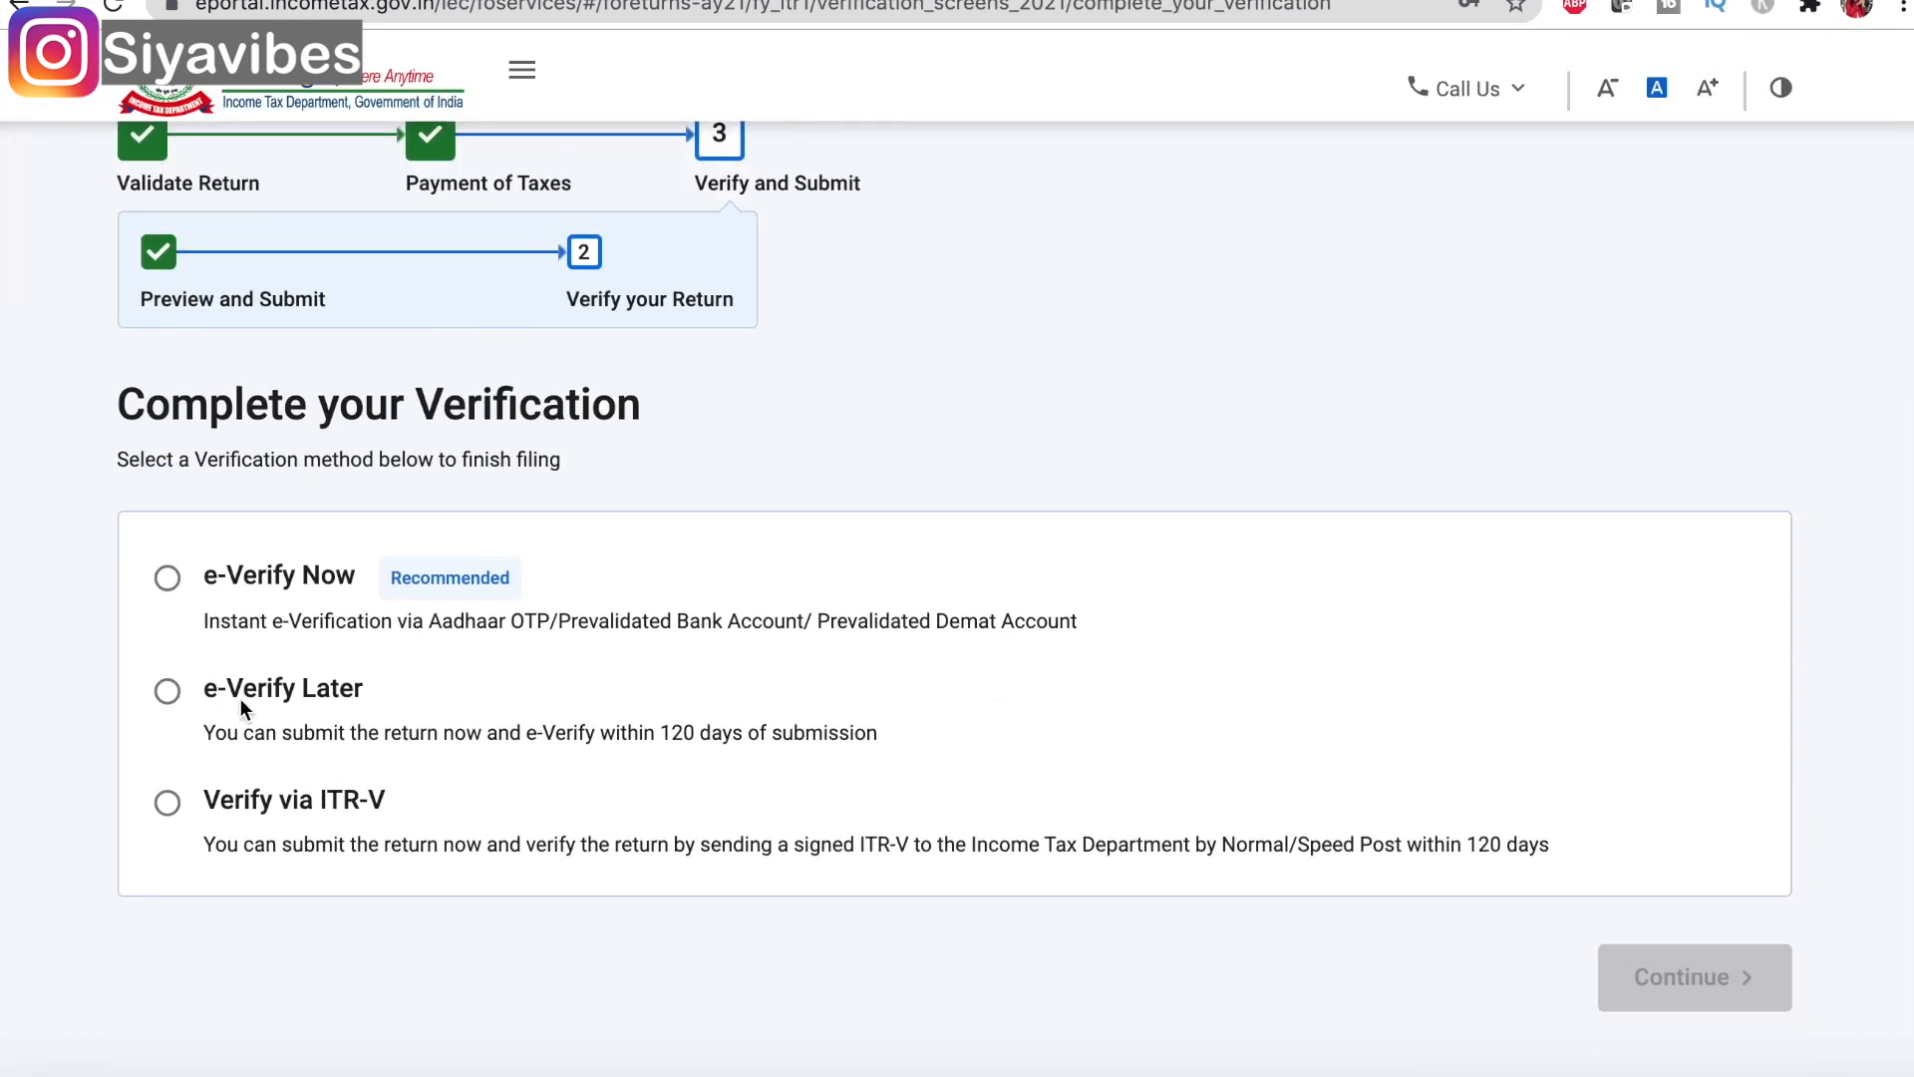
click(168, 692)
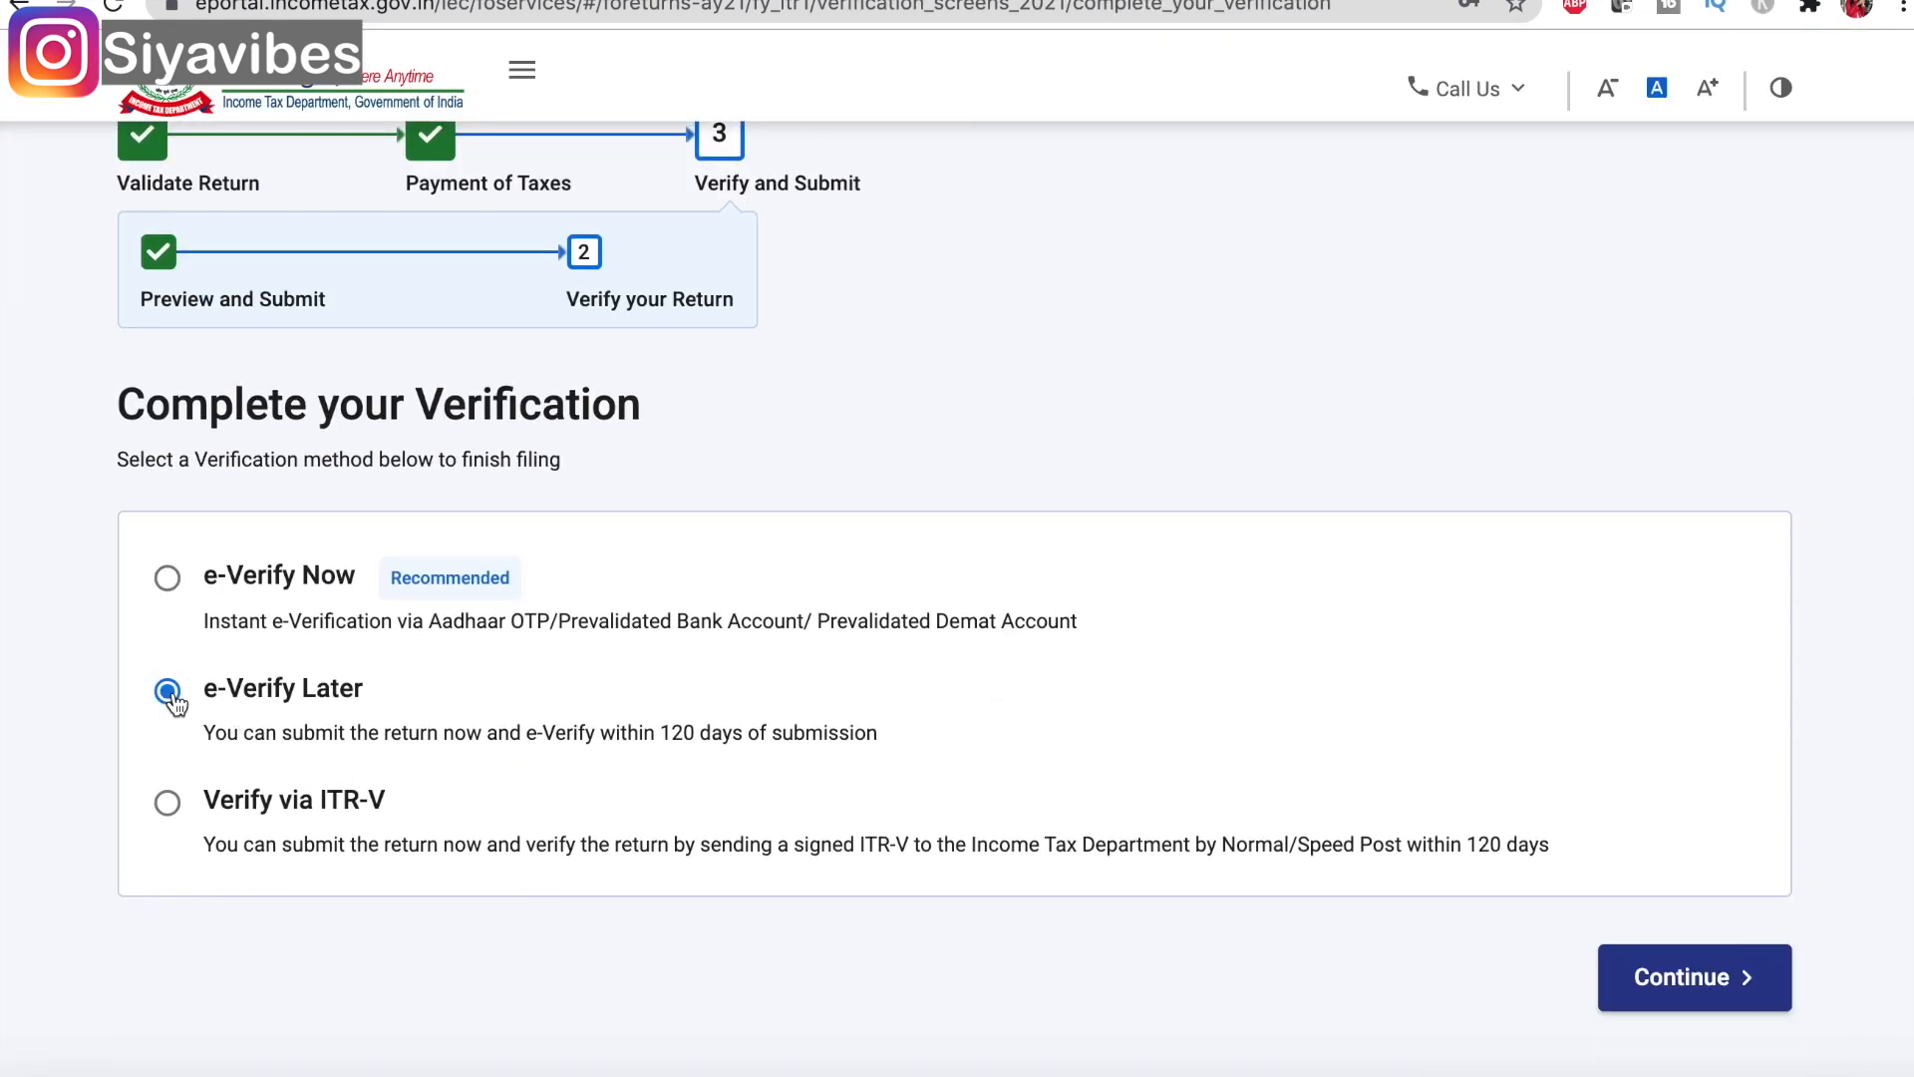
click(169, 580)
click(168, 691)
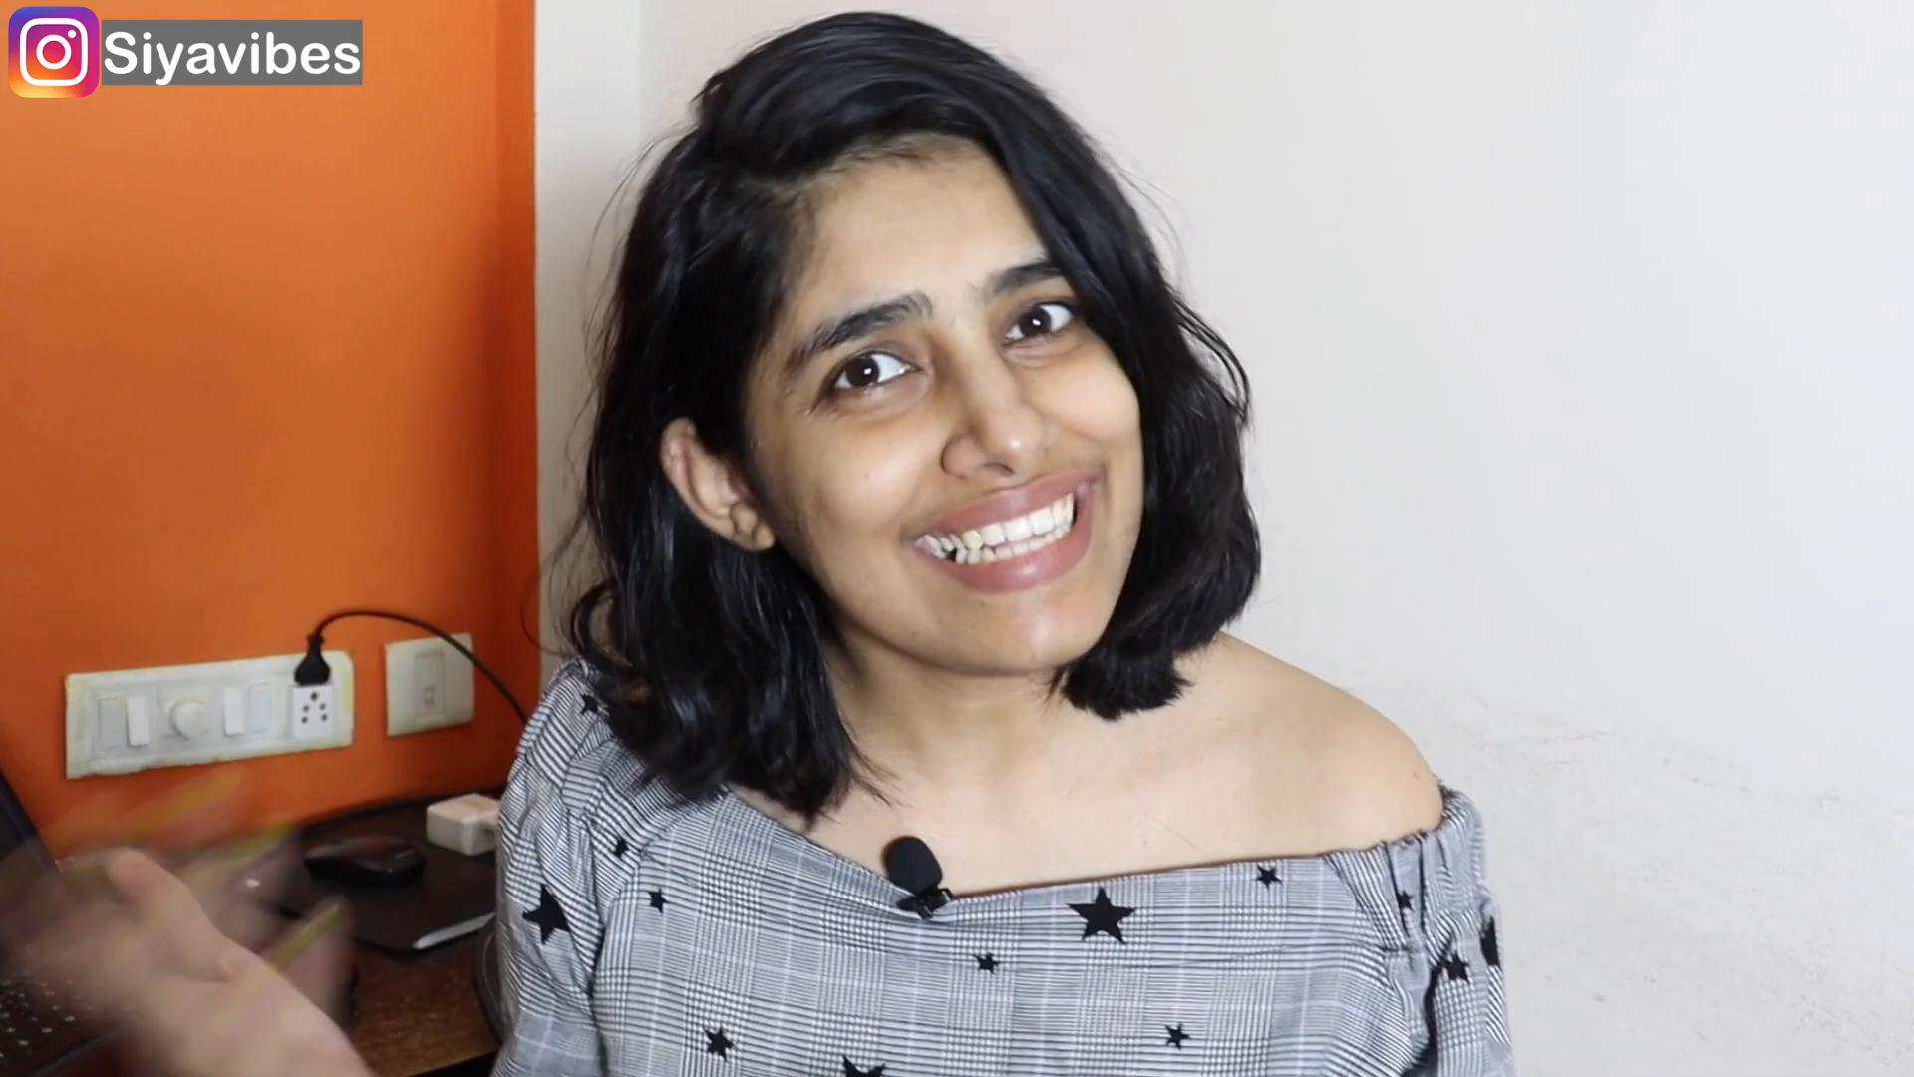